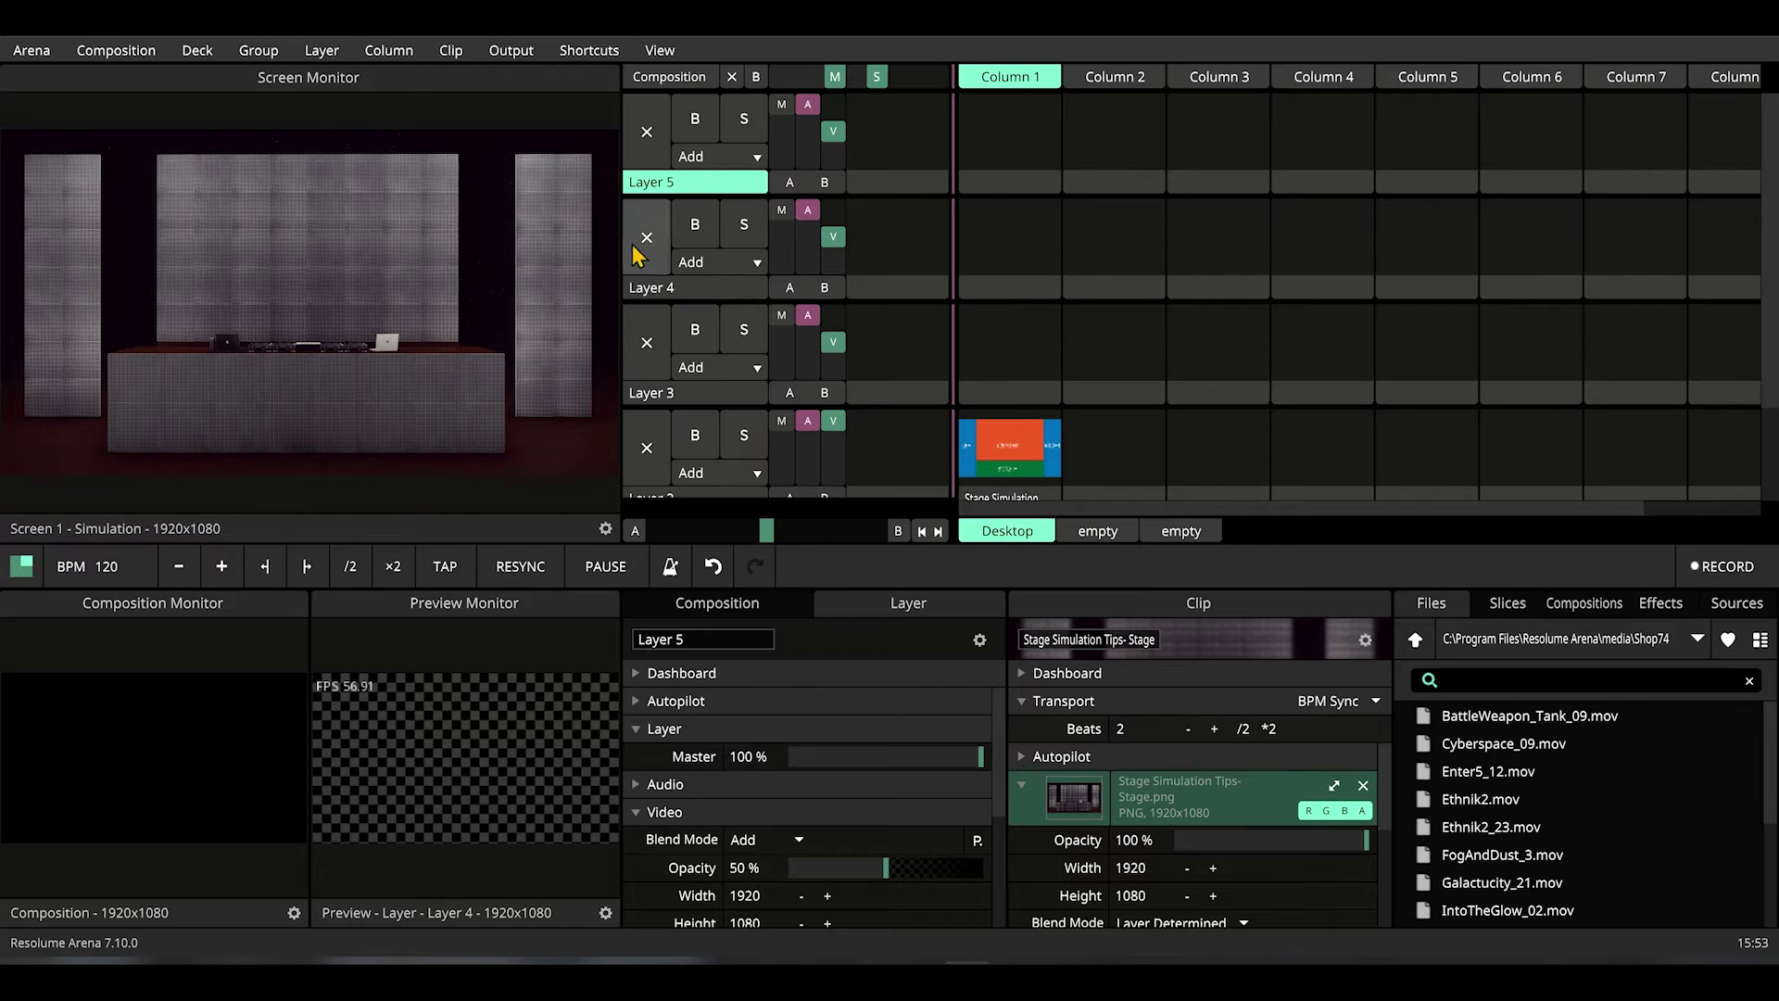
Step: Add a new layer above Layer 5 and move the stage mask clip from Layer 2 to column 1 of Layer 4
right_click(693, 188)
click(752, 268)
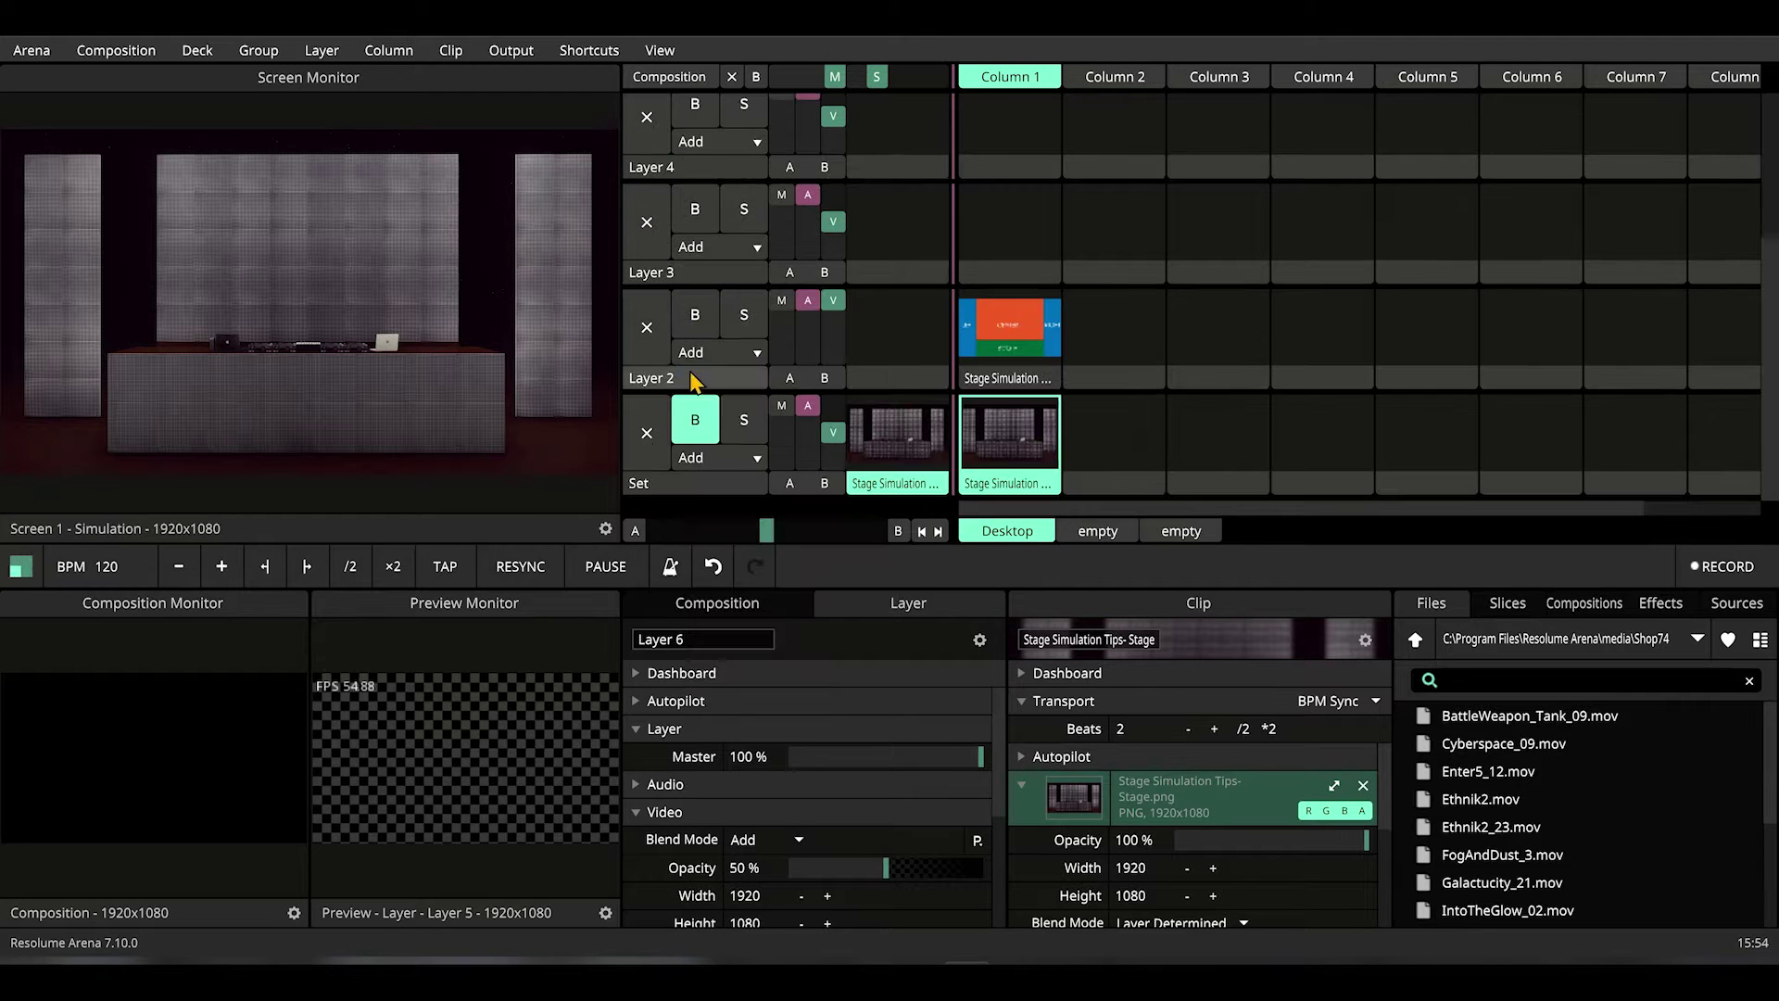
click(674, 380)
click(660, 277)
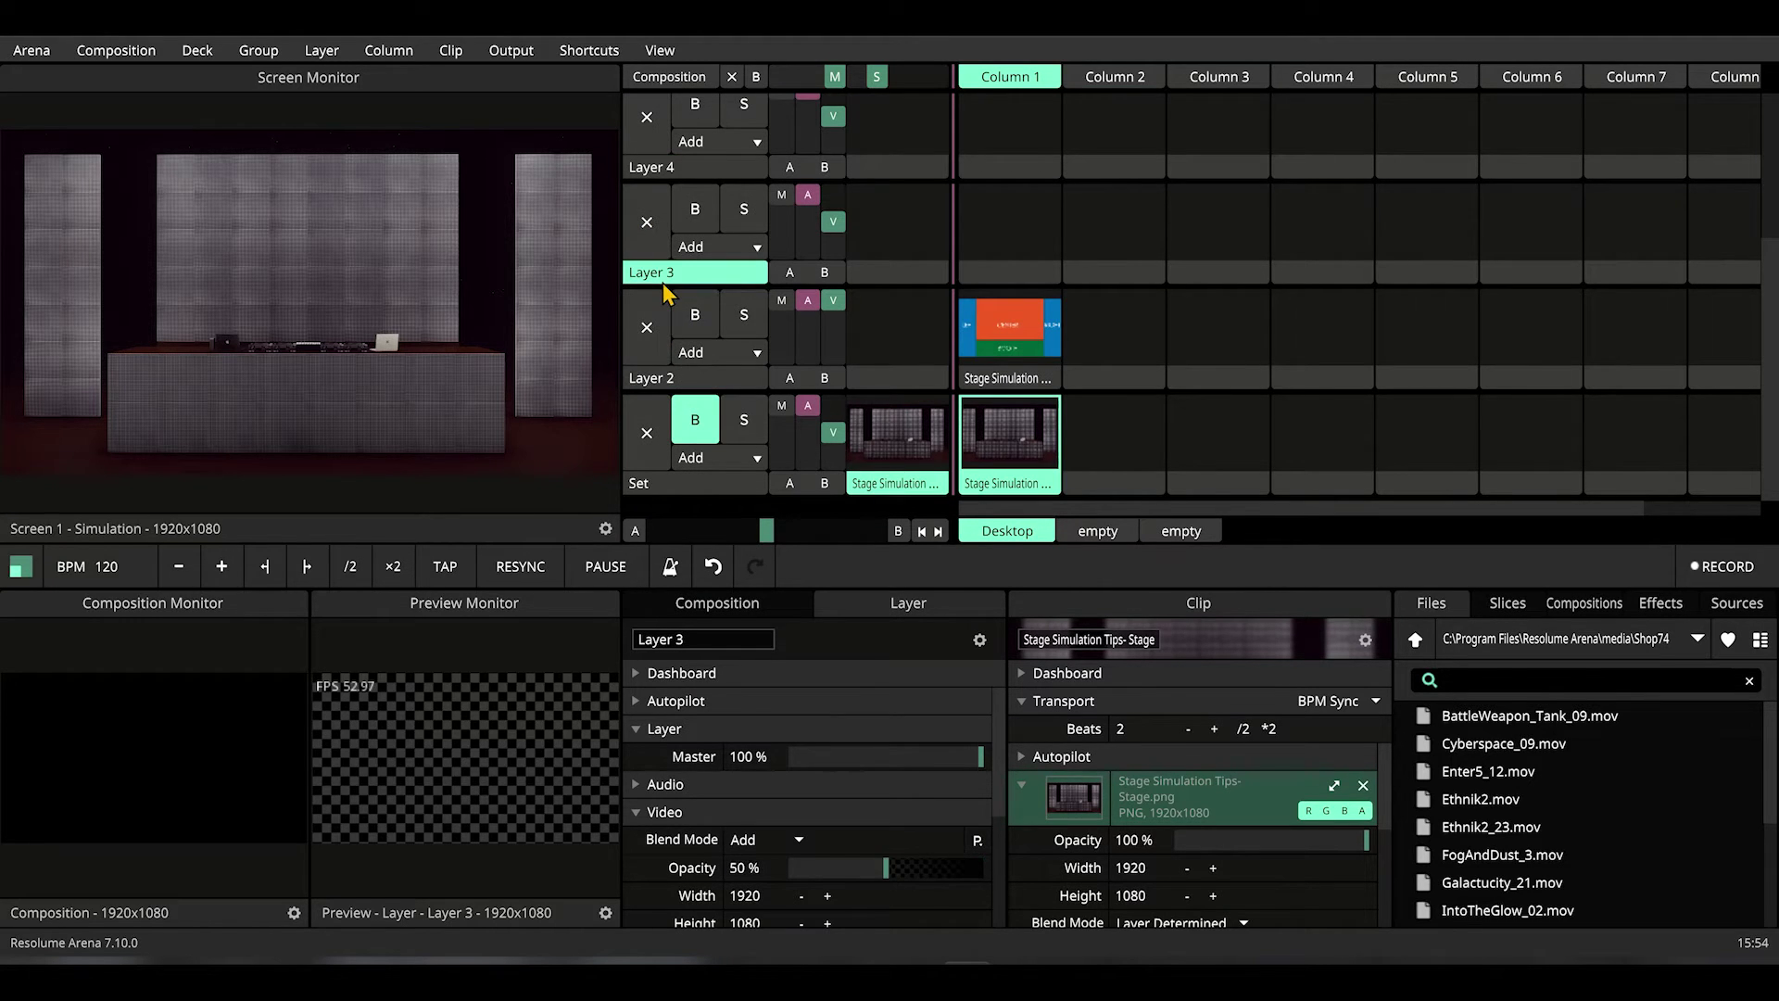
click(651, 382)
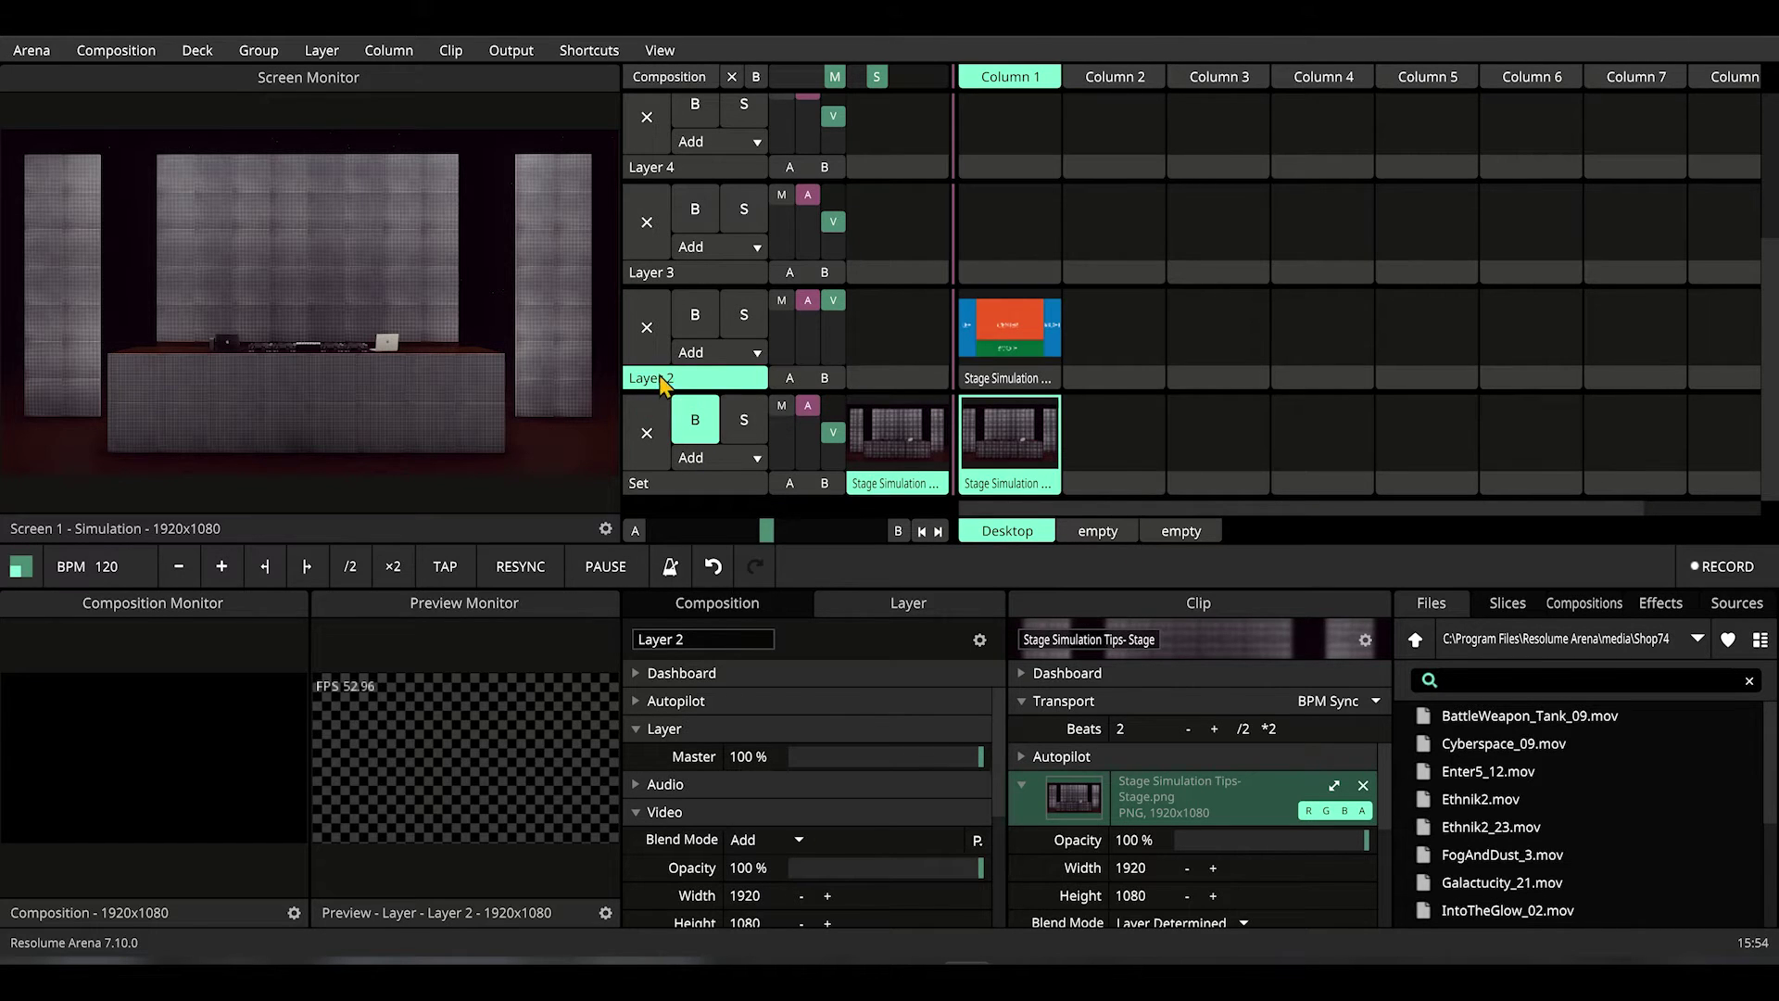
drag(996, 375, 1019, 161)
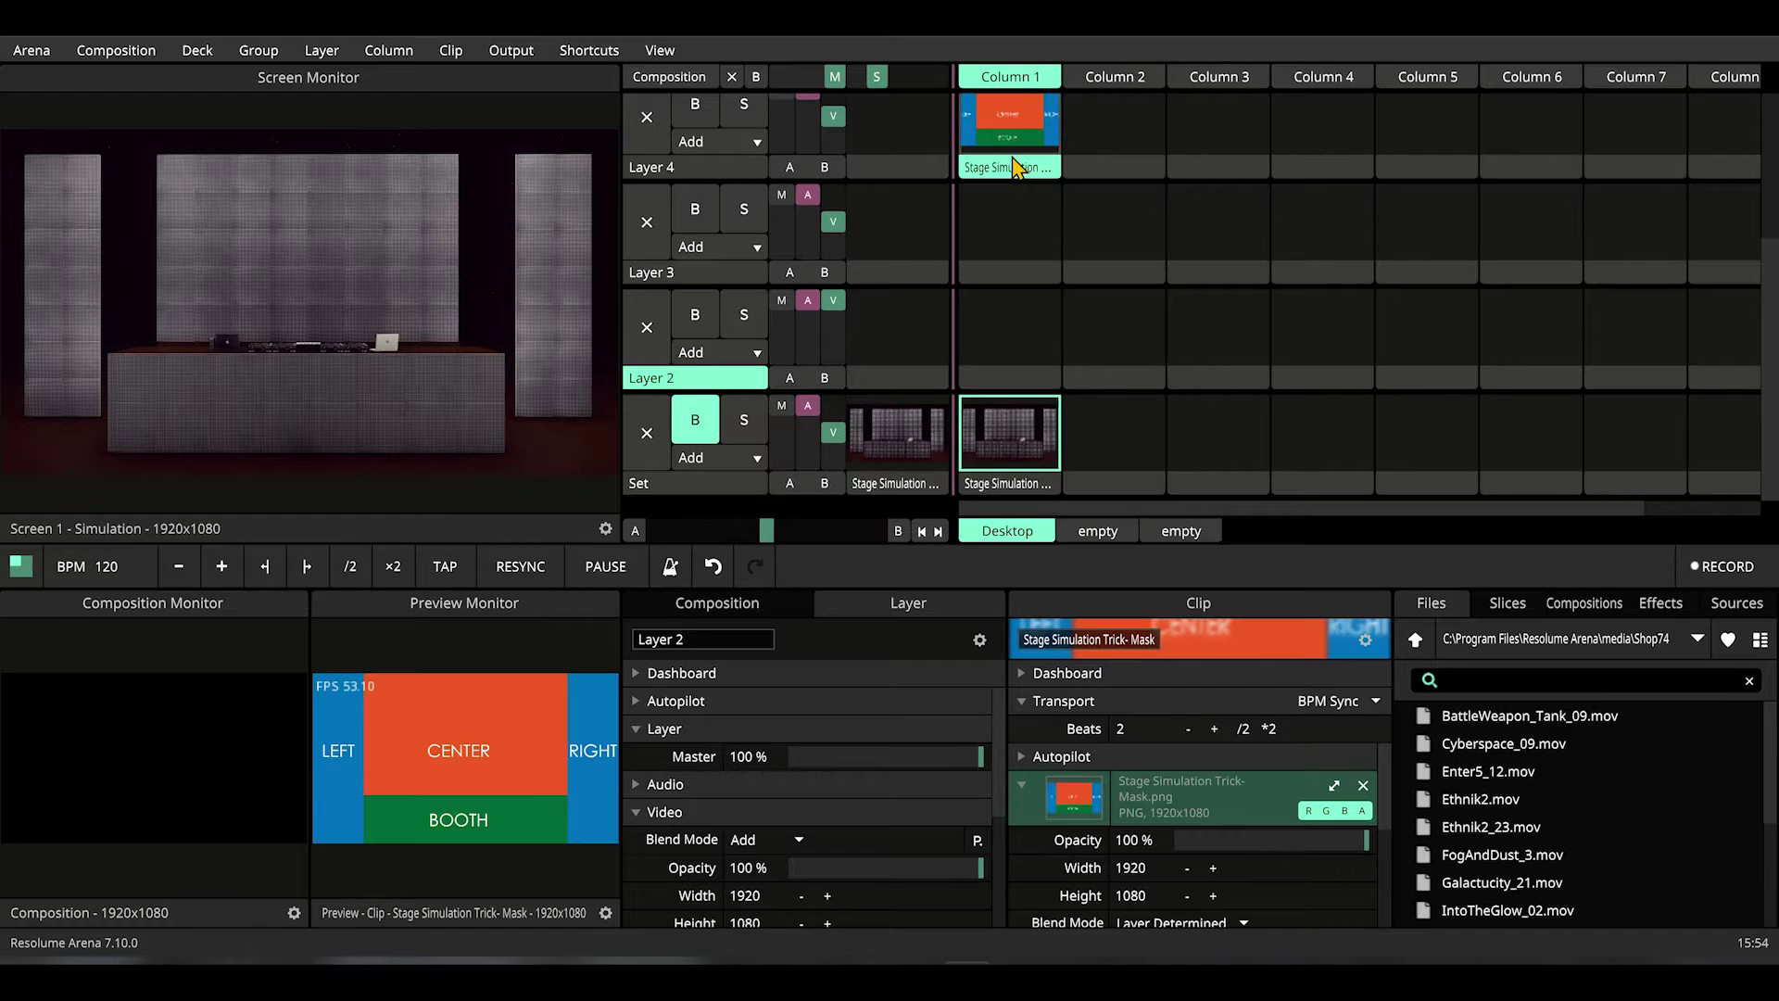
Step: Rename Layer 2 as Cam 2
click(736, 379)
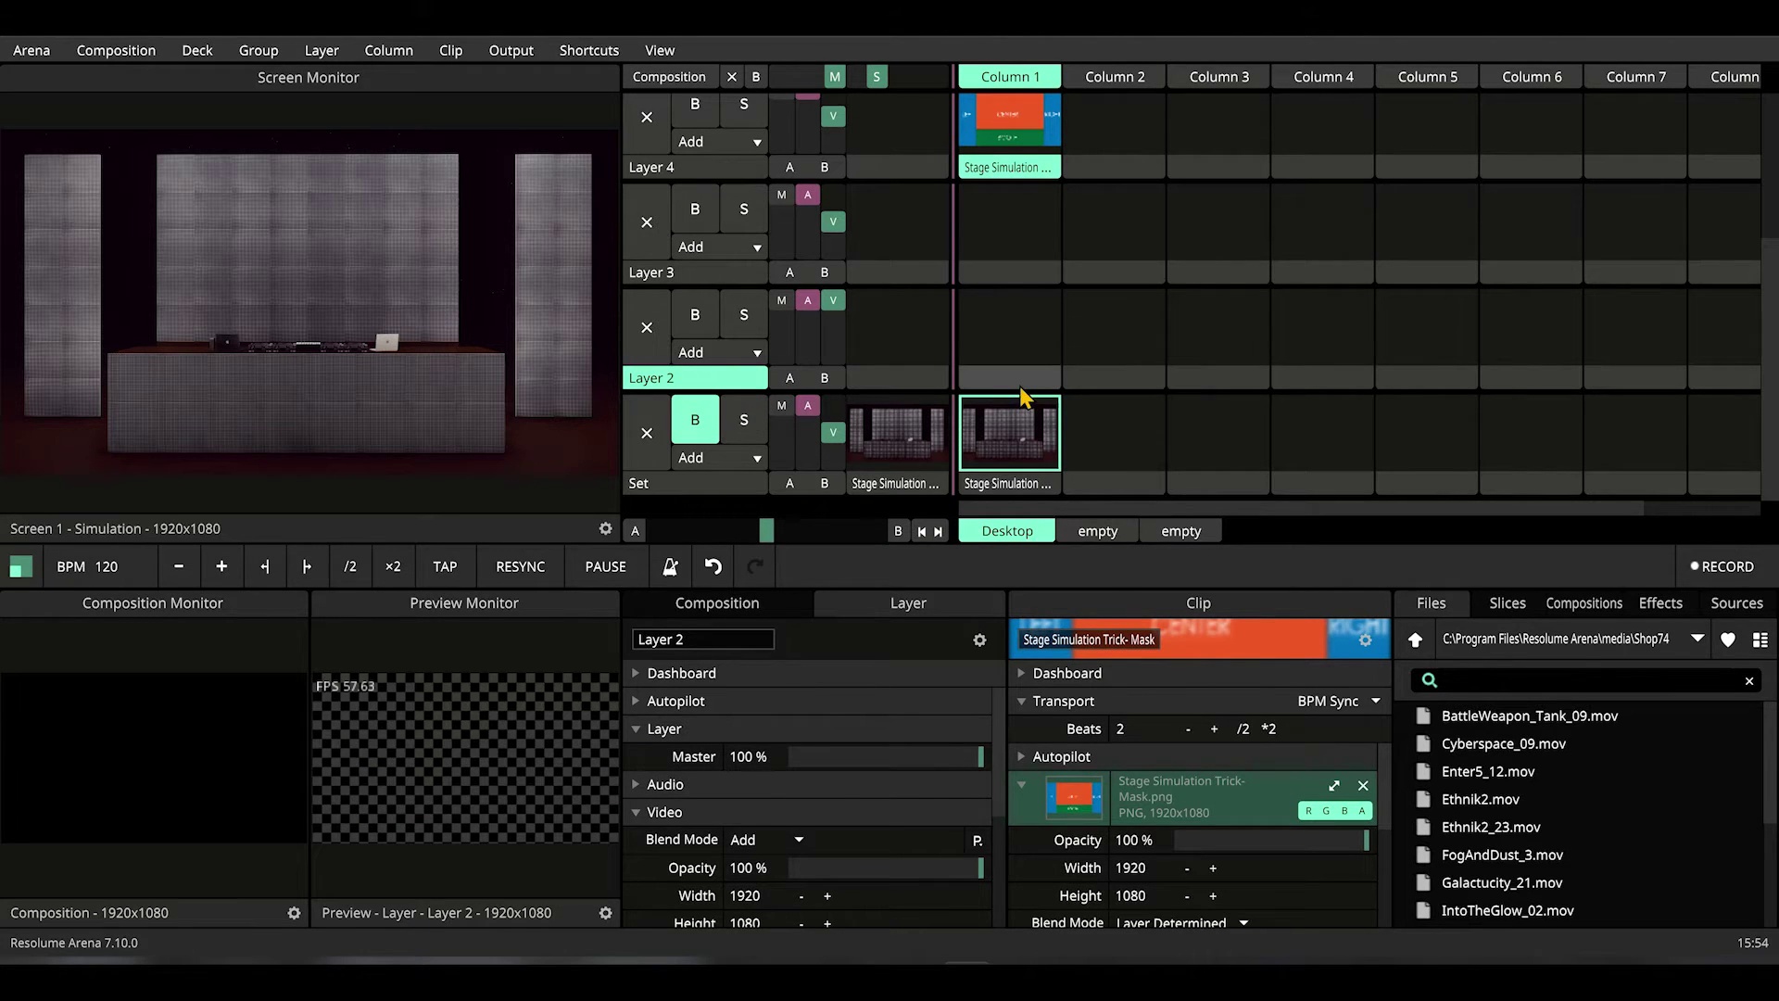
click(719, 637)
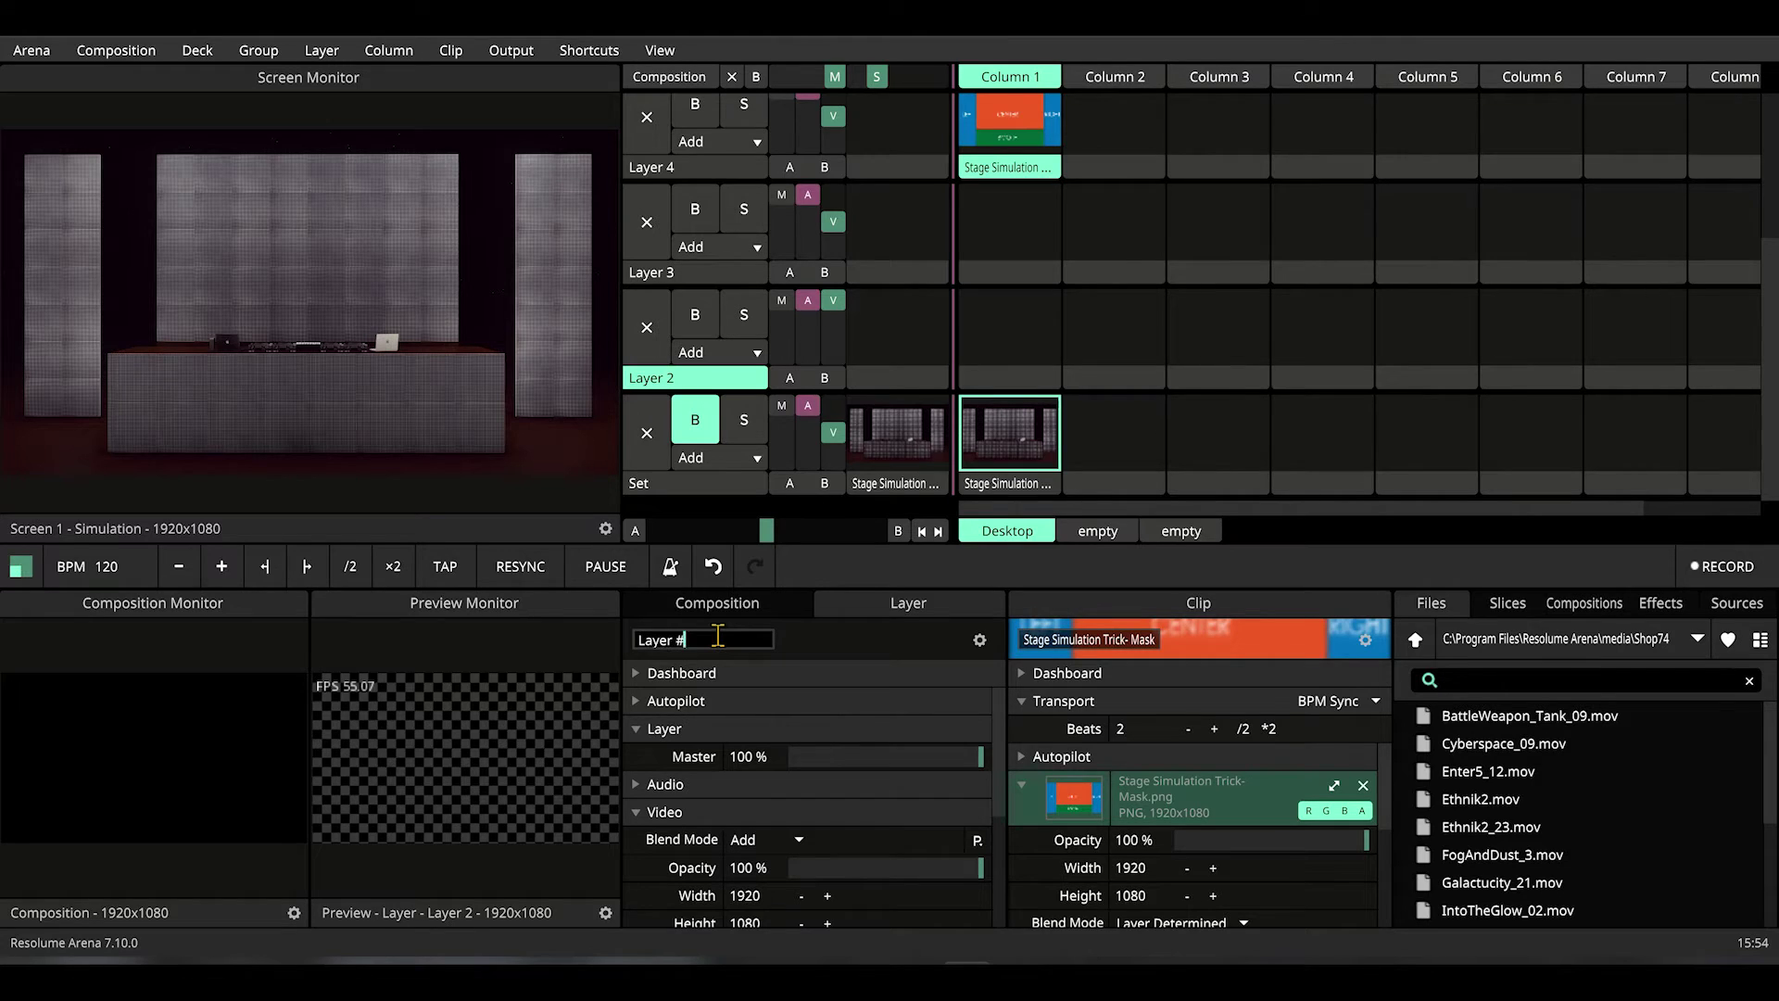
text(Cam 2)
key(Return)
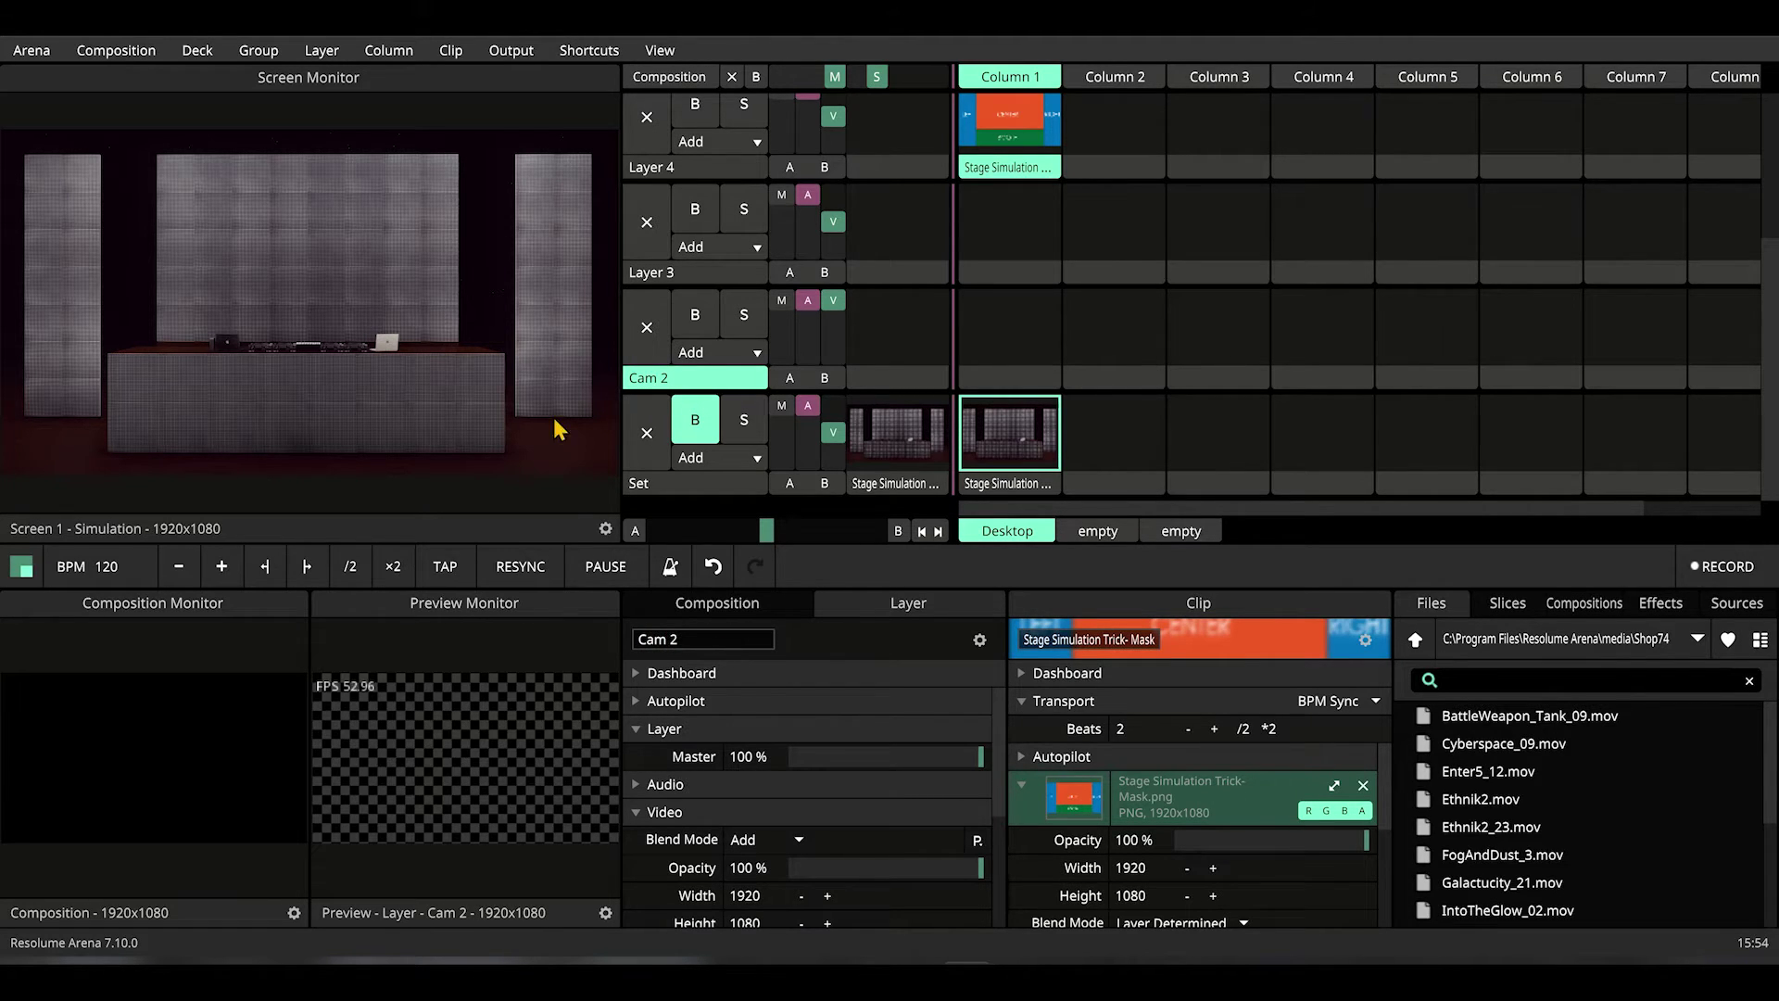
Step: Rename Layer 3 as Cam 1
click(695, 271)
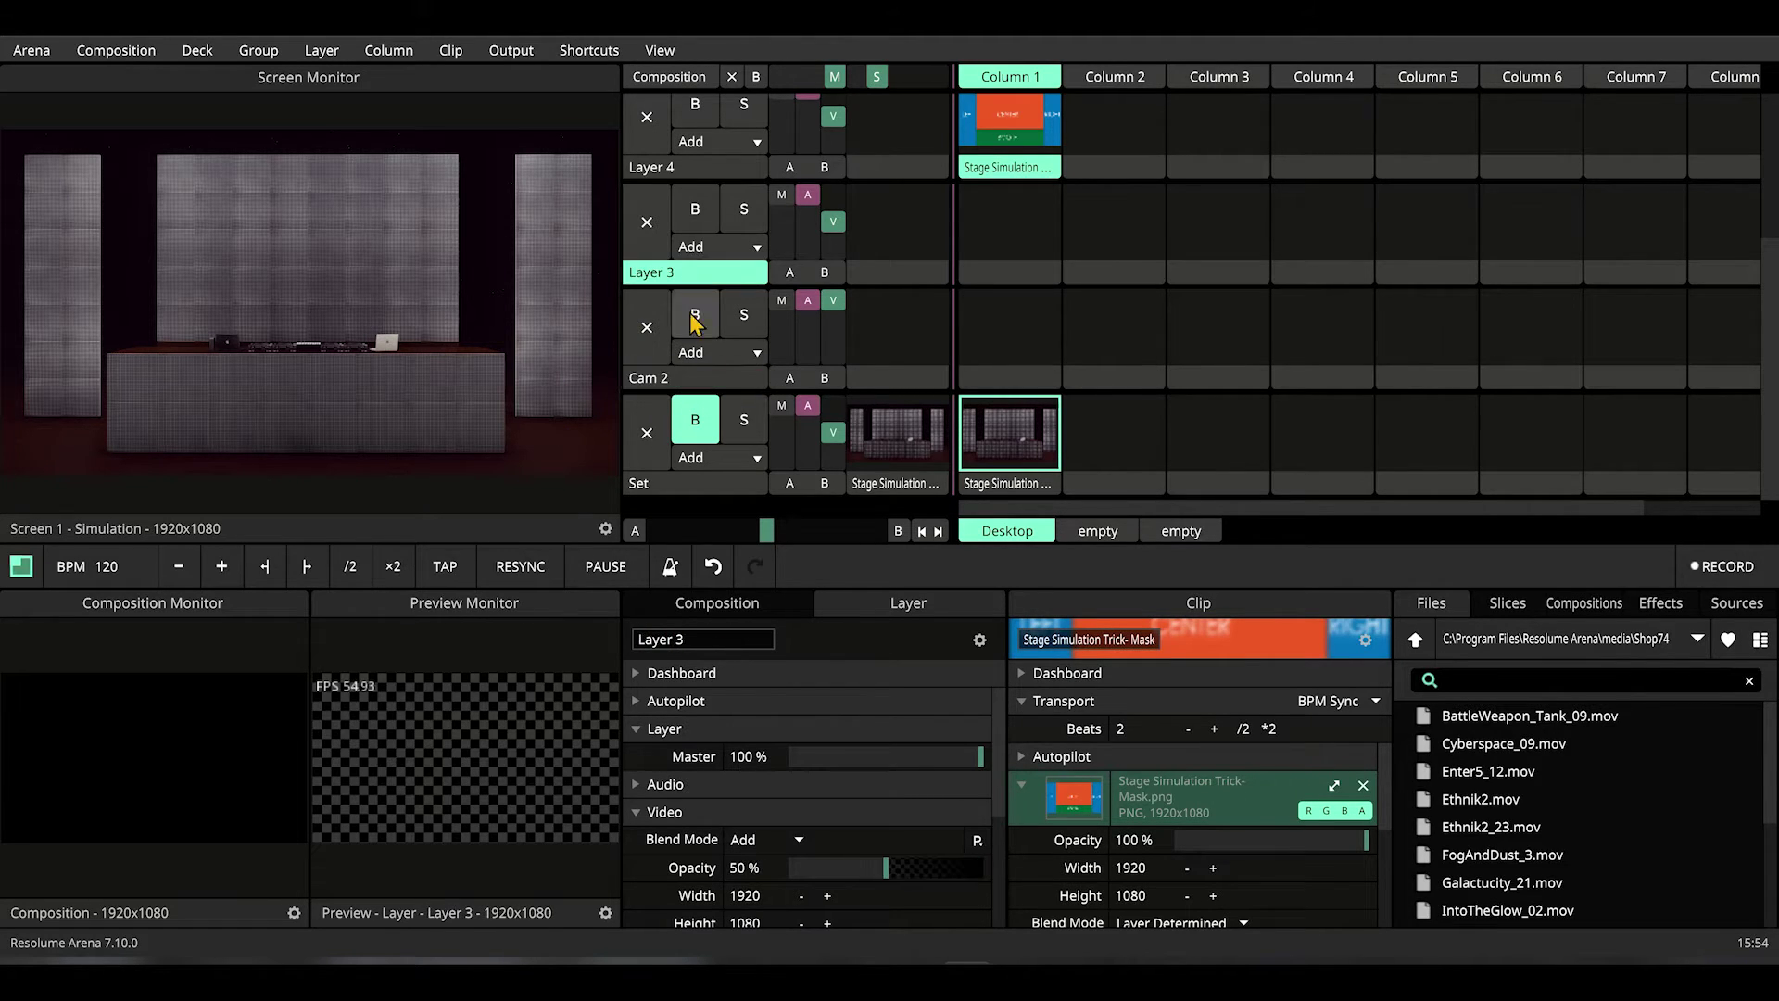
click(730, 646)
text(Ca)
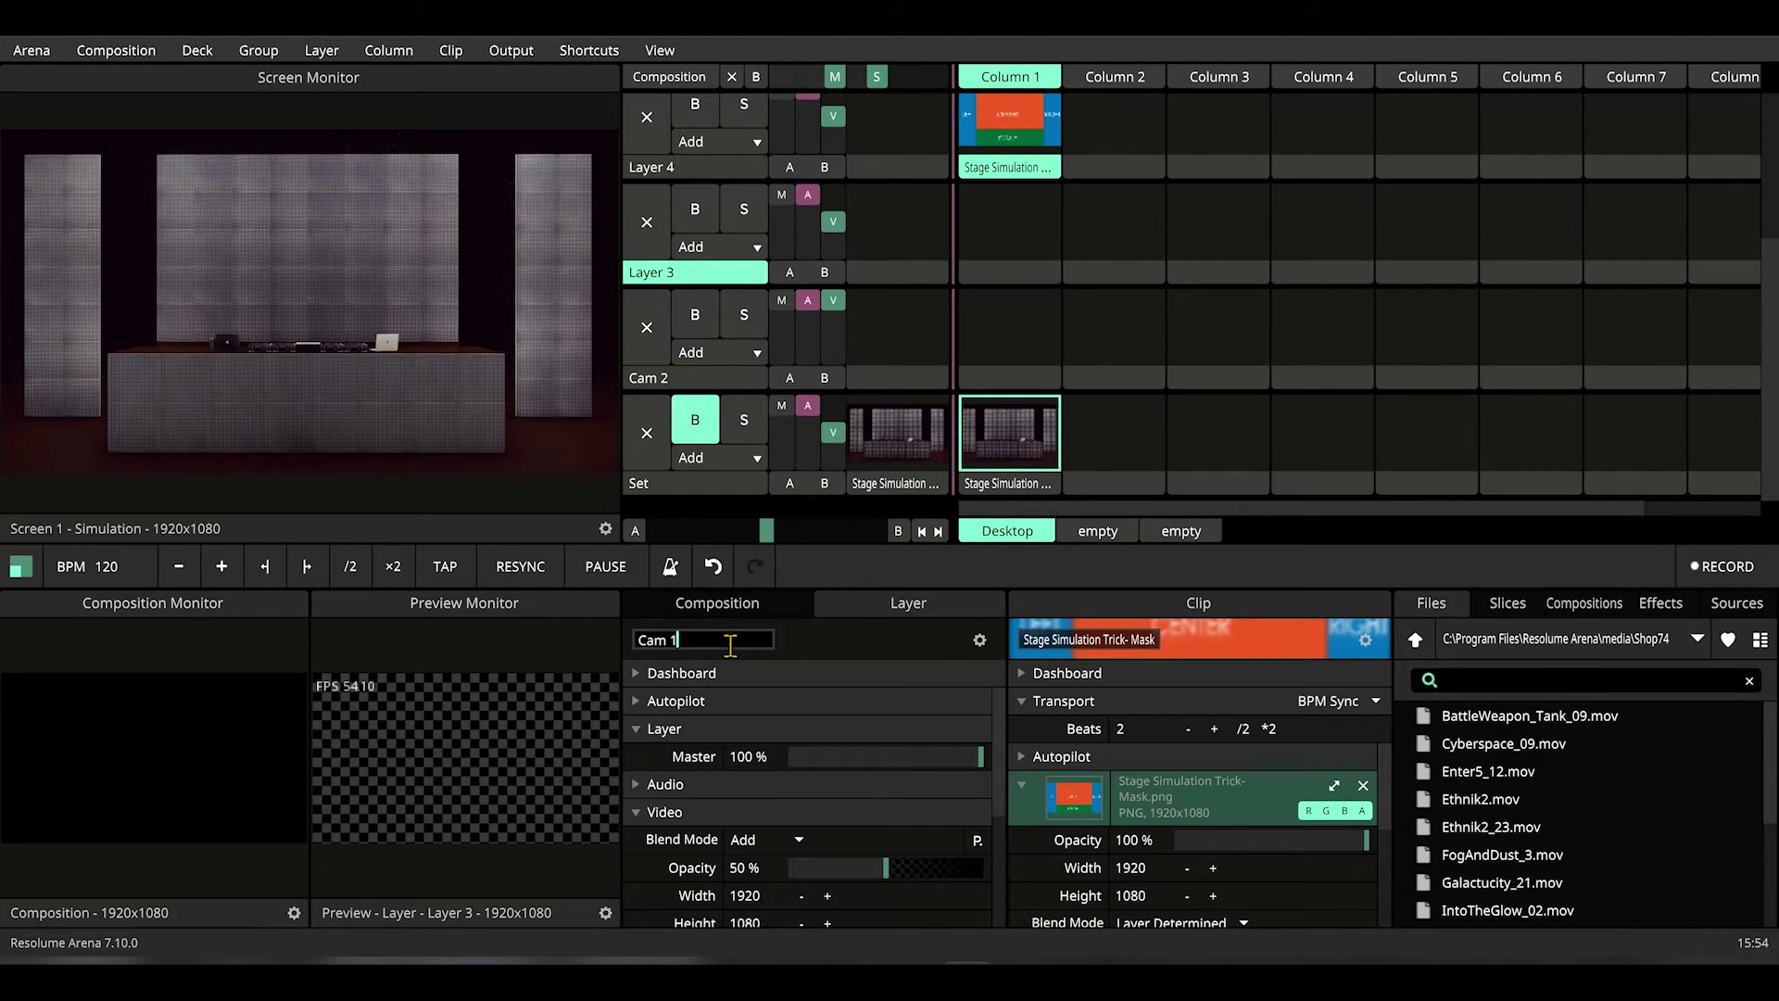
text(m 1)
key(Return)
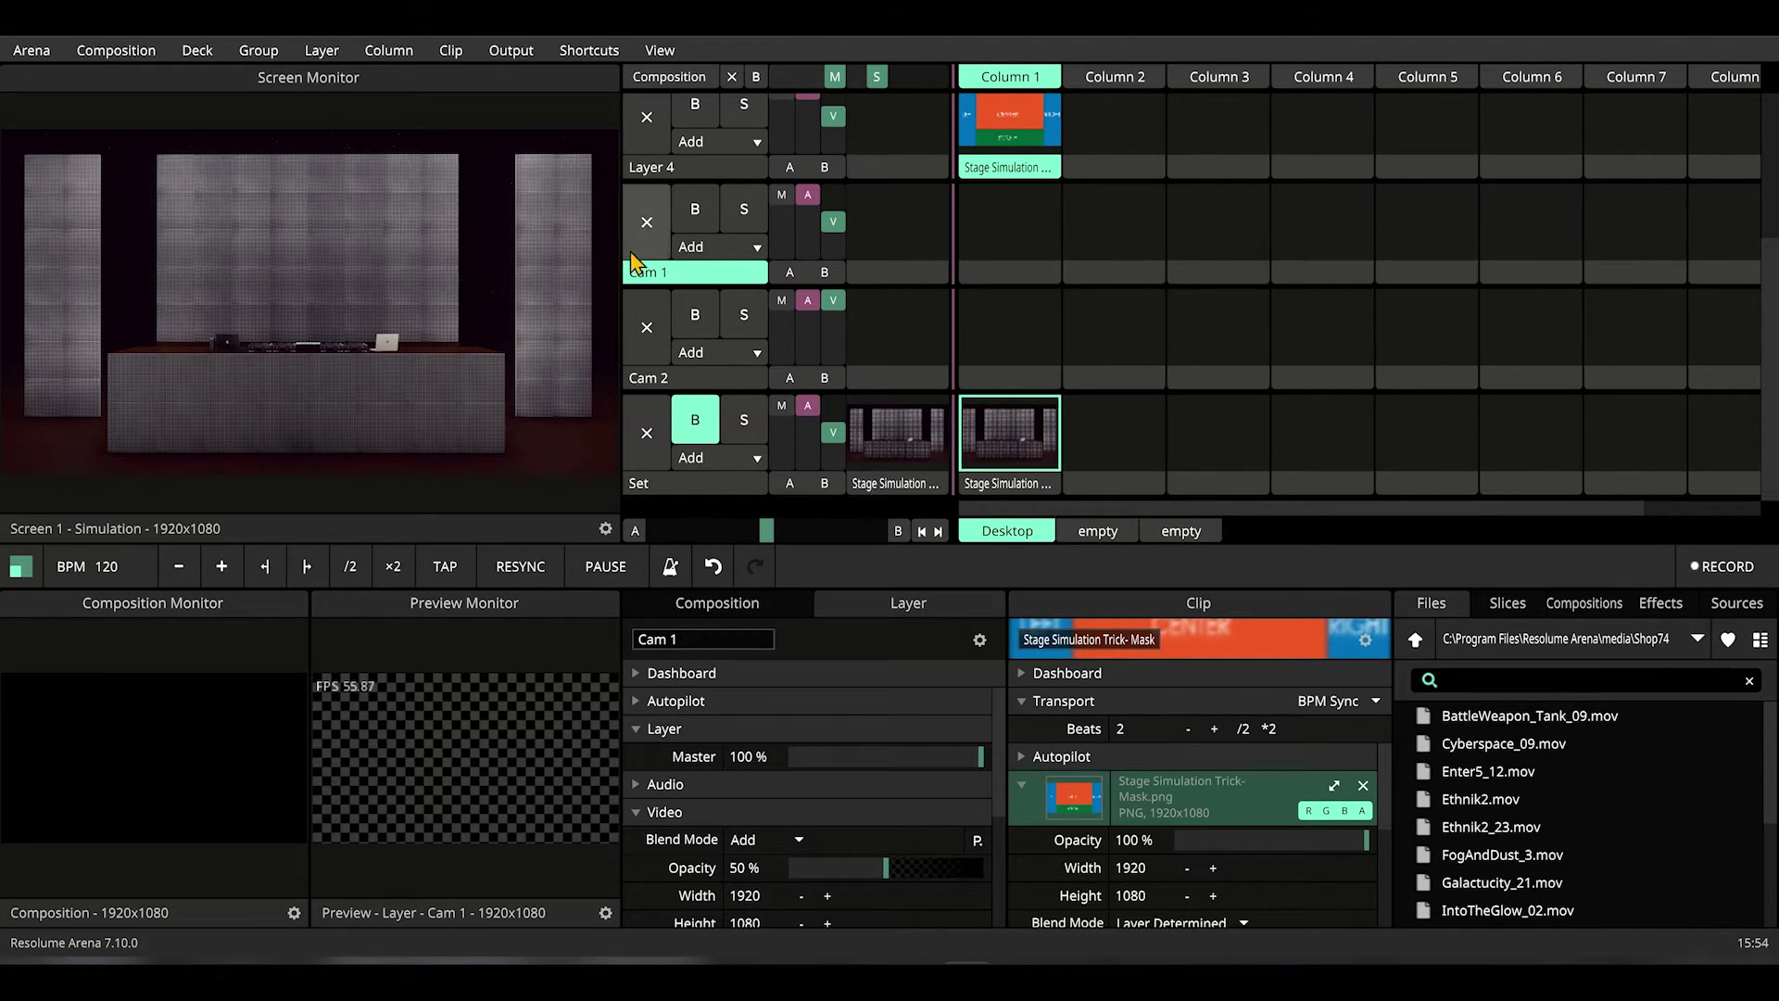
Step: Put the Cam 1 and Cam 2 layers in a new group named Cam ALL and bypass that group
right_click(665, 278)
mouse_move(732, 532)
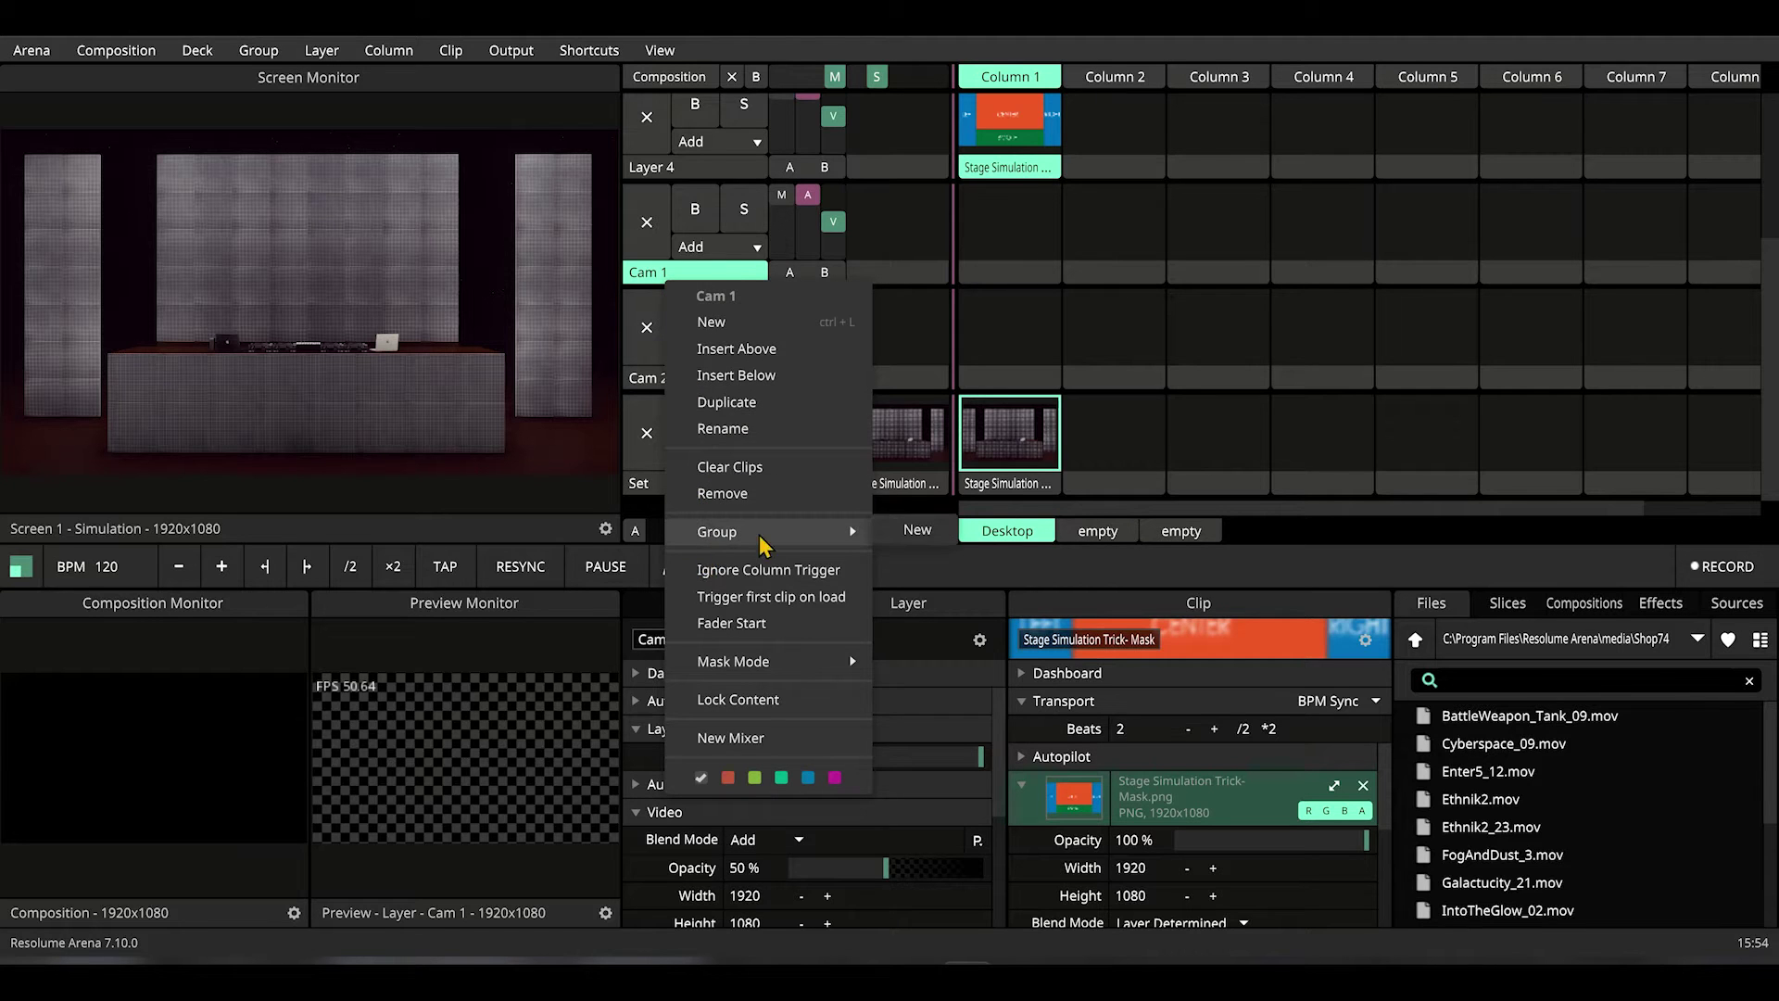
click(911, 536)
click(119, 639)
text(c)
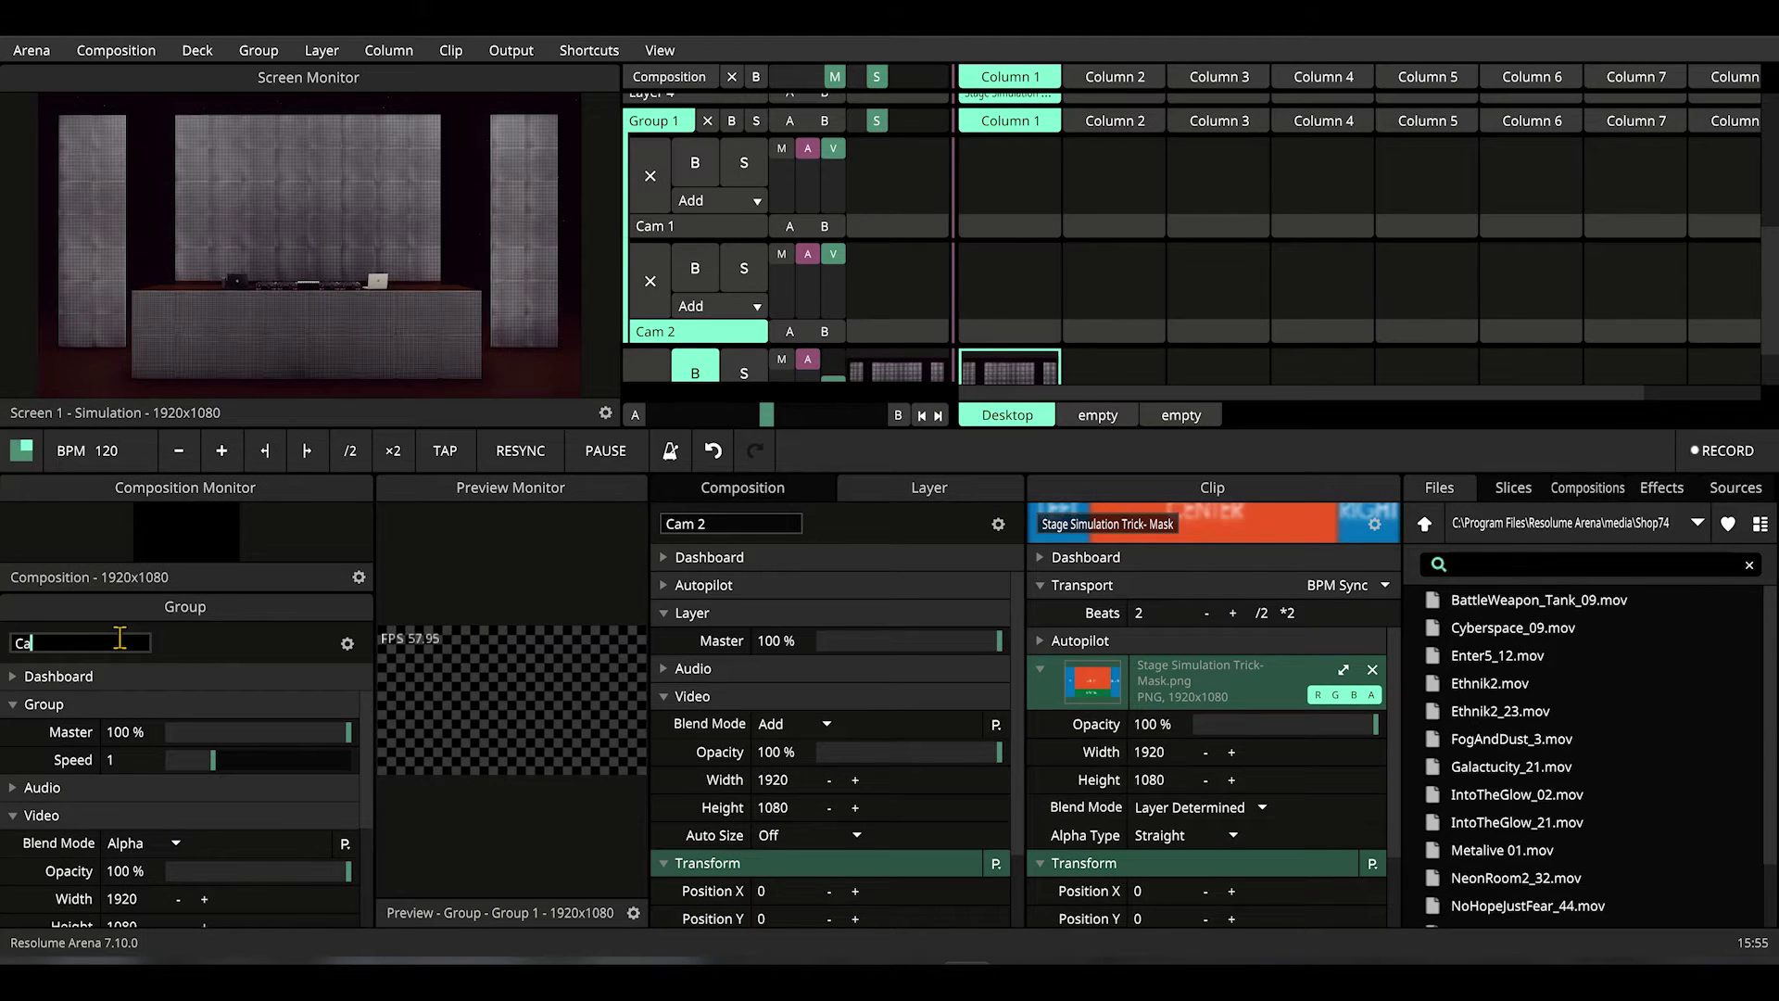
text(am ALL)
key(Return)
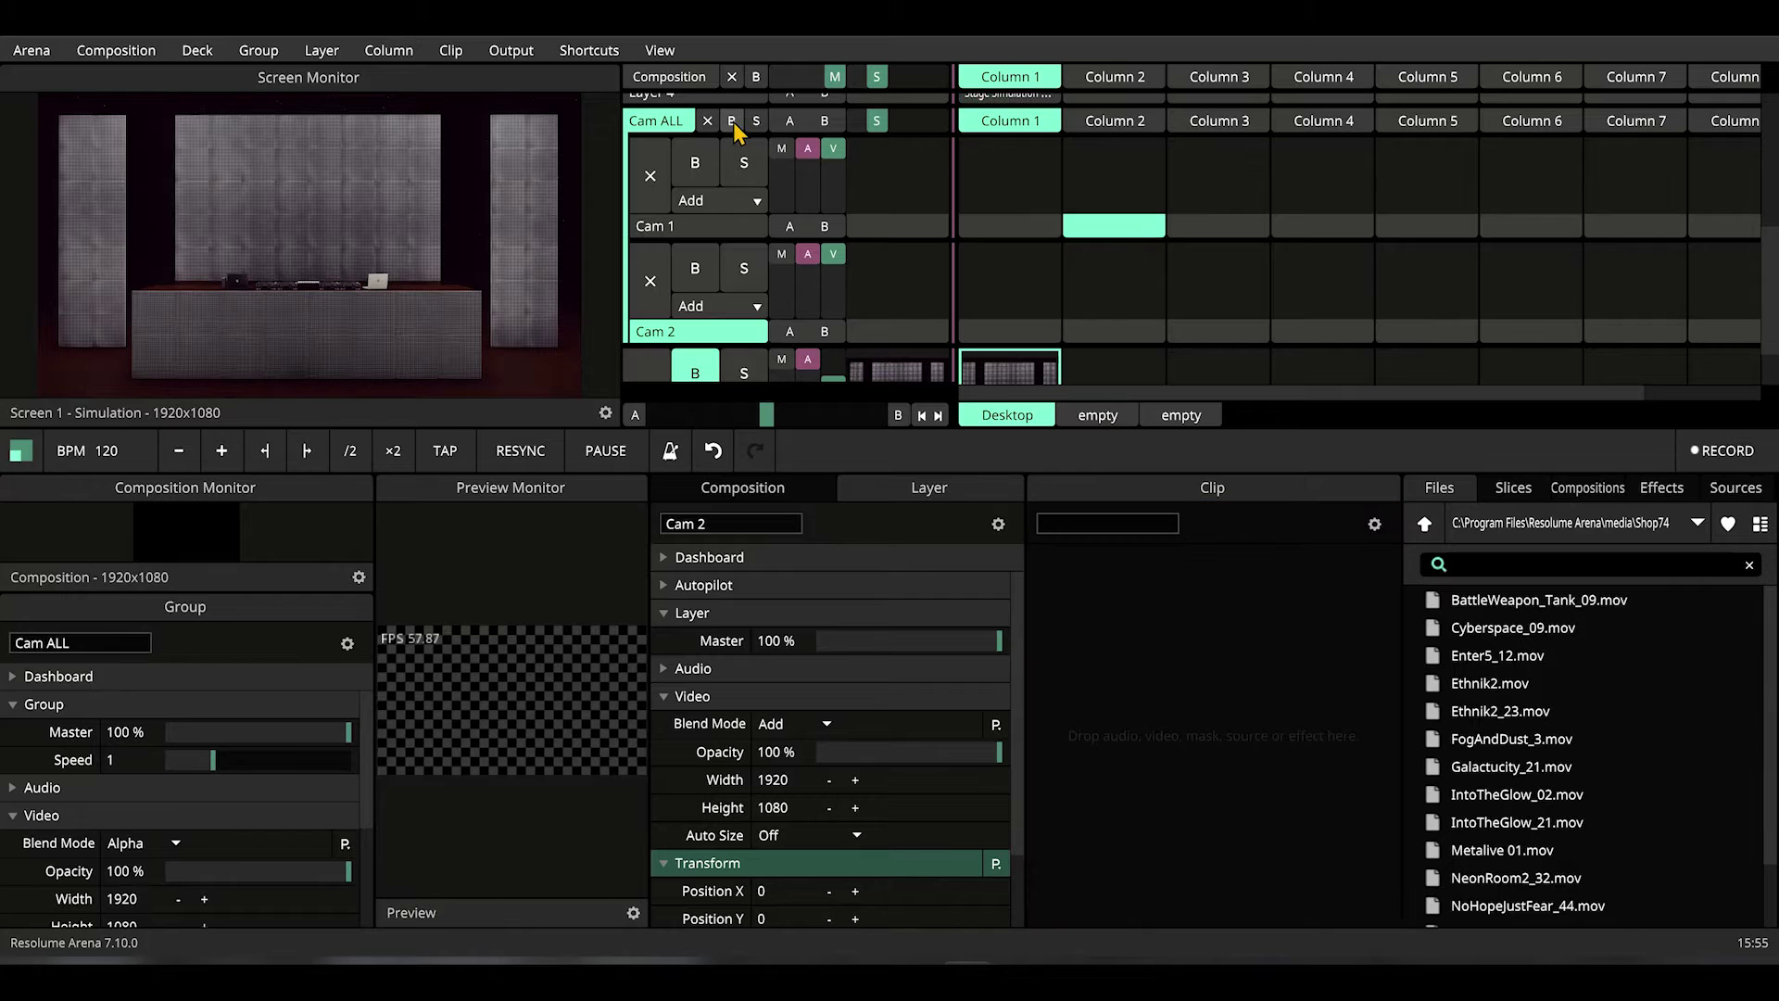
click(732, 121)
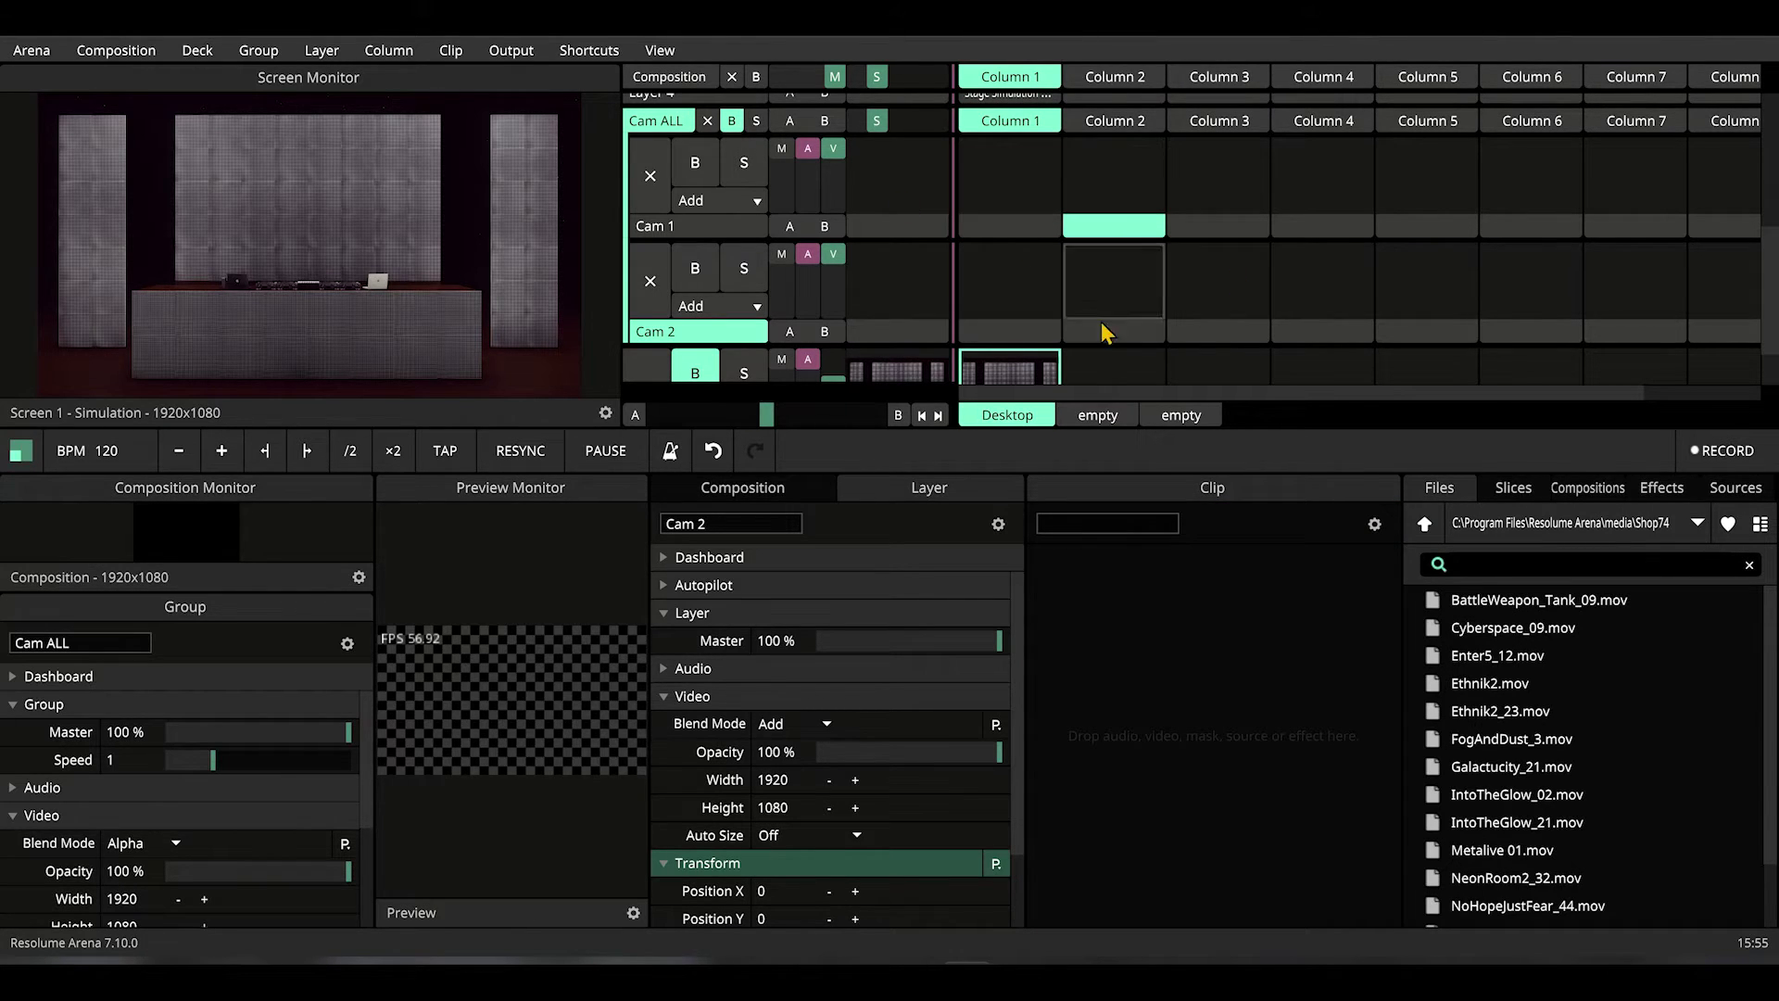
Step: Place the Cam 1 and Cam 2 pictures from the Pix folder into column 1 of their matching layers
key(alt+Tab)
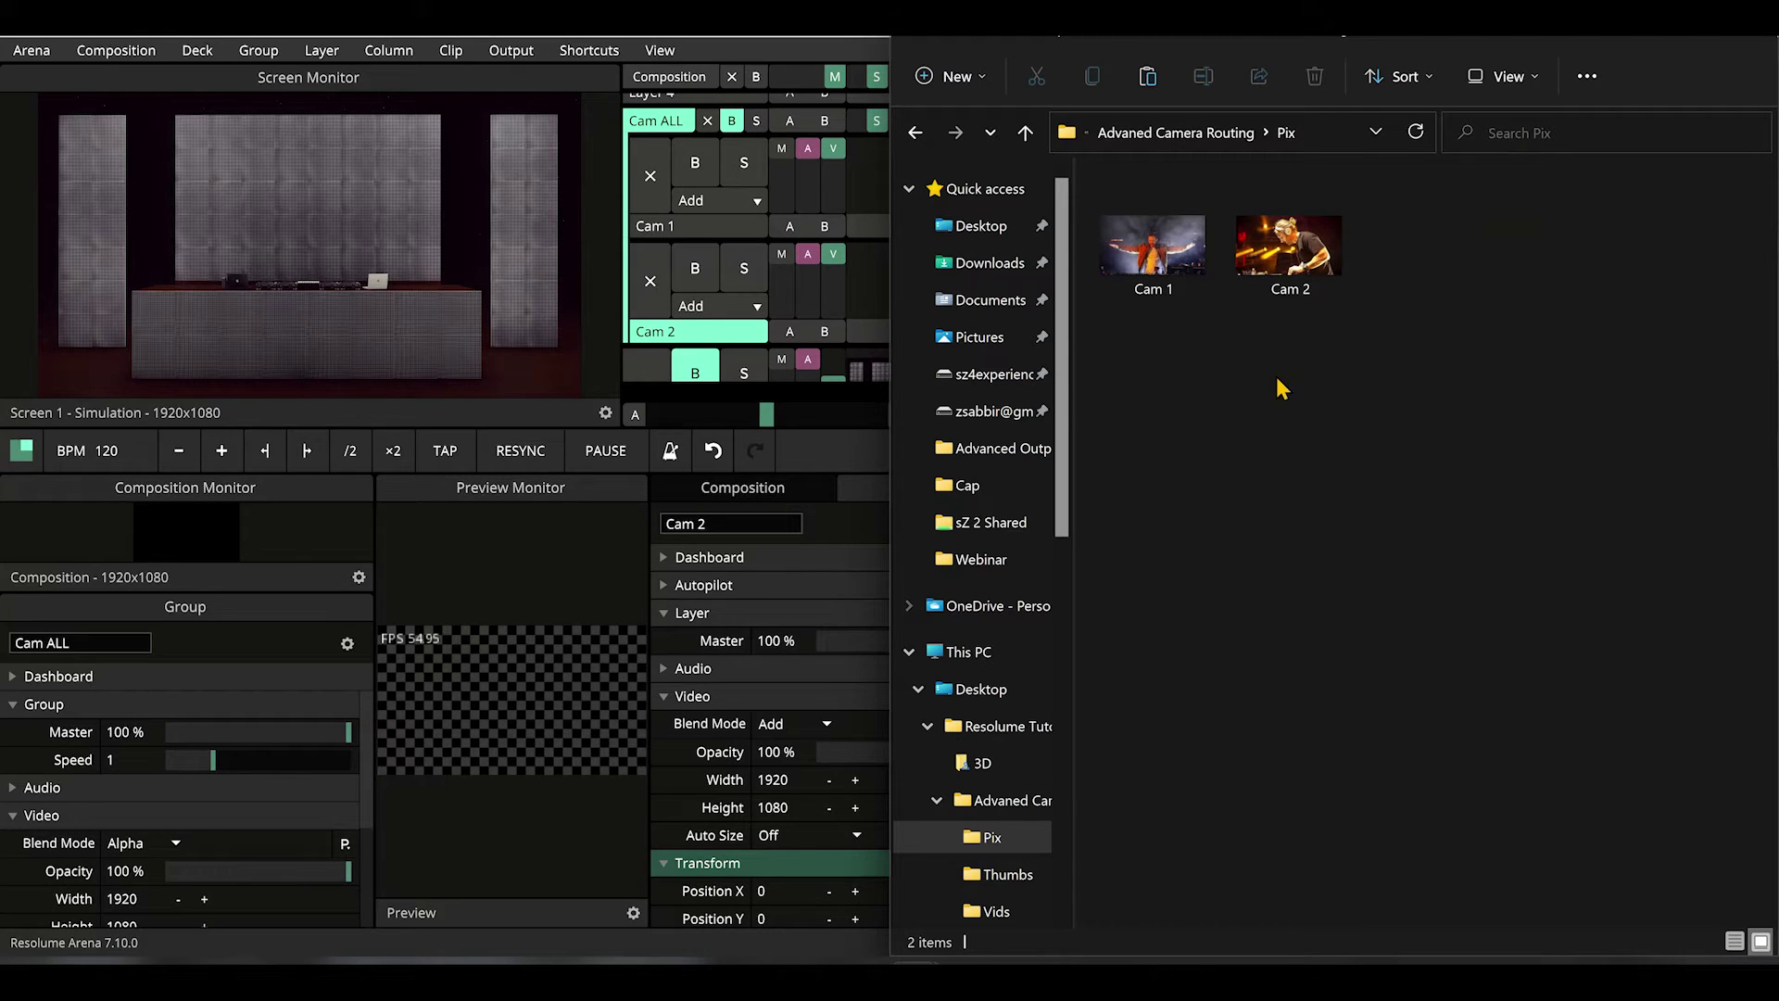
drag(1156, 246, 967, 181)
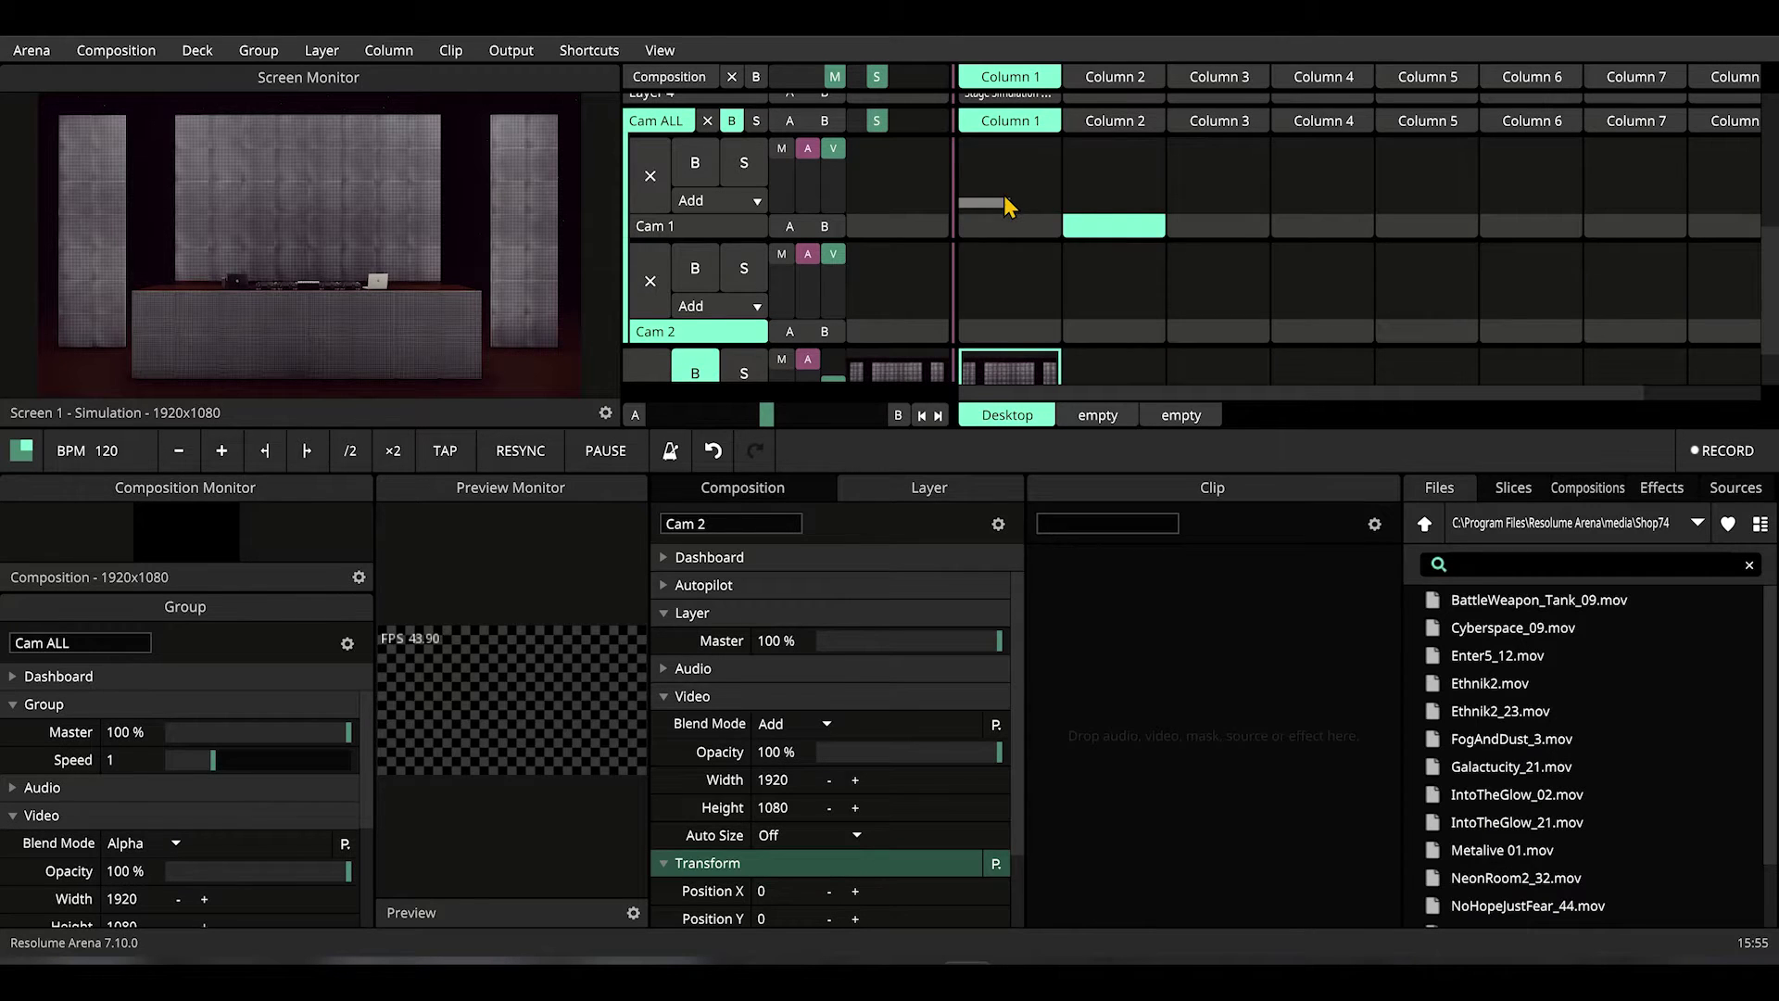
click(994, 334)
key(alt+Tab)
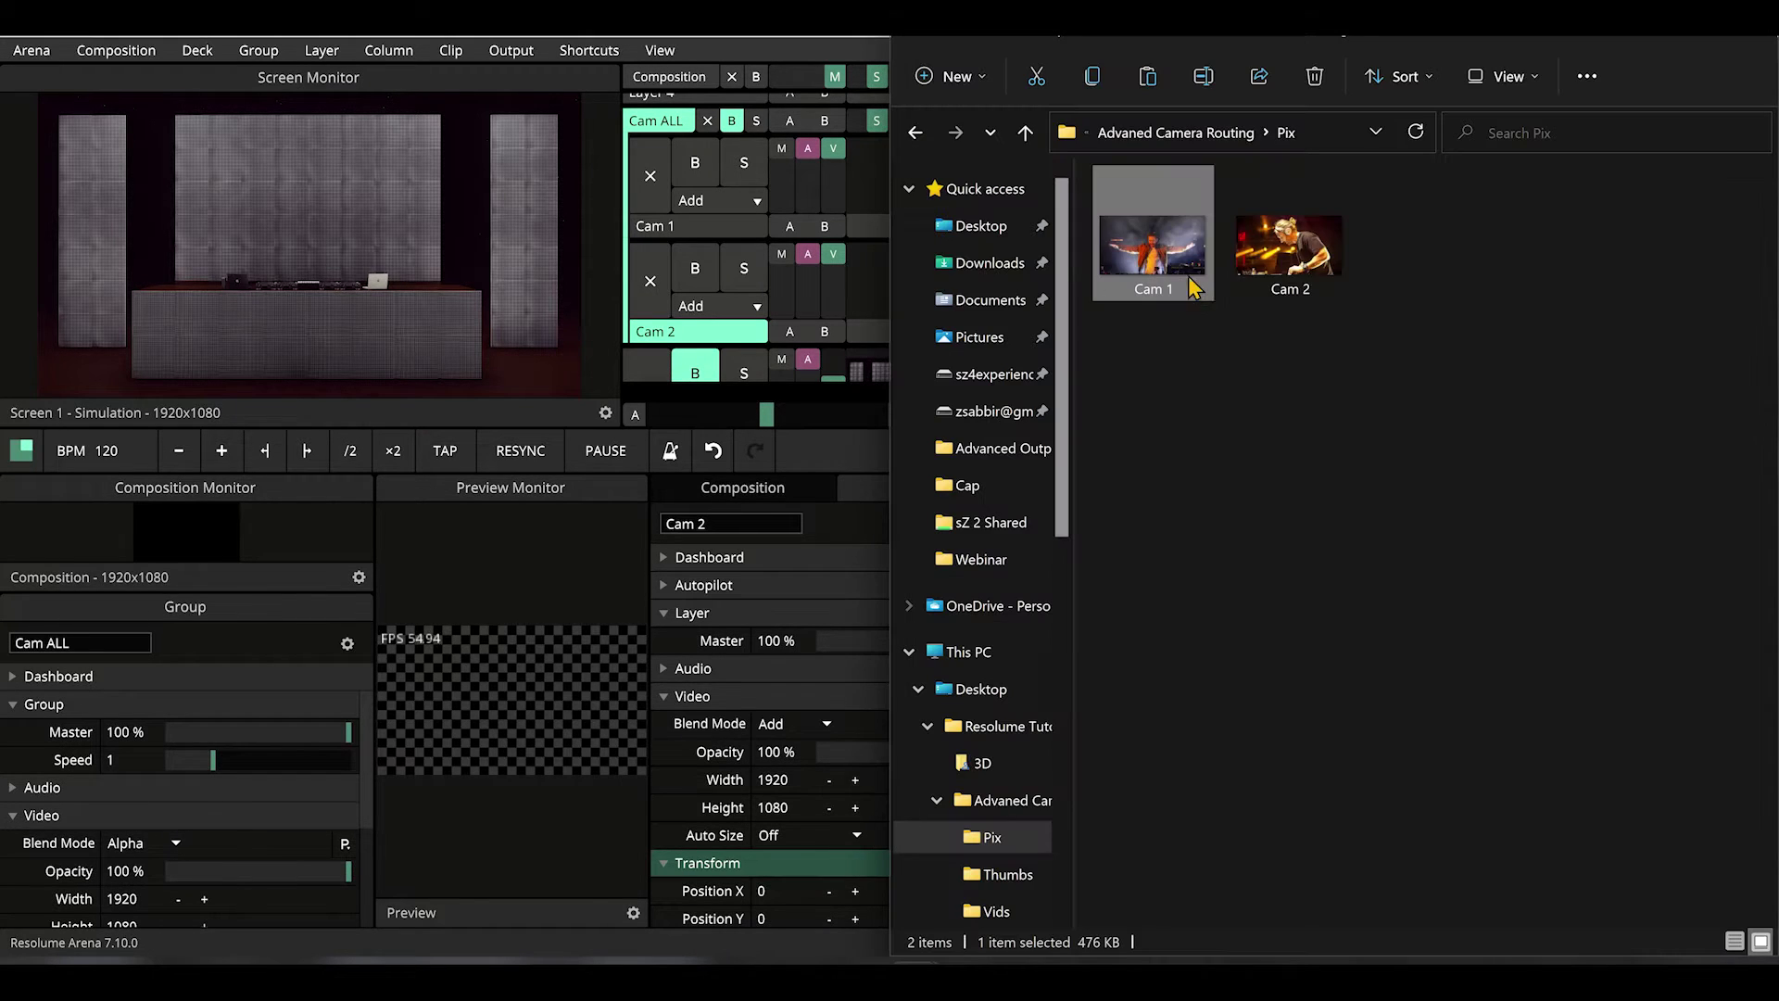
drag(1287, 264, 992, 303)
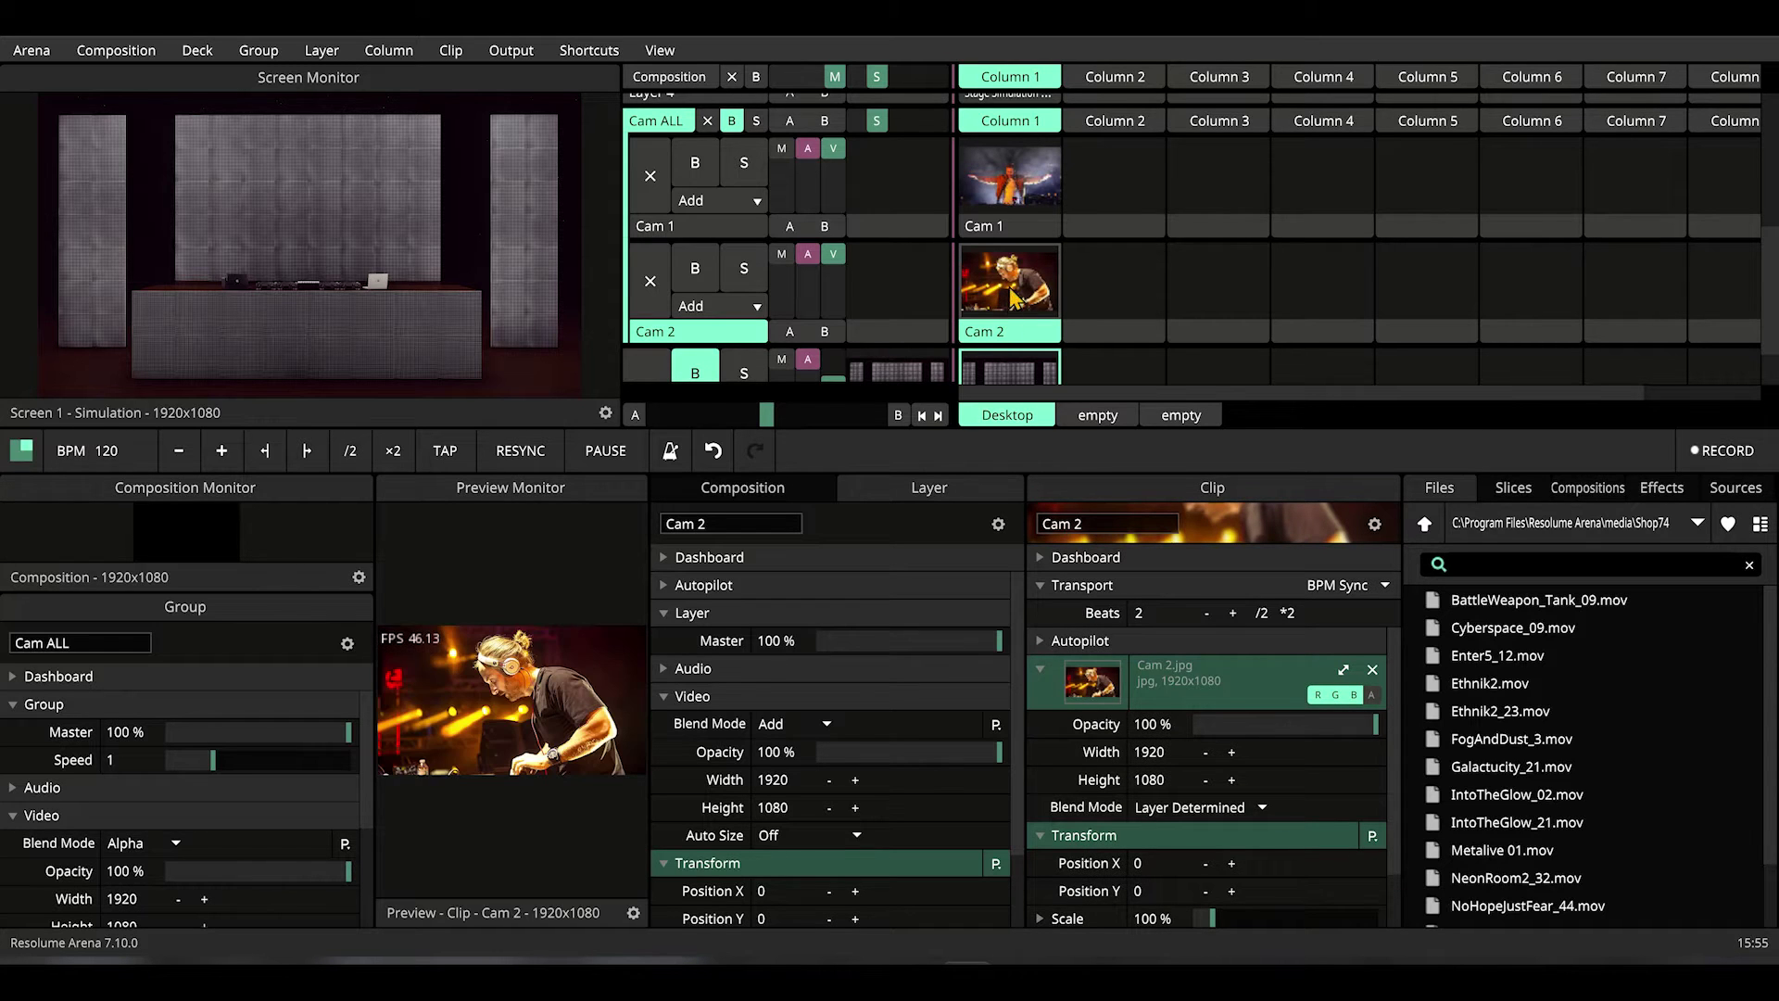
Step: Trigger the Cam 2 and Cam 1 clips in column 1, keeping the Cam ALL group bypassed
click(1014, 299)
click(1012, 181)
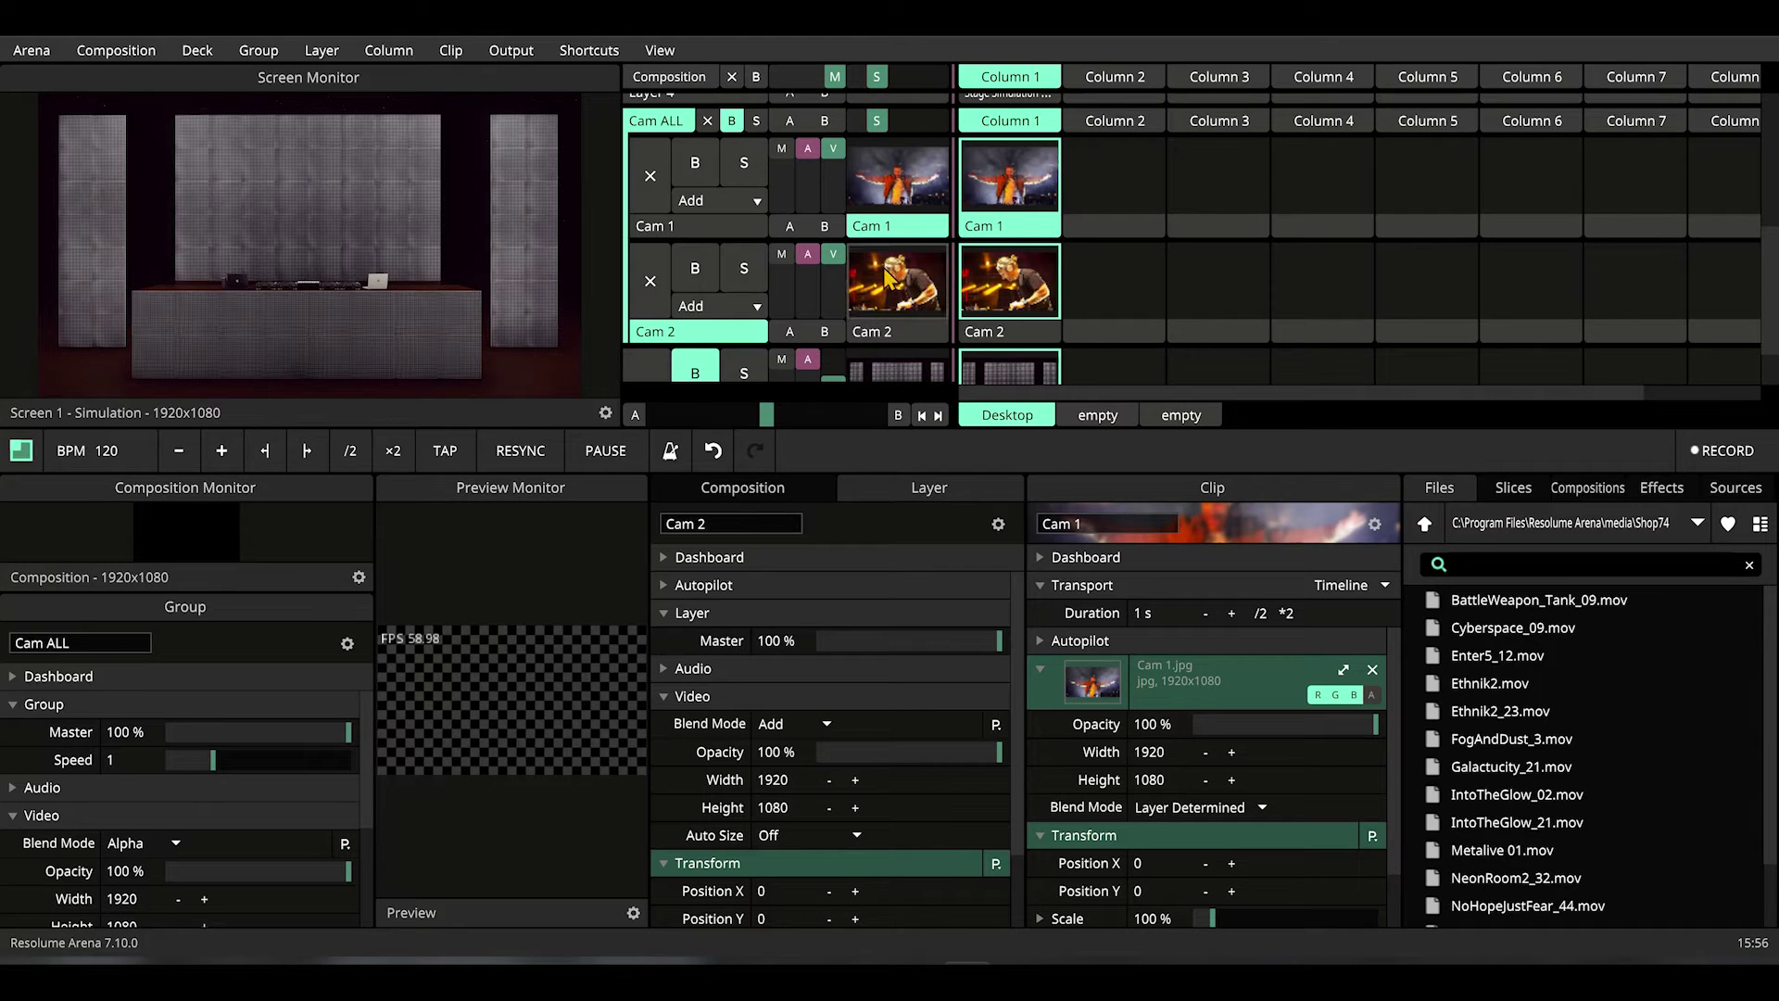
click(732, 121)
click(732, 122)
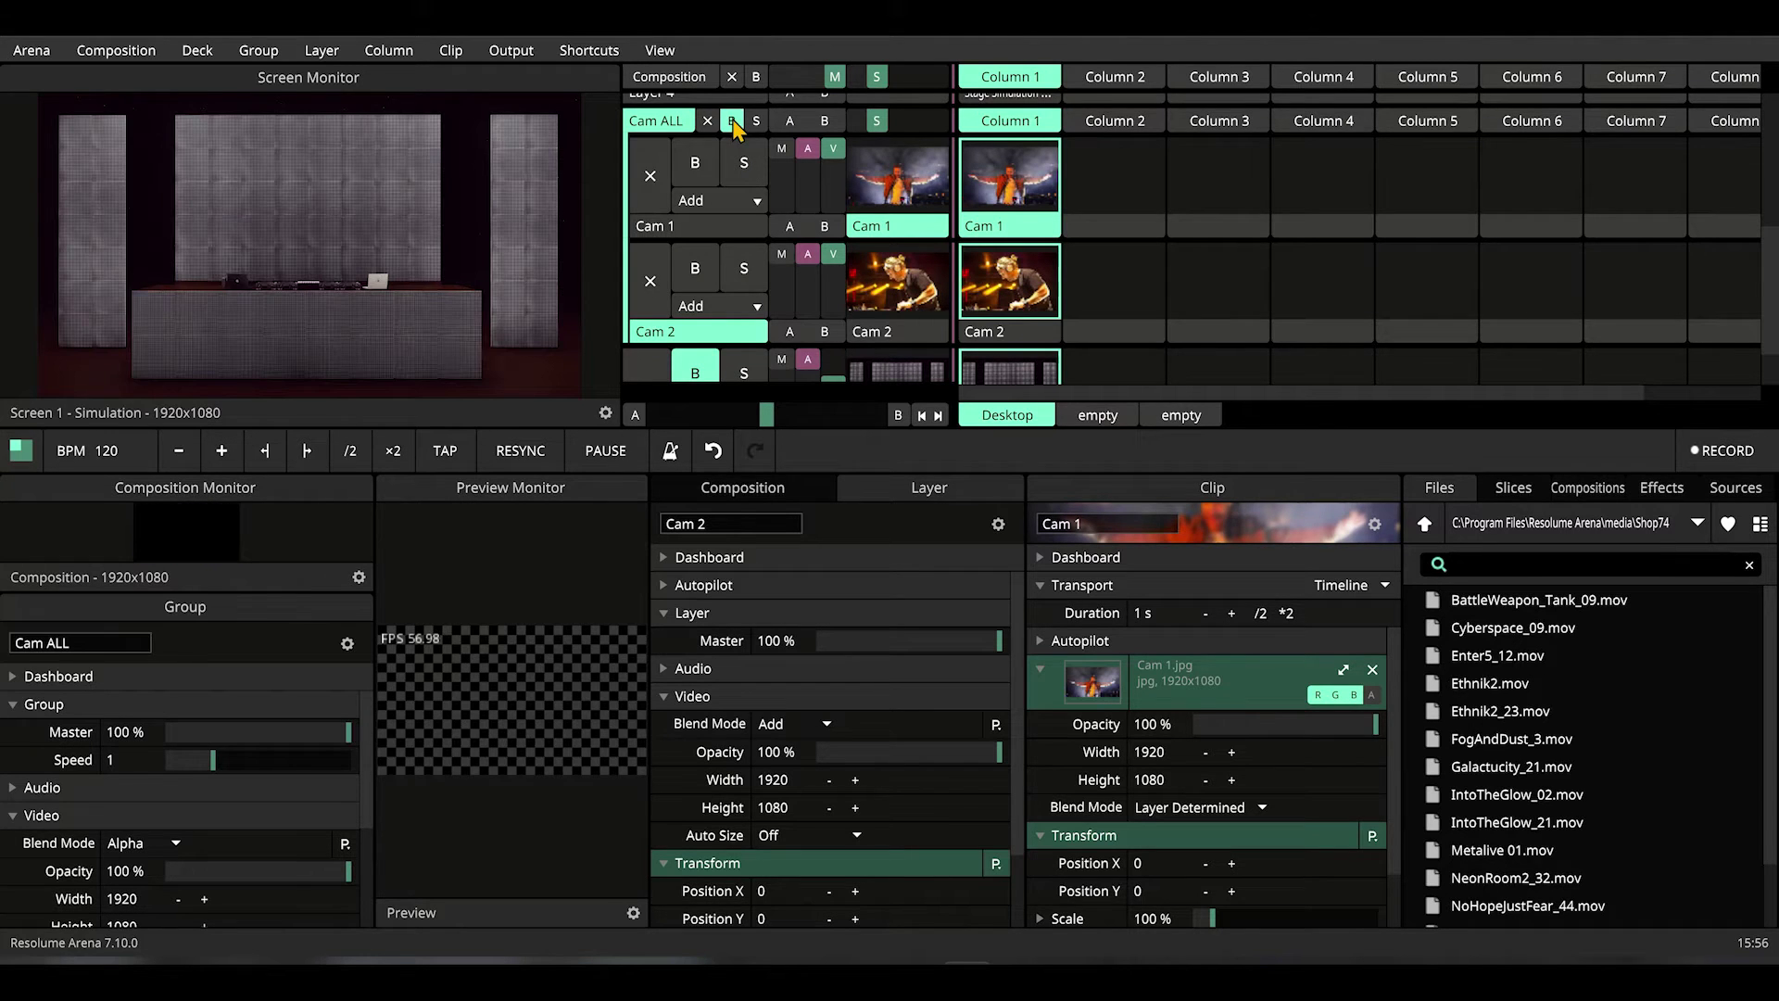
scroll(904, 268, down, 1)
click(911, 271)
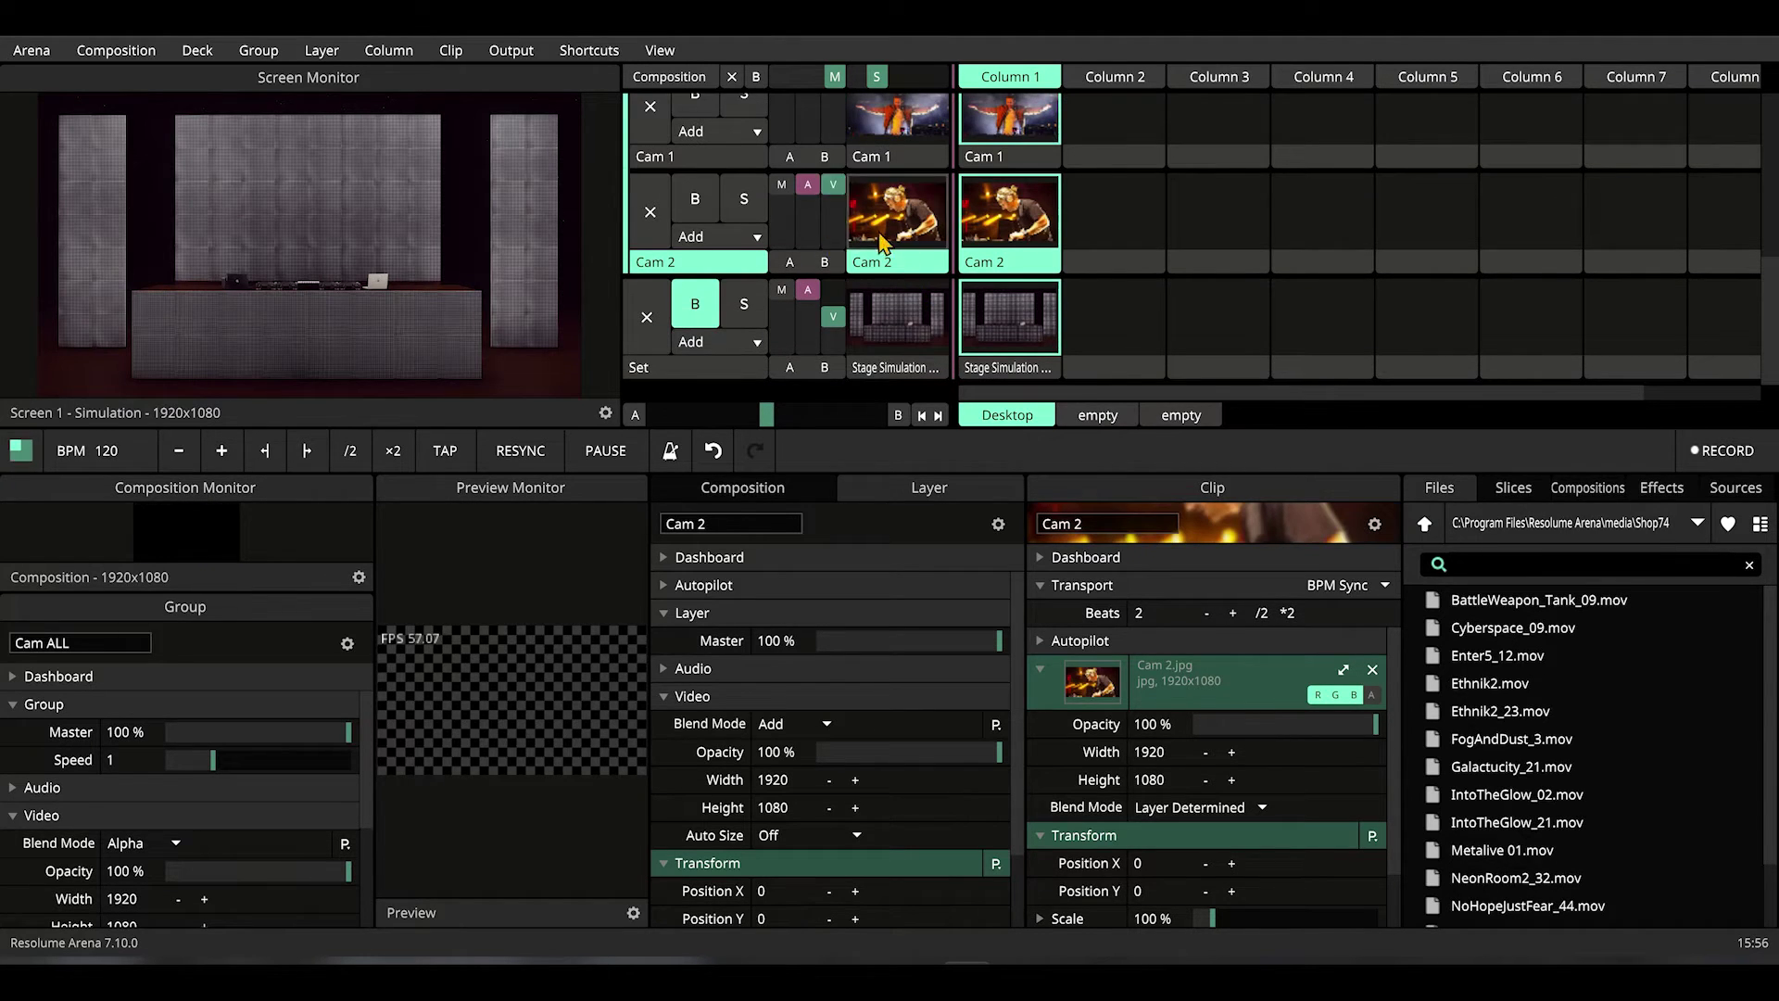
Step: Search the sources for "router" and add a Video Router to column 2 of Layer 4
scroll(881, 243, up, 2)
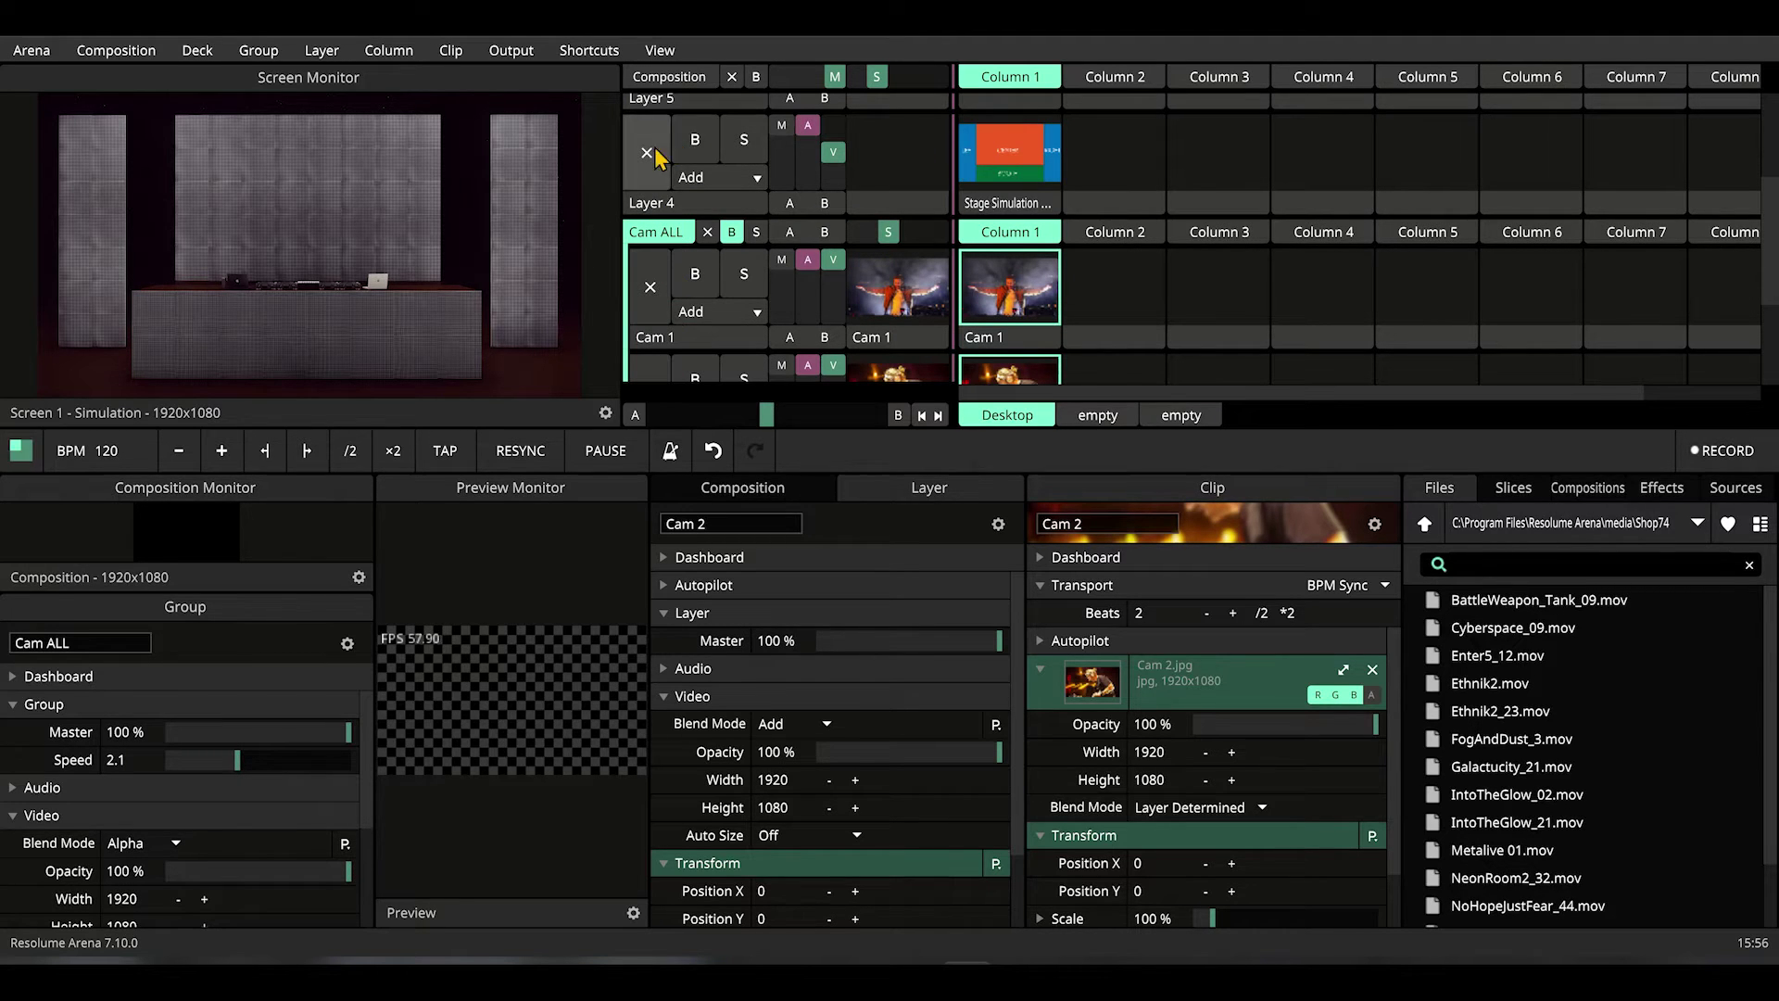
scroll(655, 278, up, 3)
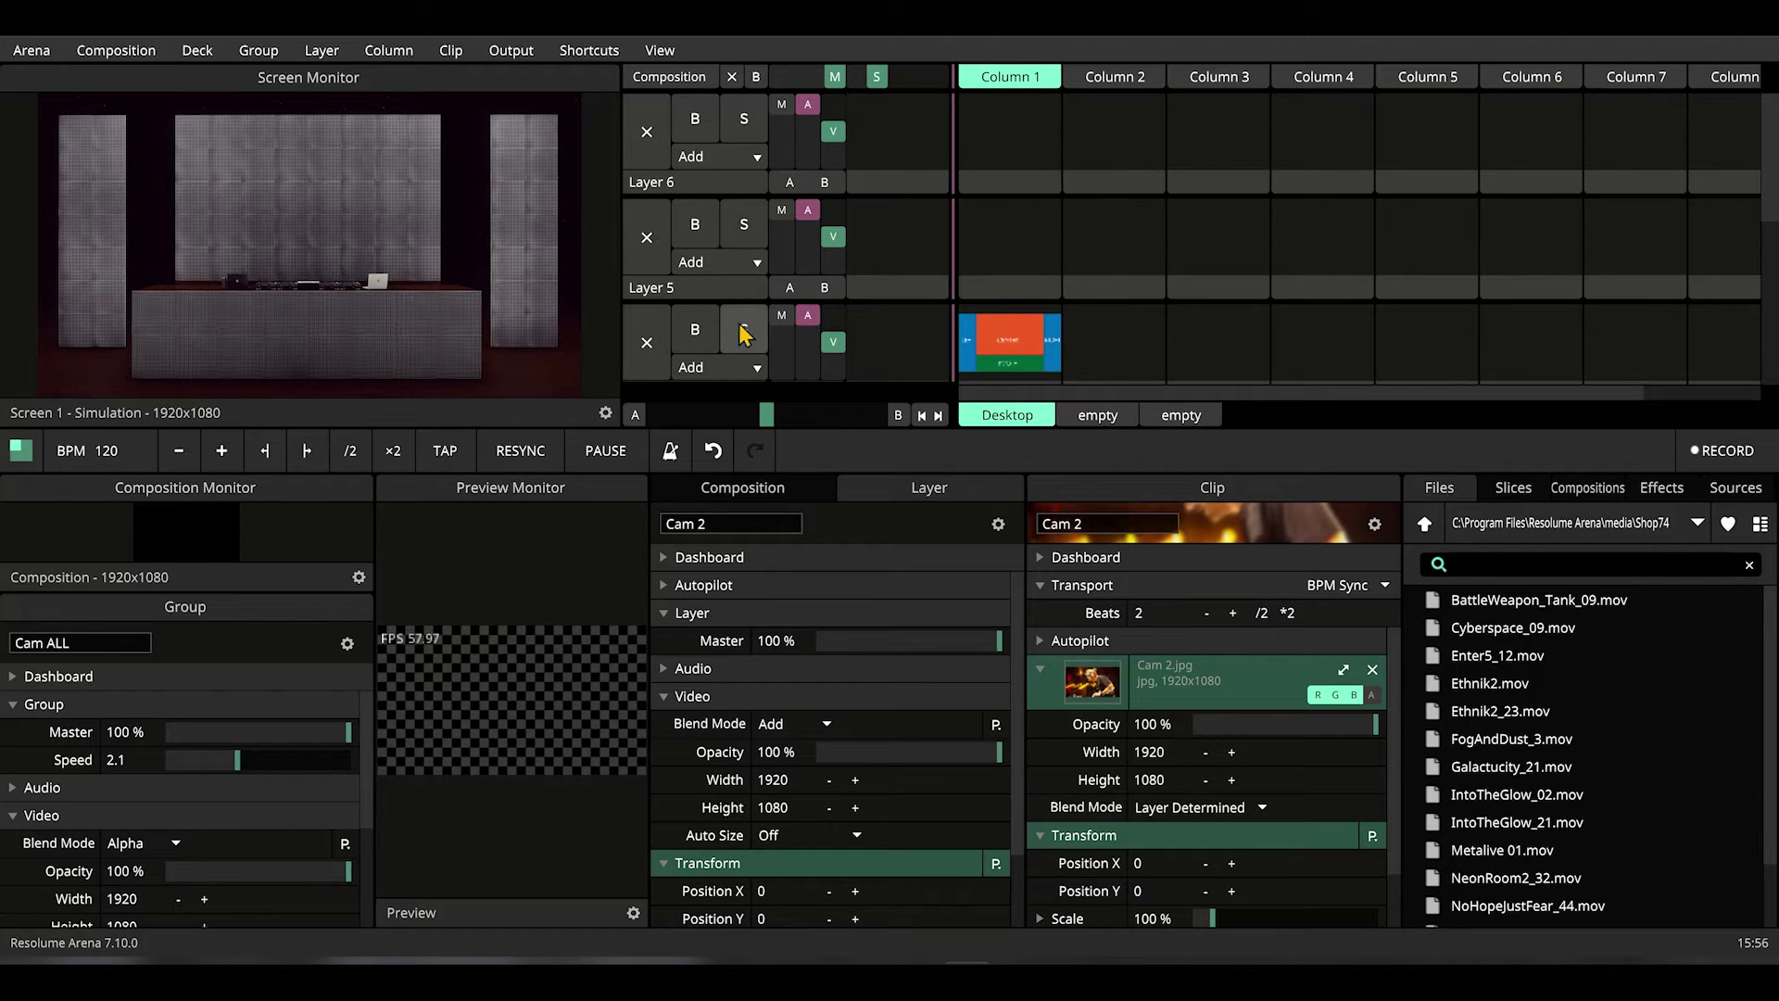
scroll(1135, 375, down, 1)
click(1139, 343)
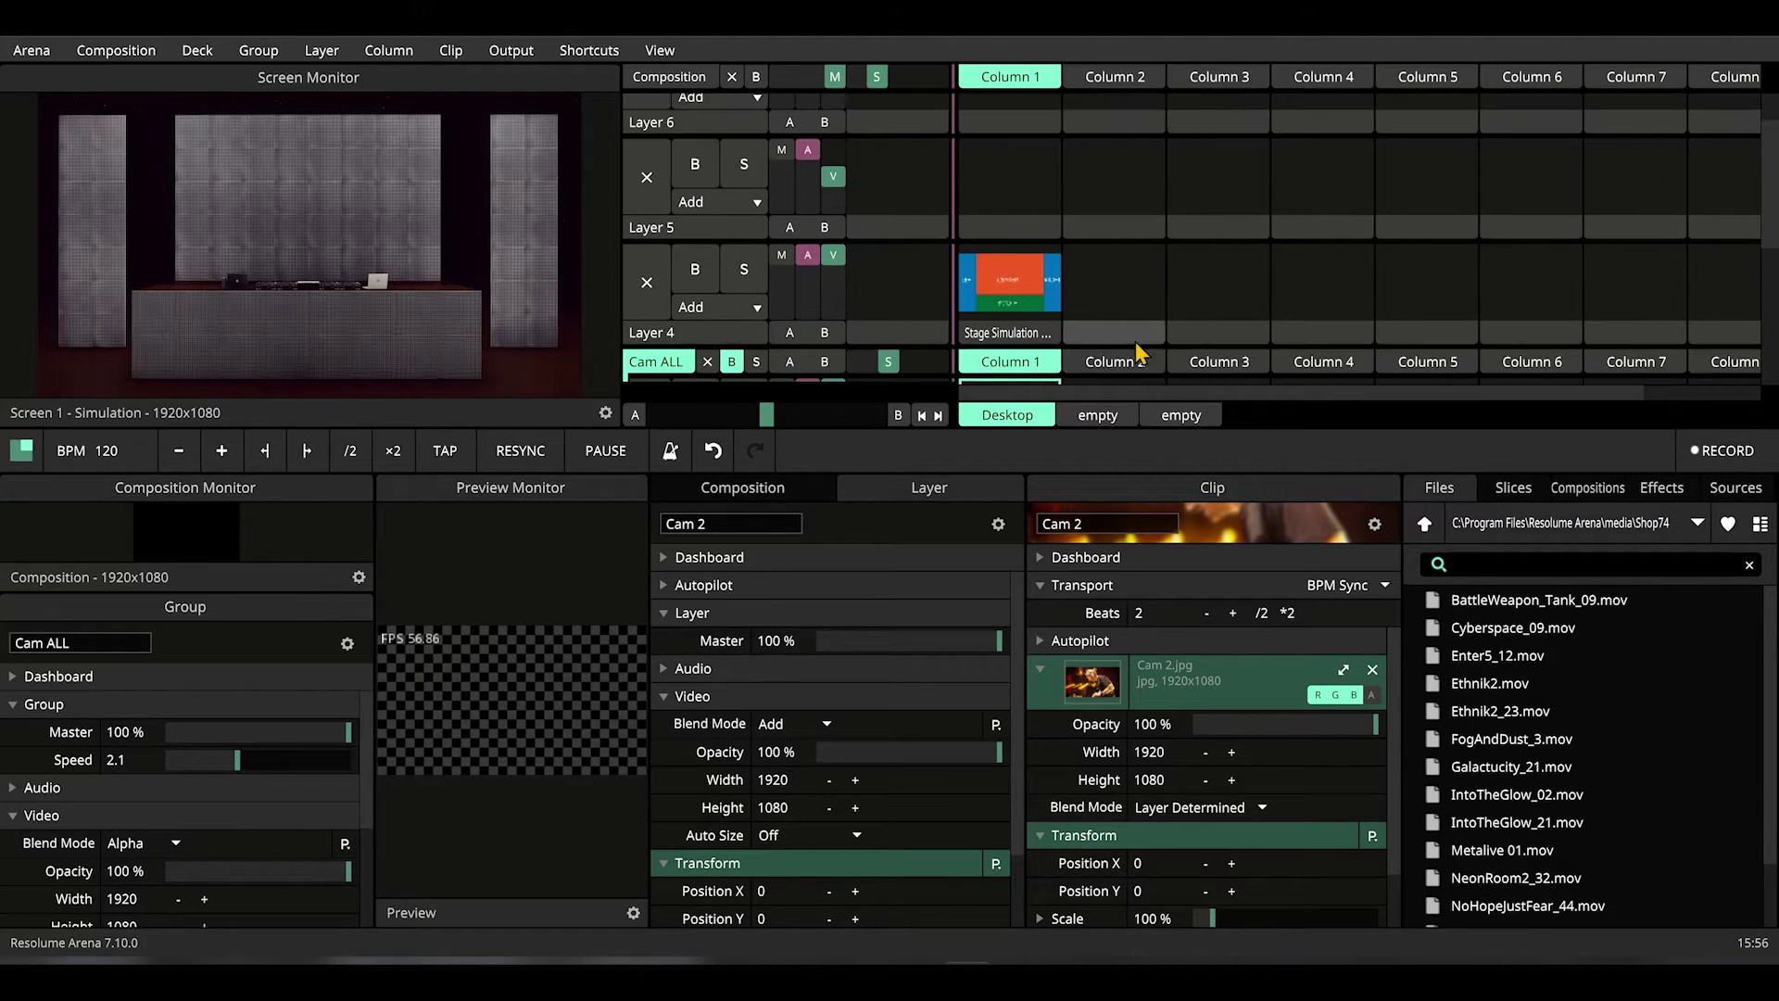
click(1732, 493)
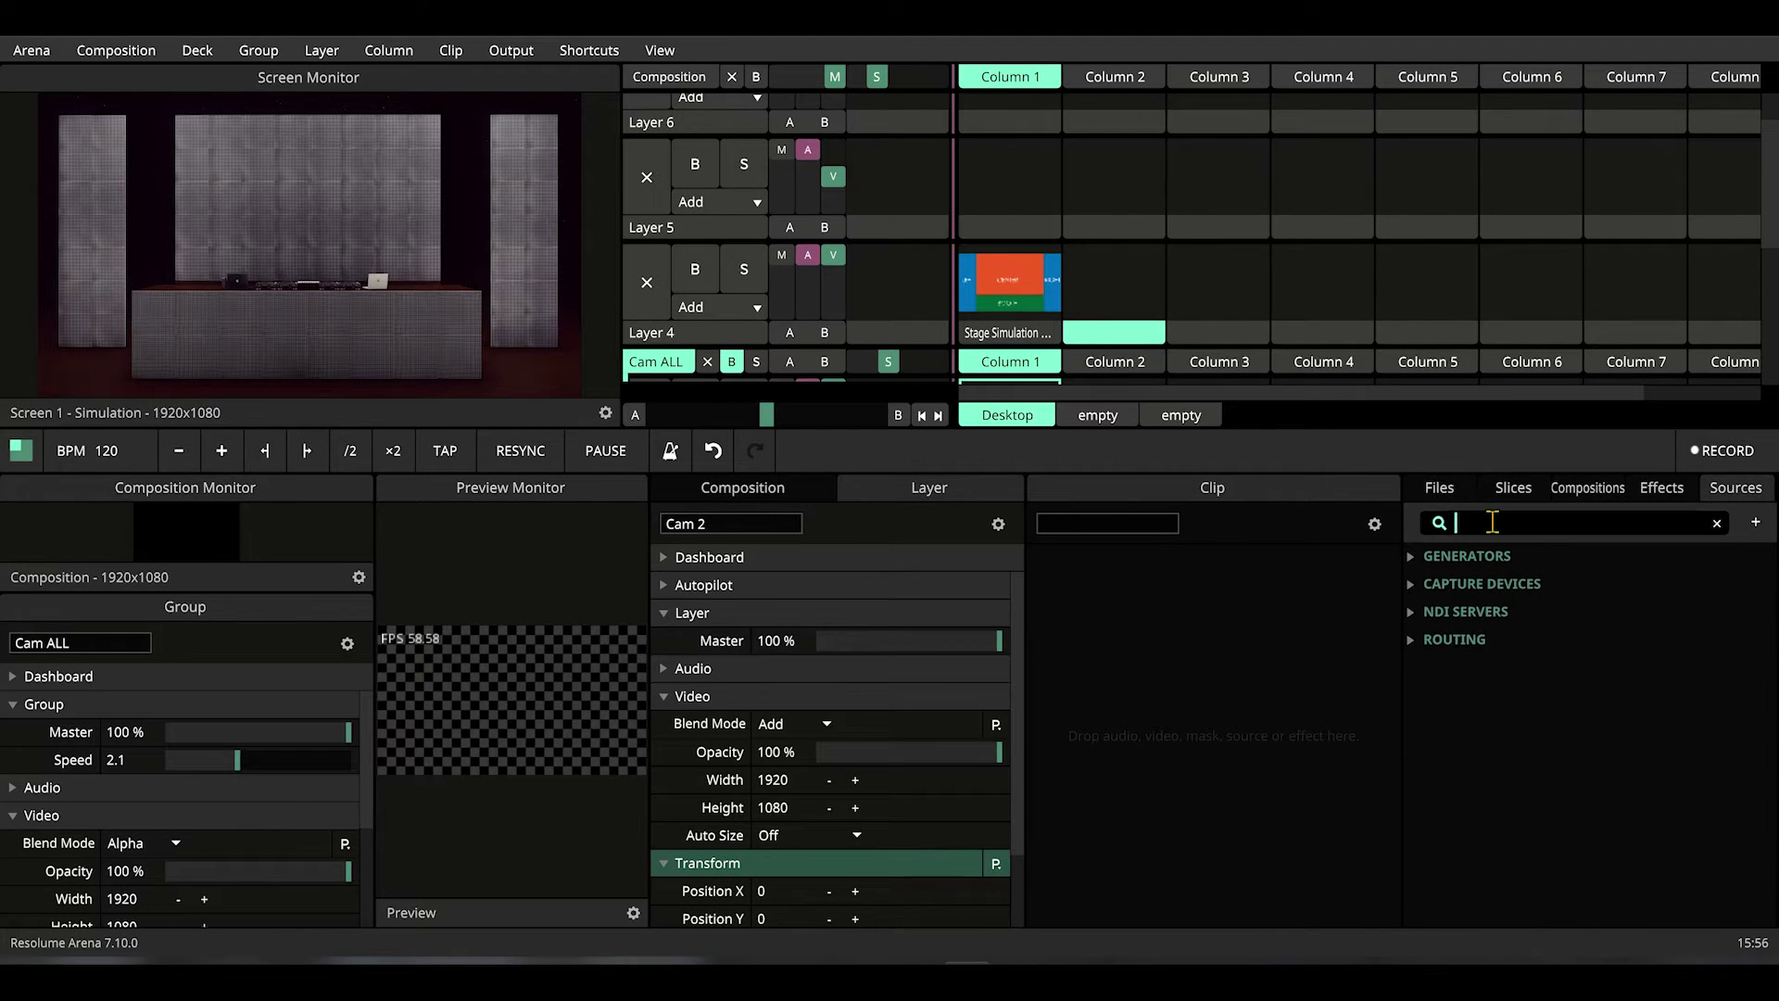
text(router)
drag(1464, 556, 1034, 748)
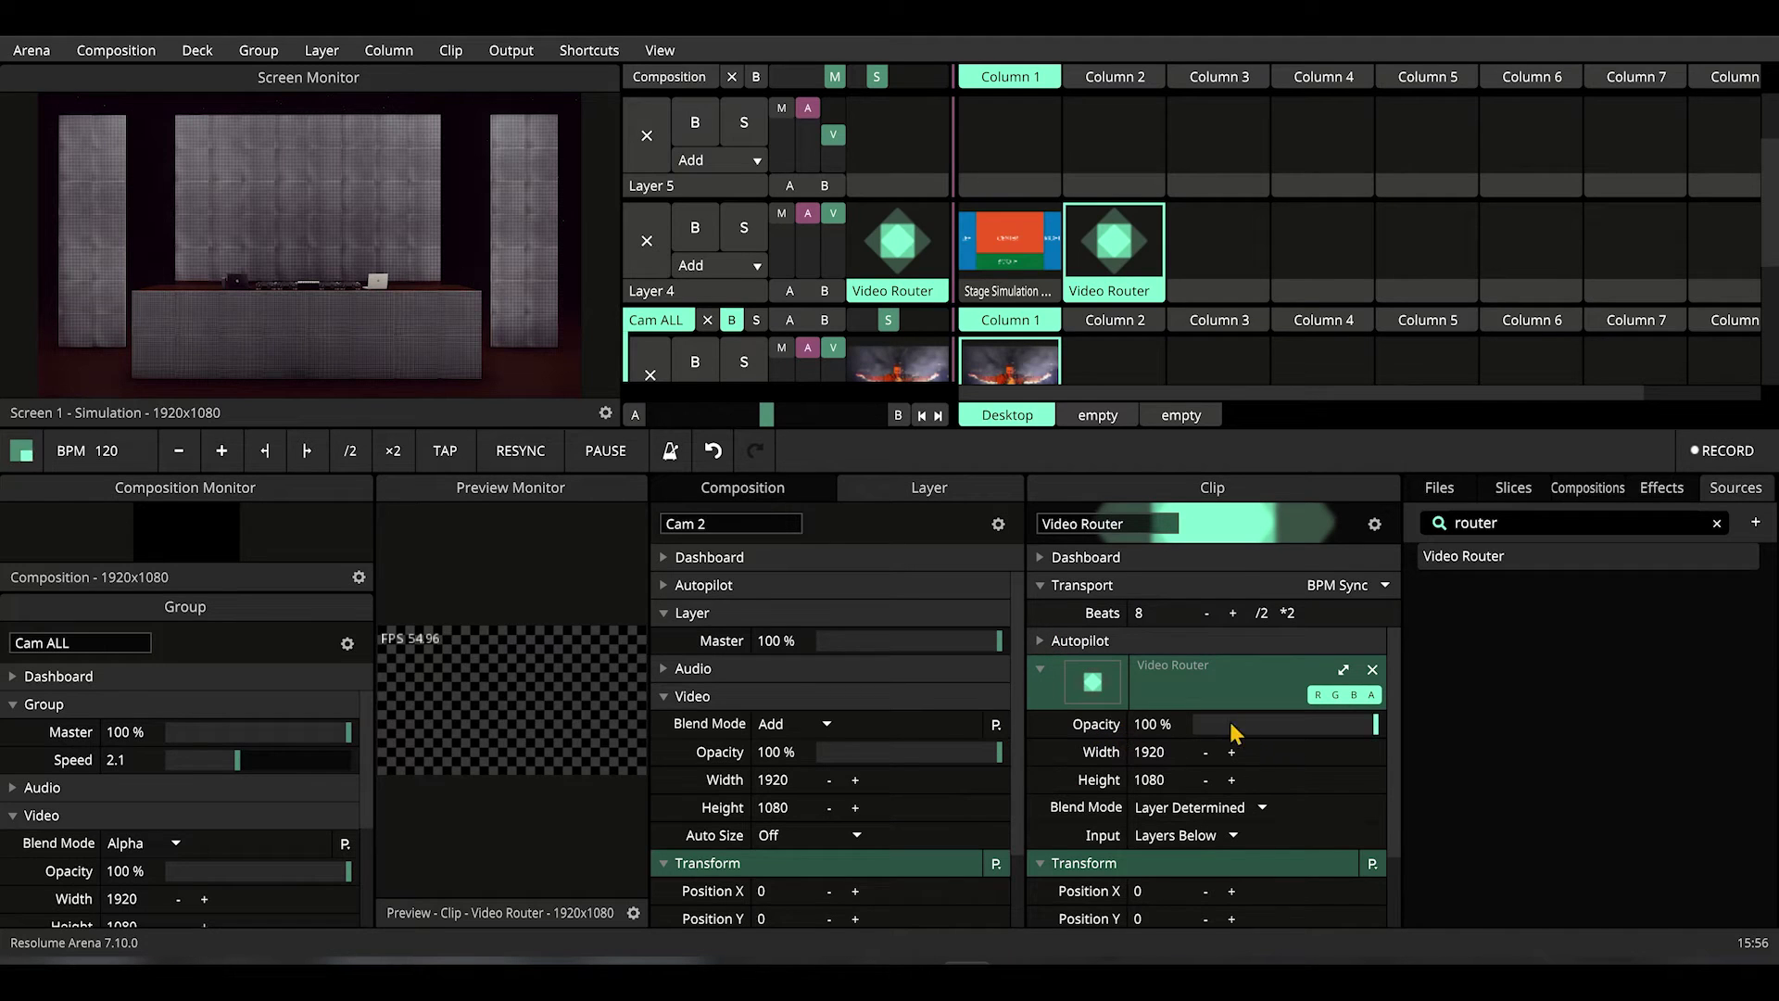
Step: Set the Video Router's input to Cam 1 with Input Bypass off, and test it by clearing Layer 4 and retriggering the clip
click(1169, 809)
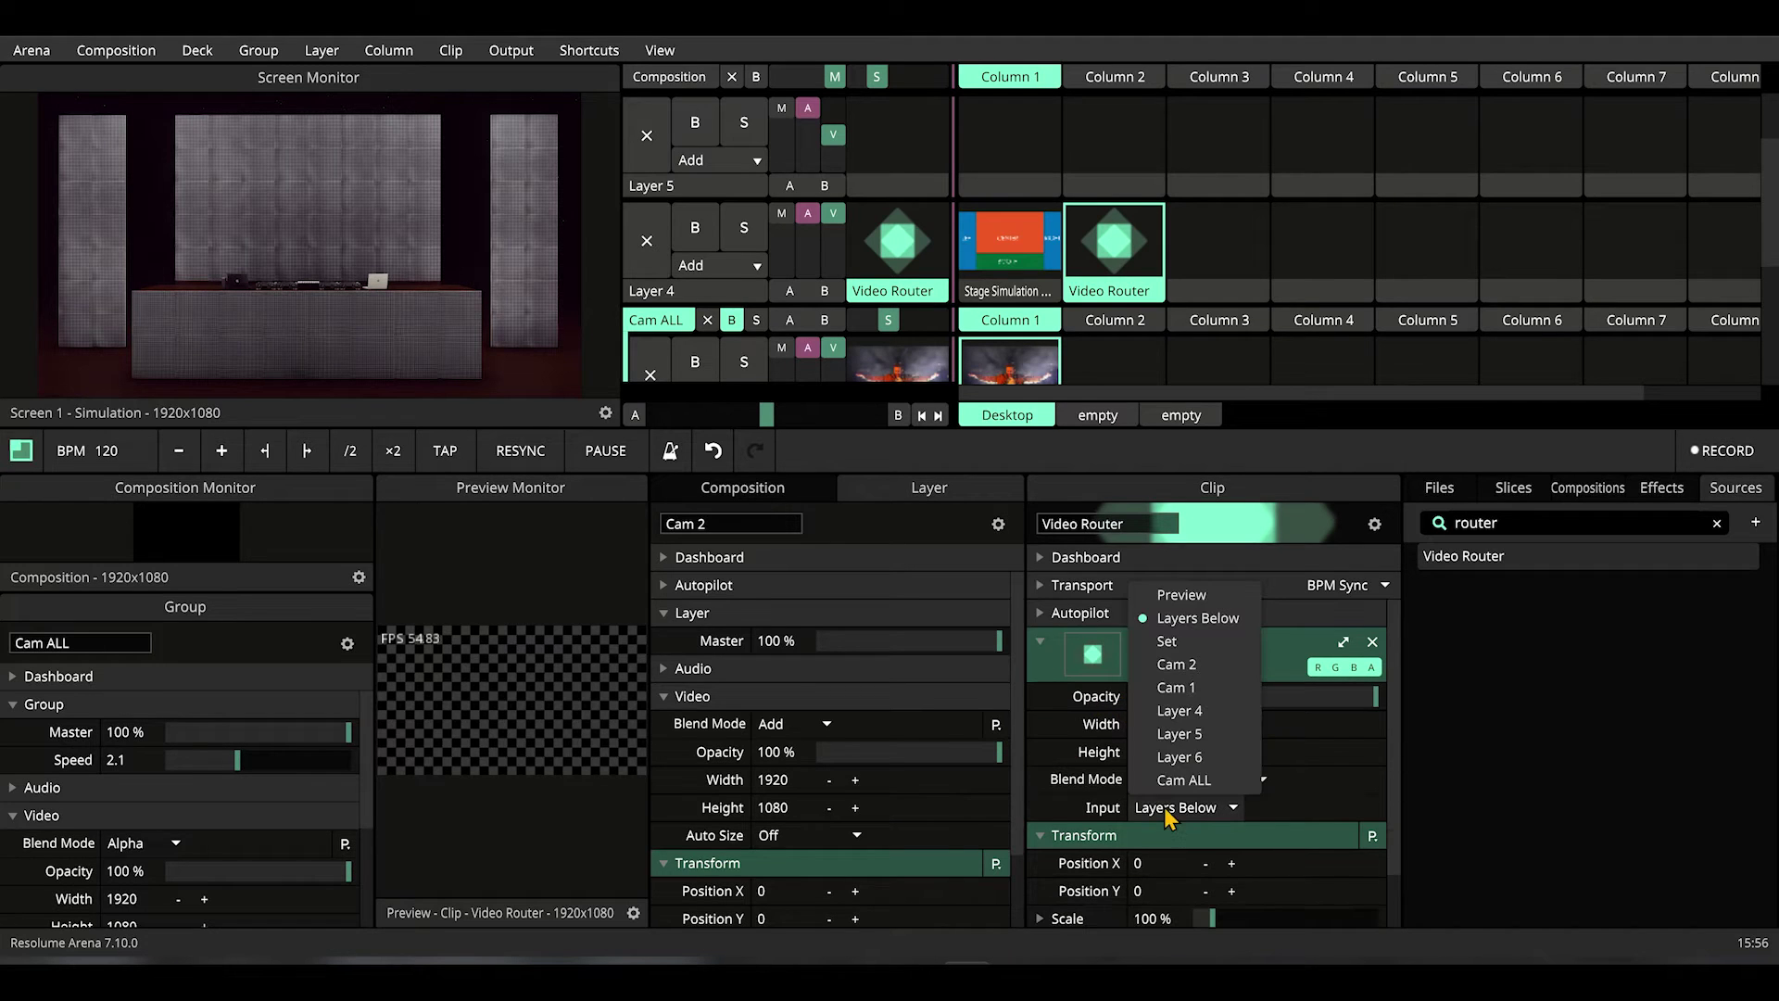
click(1174, 687)
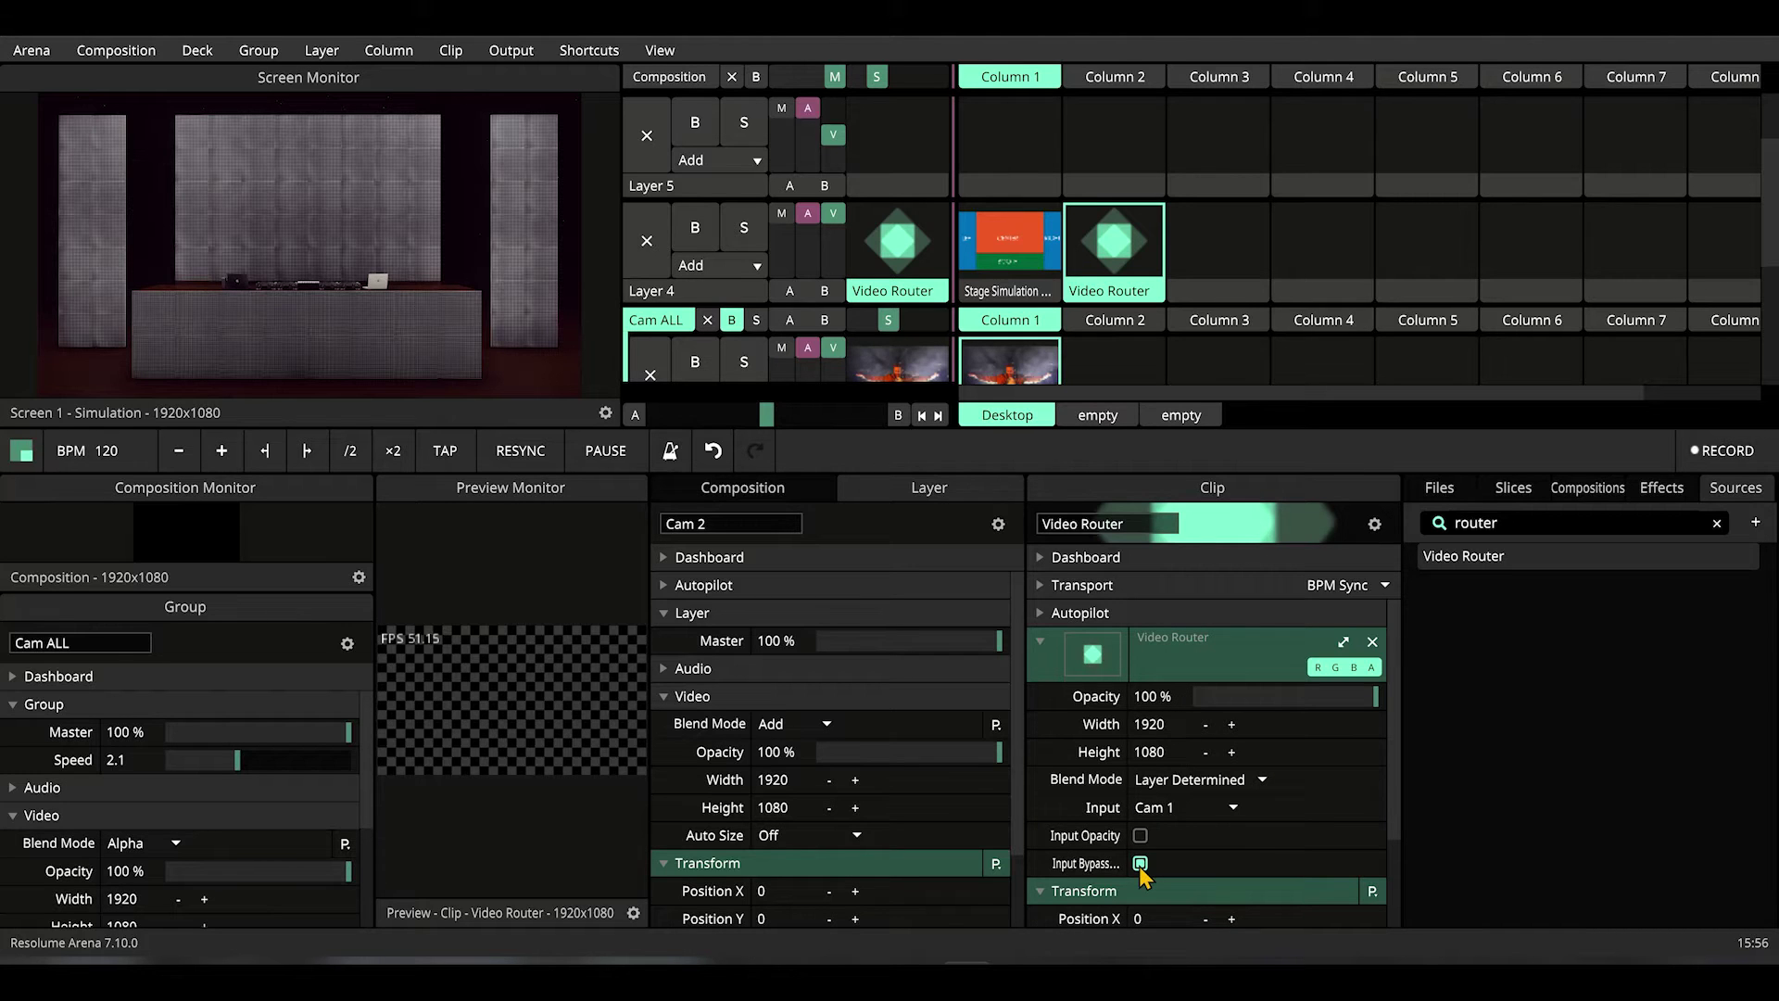
click(1139, 863)
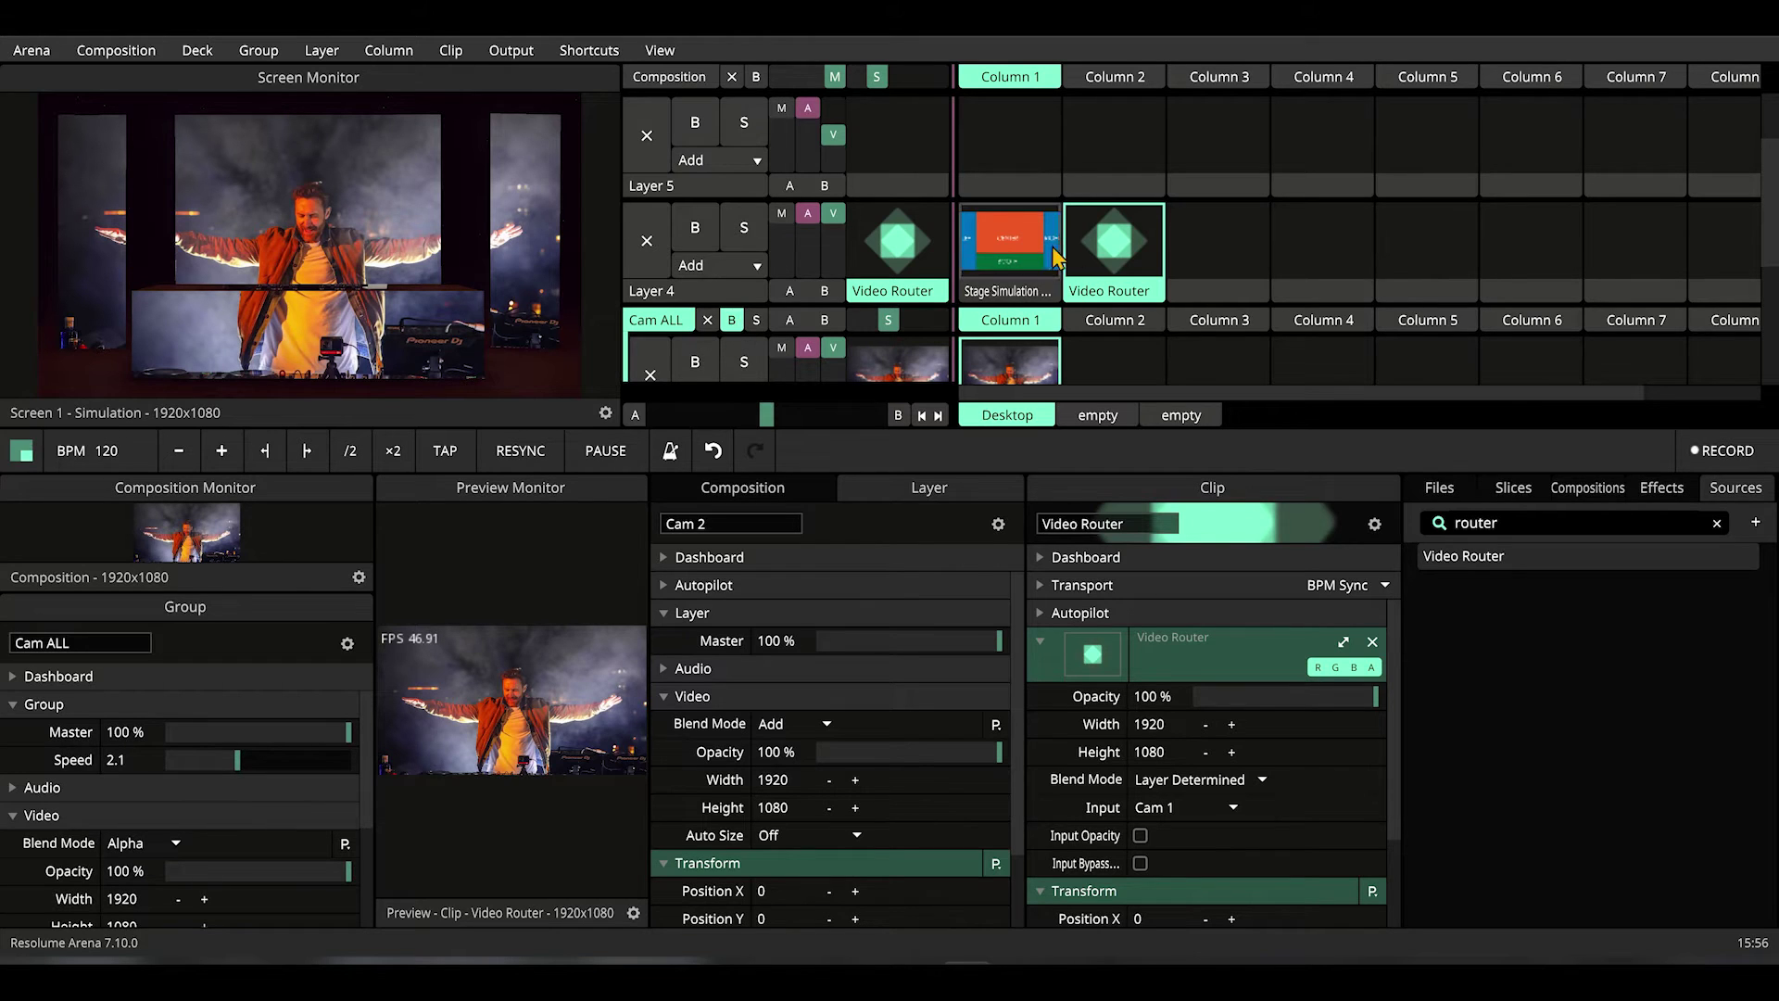
click(646, 242)
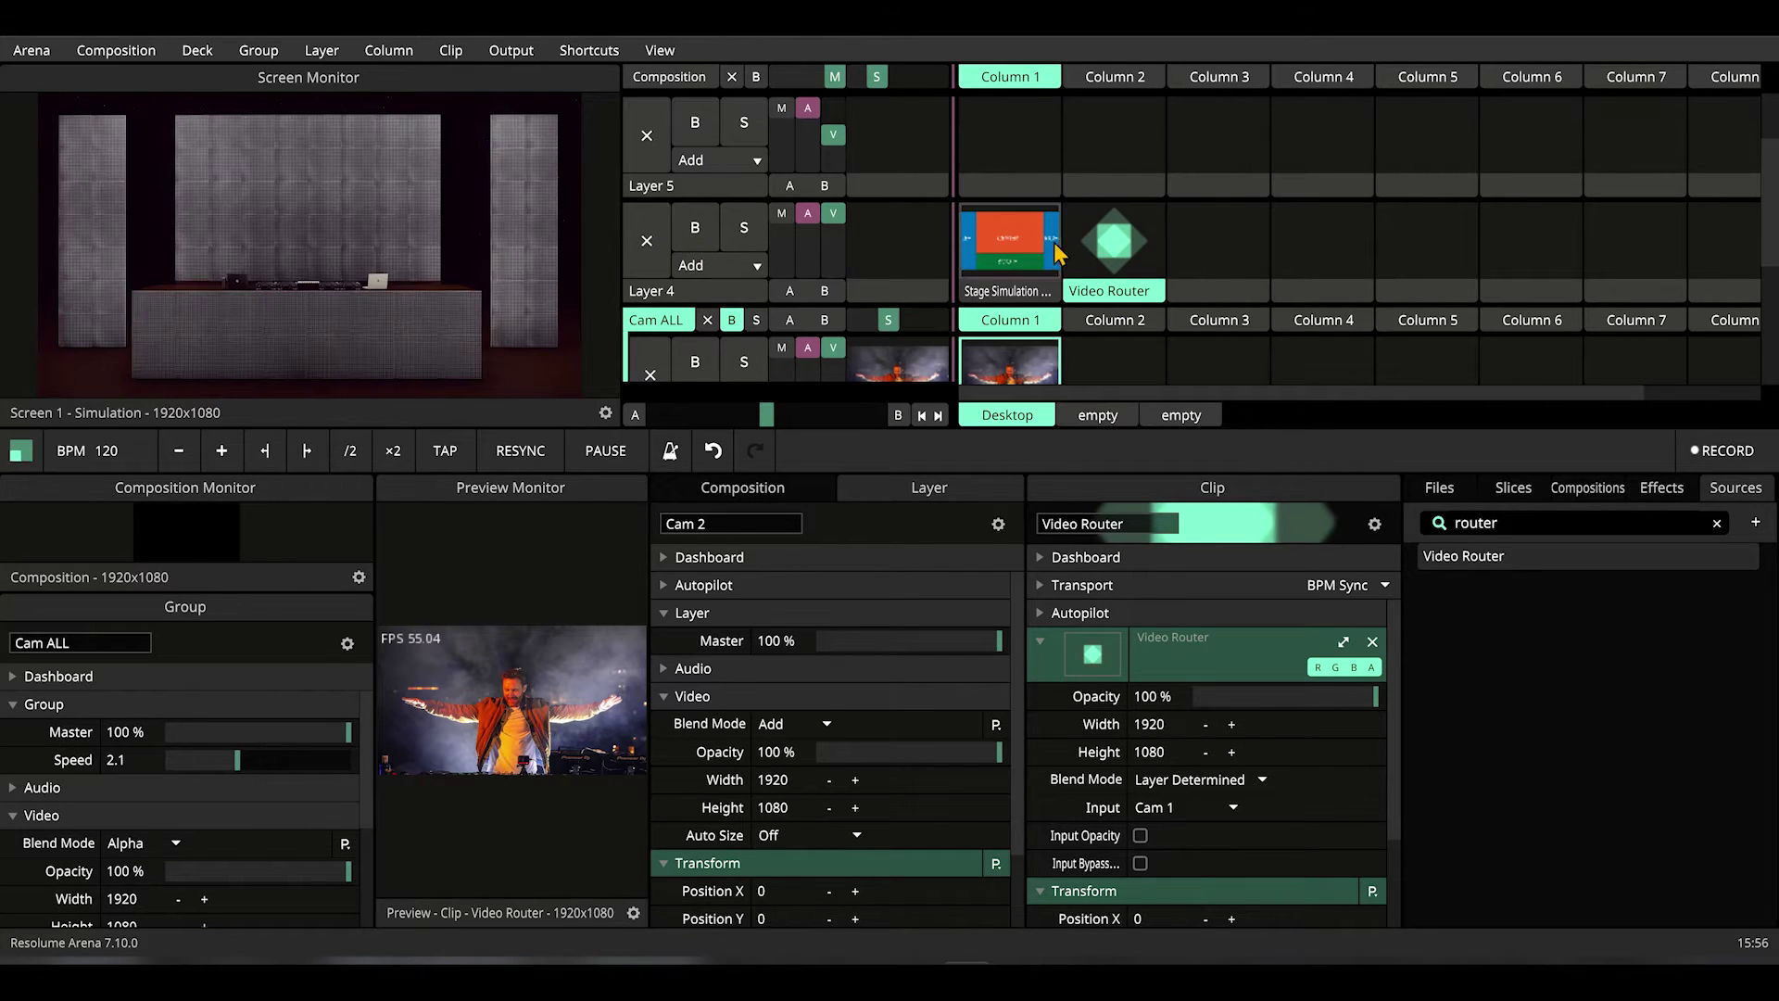
click(1092, 241)
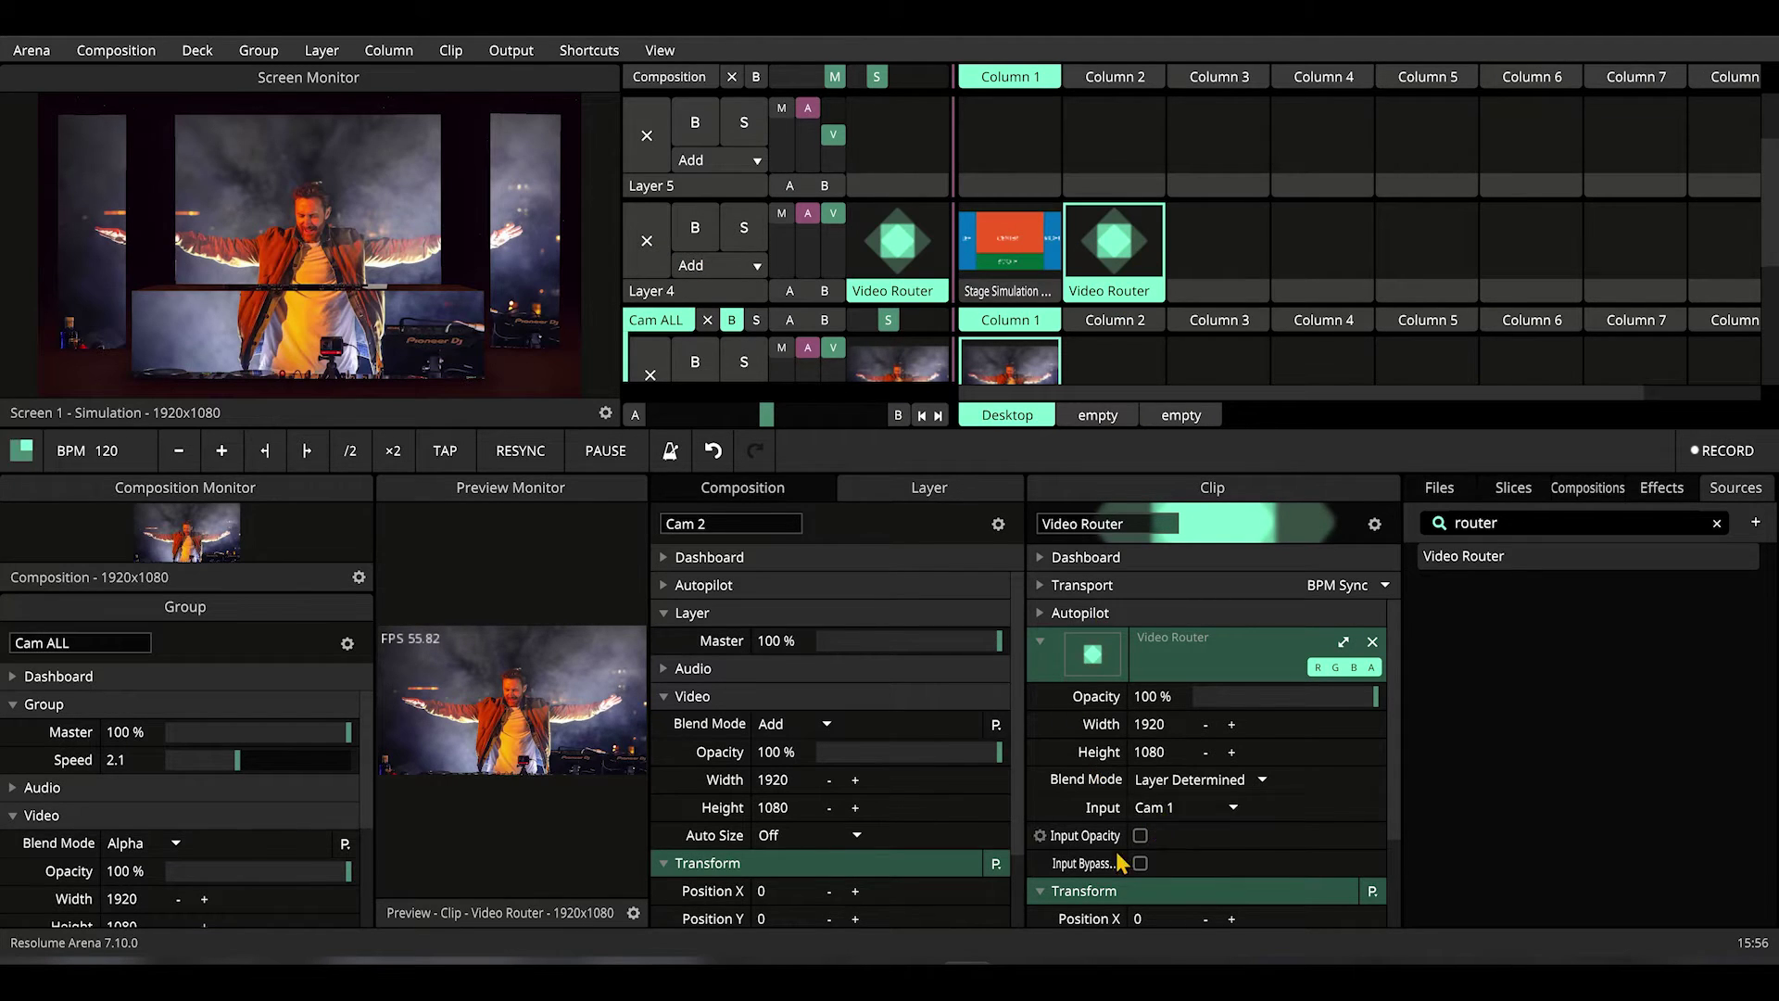
Step: Collapse the Video Router's settings and rename the router clip as Cam 1
click(1042, 641)
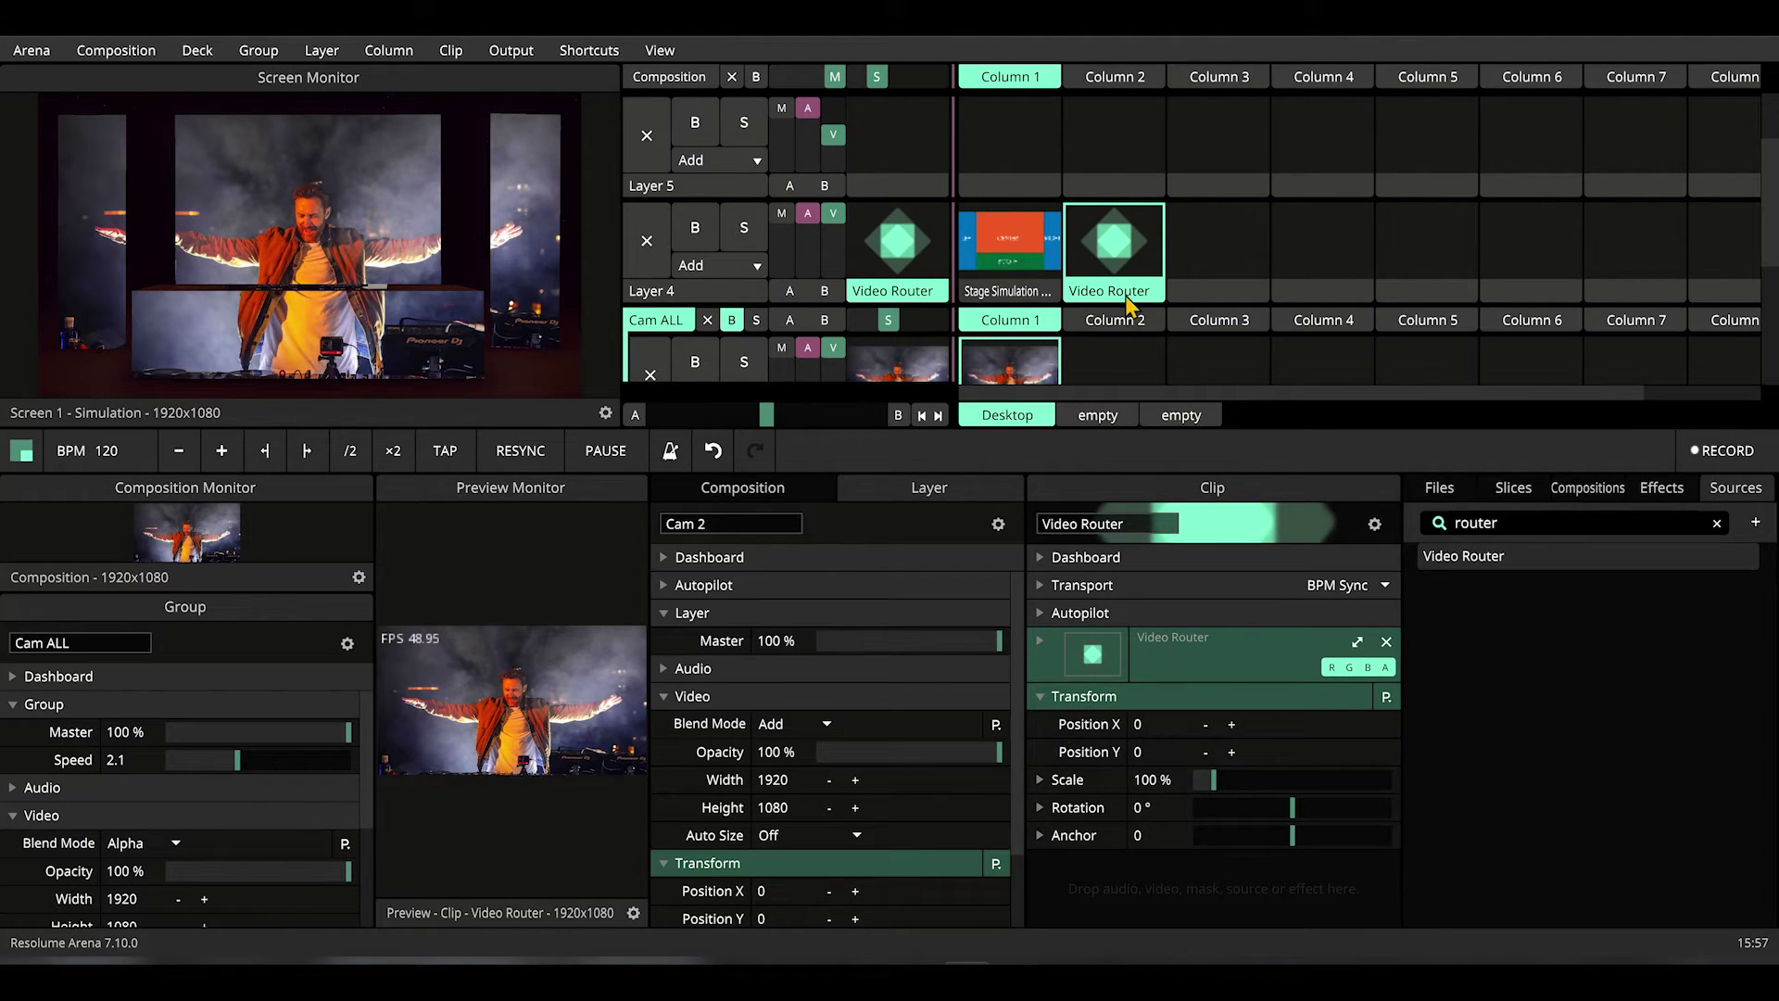
double_click(1075, 524)
text(Cam 1)
key(Return)
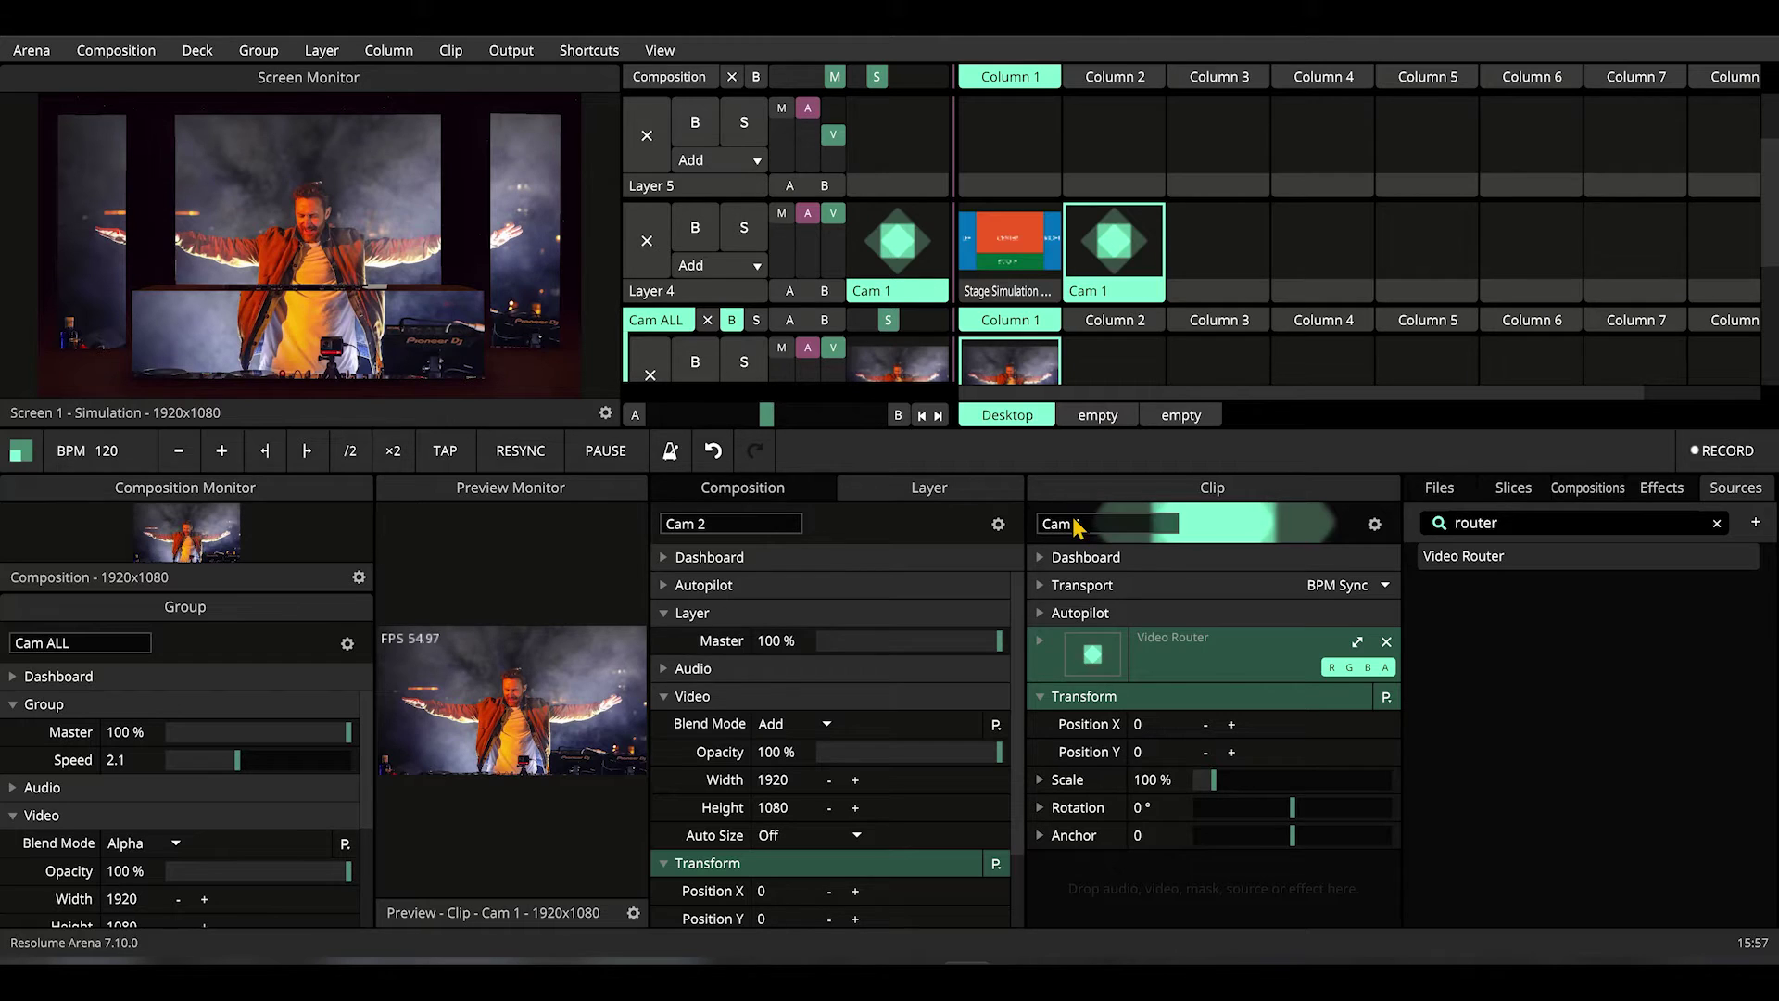
Step: Copy the Cam 1 router clip to column 3 of Layer 4 and rename the copy as Cam 2
click(1208, 298)
key(ctrl+v)
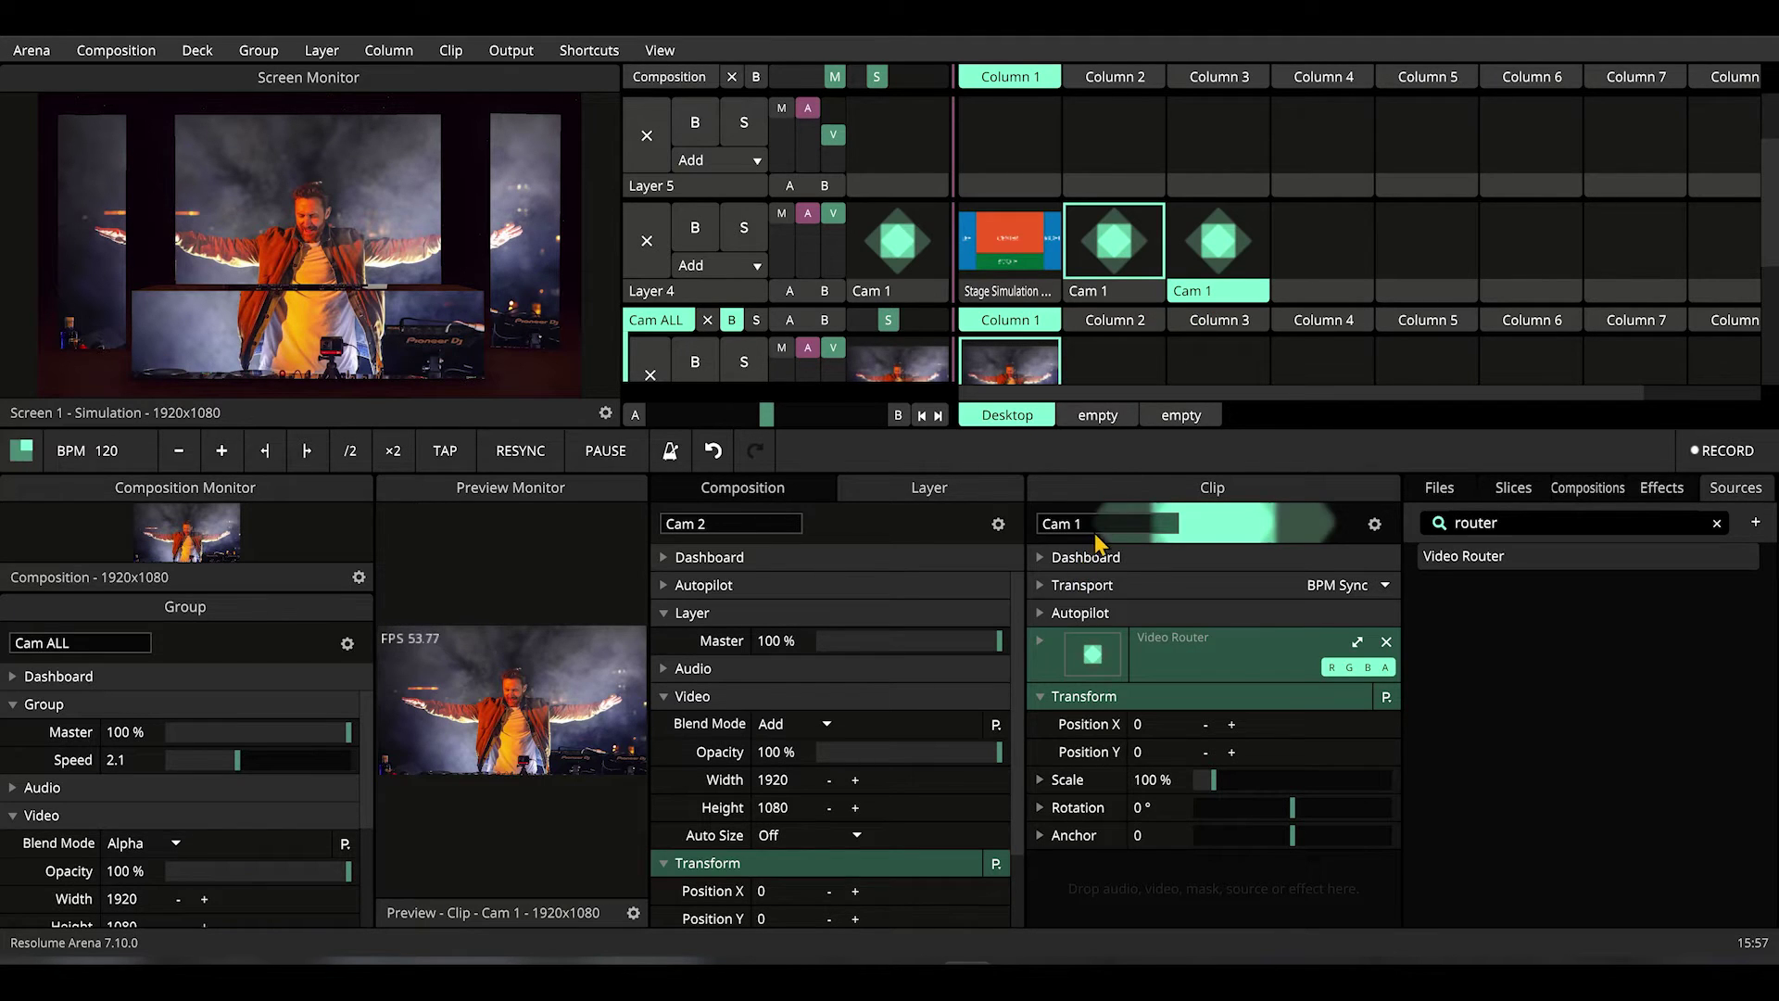
key(Return)
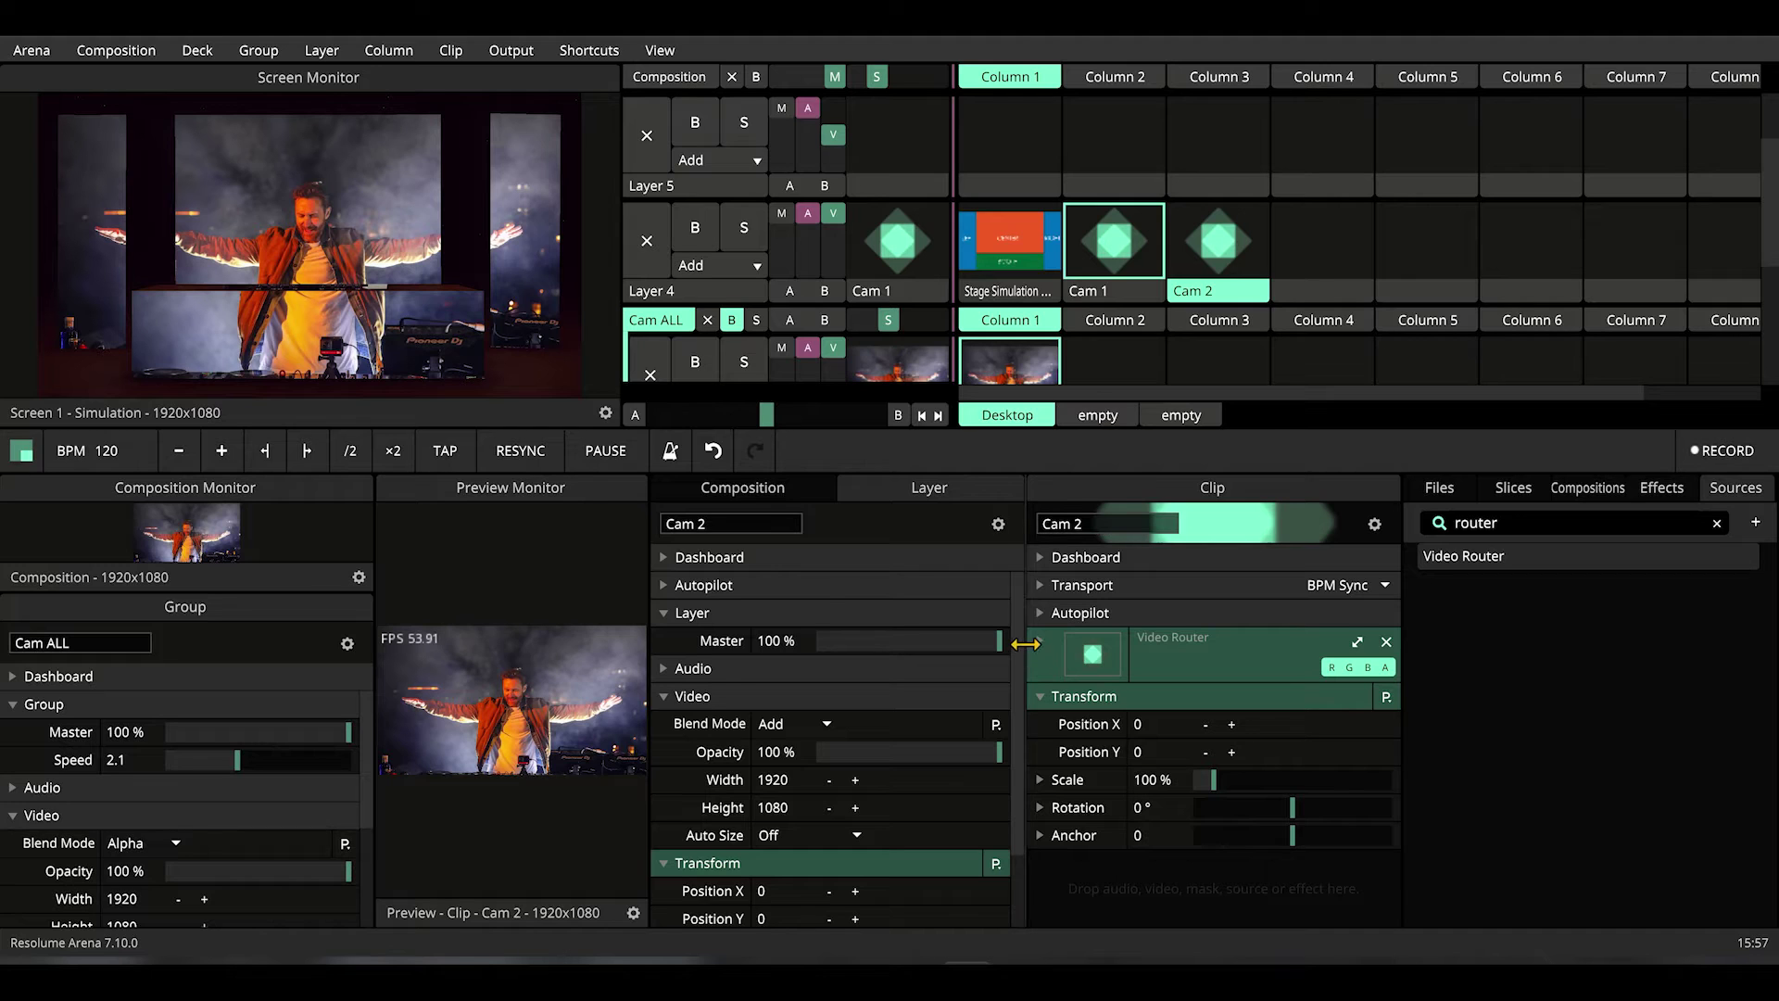
Step: Expand the Cam 2 router clip's Video Router settings and set its input to Cam 2
click(1039, 641)
click(1145, 808)
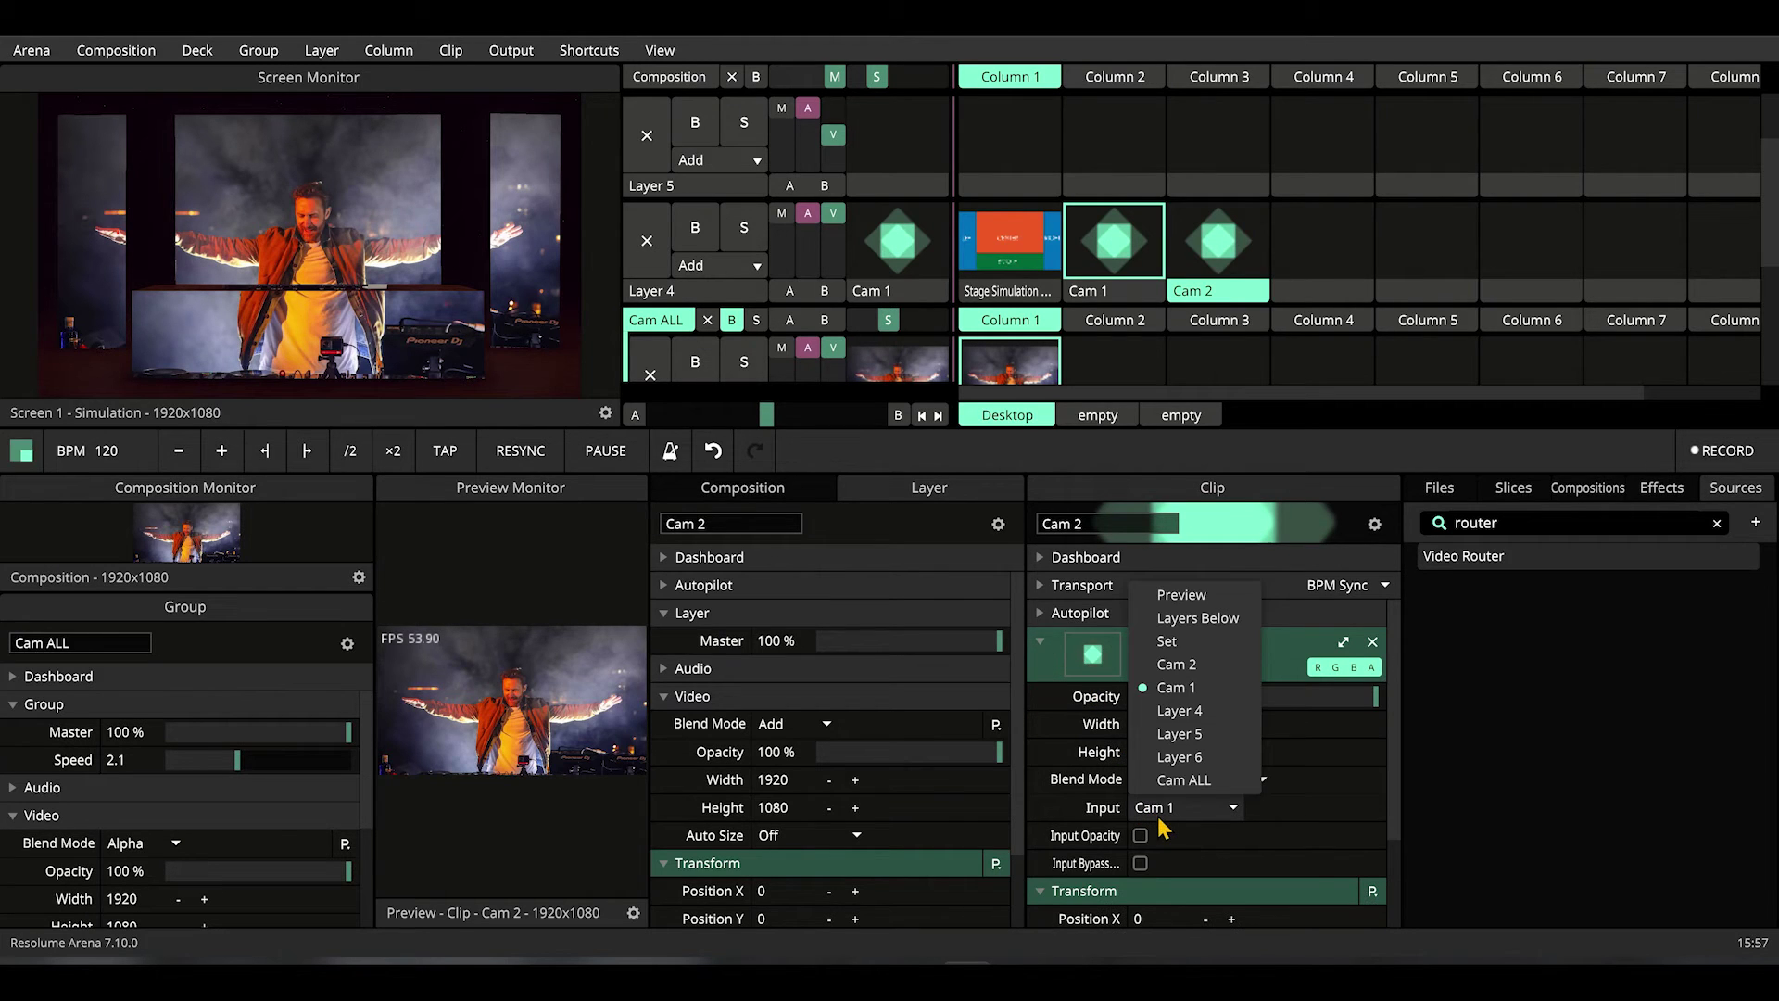
click(1175, 663)
scroll(713, 292, down, 2)
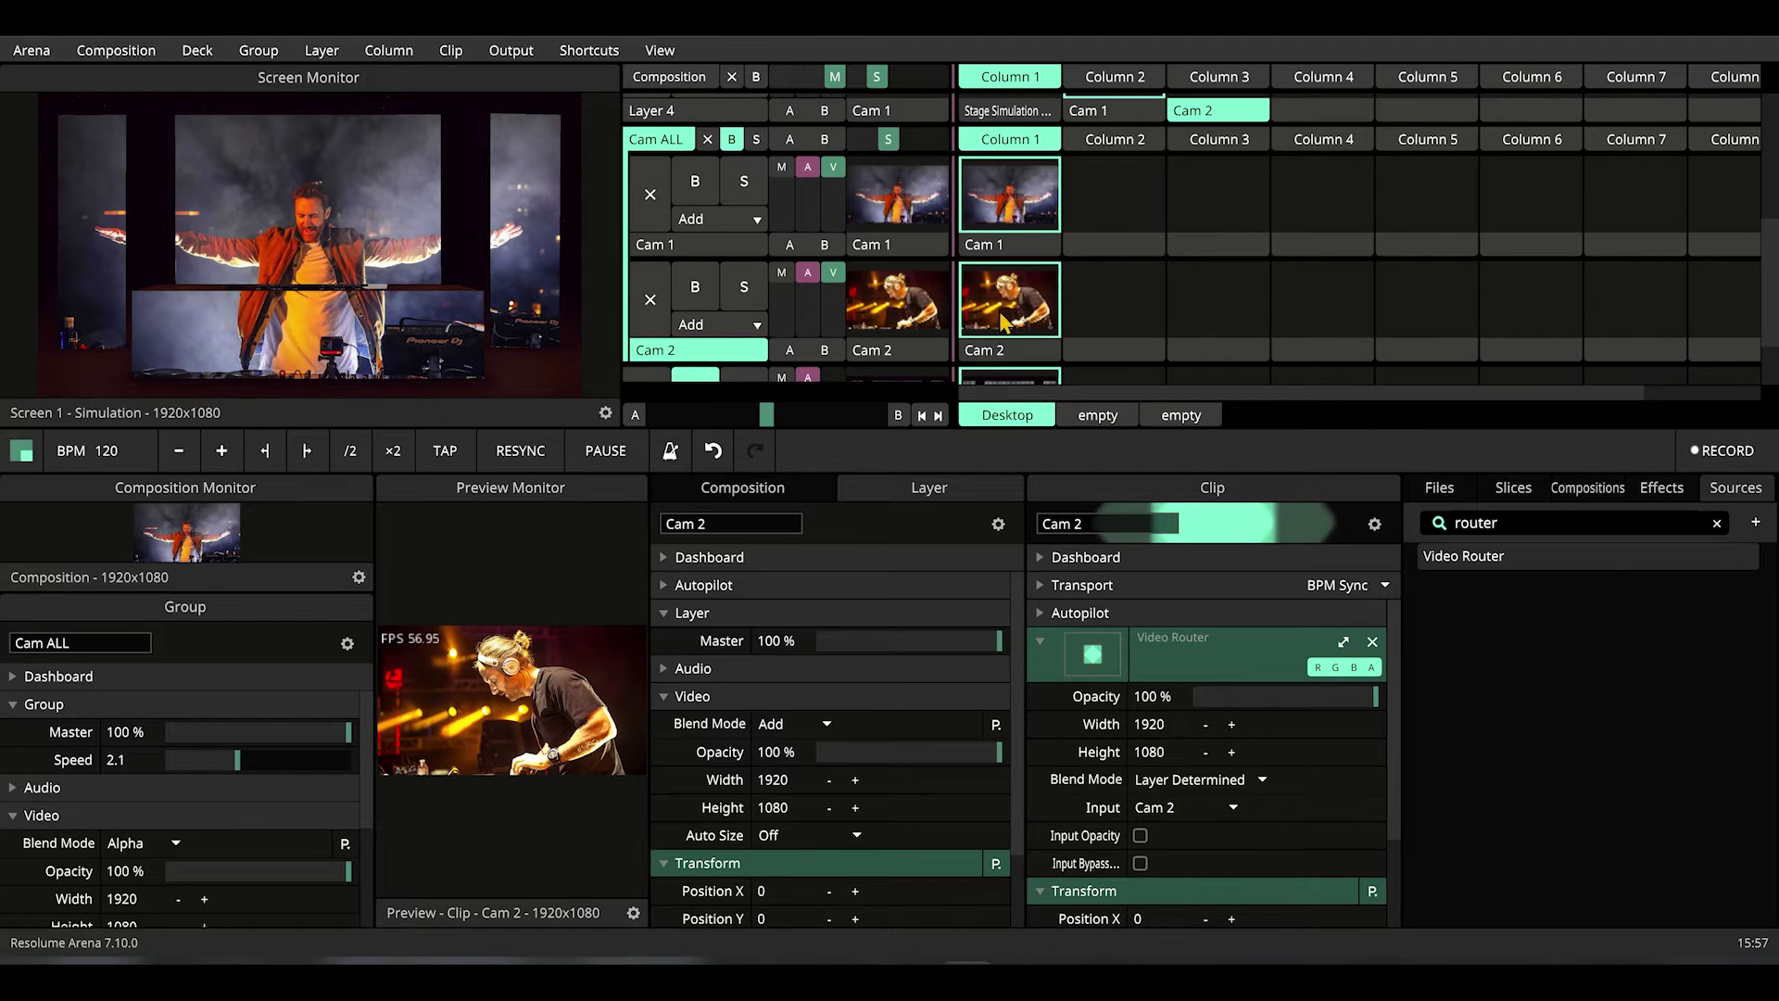
scroll(1103, 306, up, 3)
Step: Test the routing by triggering the Cam 1 and Cam 2 router clips alternately on Layer 4
click(1246, 344)
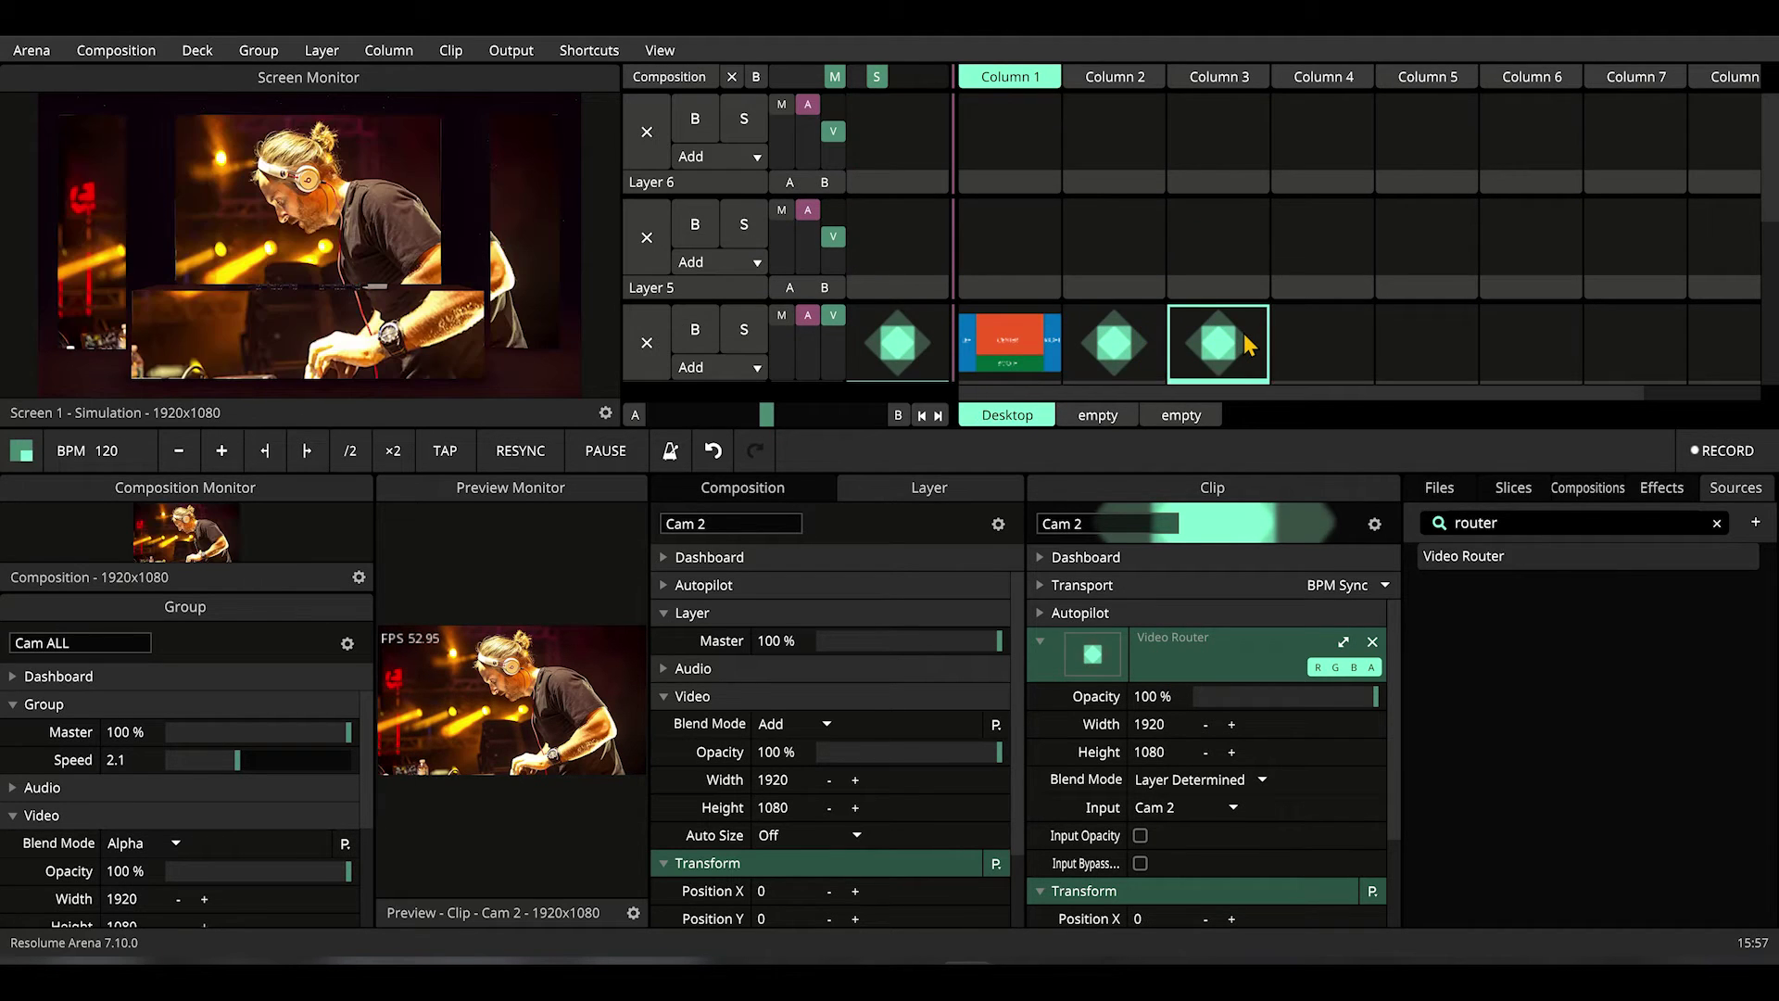
scroll(1246, 344, down, 1)
click(1112, 236)
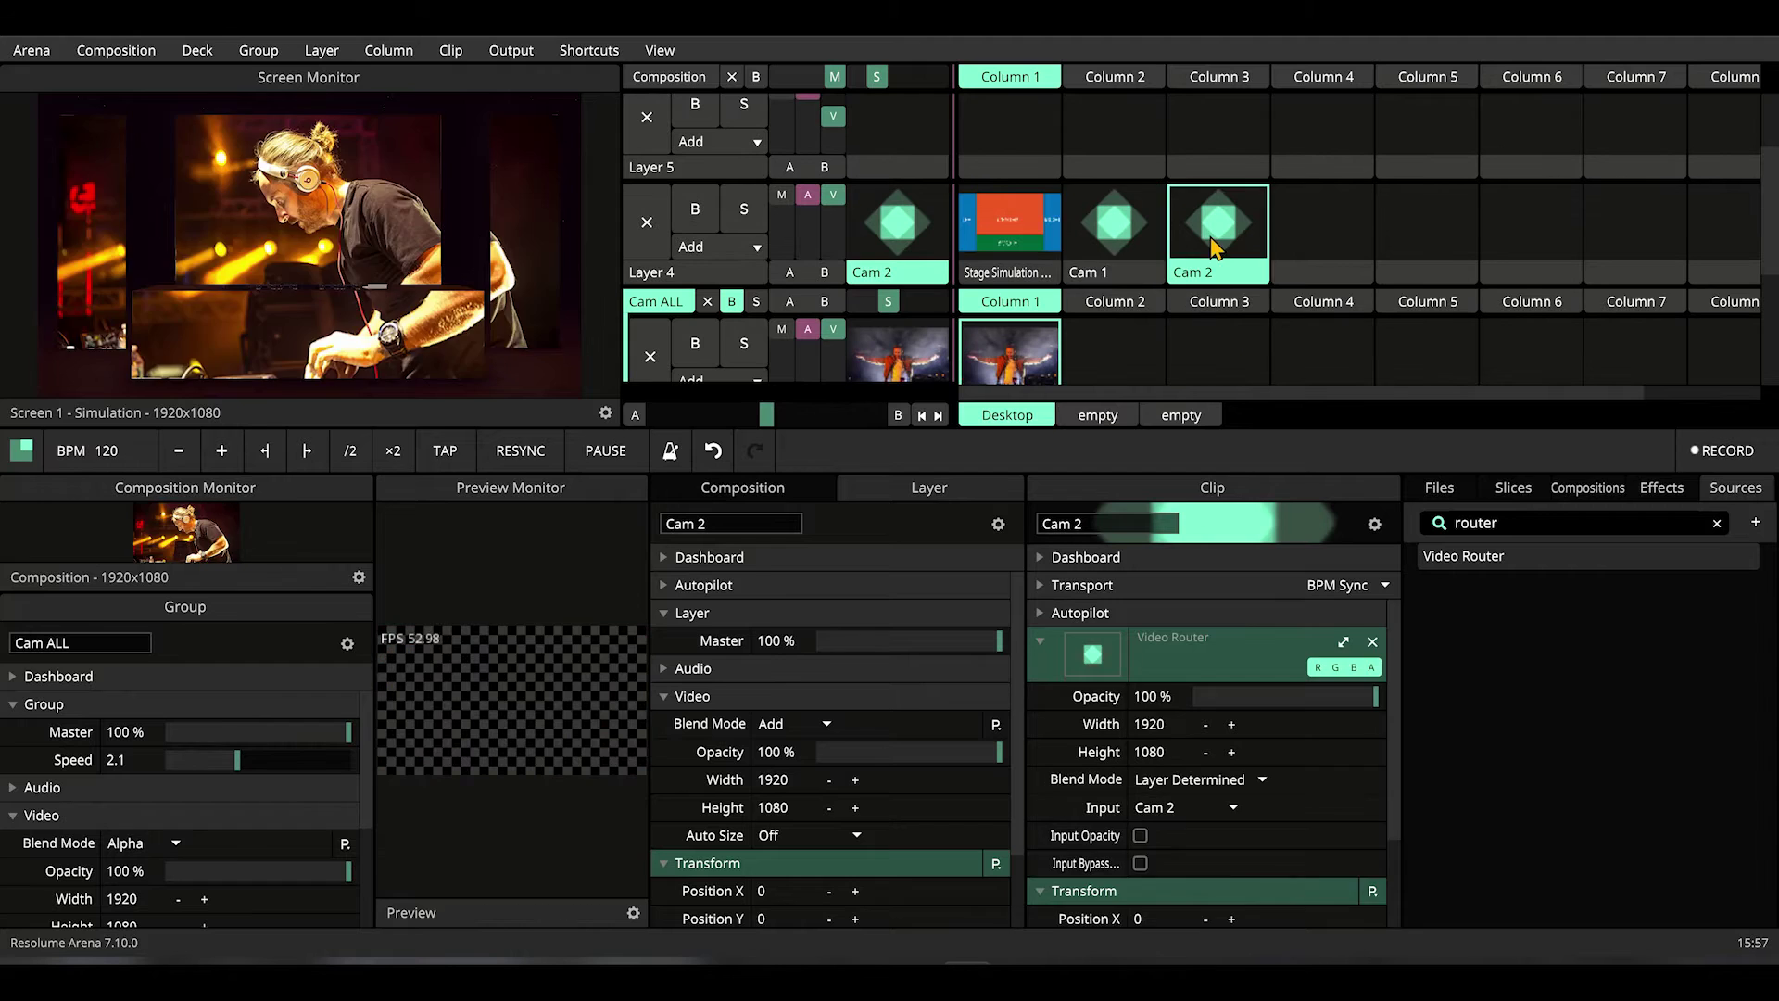
click(1204, 236)
click(1112, 232)
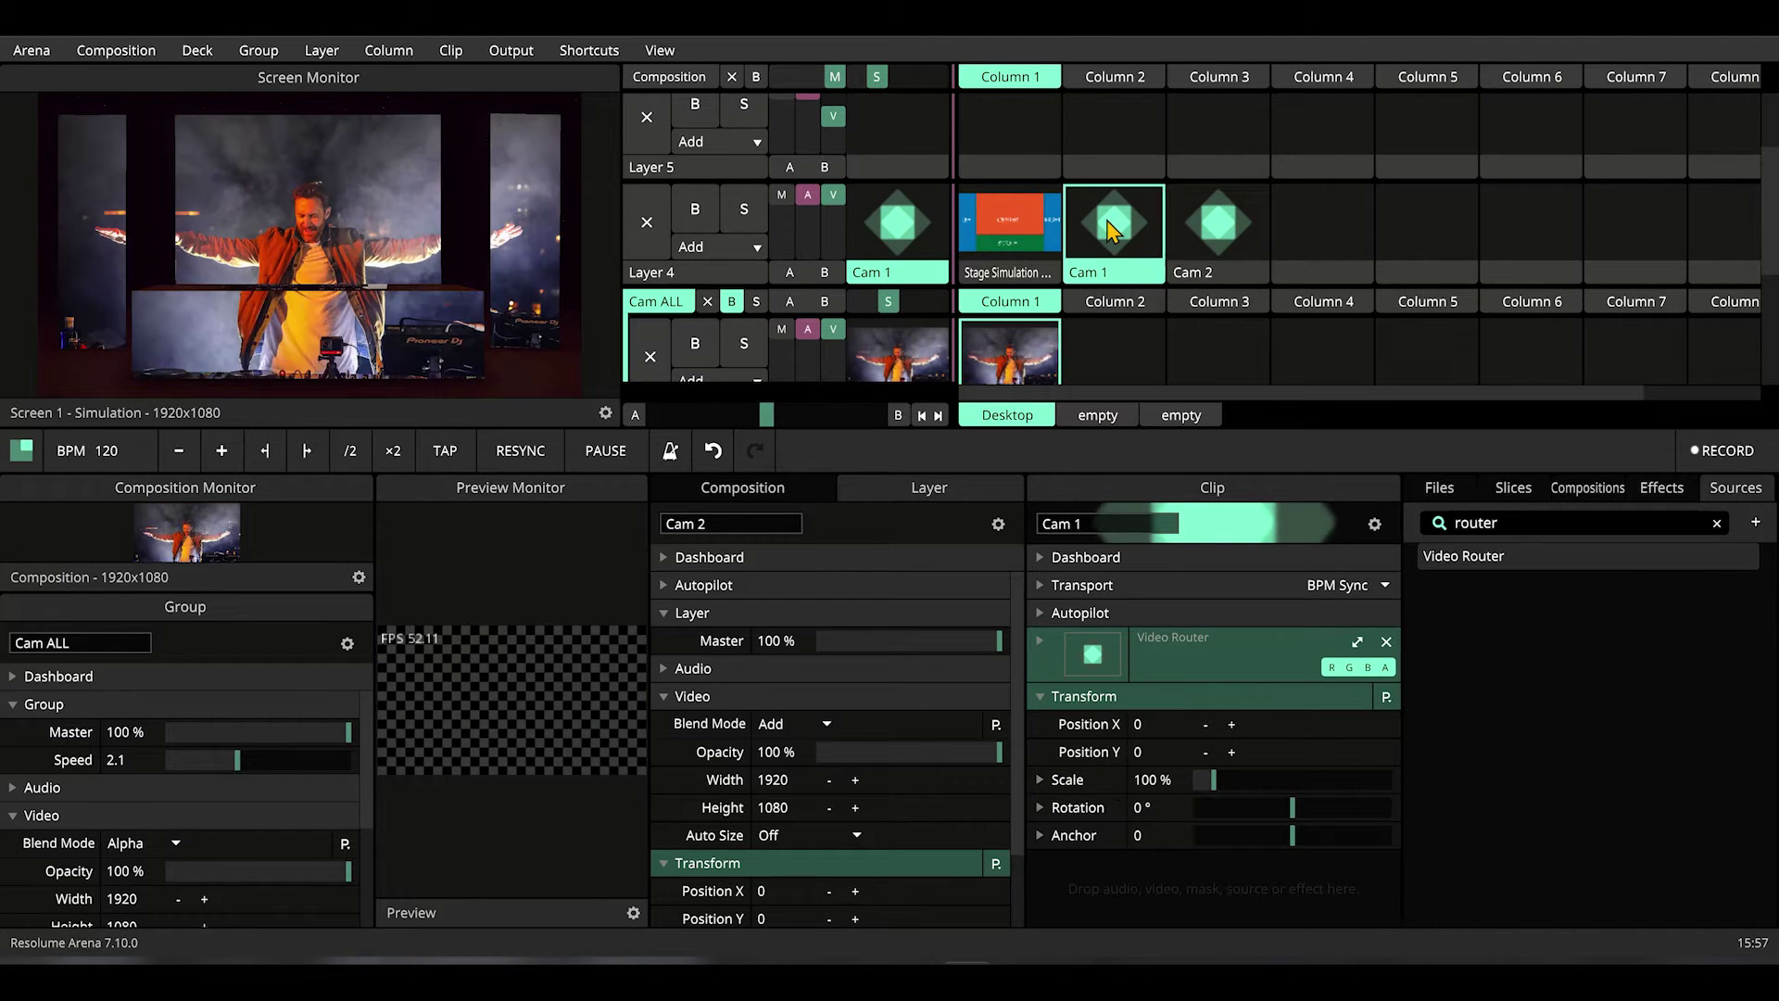
click(1199, 236)
click(1123, 241)
click(1204, 236)
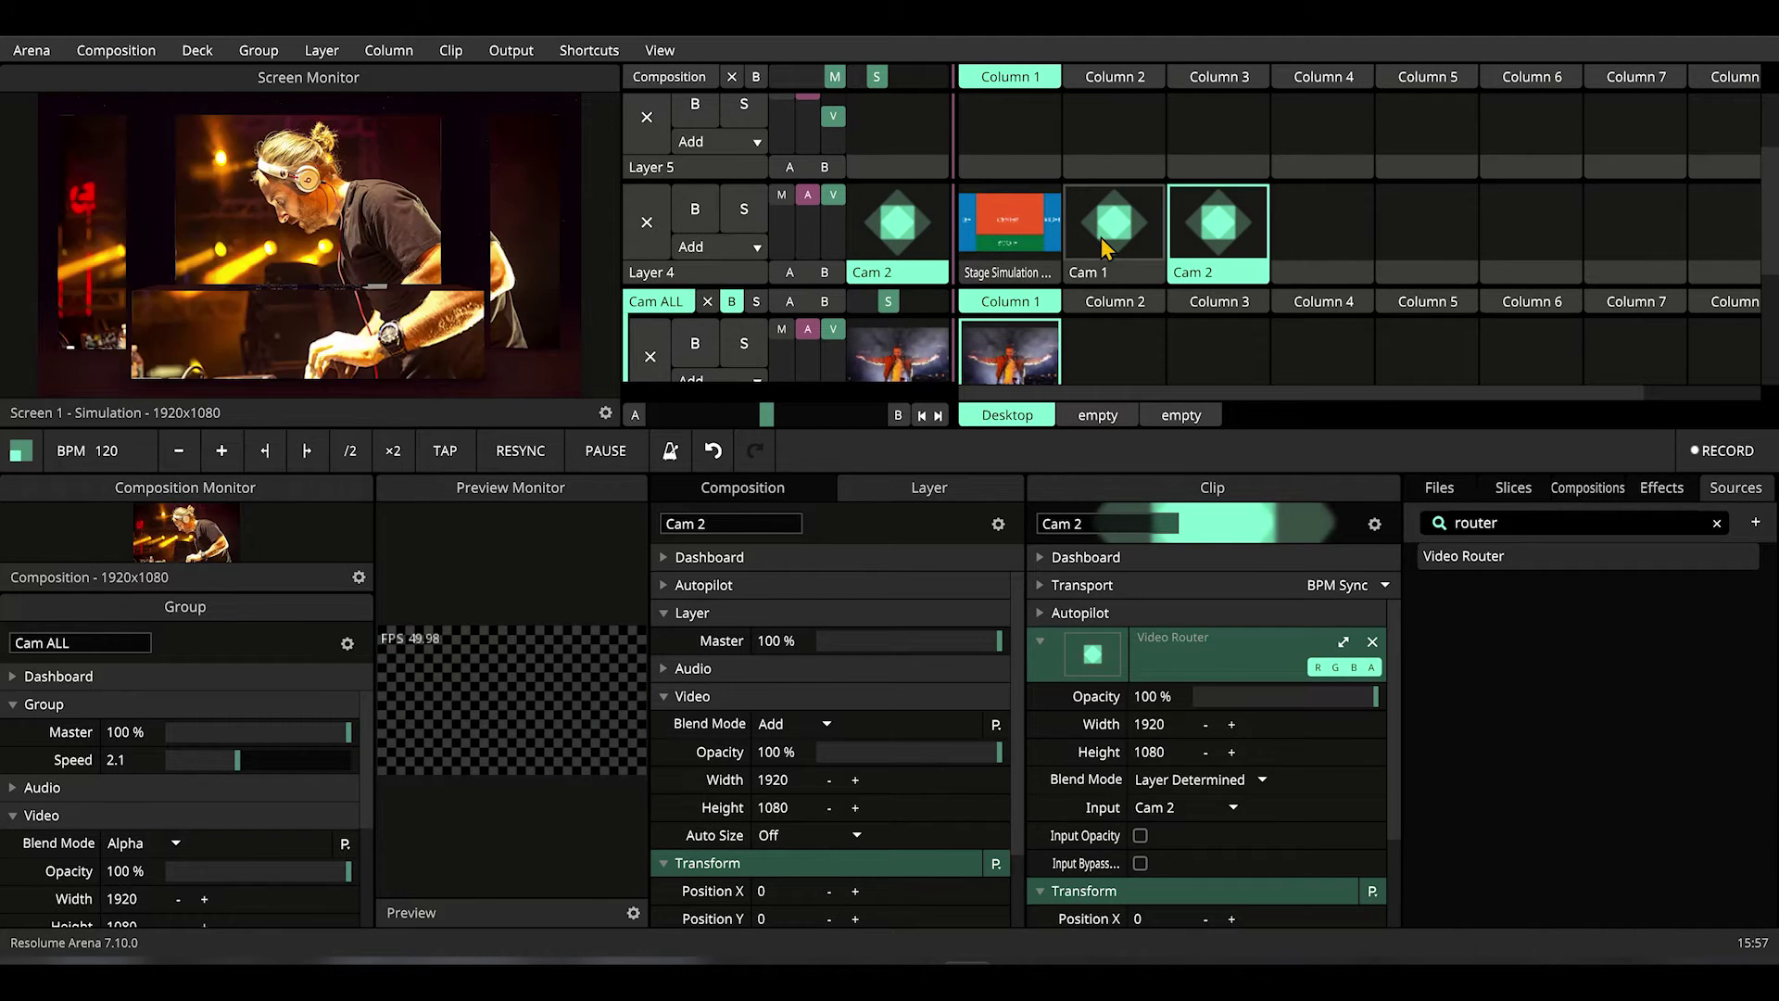
click(1137, 248)
right_click(1121, 232)
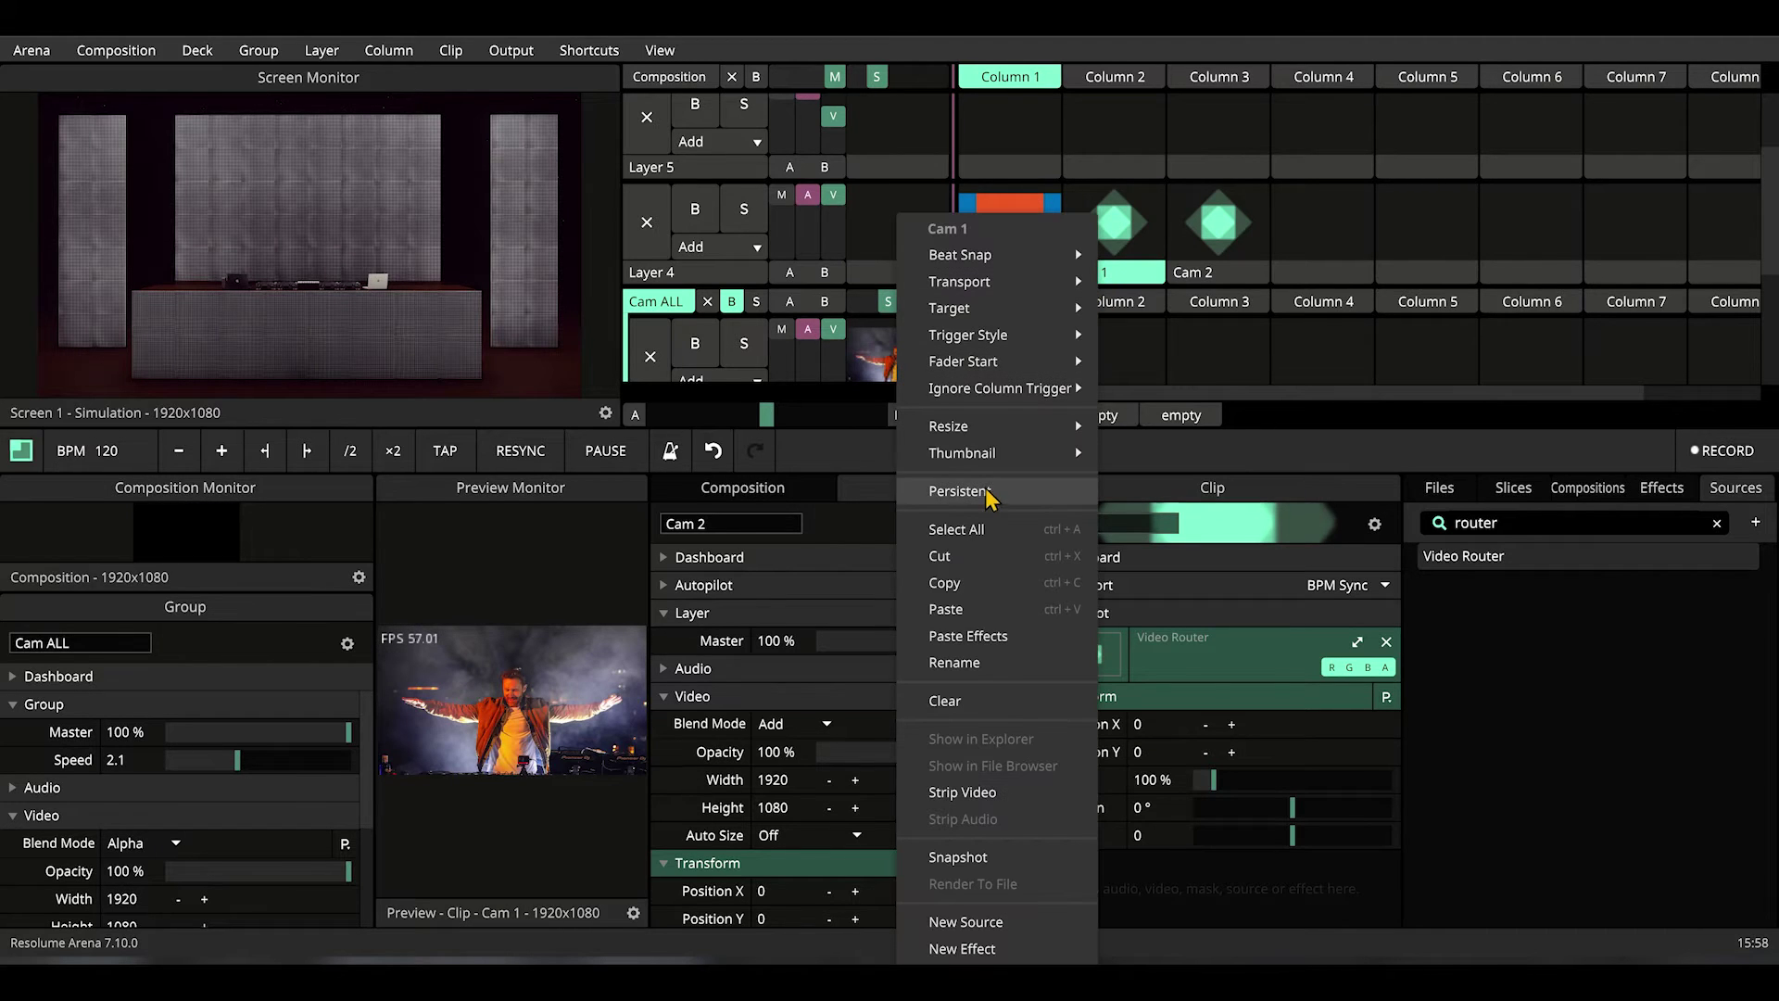
mouse_move(990, 454)
click(1167, 489)
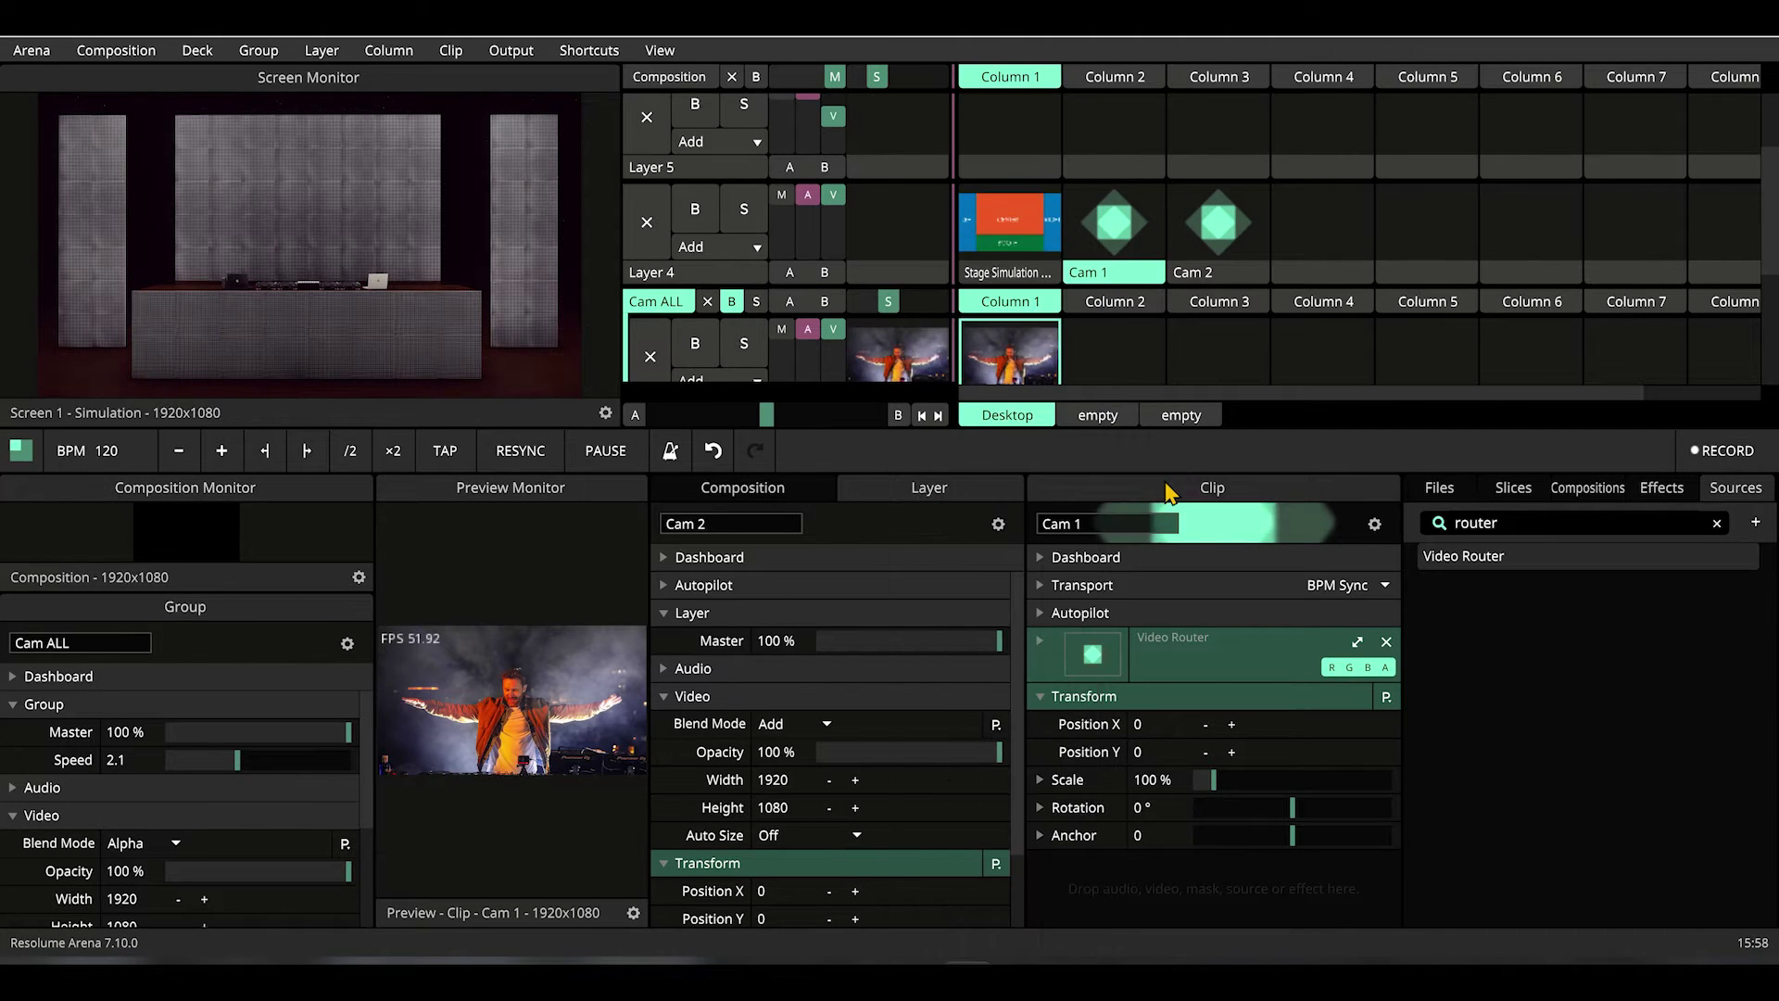
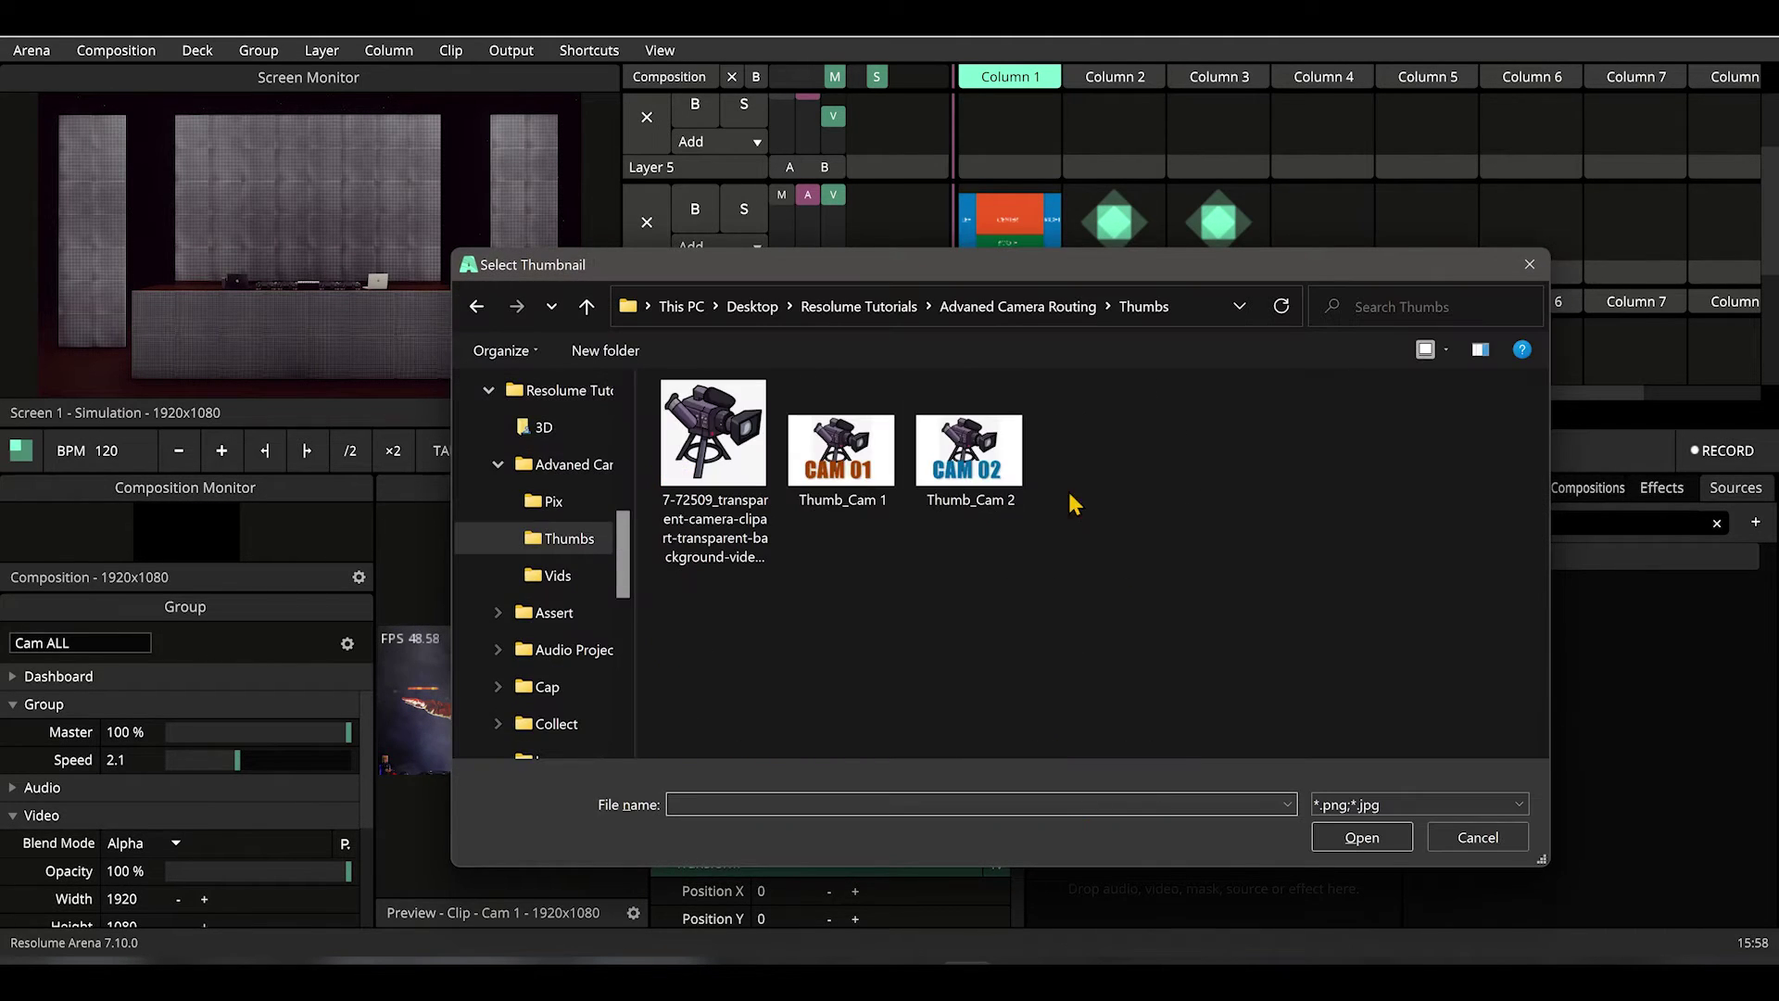
Step: Load Thumb_Cam 1 as the Cam 1 router clip's thumbnail and Thumb_Cam 2 as the Cam 2 router clip's thumbnail
double_click(860, 483)
click(1218, 224)
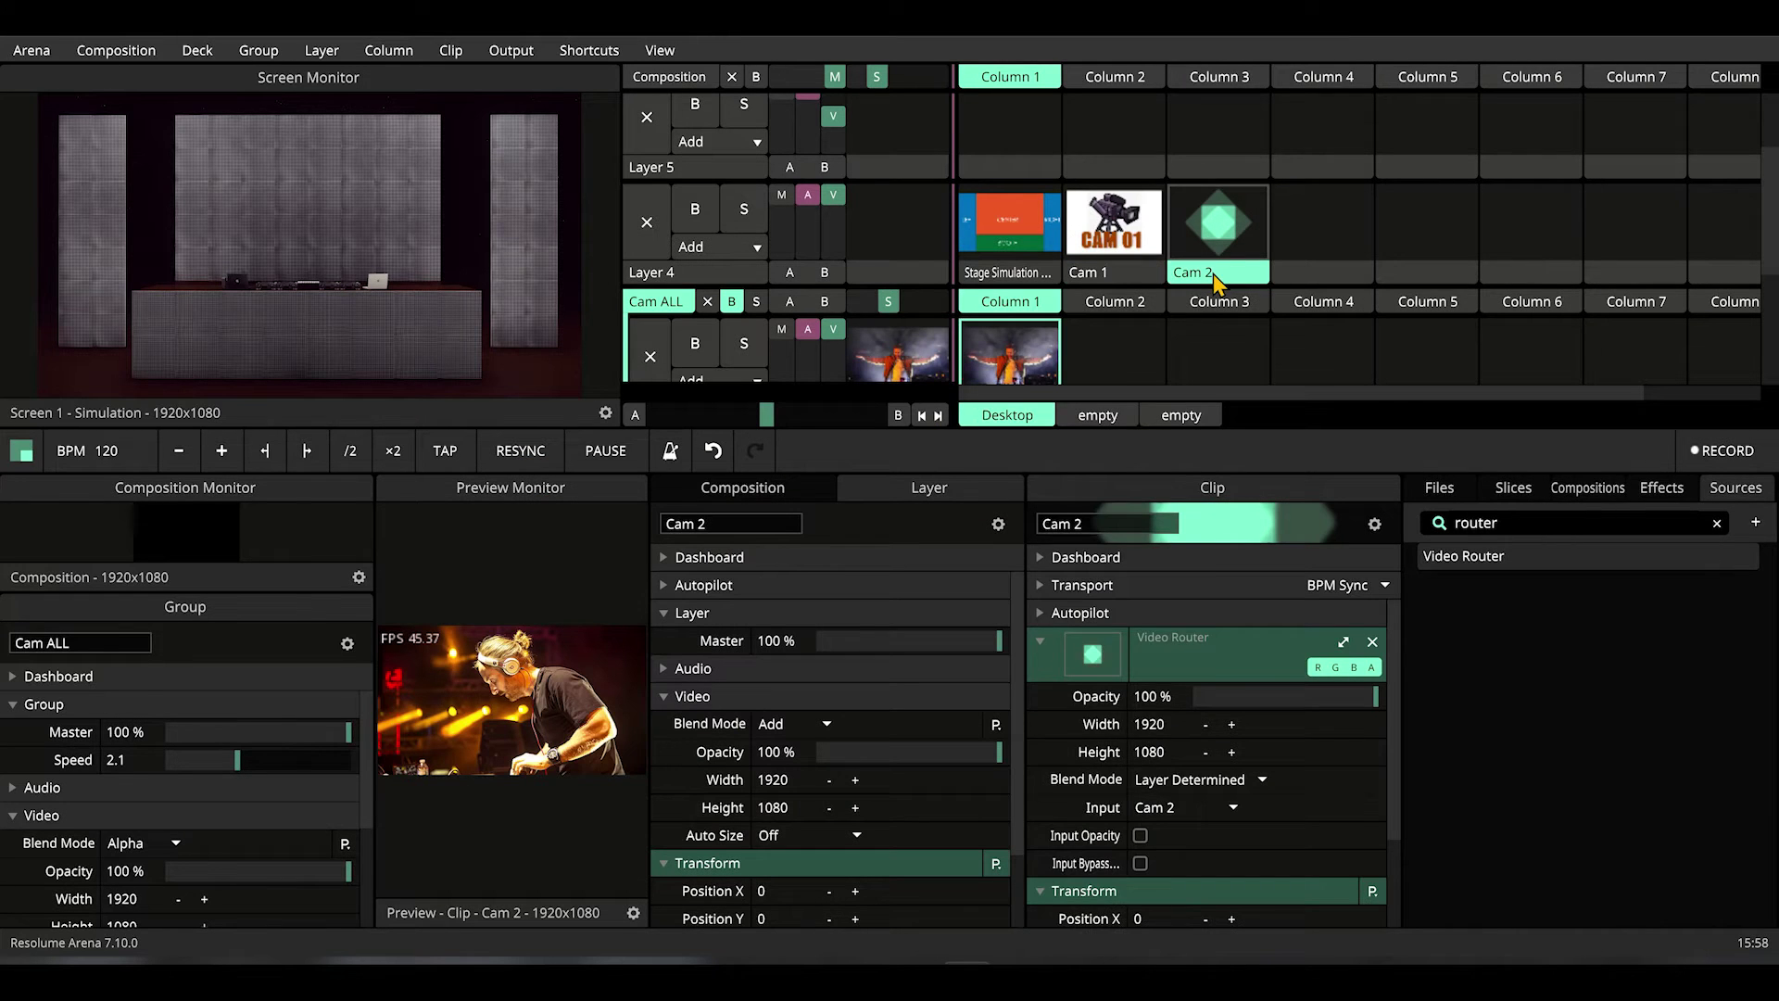
right_click(1218, 227)
mouse_move(1149, 454)
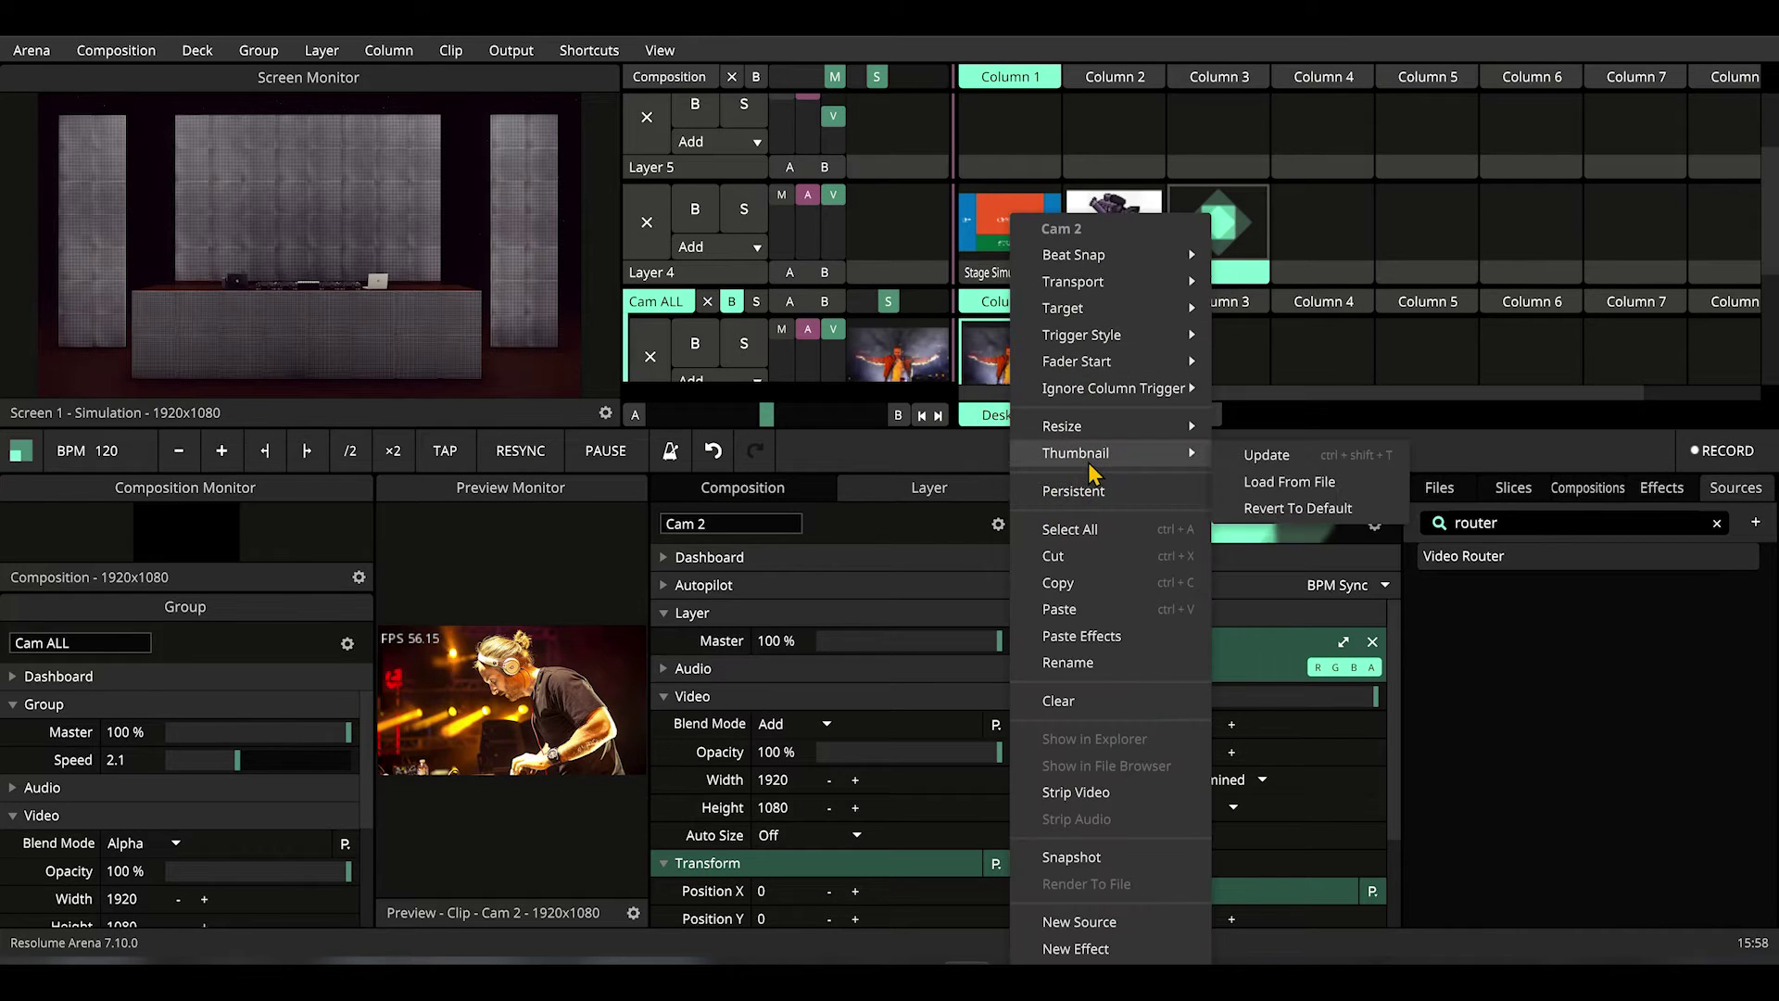
click(1286, 482)
double_click(961, 445)
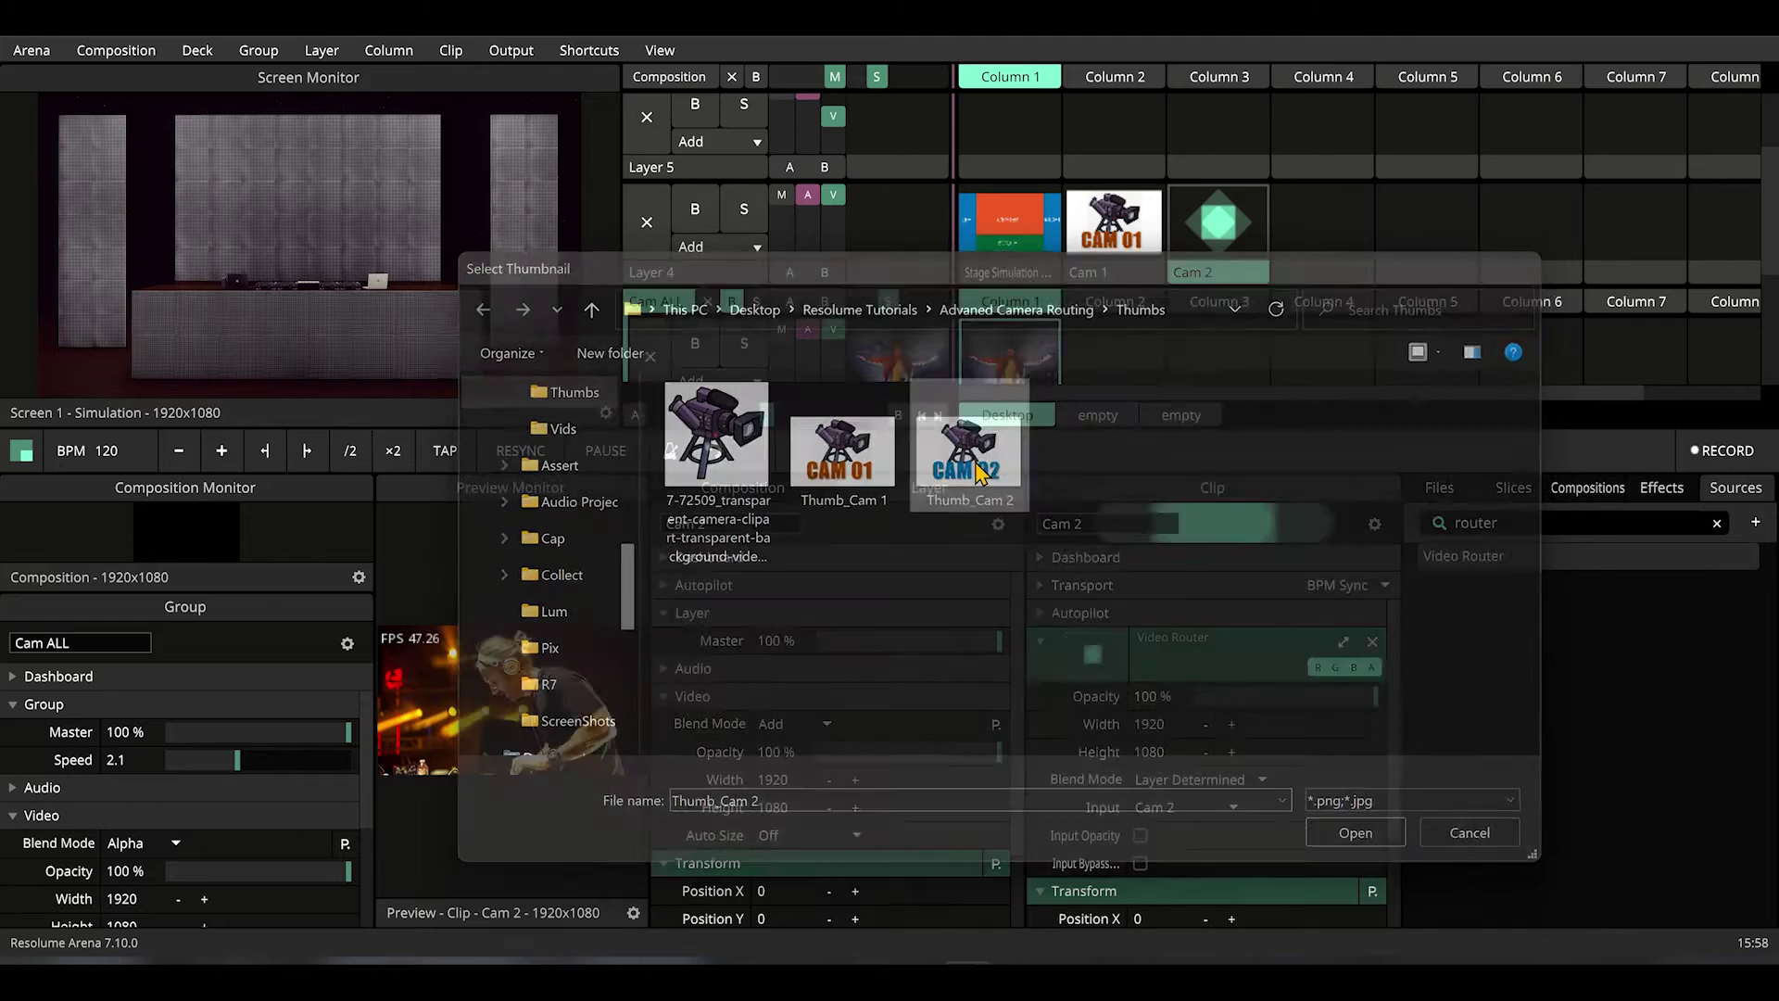
Step: Trigger the Cam 1 router clip and move the Cam 2 router clip to column 2 of Layer 5
click(1112, 227)
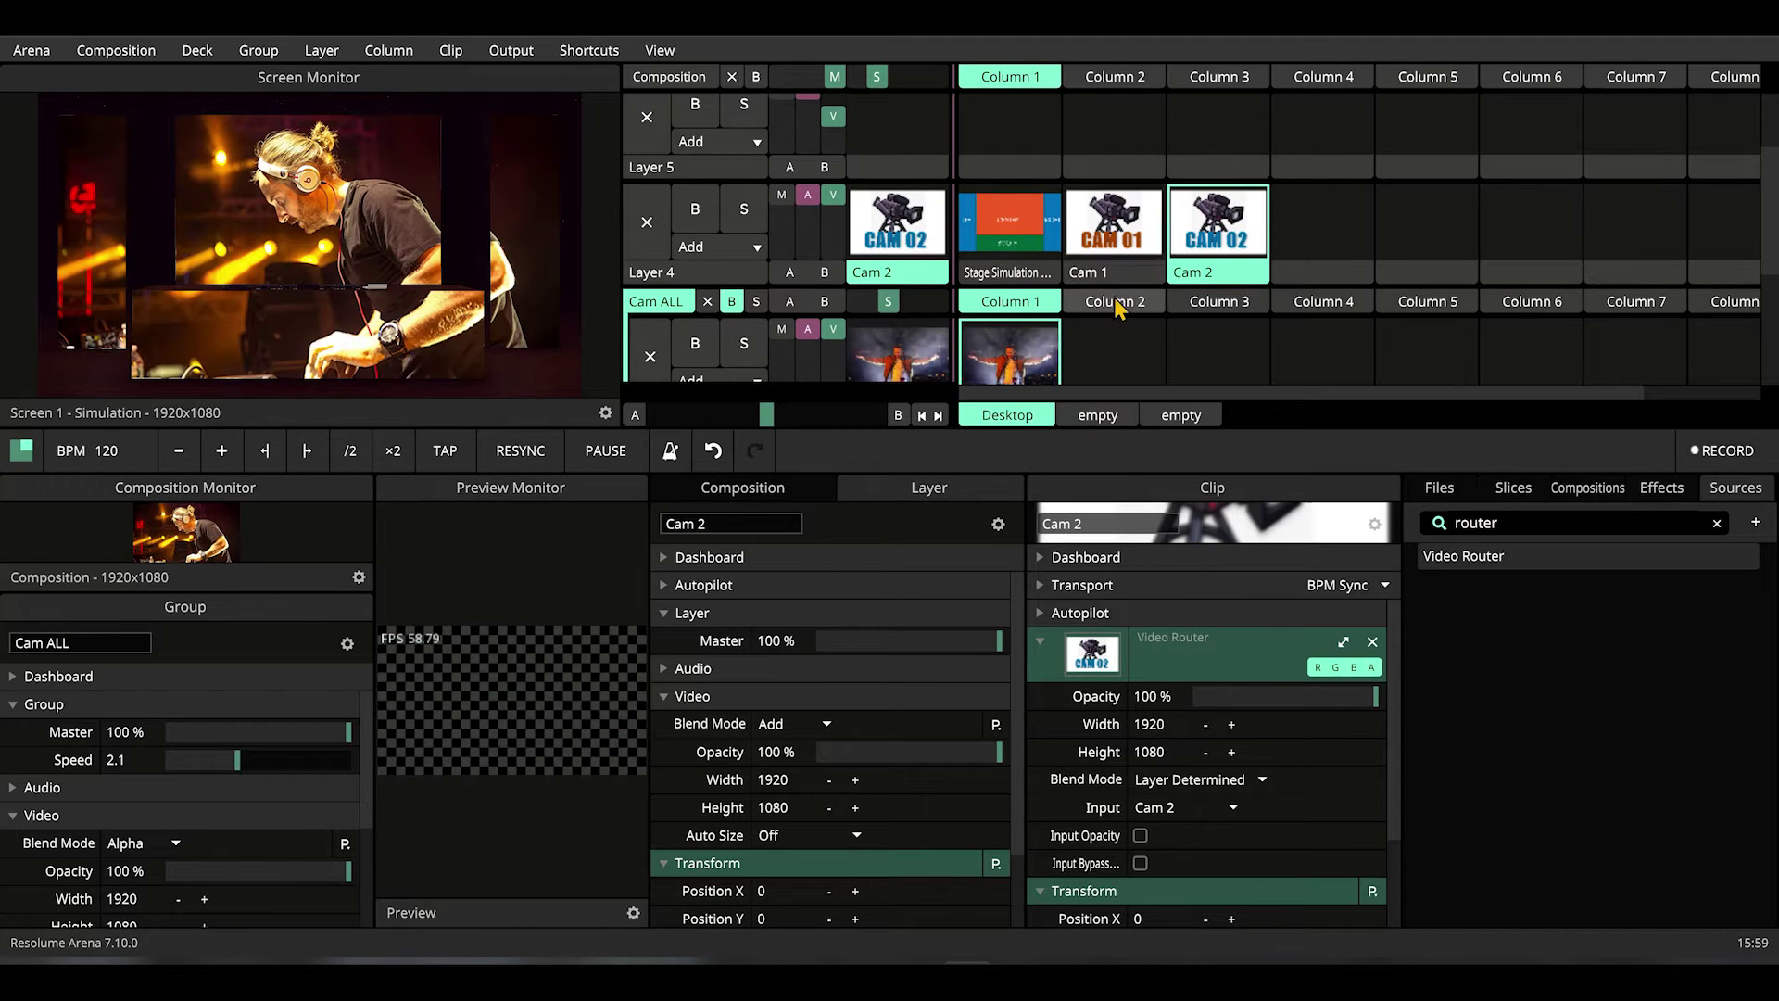
scroll(1158, 315, up, 1)
drag(1195, 341, 1113, 176)
Step: Test layering Cam 2 over Cam 1 by adjusting Layer 5's opacity, then clearing the layer and retriggering its Cam 2 clip
scroll(926, 222, up, 1)
drag(833, 241, 835, 208)
click(1108, 236)
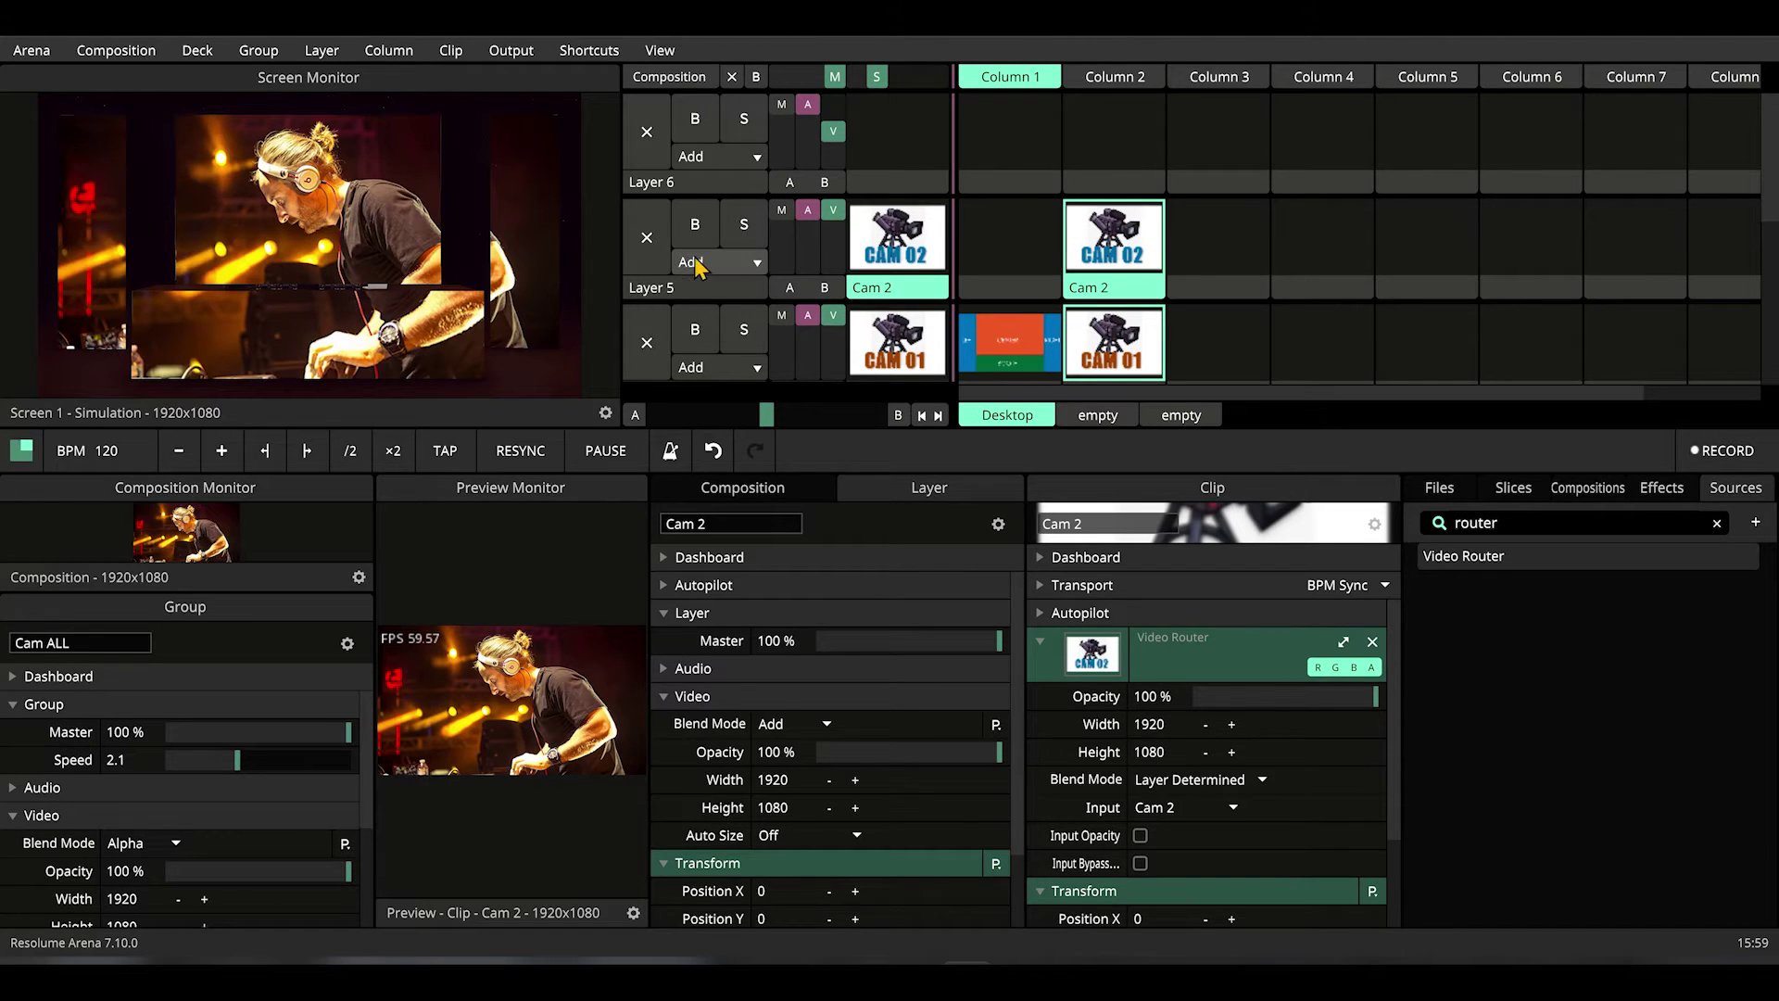
click(647, 237)
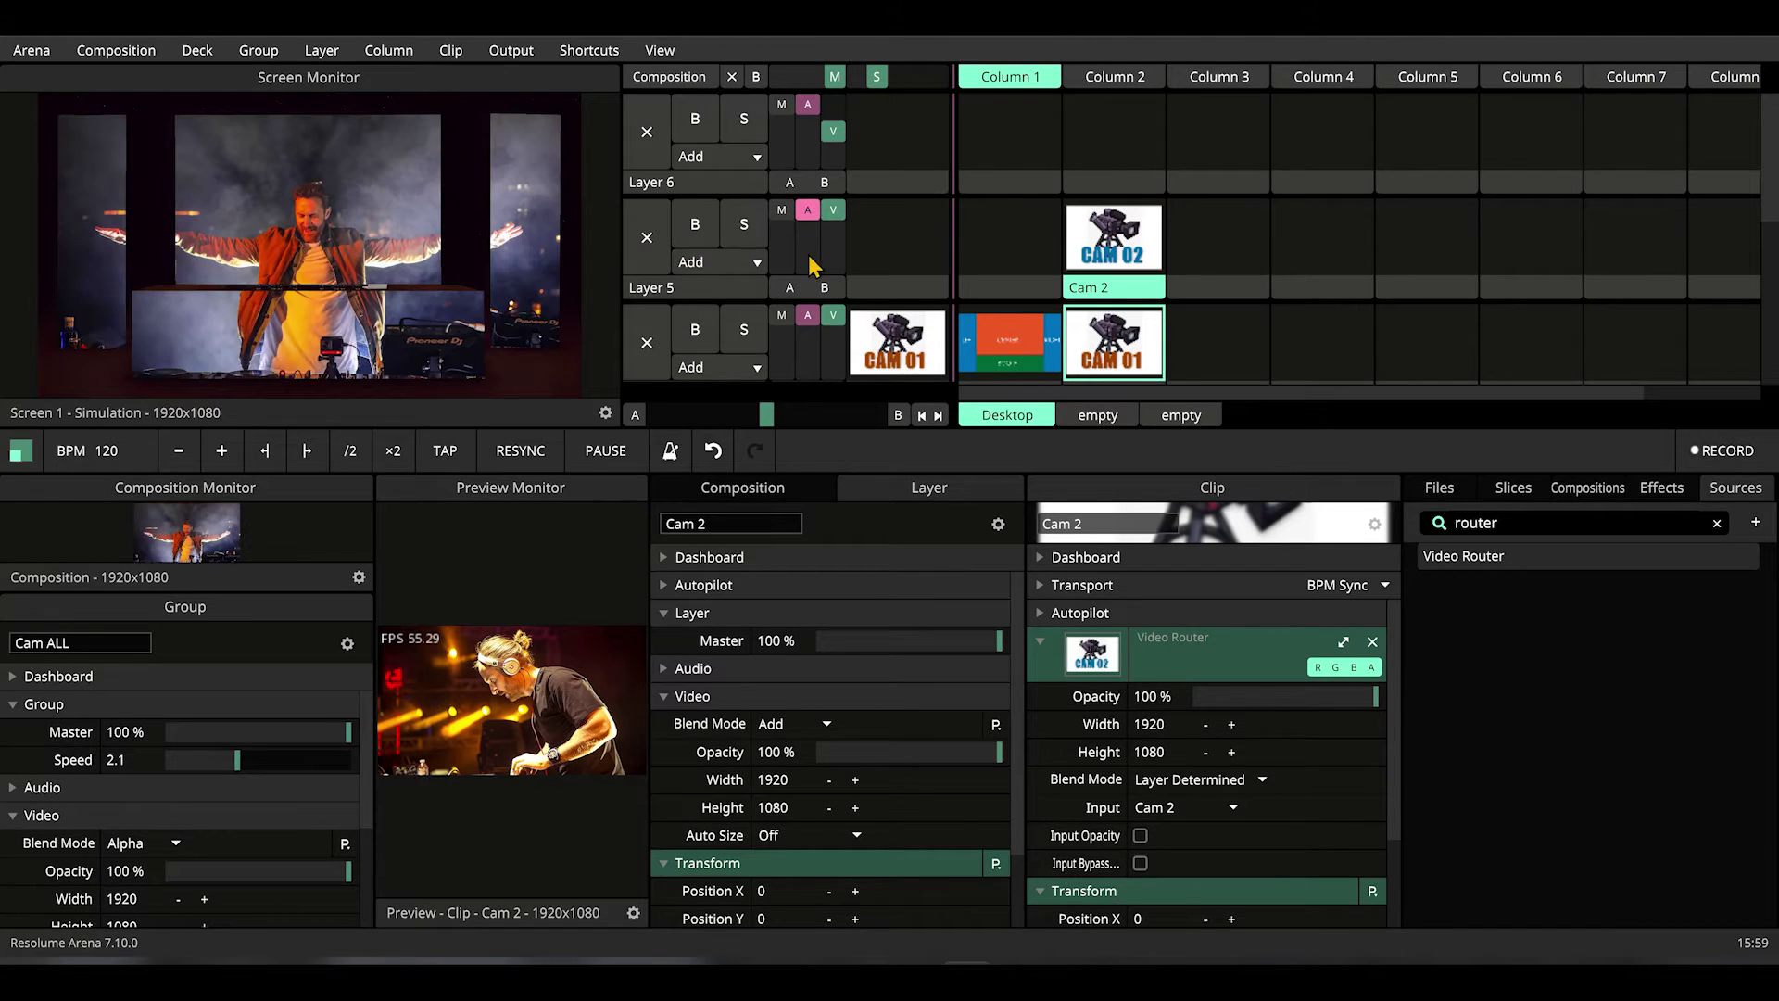
click(1113, 243)
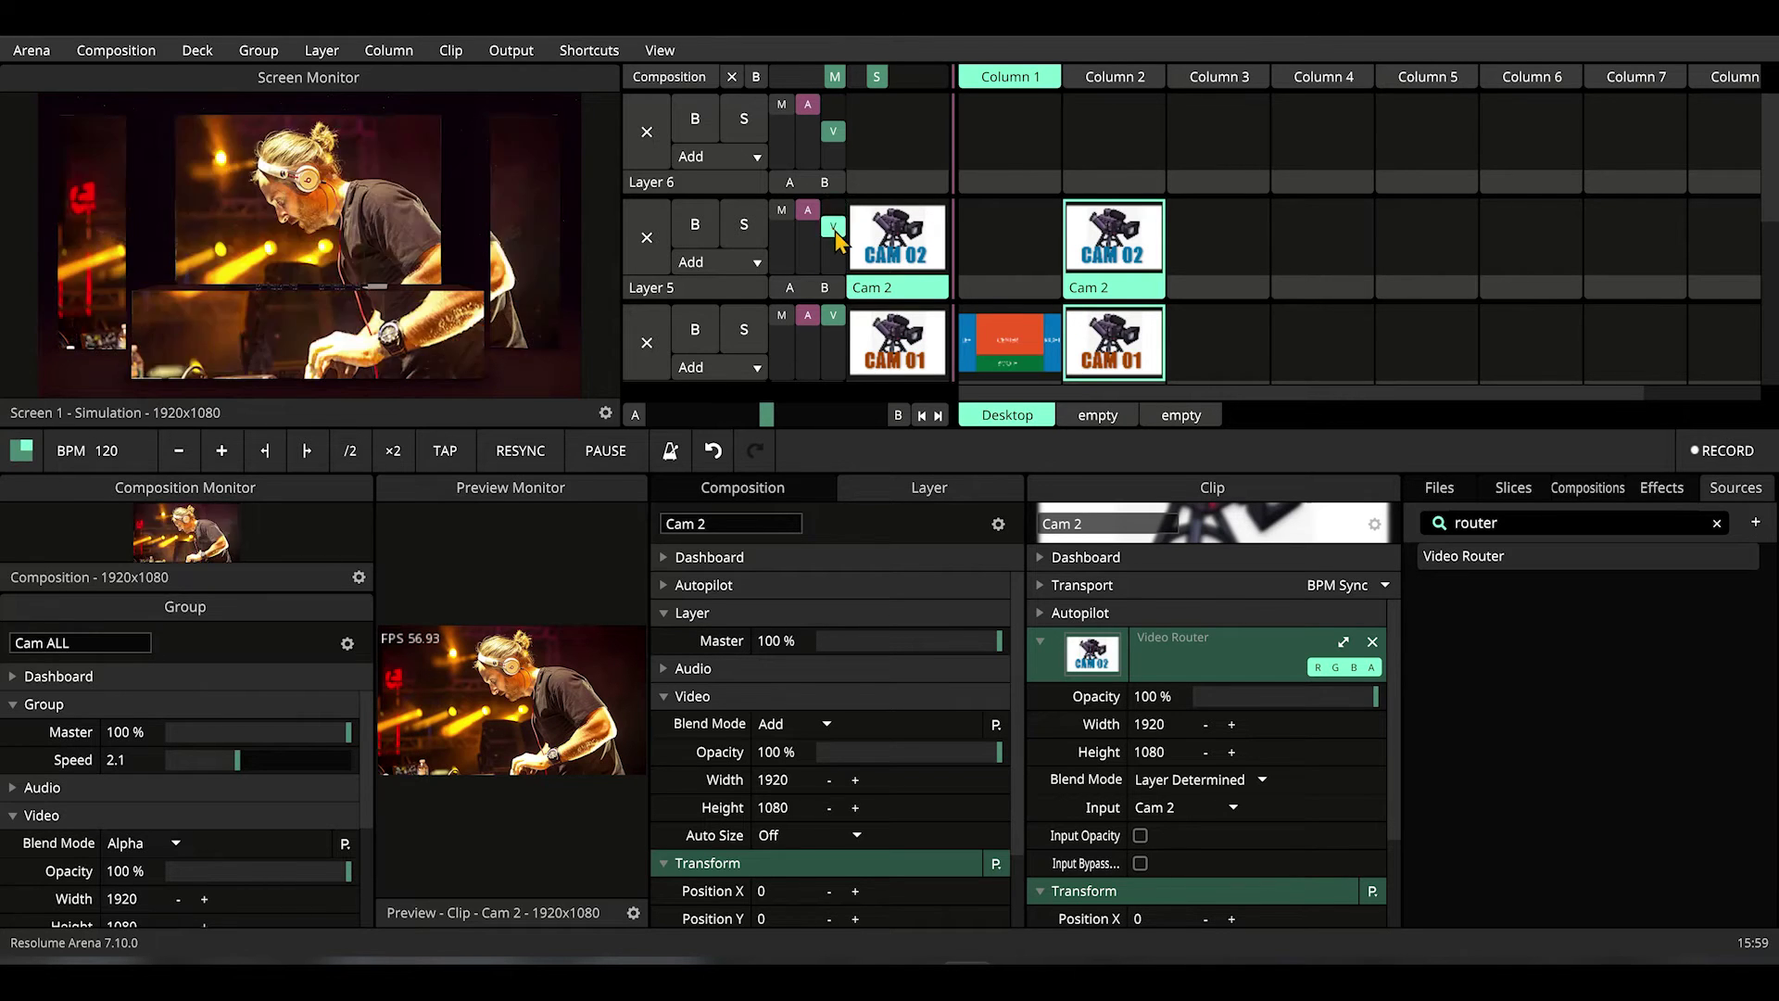
Step: Search the sources for cam and try the USB2.0 HD IR UVC WebCam source in column 2 of the group's Cam 2 layer
scroll(1061, 260, down, 3)
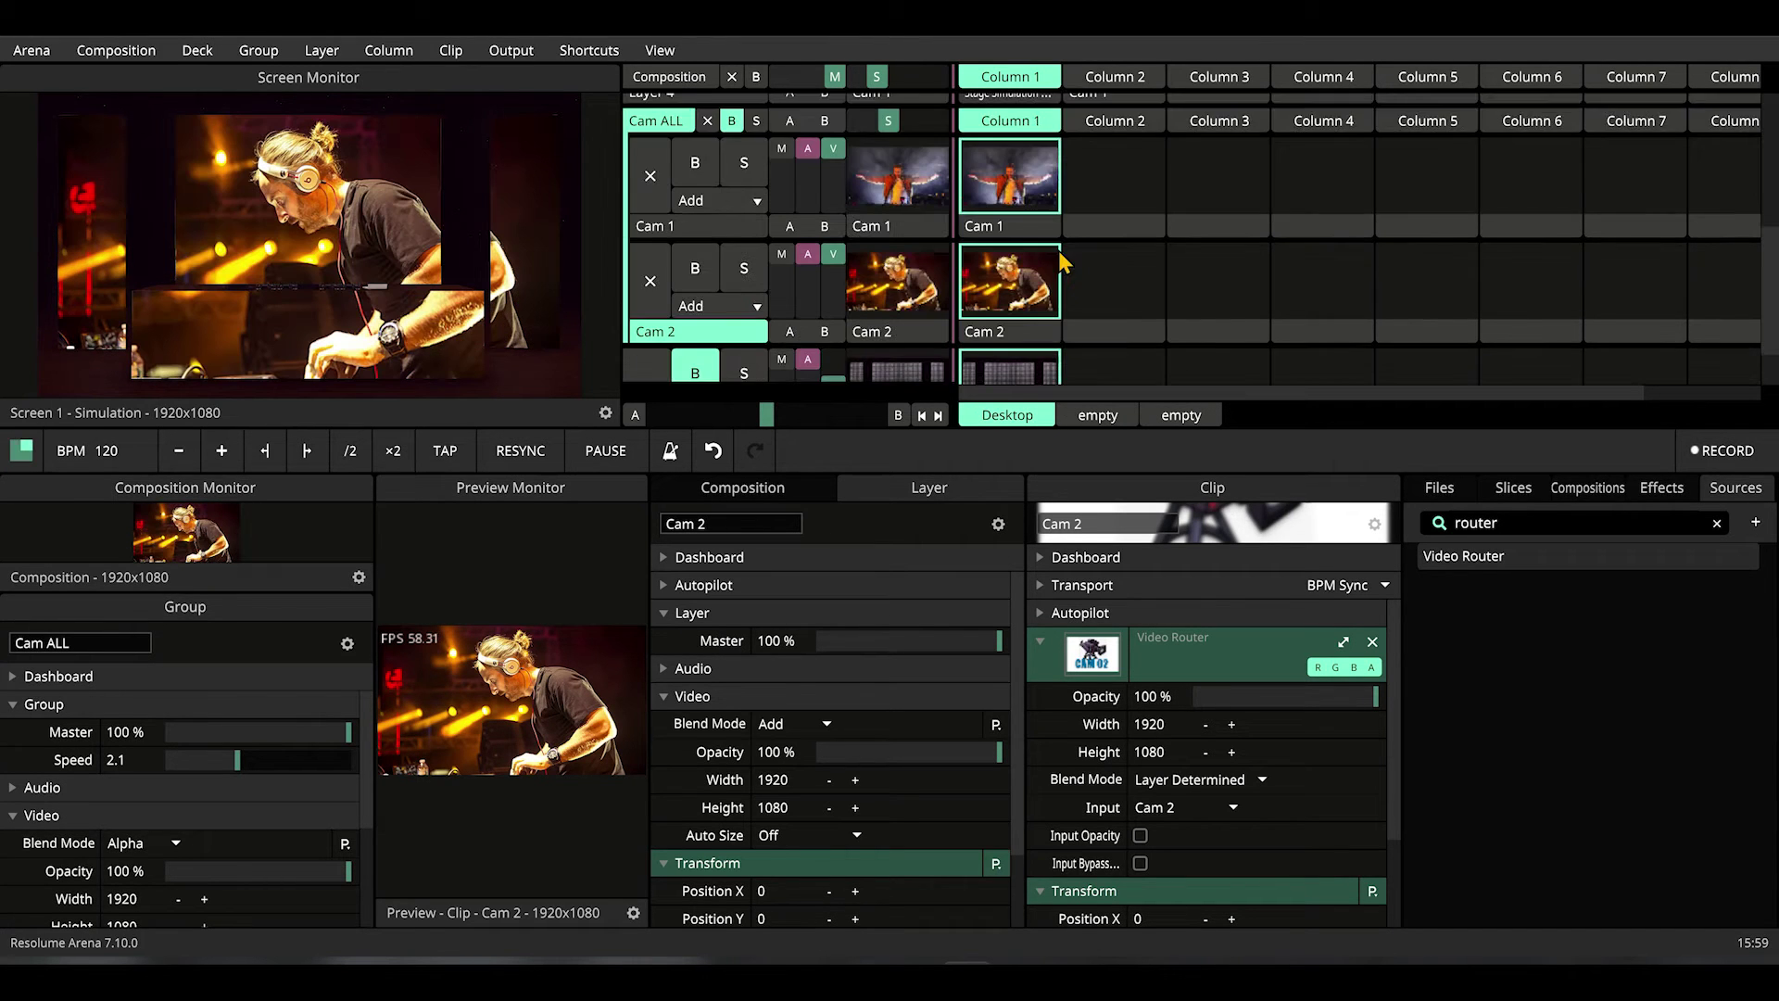
scroll(1060, 264, down, 1)
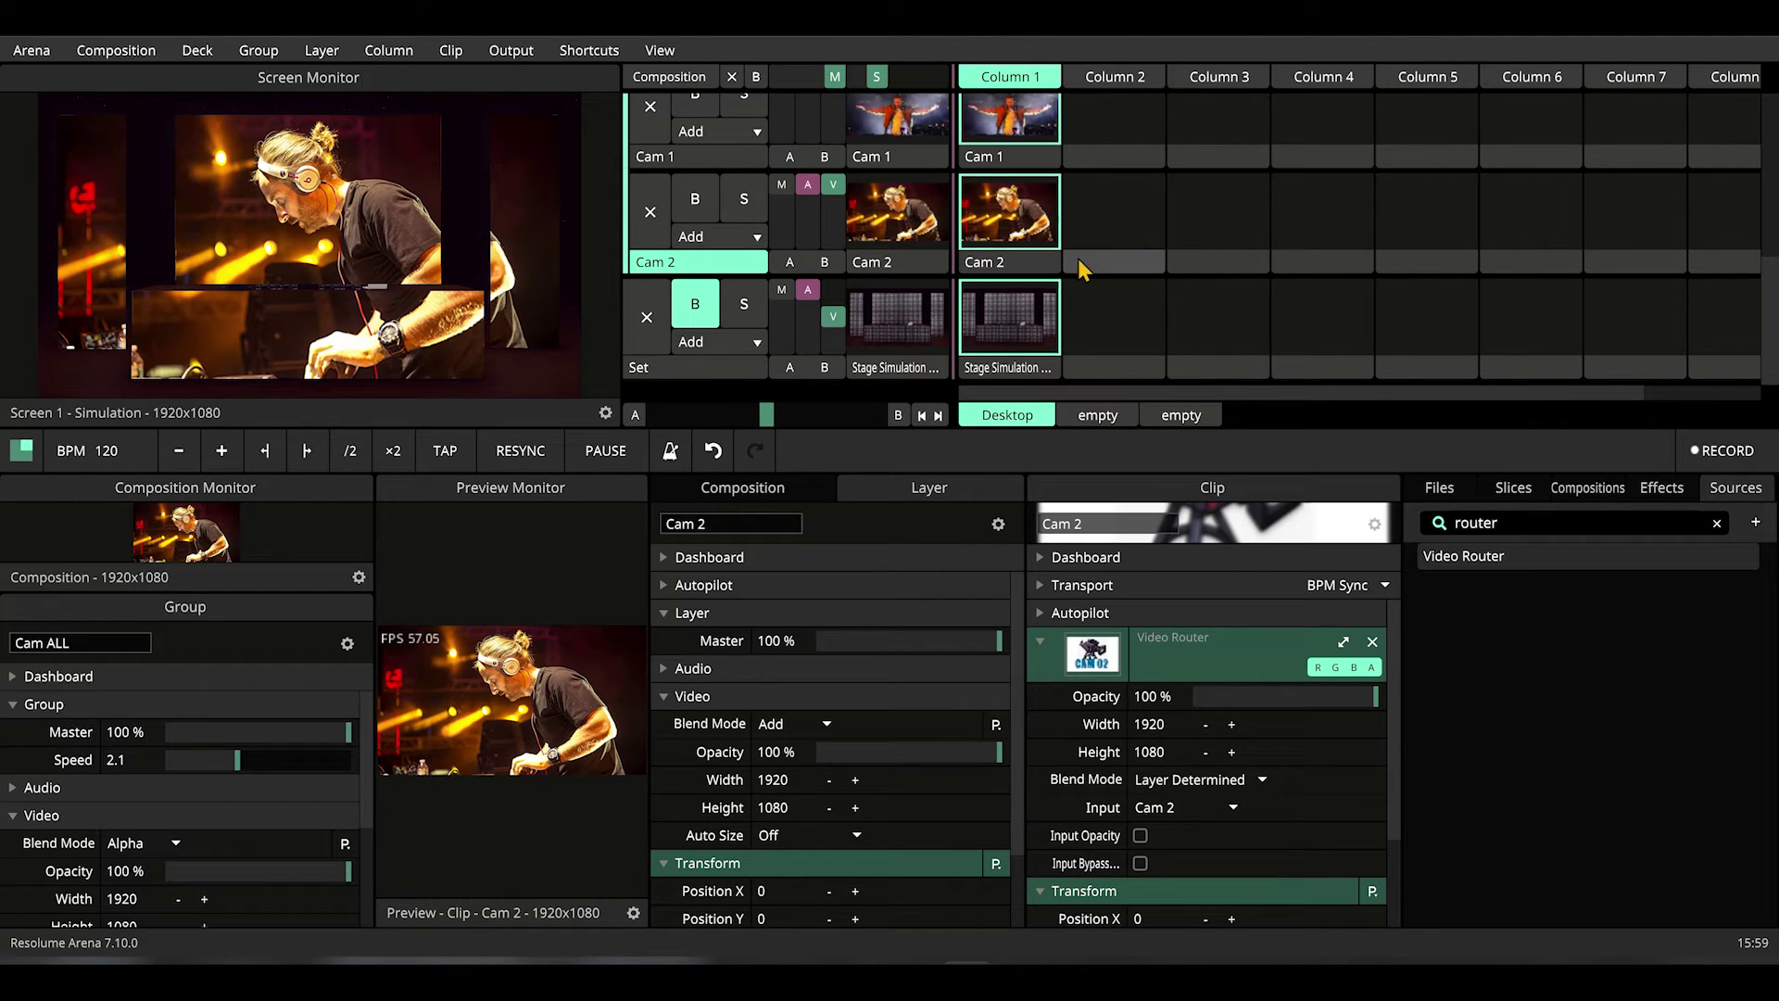
click(1105, 264)
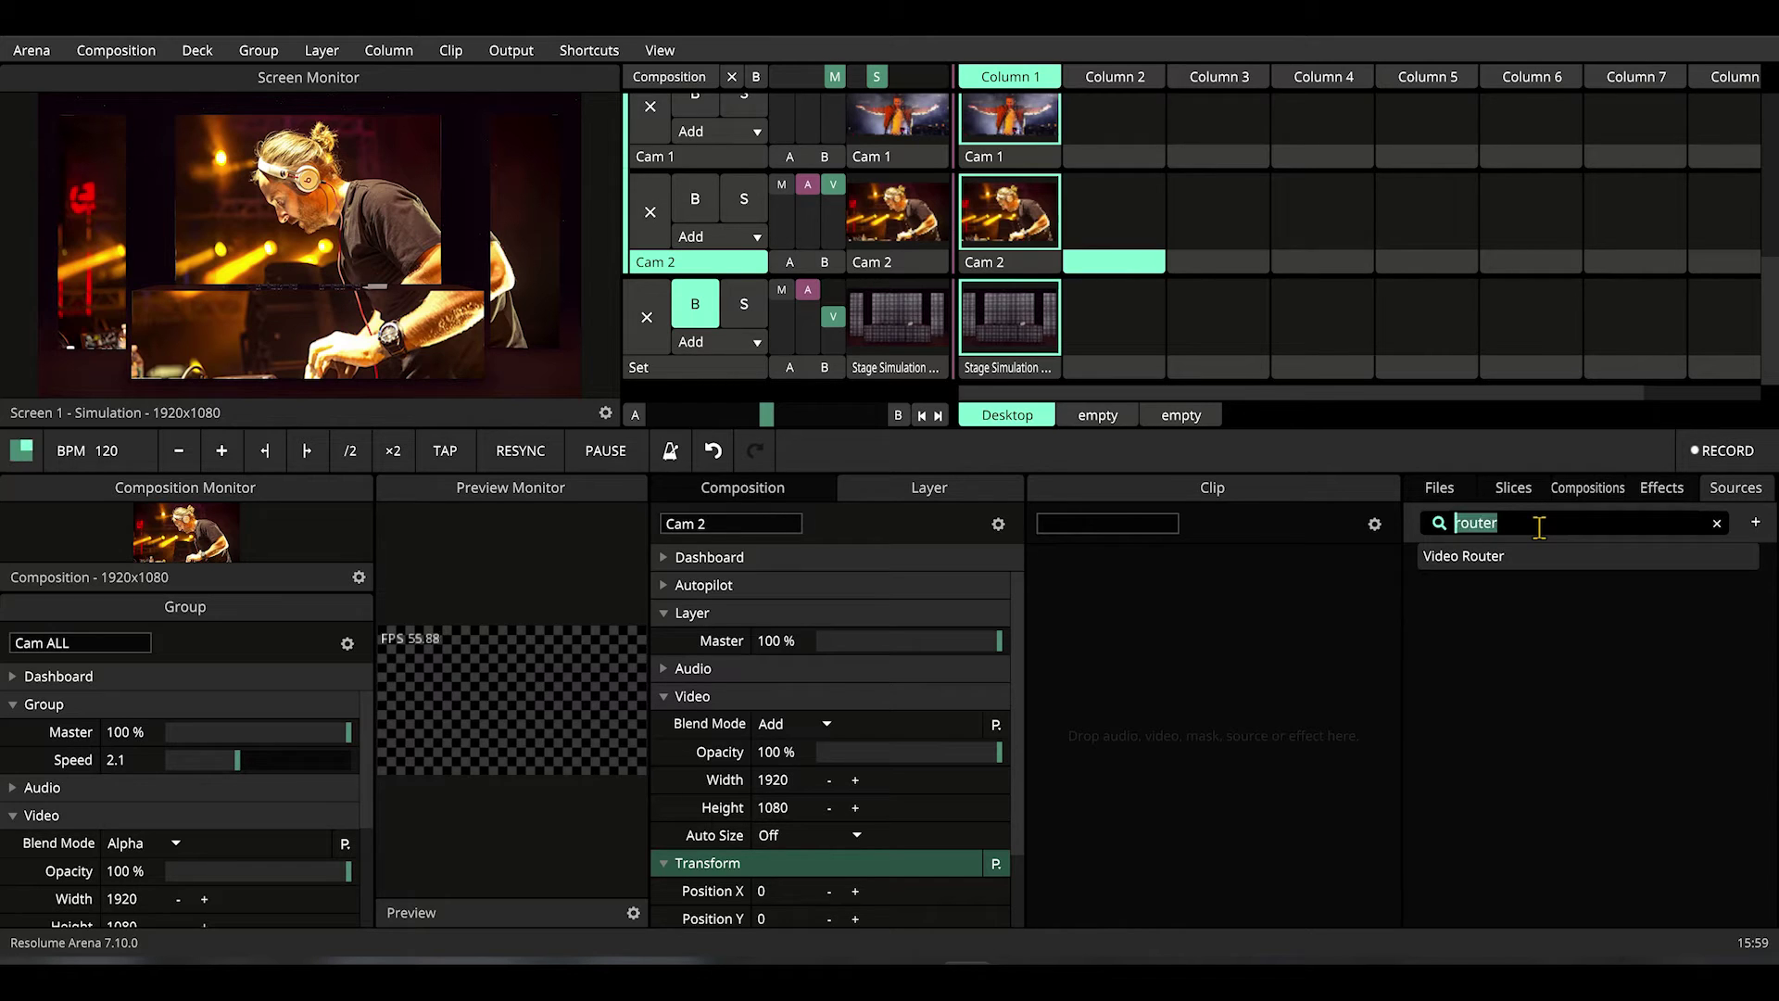
text(cam)
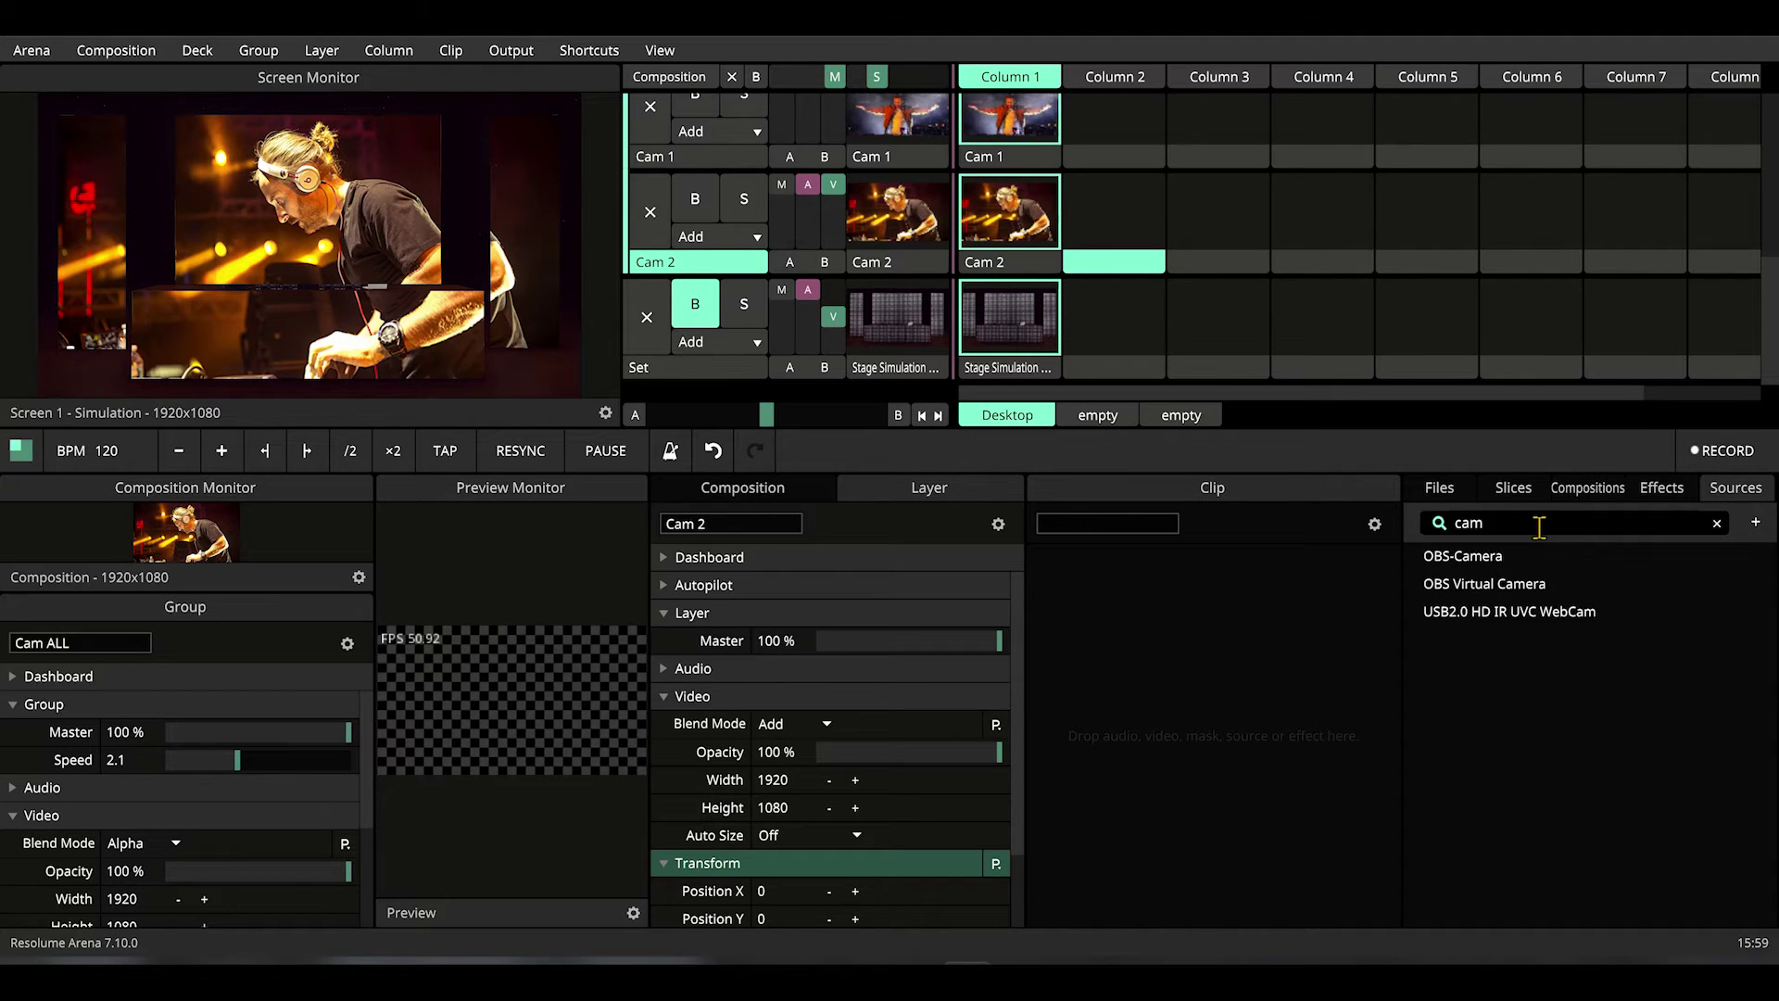
drag(1471, 622, 1118, 272)
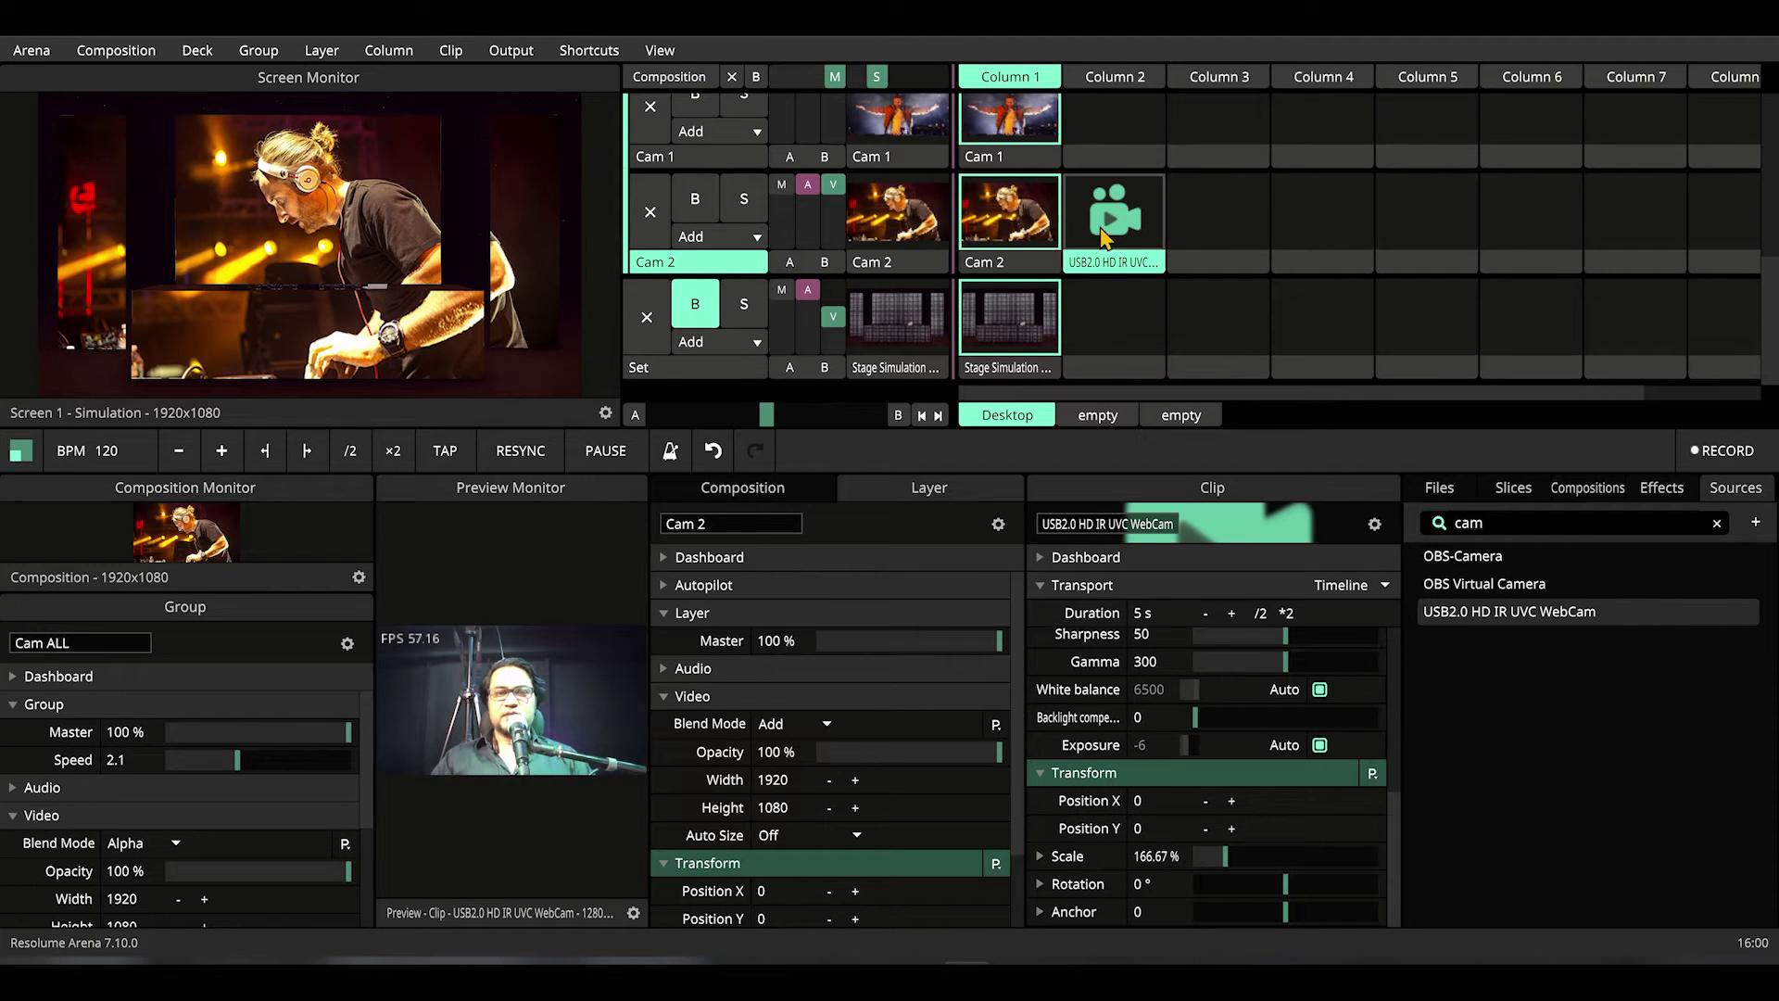
click(1100, 241)
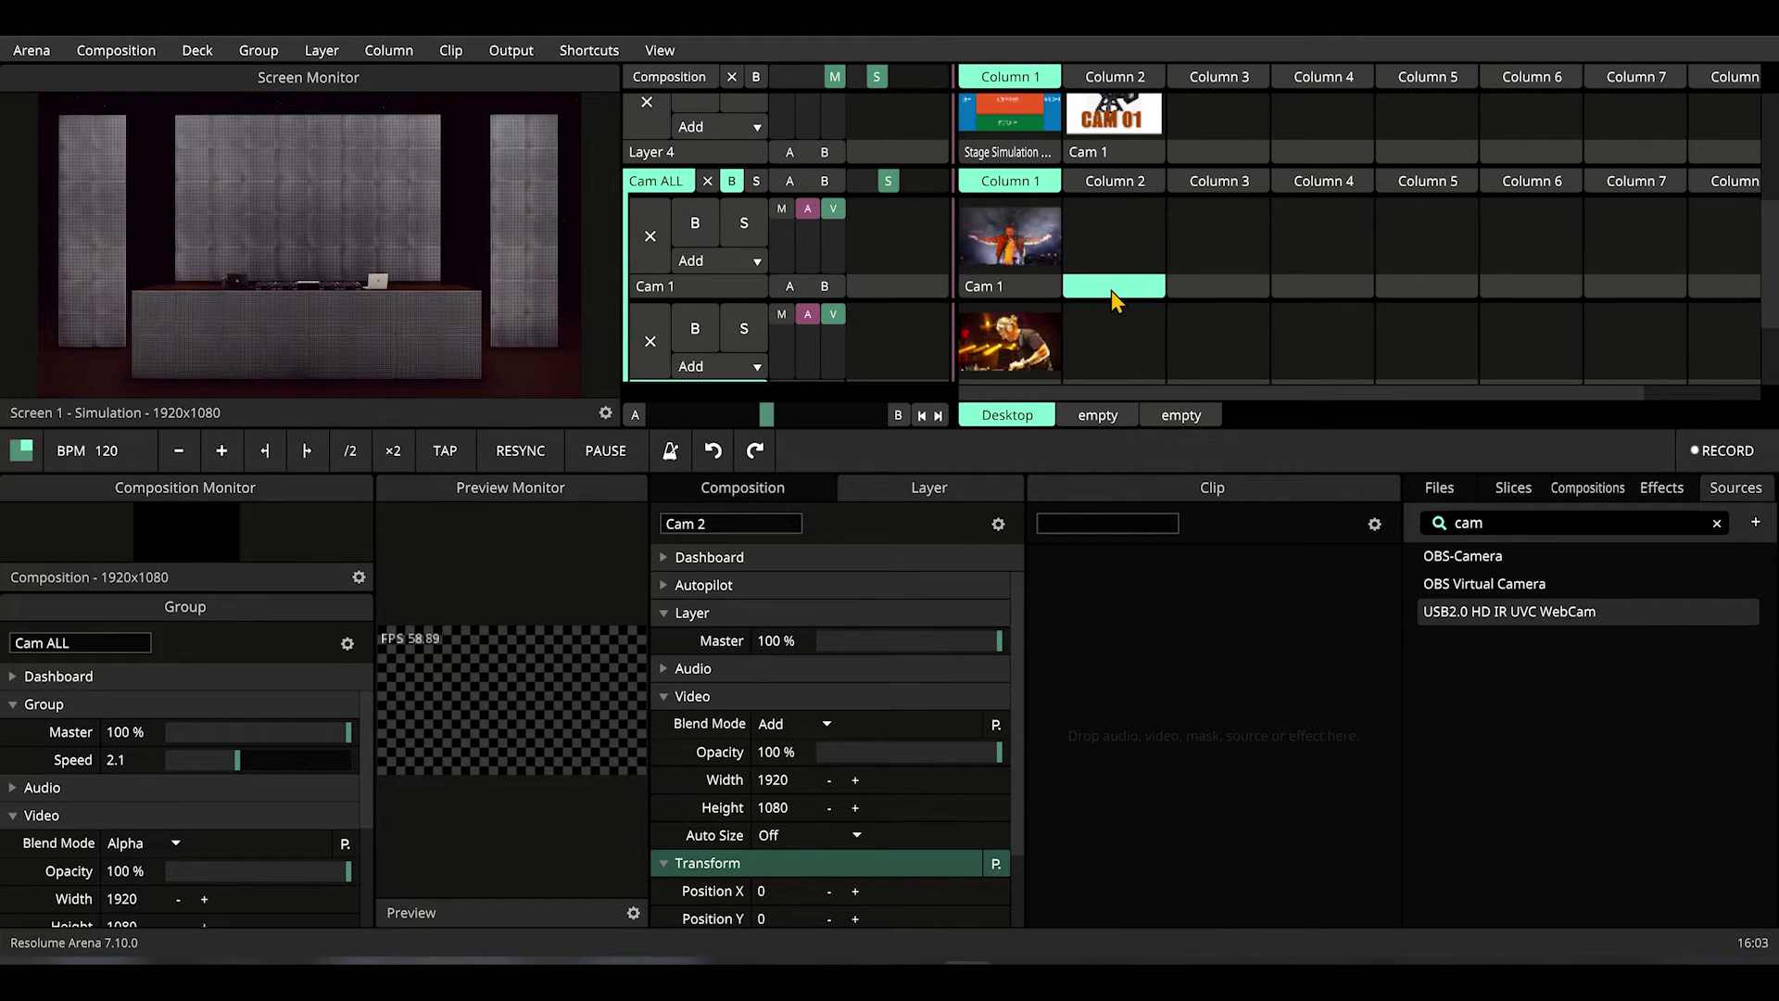
Step: Add the Cam 1.mov video from the file browser to column 2 of the Cam 1 layer in the Cam ALL group
key(alt+Tab)
click(1136, 371)
drag(1161, 246, 1149, 285)
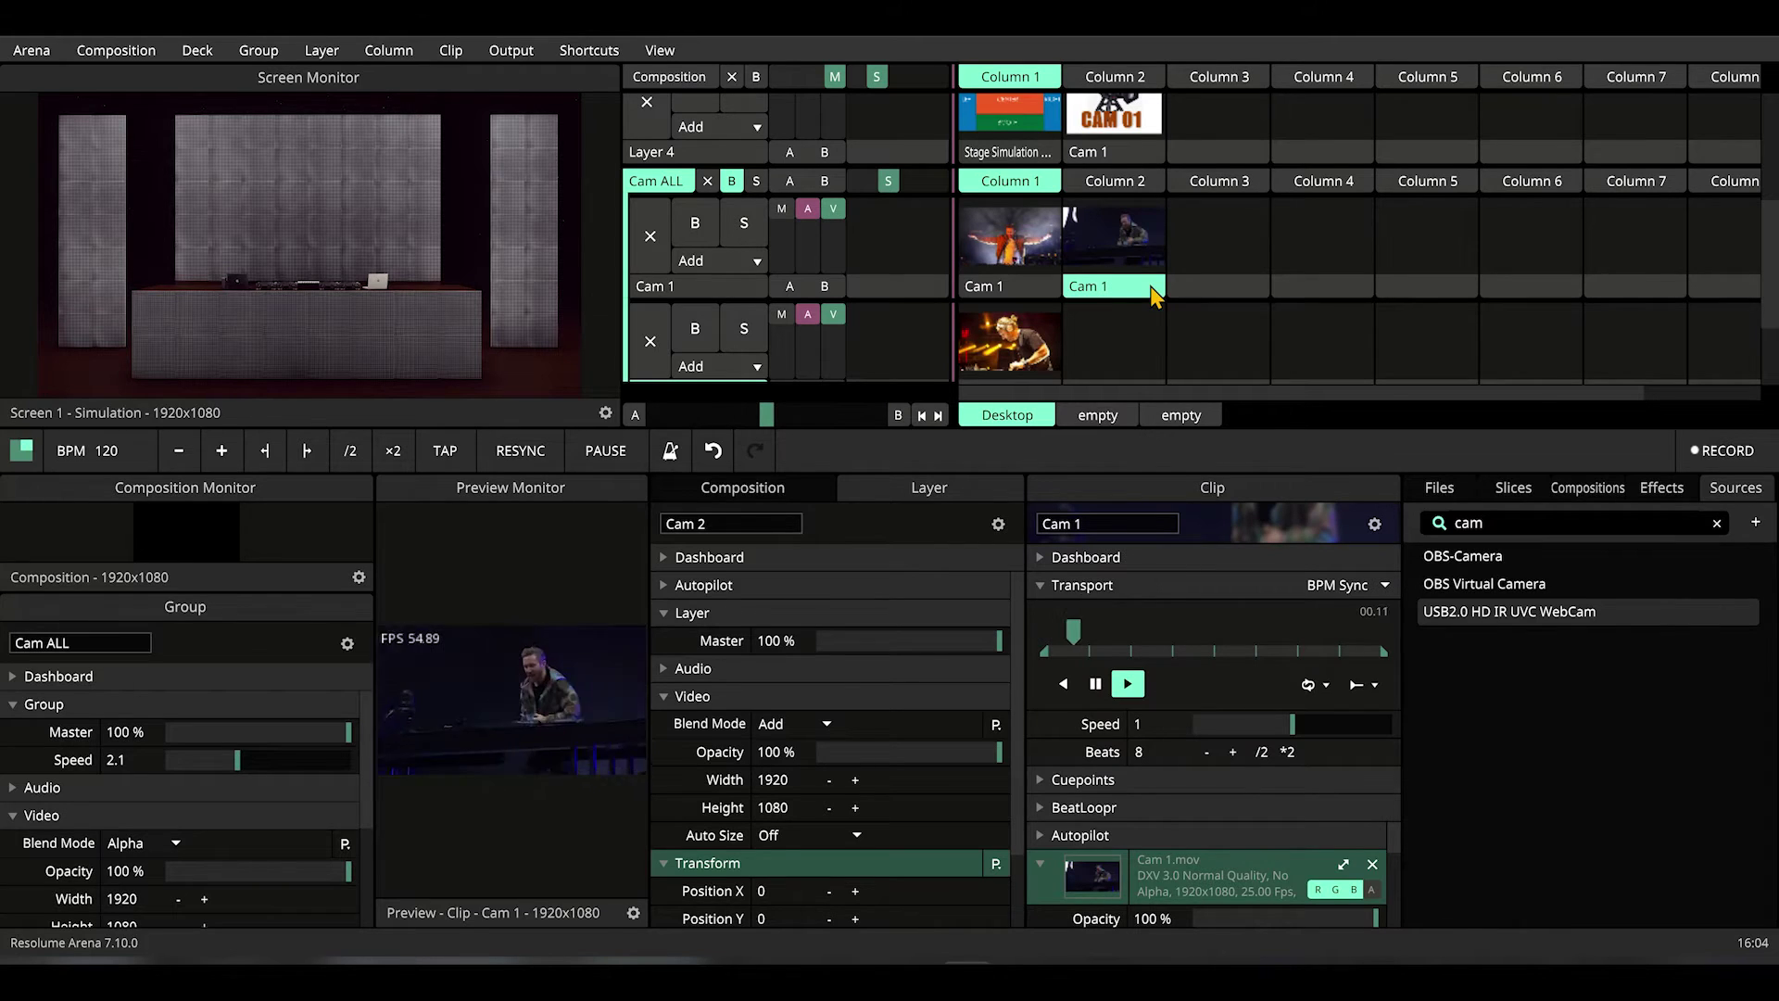
key(alt+Tab)
Step: Add the Cam 2.mov video from the file browser to column 2 of the Cam 2 layer in the Cam ALL group
key(alt+Tab)
scroll(1122, 352, down, 1)
click(1120, 341)
key(alt+Tab)
drag(1278, 239, 1112, 336)
key(alt+Tab)
Step: Start the new Cam 1 and Cam 2 videos in column 2 of the Cam ALL group
click(1117, 343)
scroll(1115, 319, up, 1)
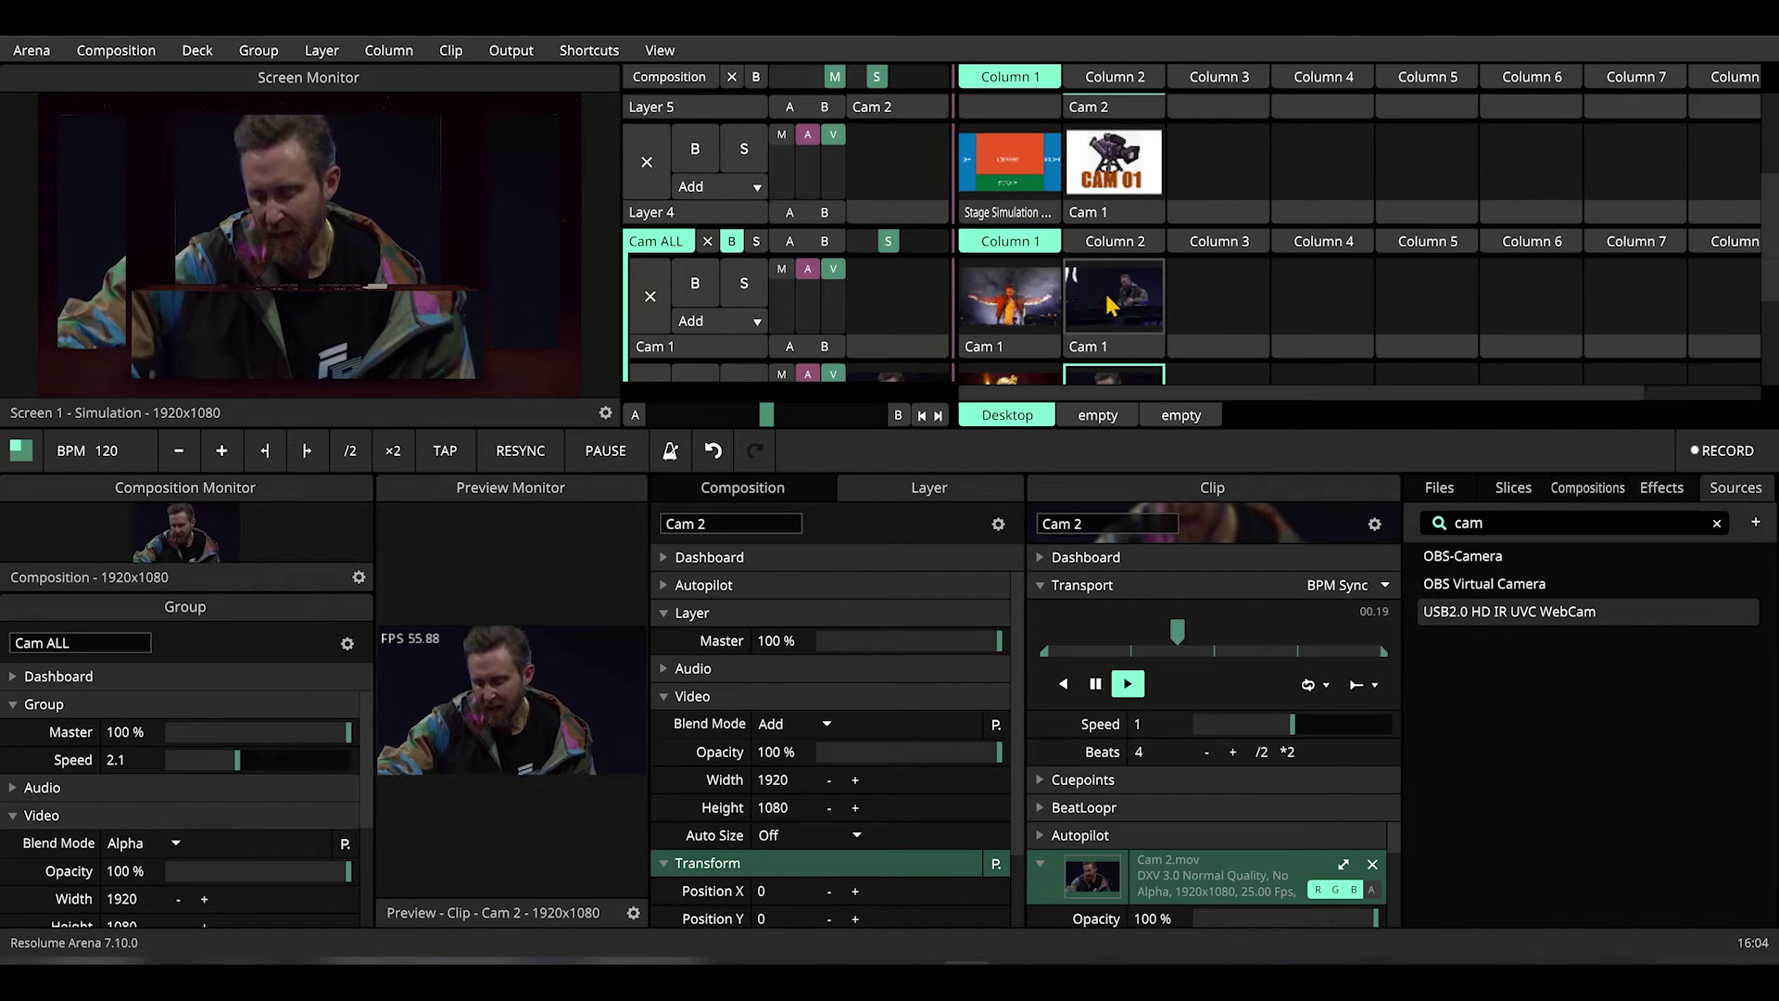
click(1108, 245)
scroll(1106, 250, up, 1)
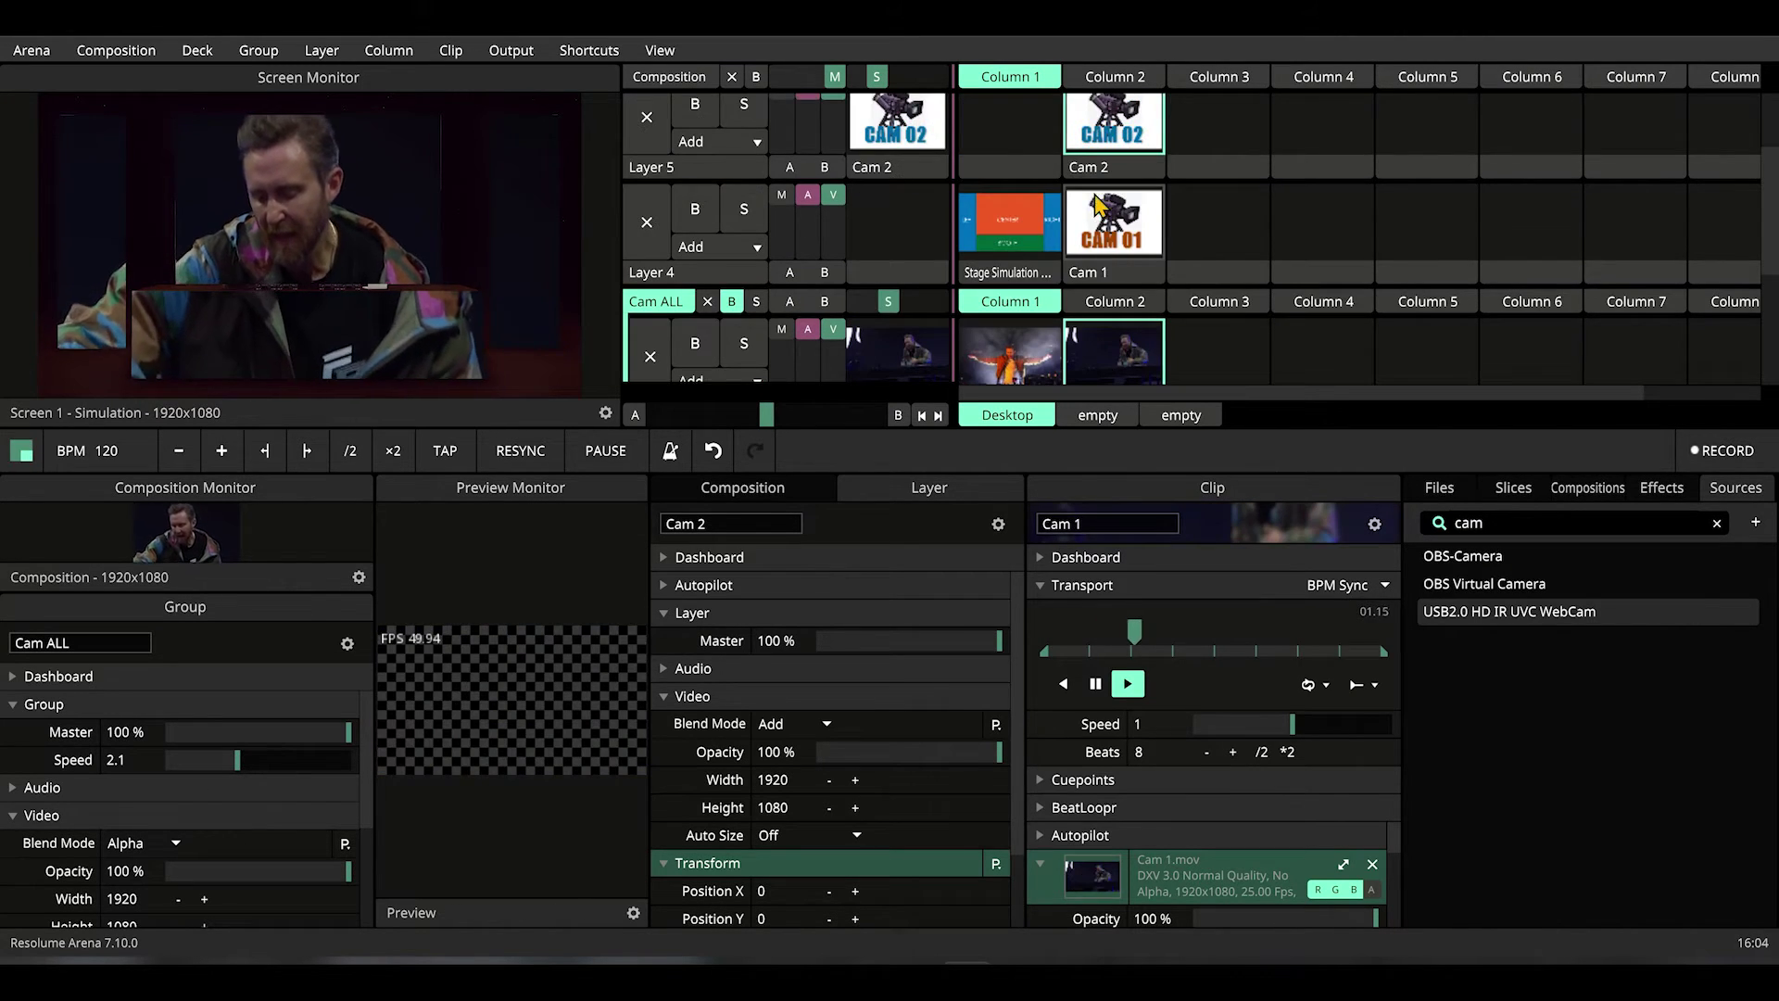
Step: Trigger the Cam 1 router clip on Layer 4 and lower Layer 5's opacity to blend both cameras
scroll(1102, 211, up, 1)
click(1100, 285)
mouse_move(833, 213)
mouse_down()
mouse_move(831, 290)
mouse_move(848, 217)
mouse_up()
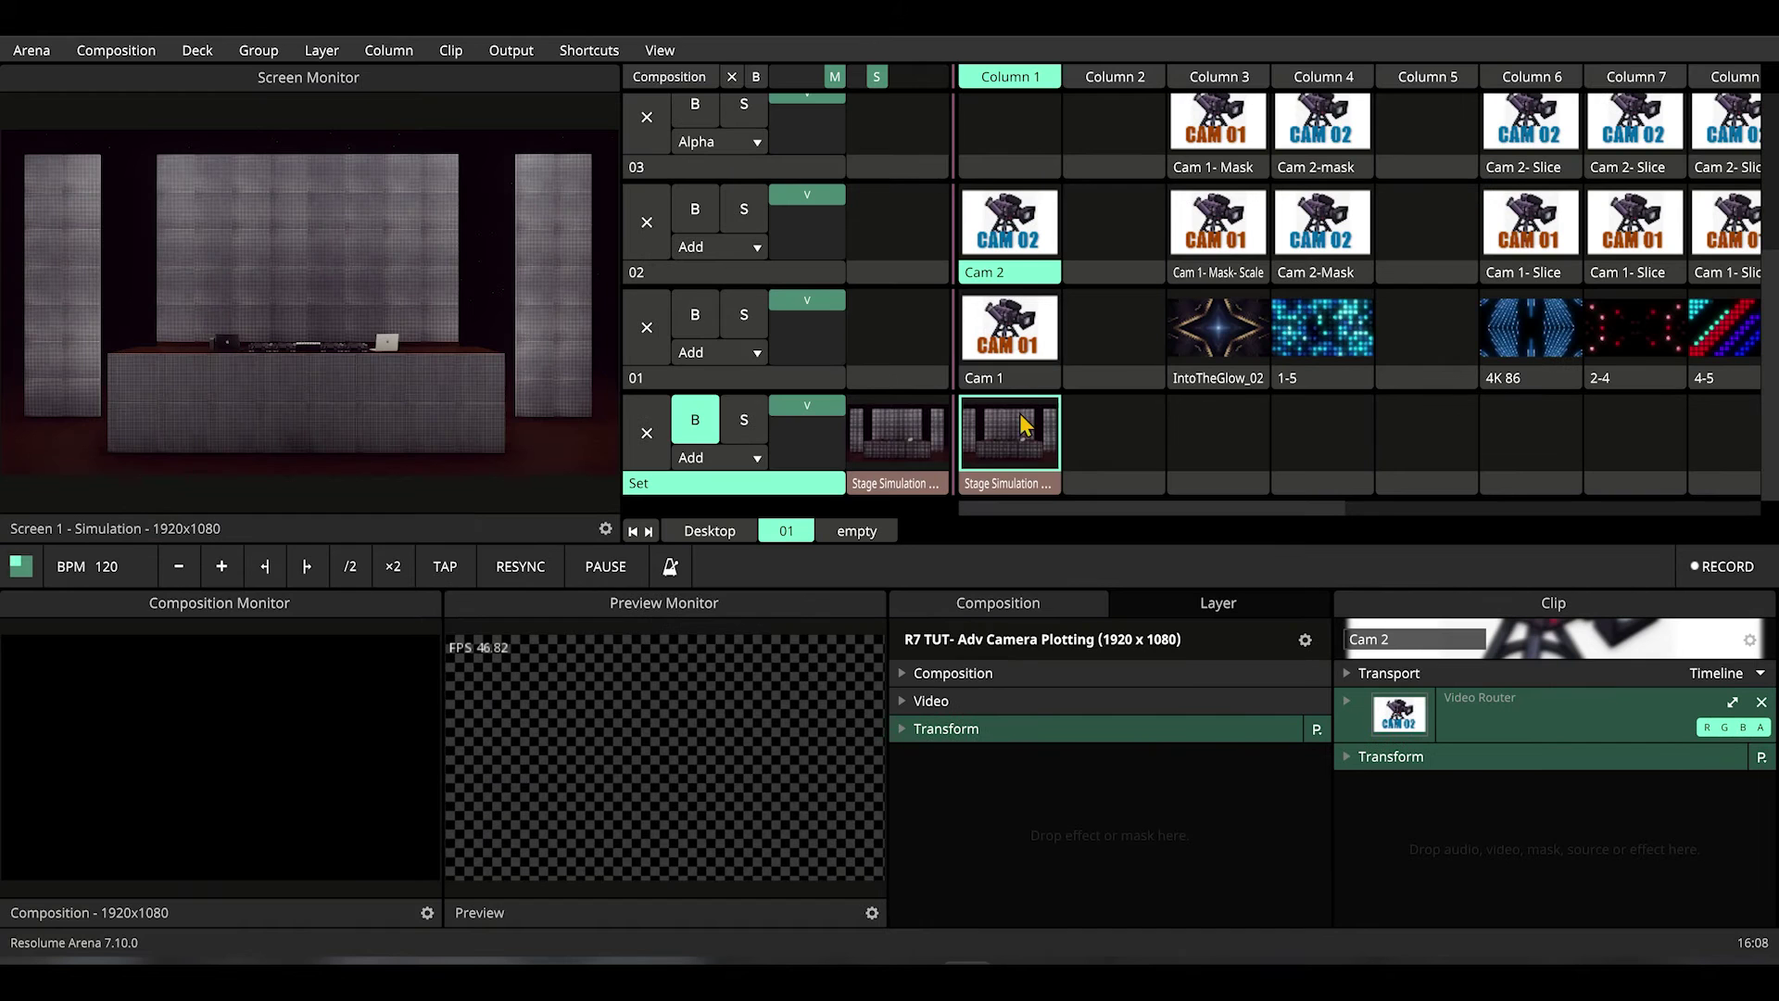
Step: Trigger the column 1 Cam 2 and Cam 1 router clips in deck 01, then clear layers 02 and 01
click(1019, 246)
click(1010, 352)
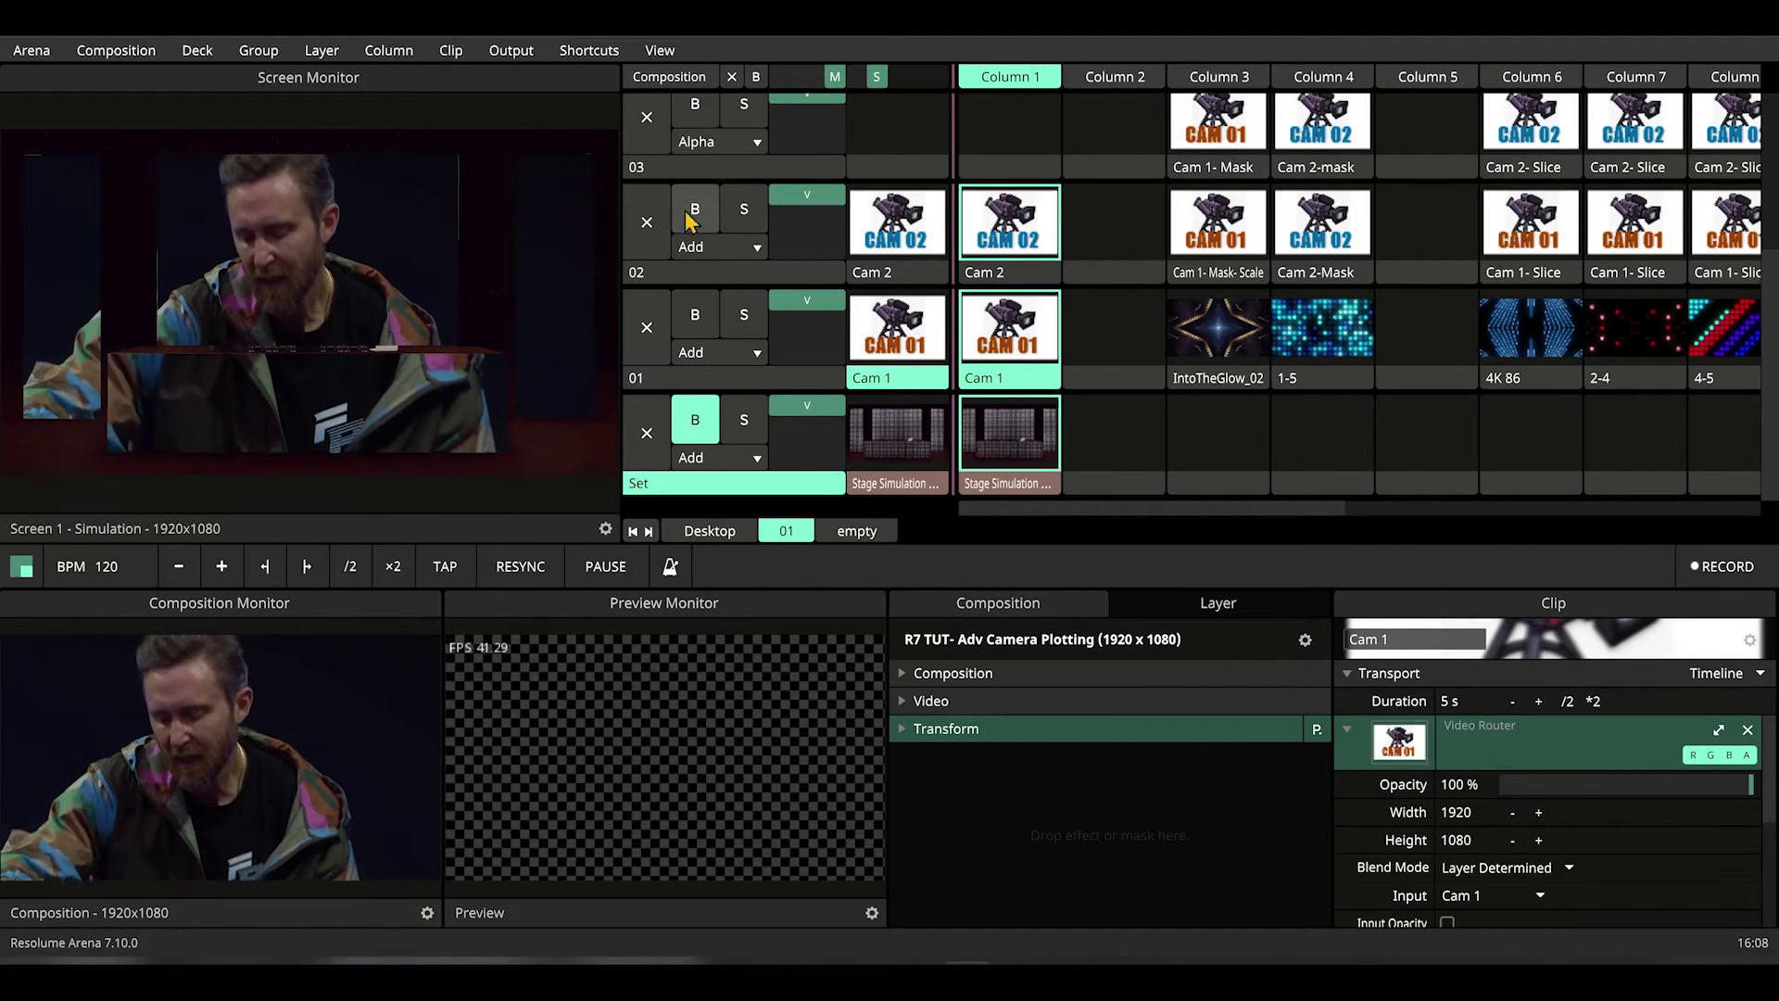
click(646, 221)
click(635, 350)
Step: Compare the IntoTheGlow_02 and 1-5 background clips on layer 01 and leave 1-5 playing
click(1225, 338)
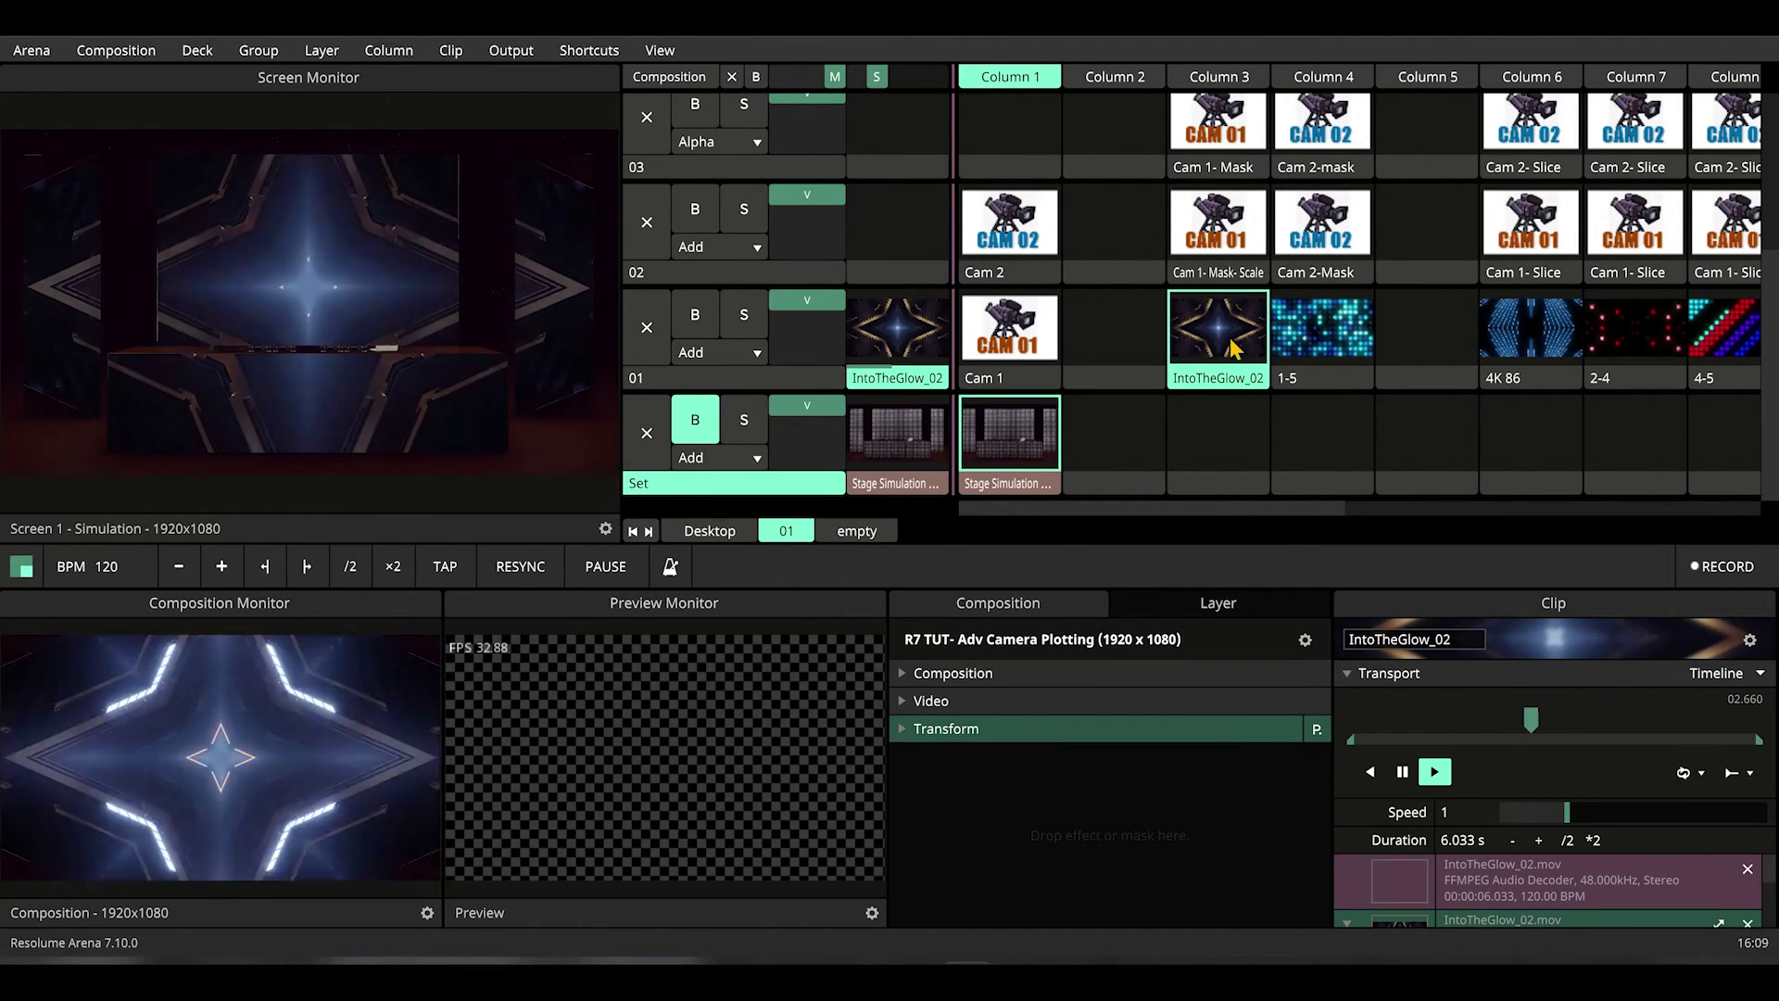
scroll(1228, 341, up, 1)
click(1323, 403)
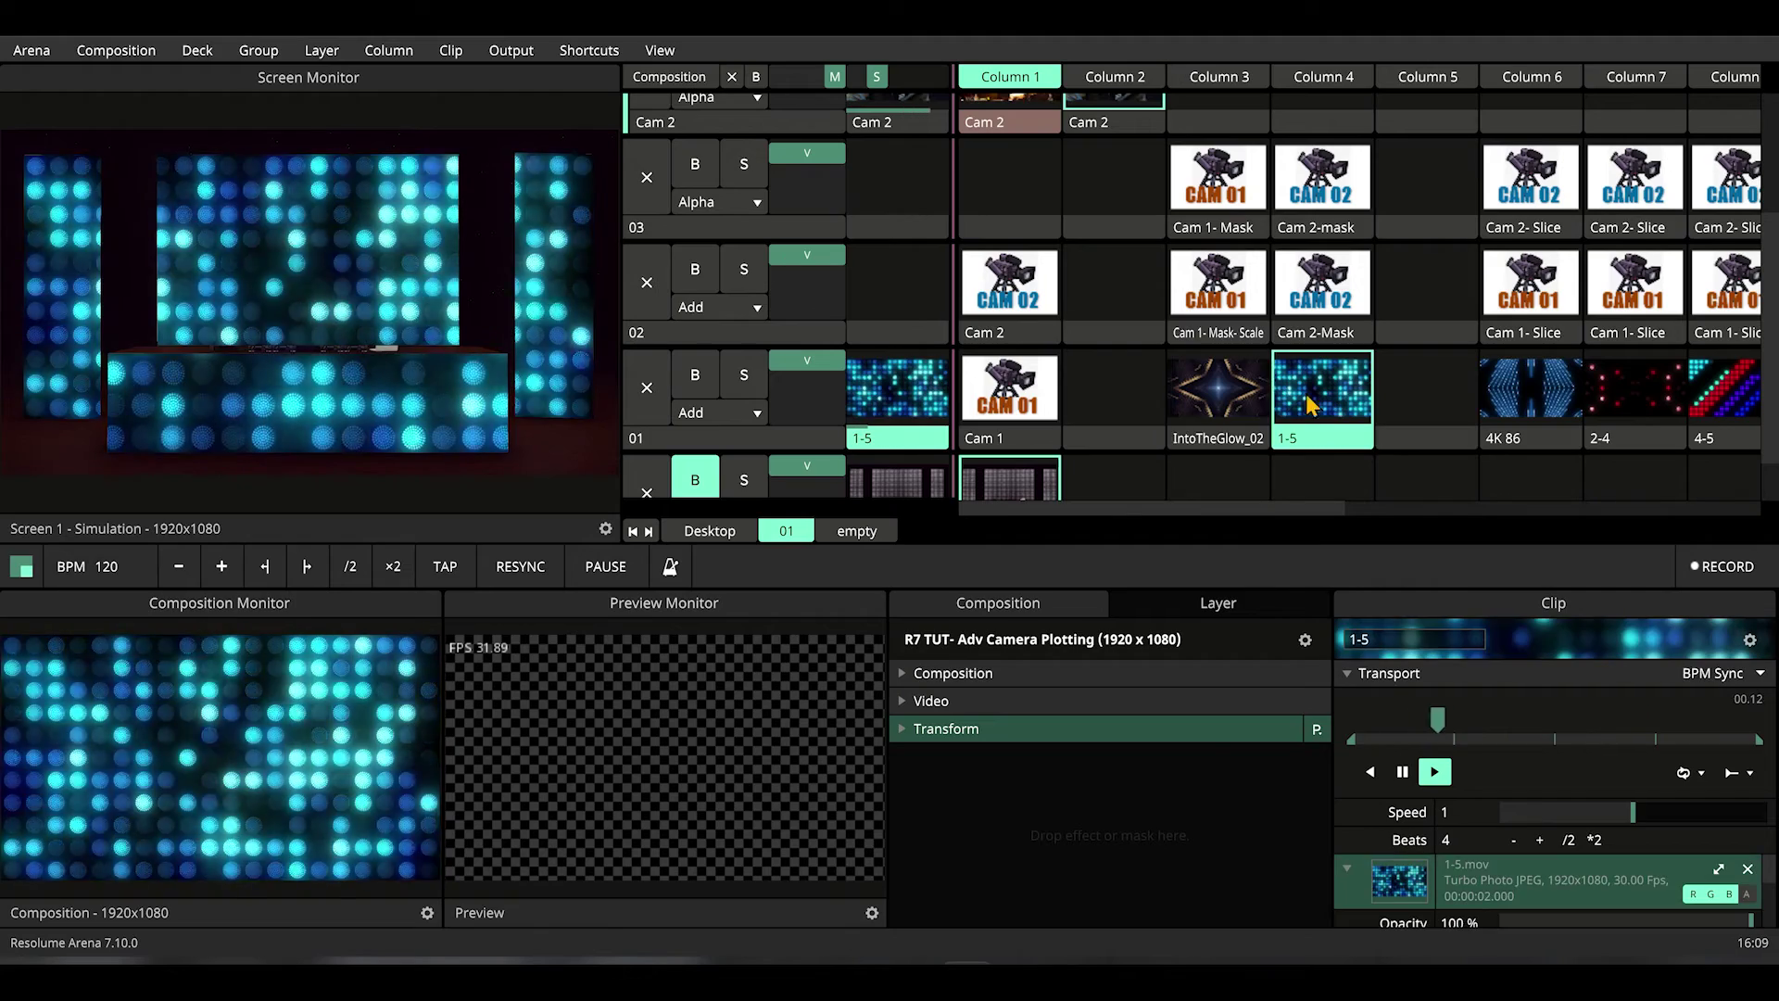
click(1218, 389)
click(1324, 383)
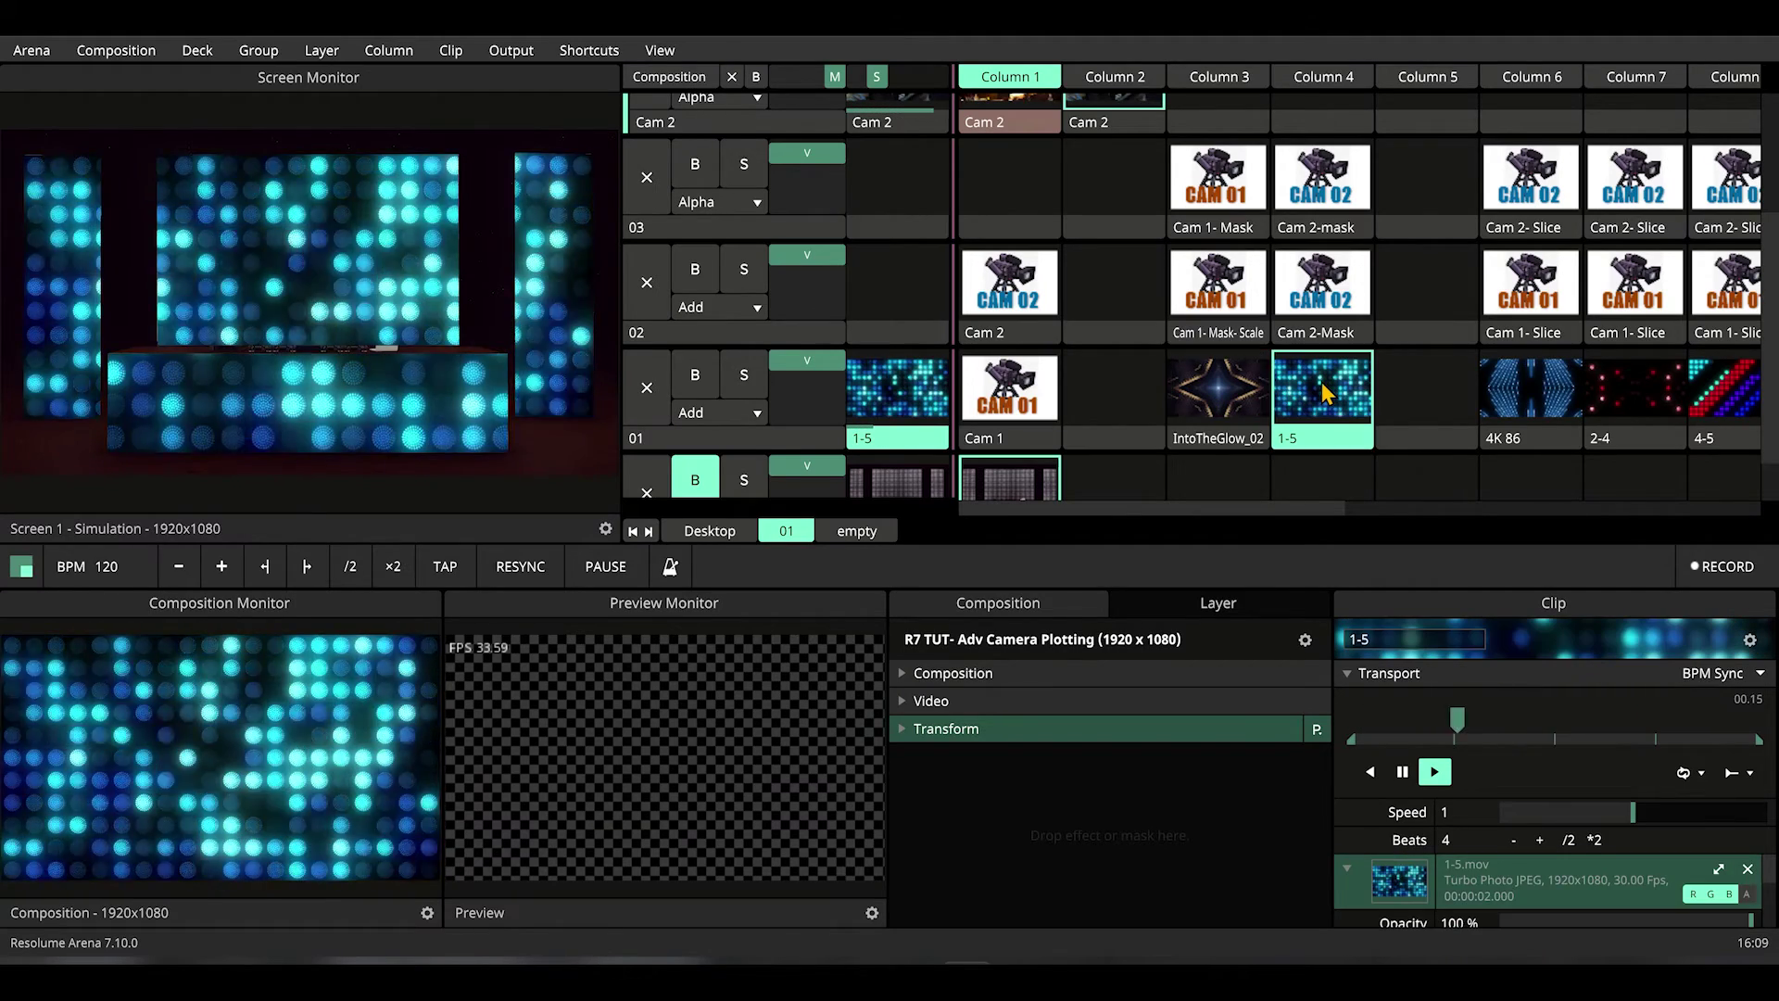
Step: Trigger the Cam 1- Mask- Scale clip on layer 02 and expand its Mask effect settings
click(1217, 295)
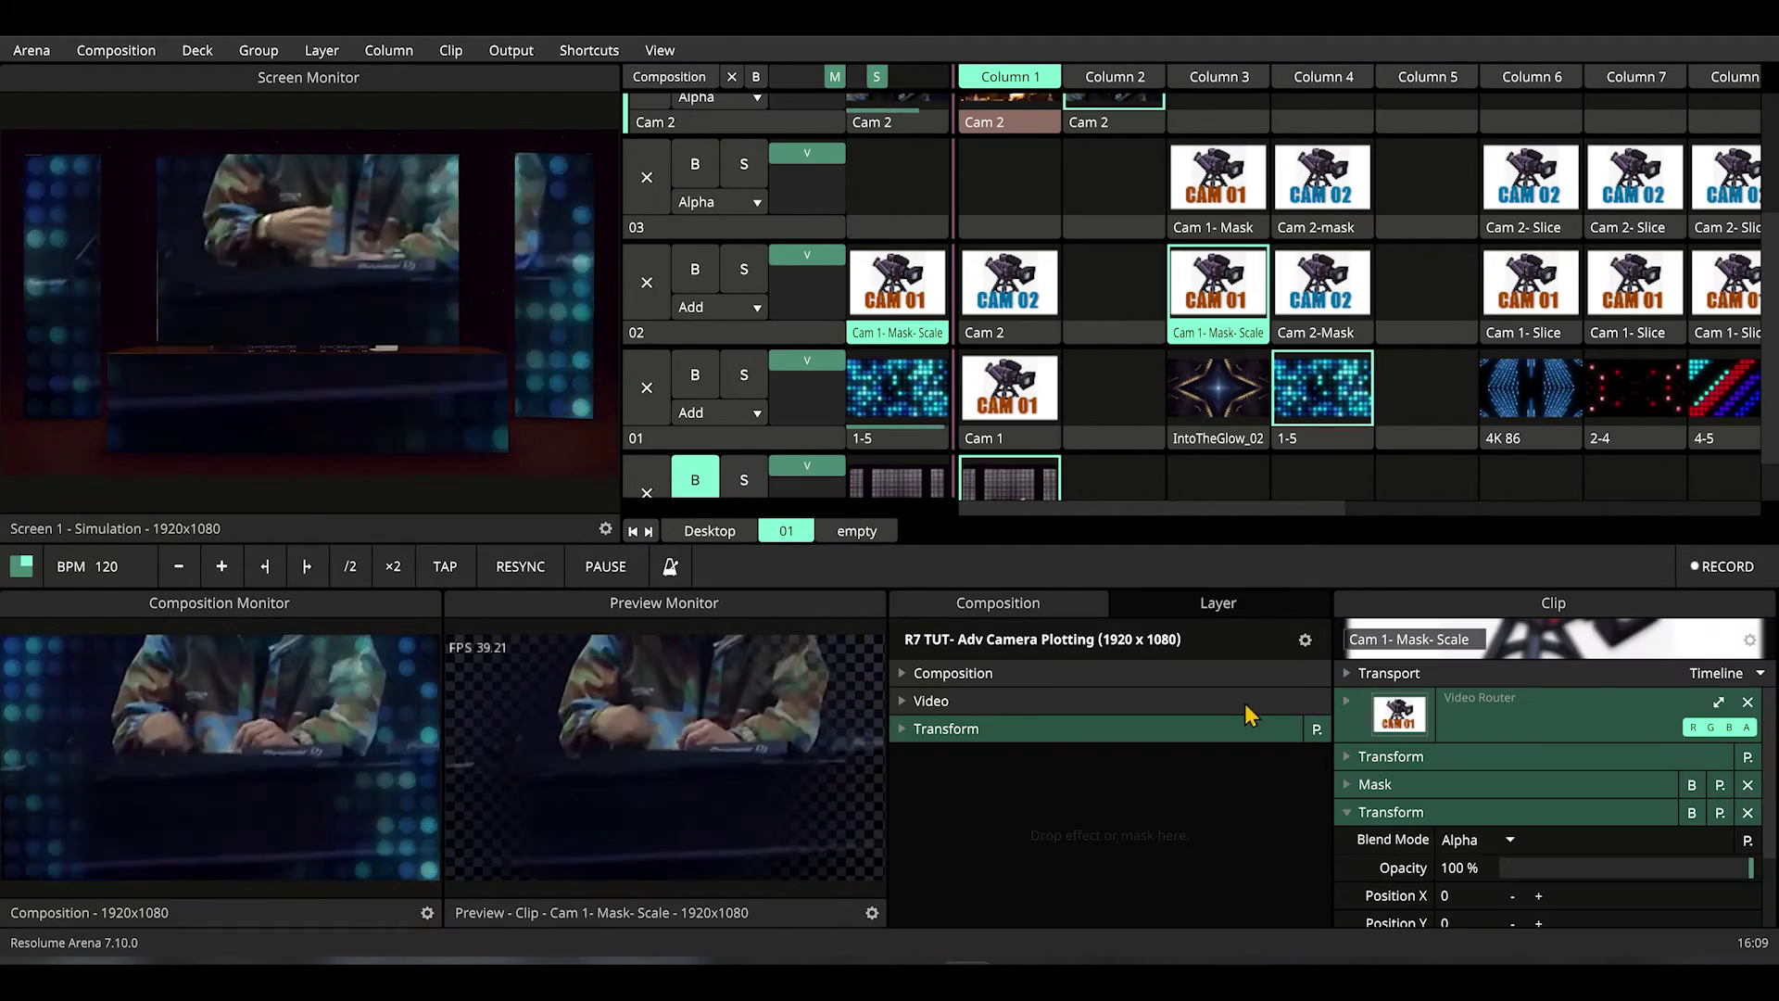
click(1373, 784)
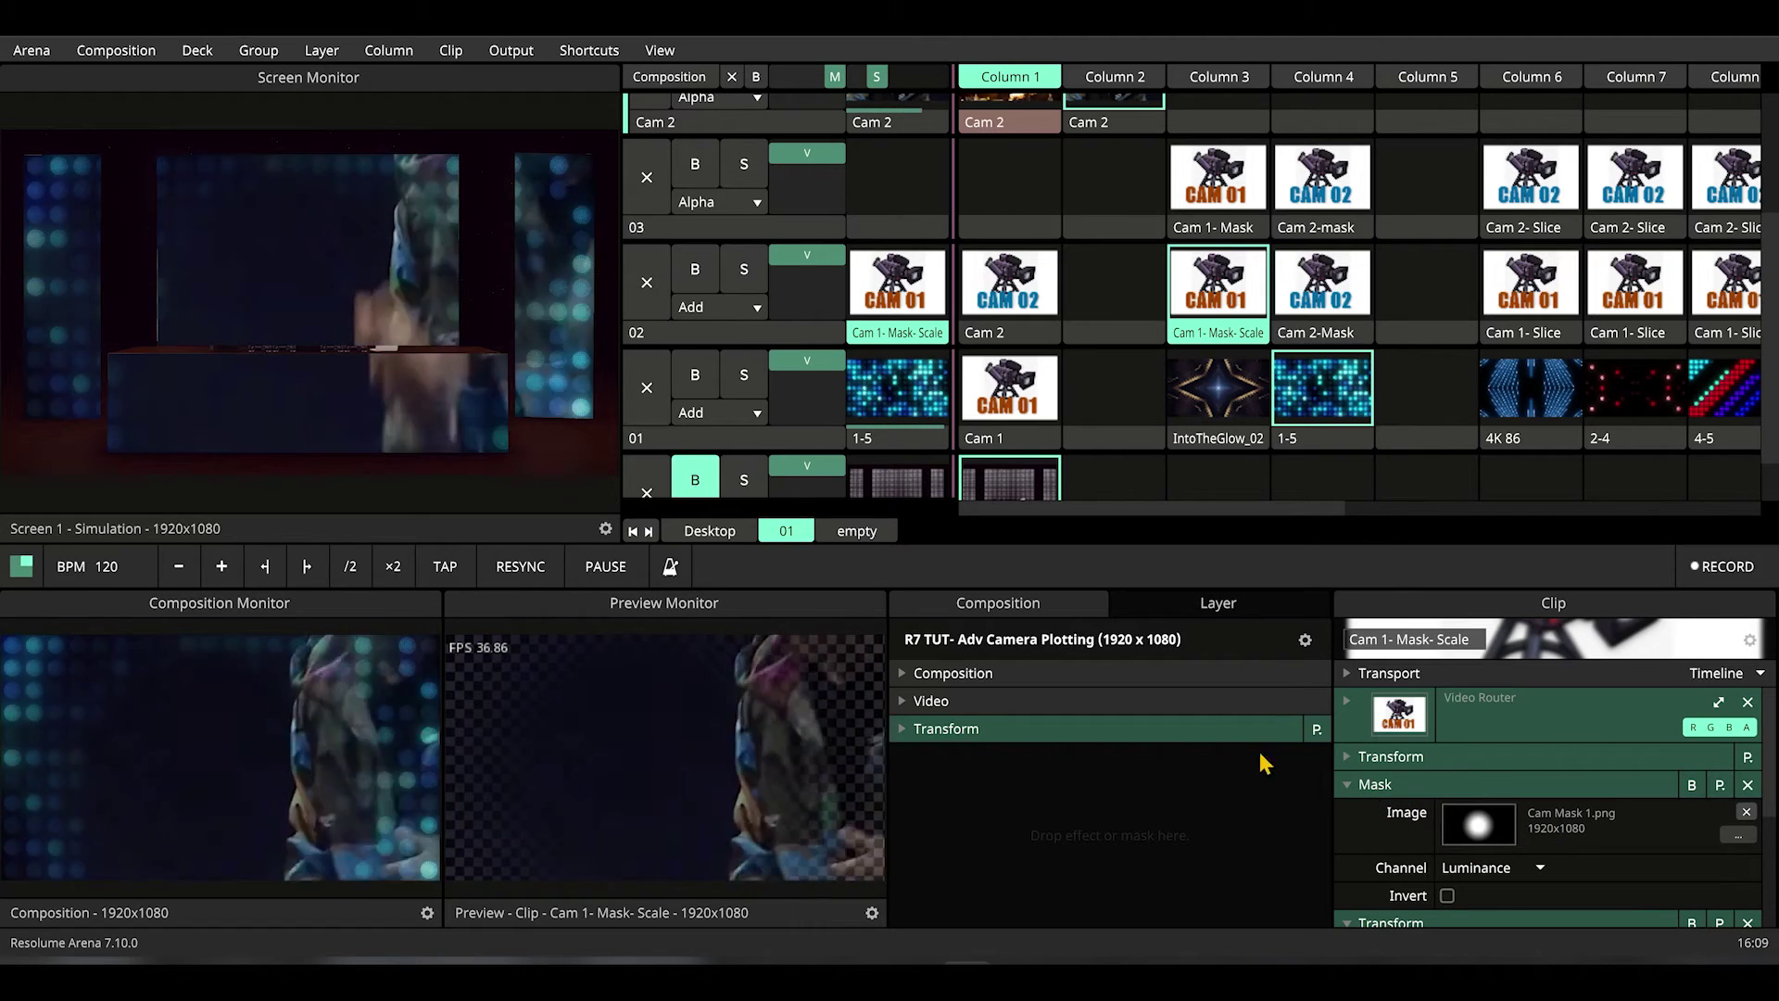
Step: Play Cam 1- Mask on layer 03 over the IntoTheGlow_02 background on layer 01, with layer 02 cleared
click(1236, 189)
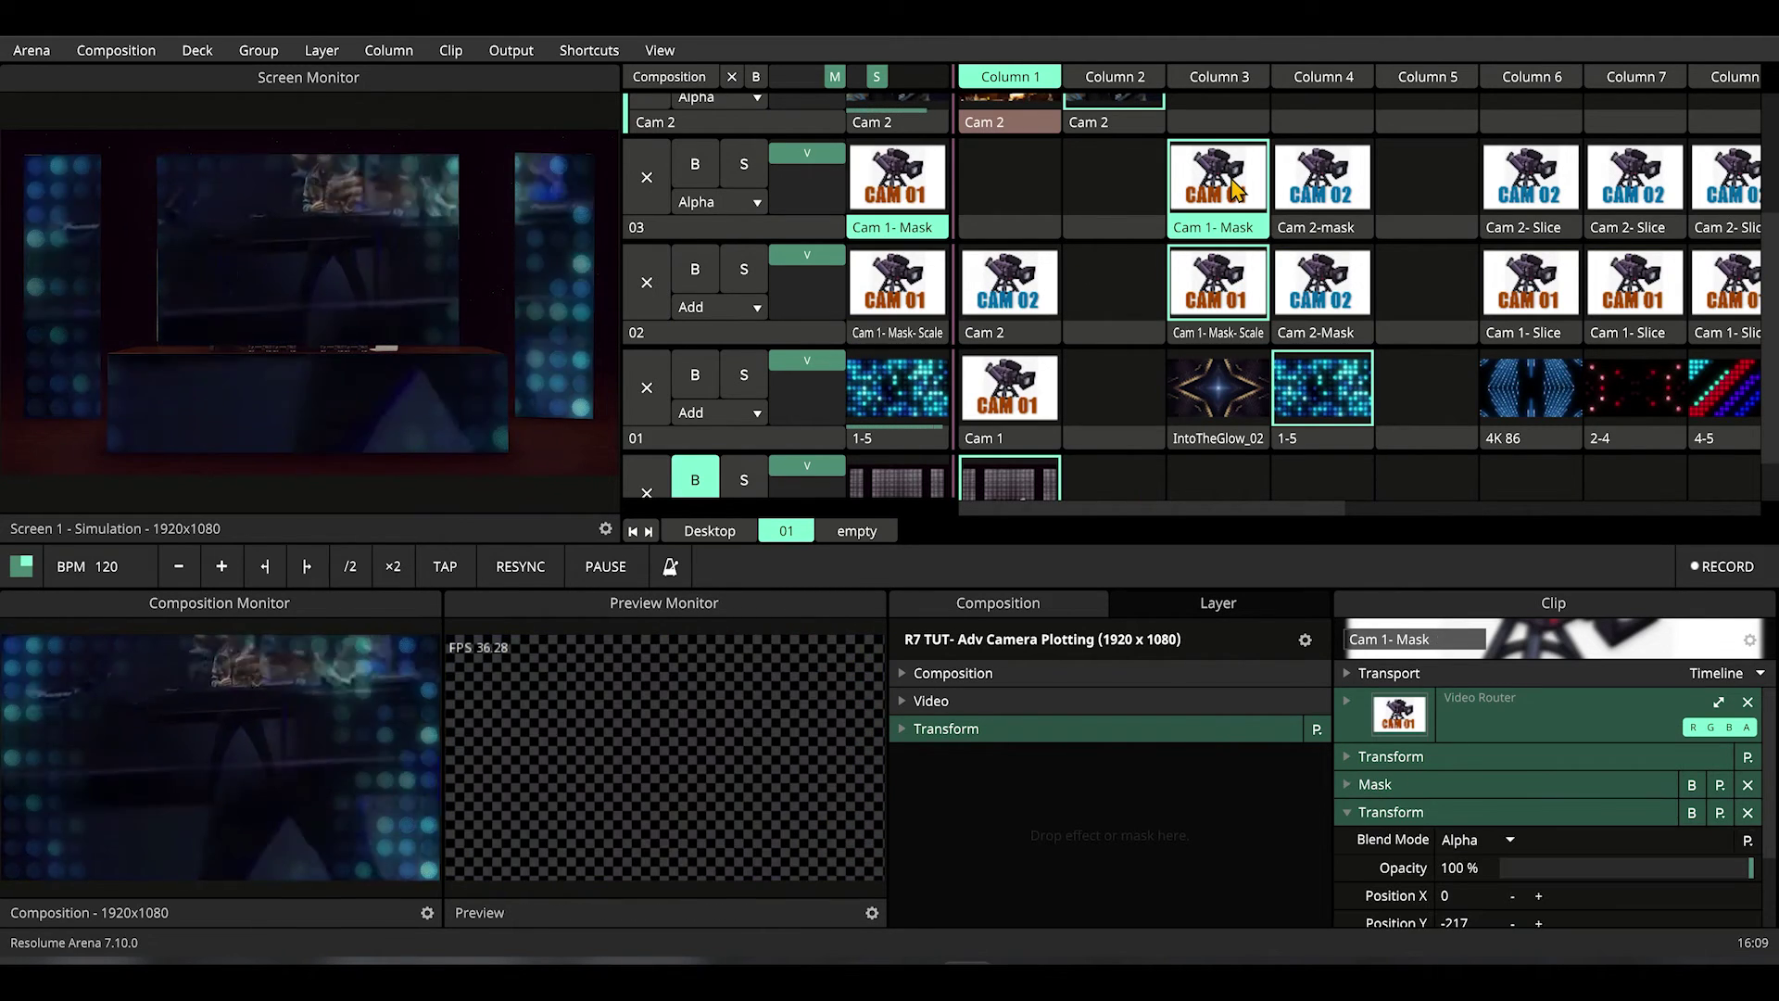
click(642, 286)
click(647, 387)
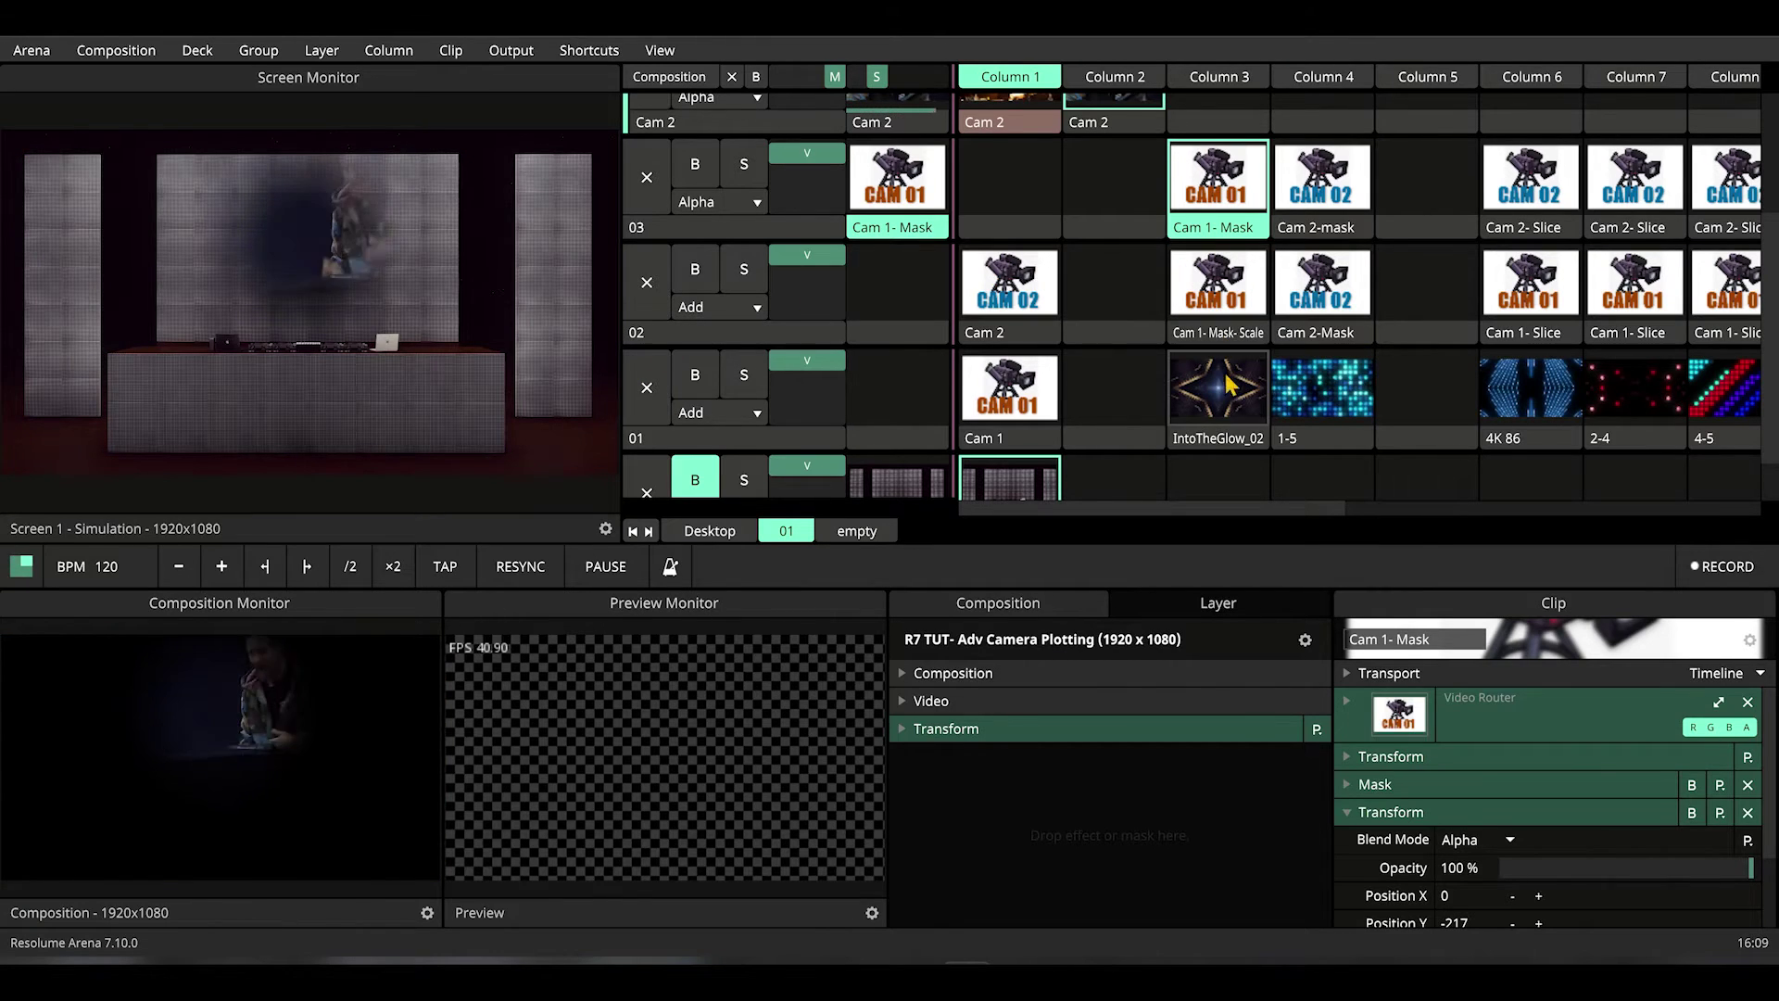
click(1229, 398)
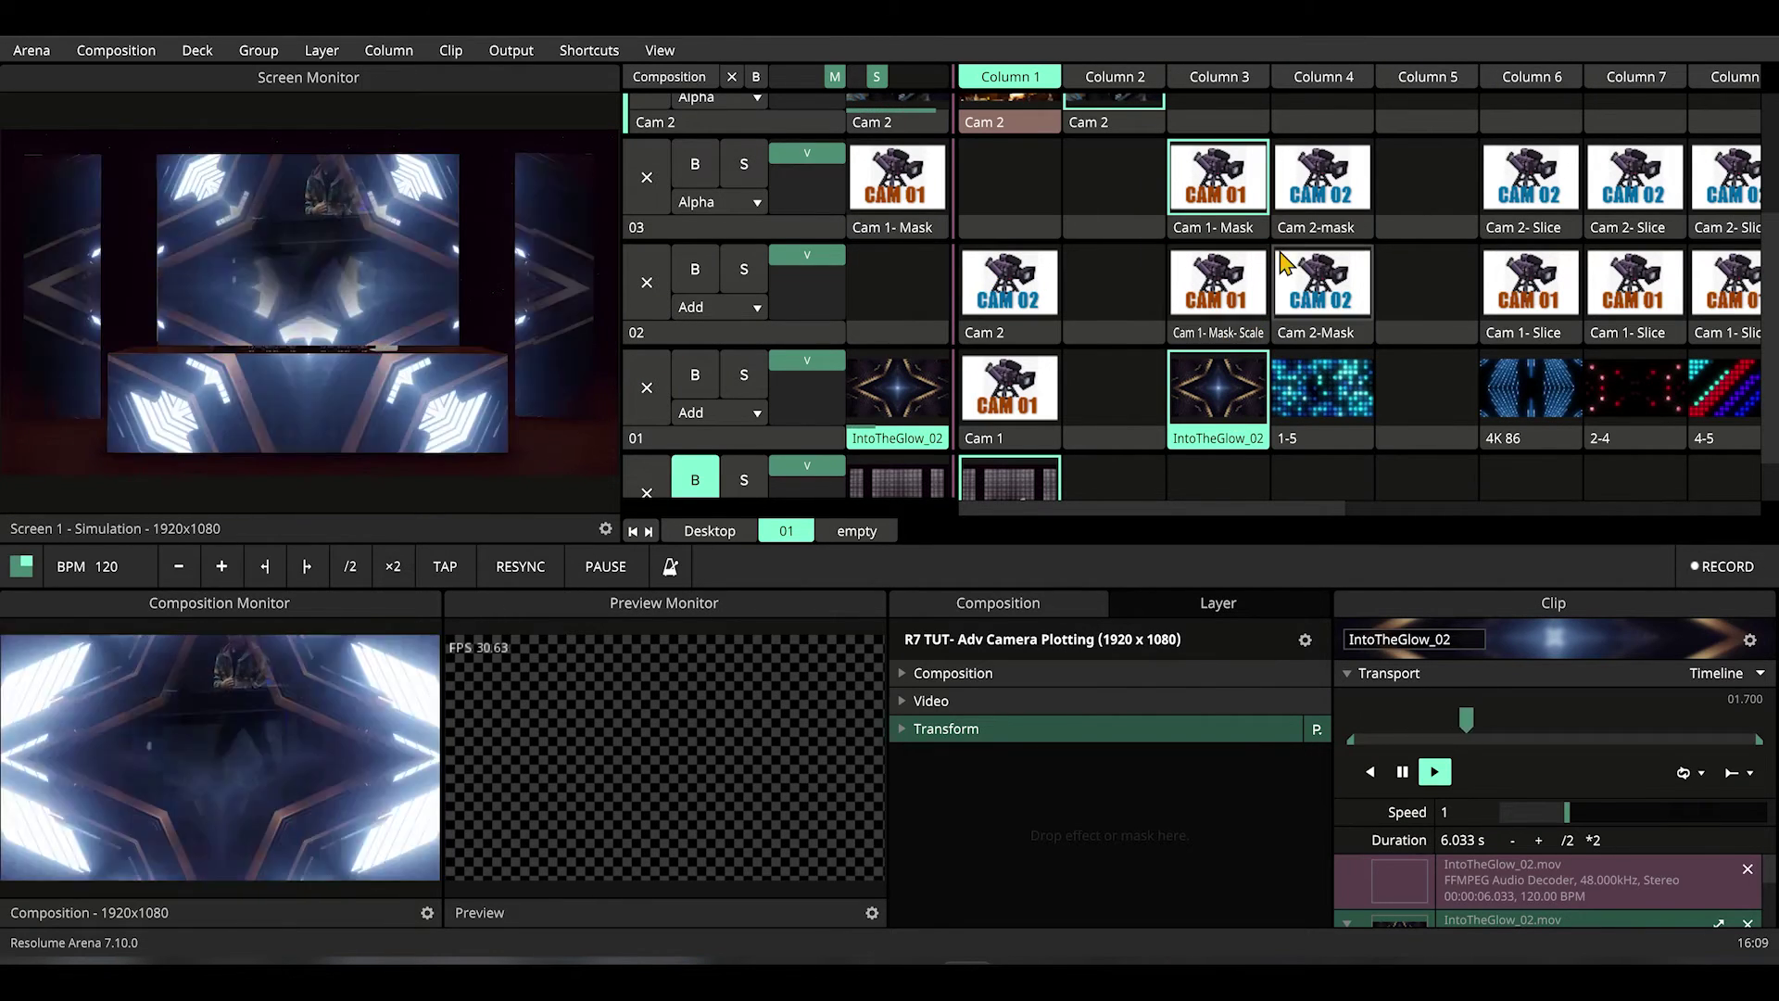
Step: Try masked camera combinations, ending with Cam 2-mask on layer 03, Cam 1- Mask- Scale on layer 02 and 1-5 on layer 01
click(1331, 176)
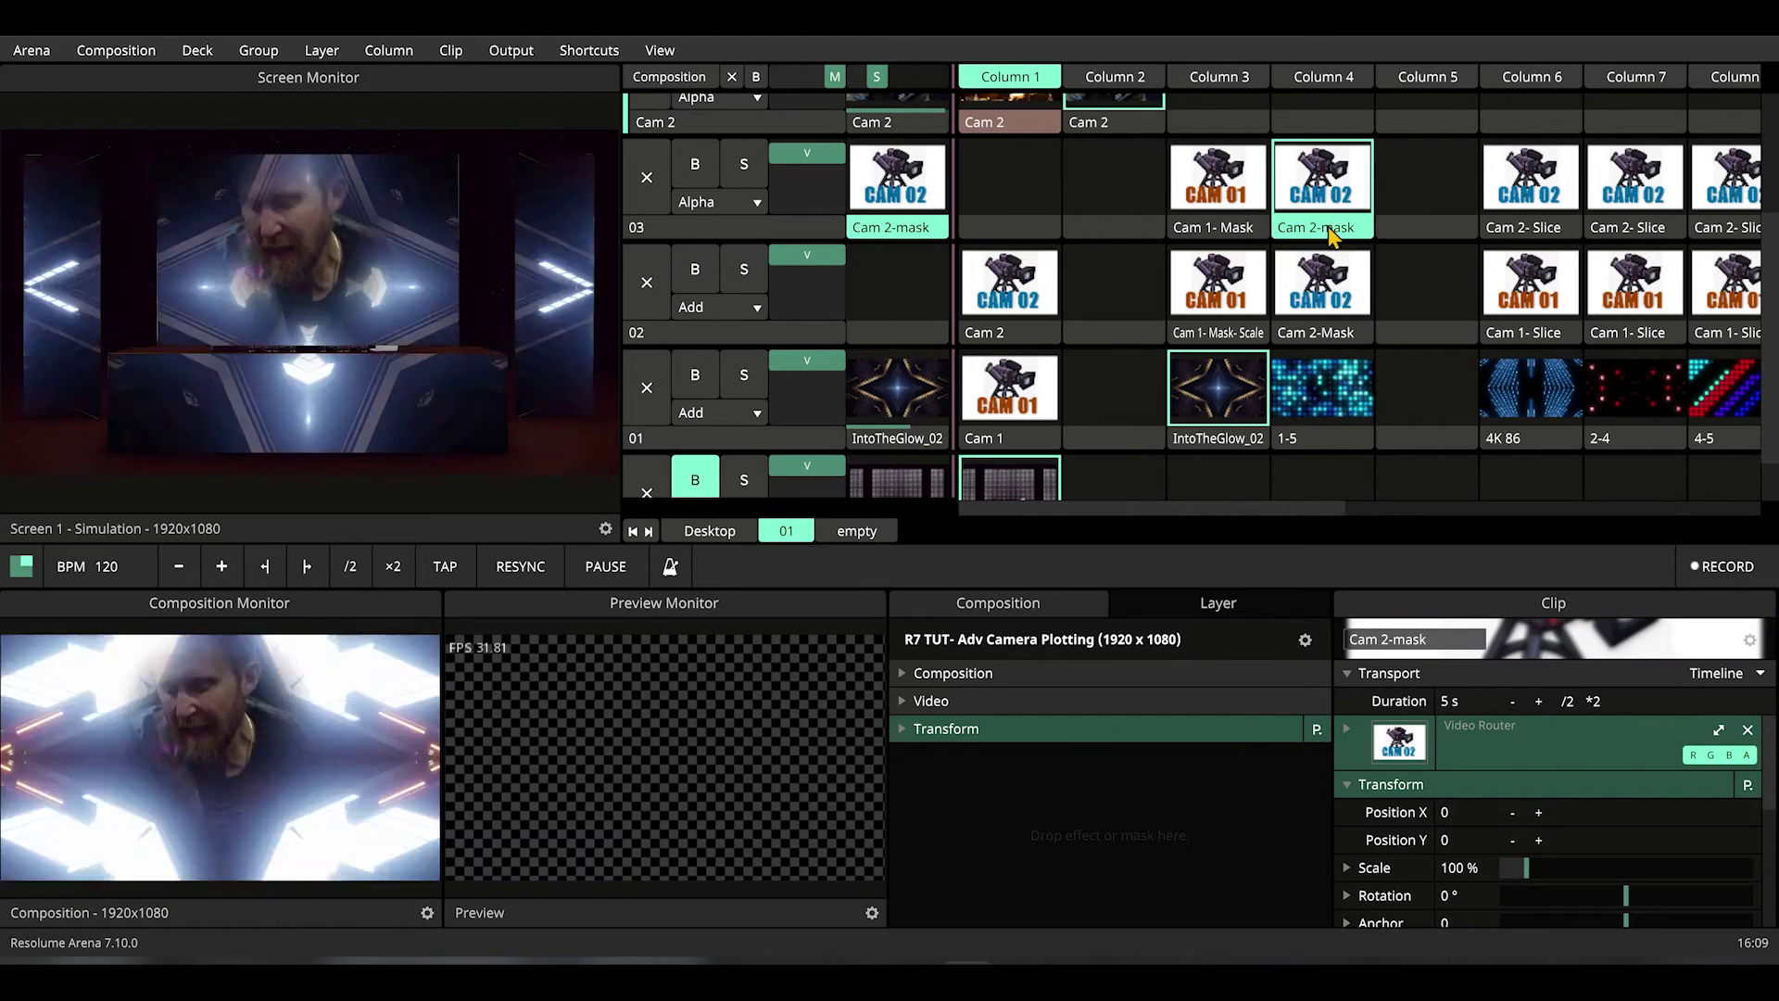
click(1335, 299)
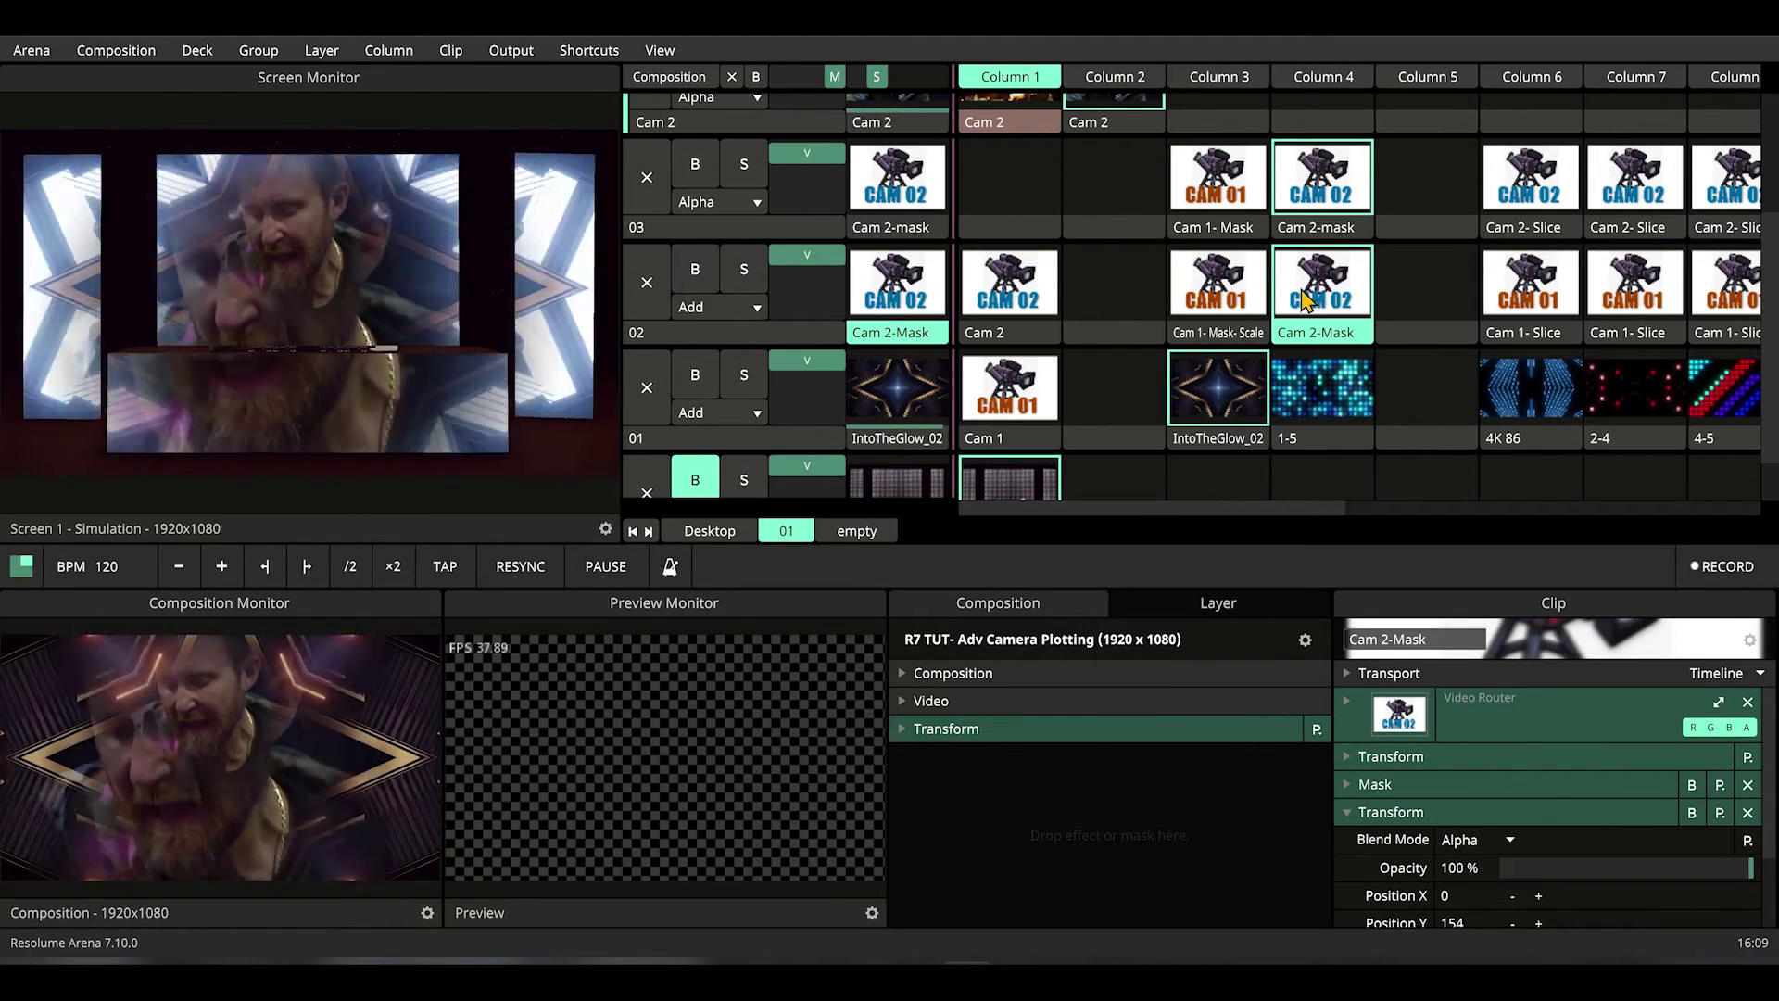
click(1235, 190)
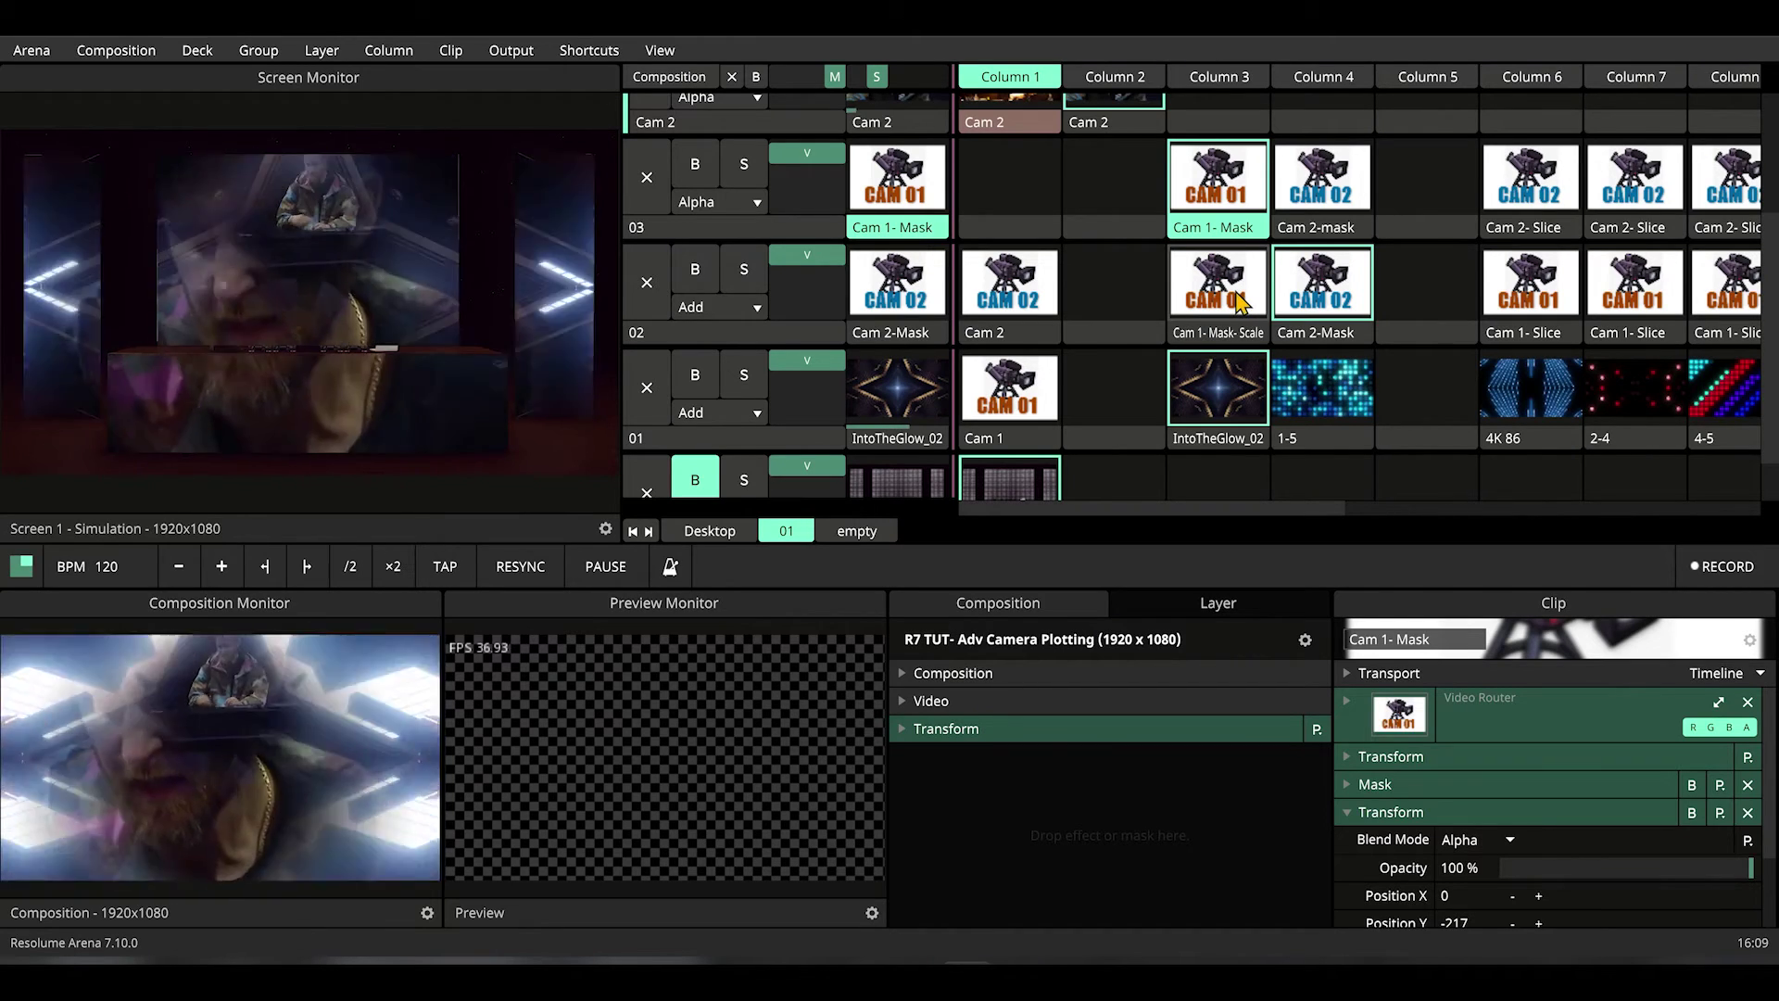
click(1238, 301)
click(1352, 193)
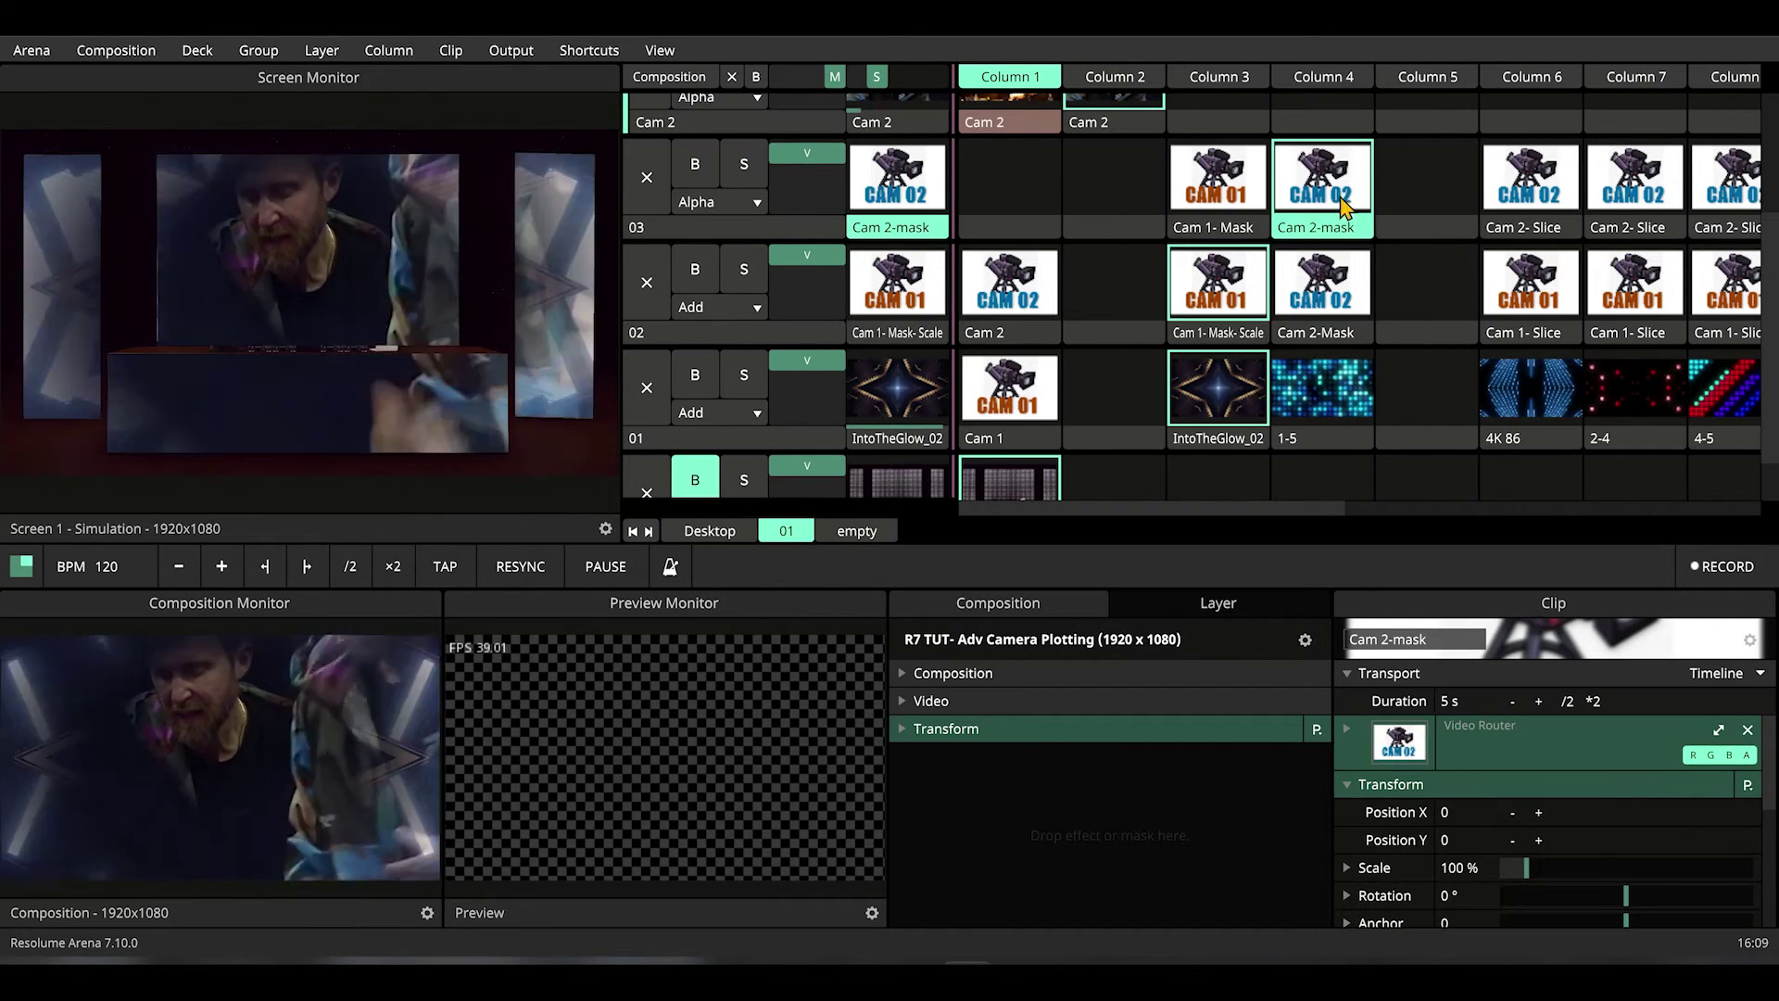
click(1325, 396)
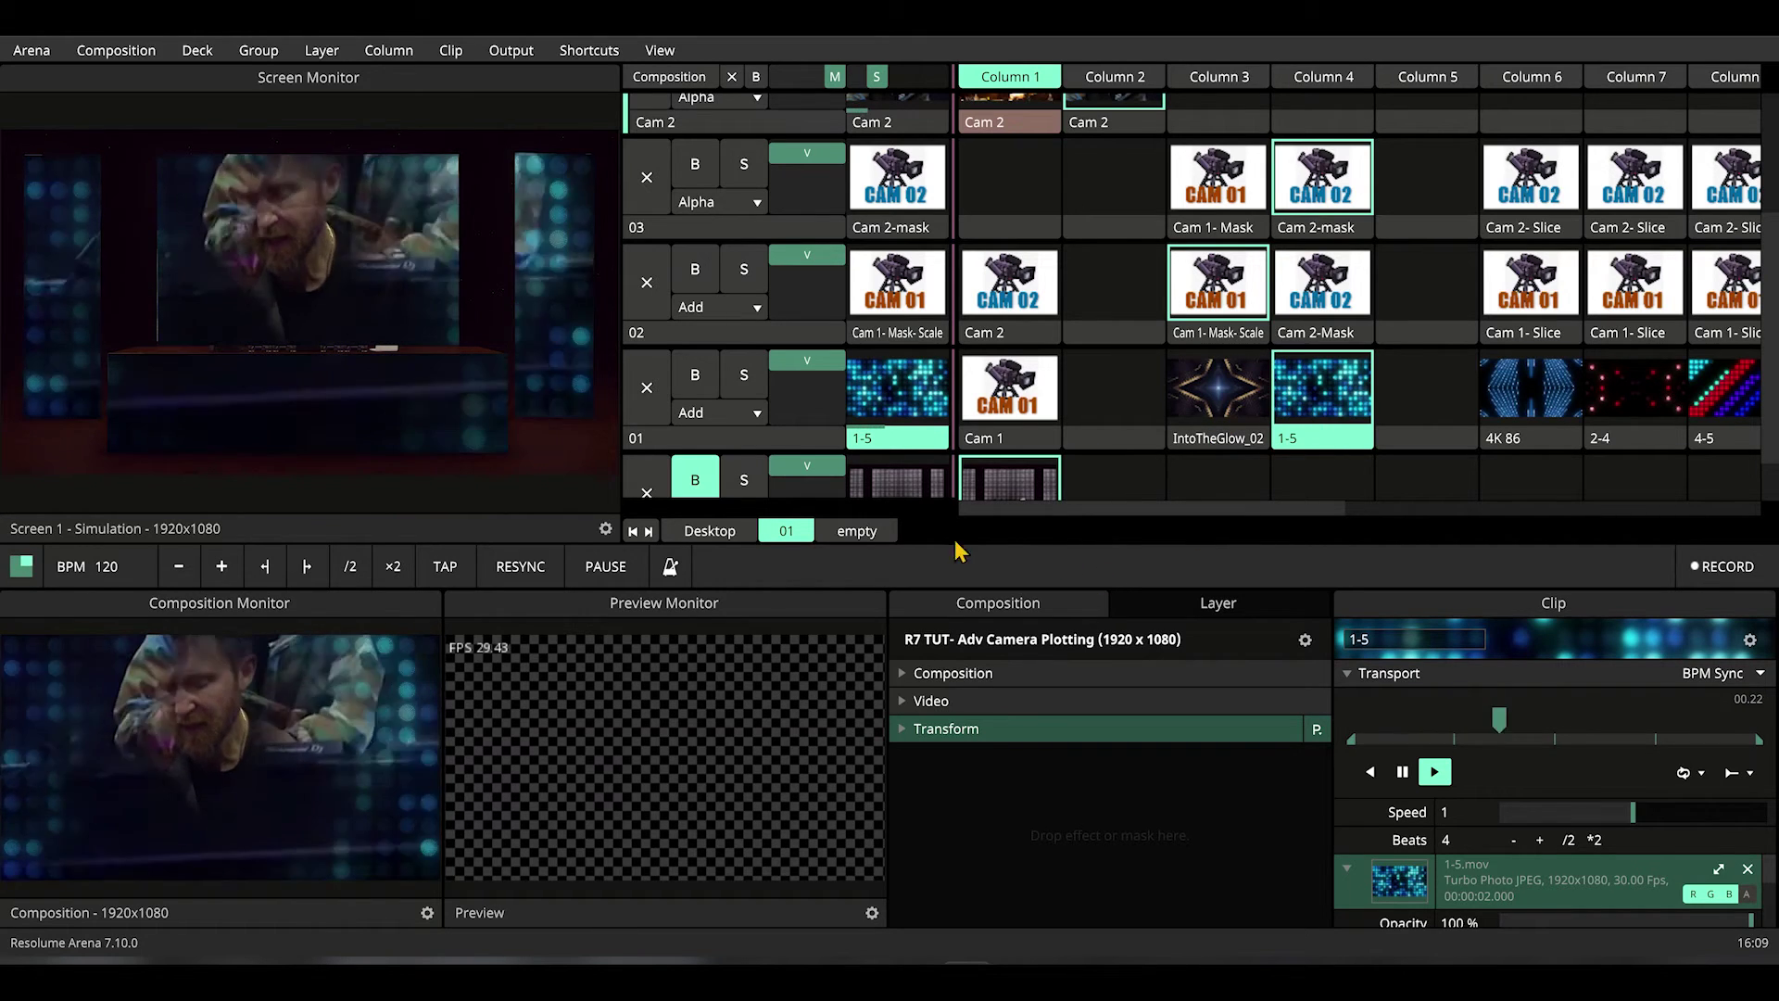
Step: Clear layers 03 and 02 and play the 4K 86 background clip in column 6 of layer 01
drag(1097, 506, 1300, 508)
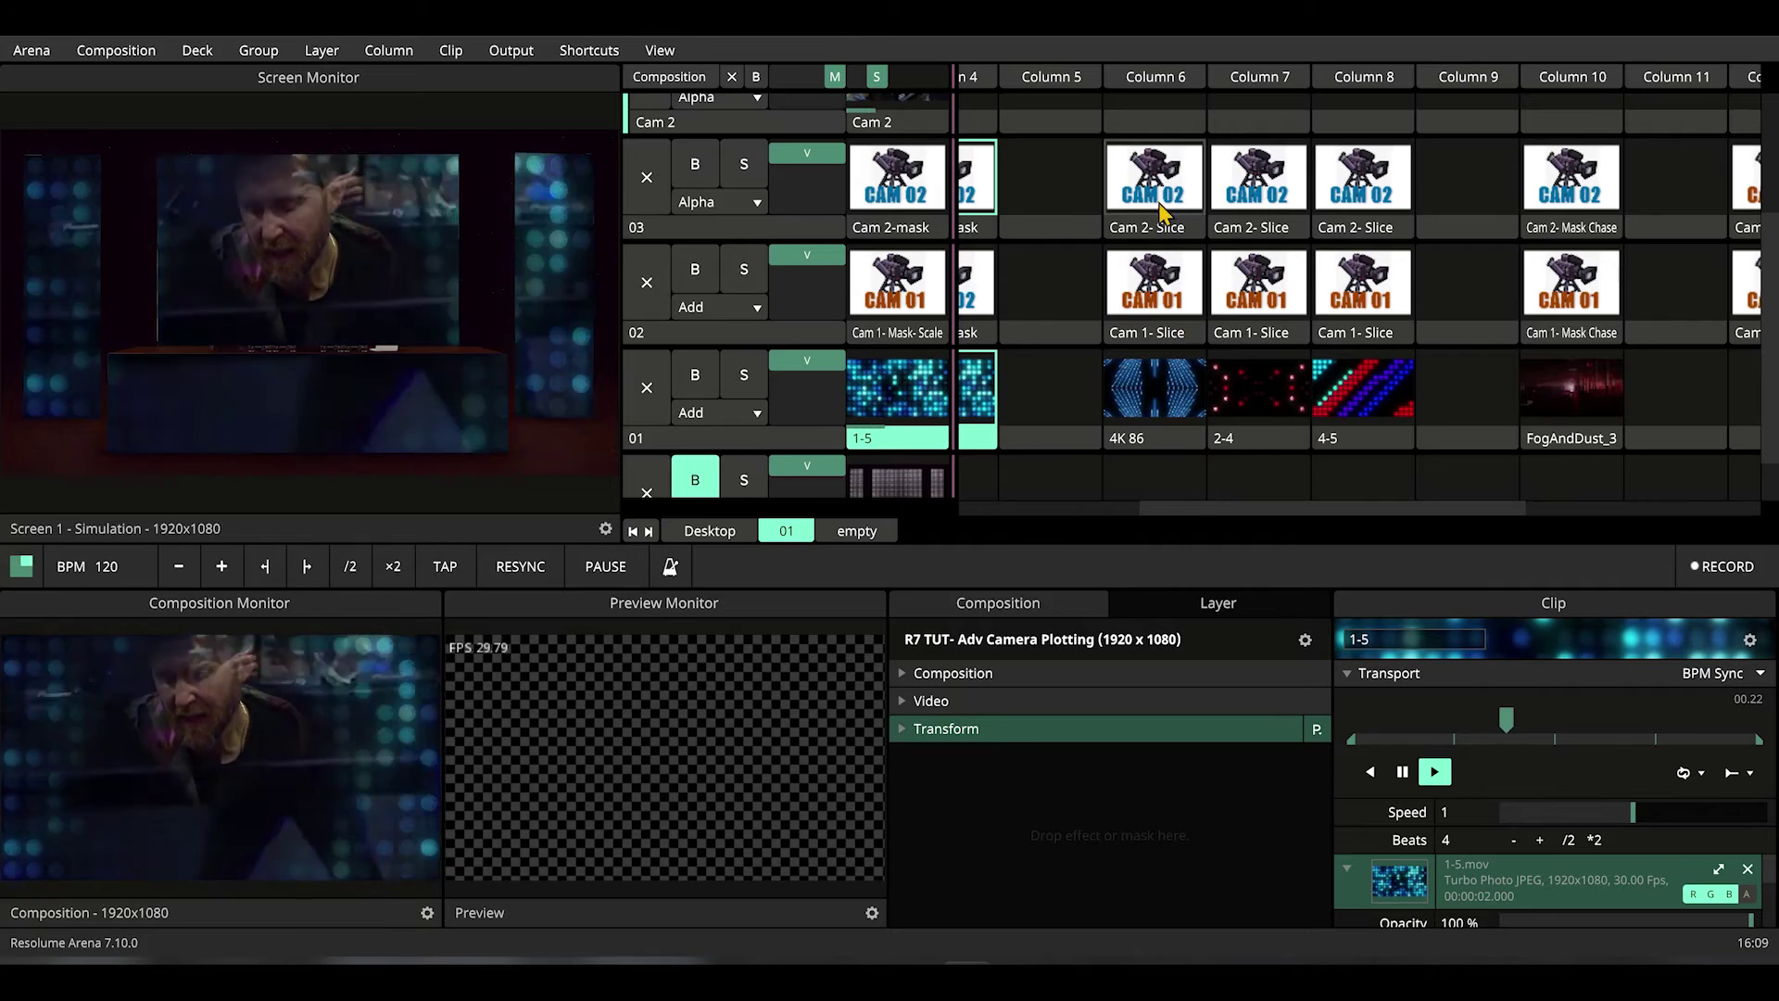
click(1050, 177)
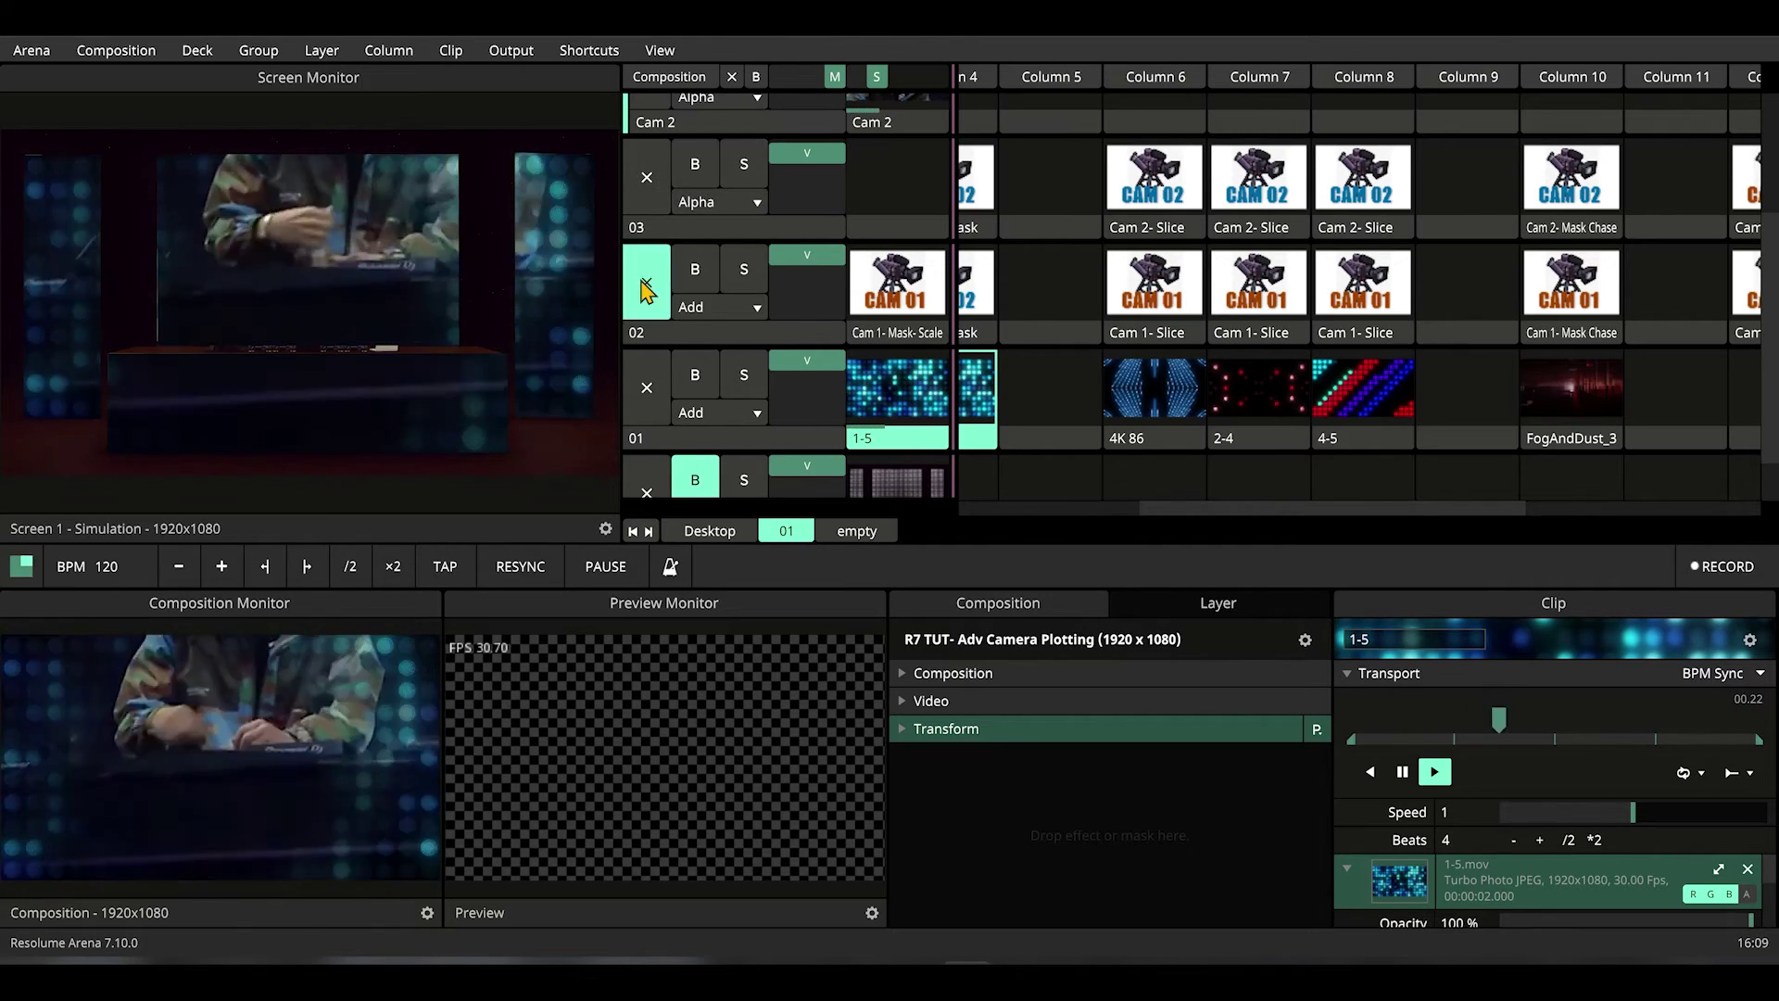
click(1065, 280)
click(1151, 408)
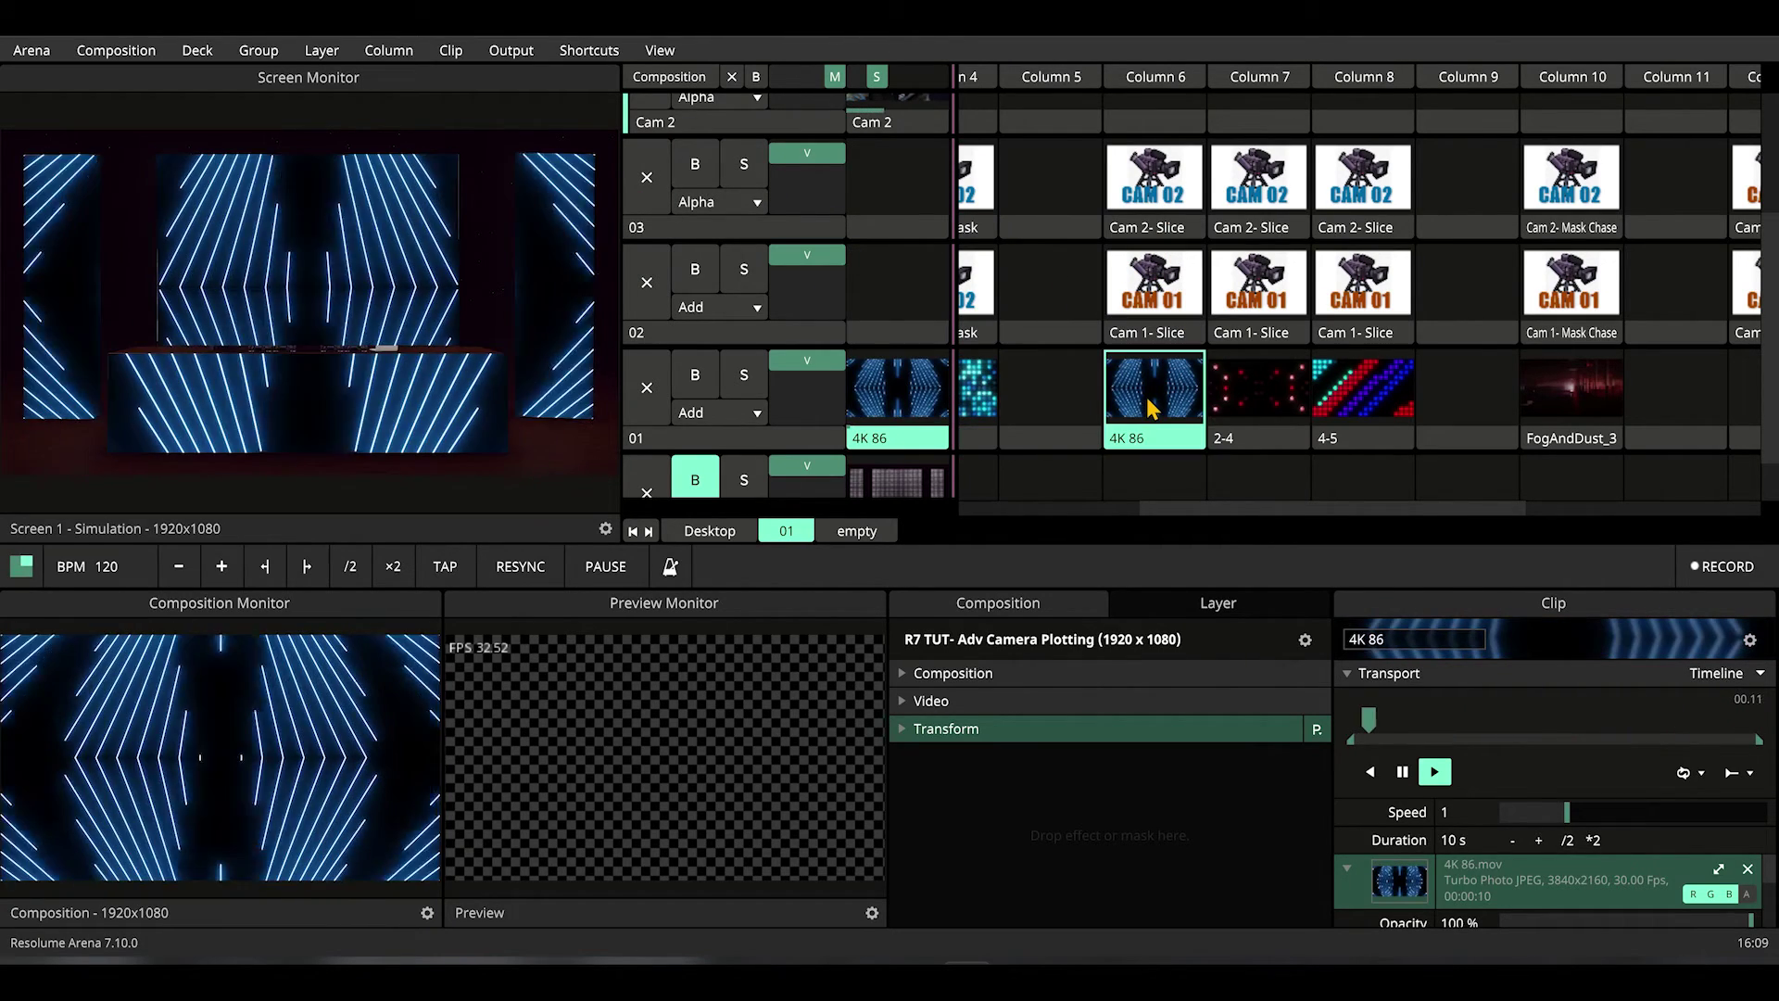
scroll(1216, 336, up, 1)
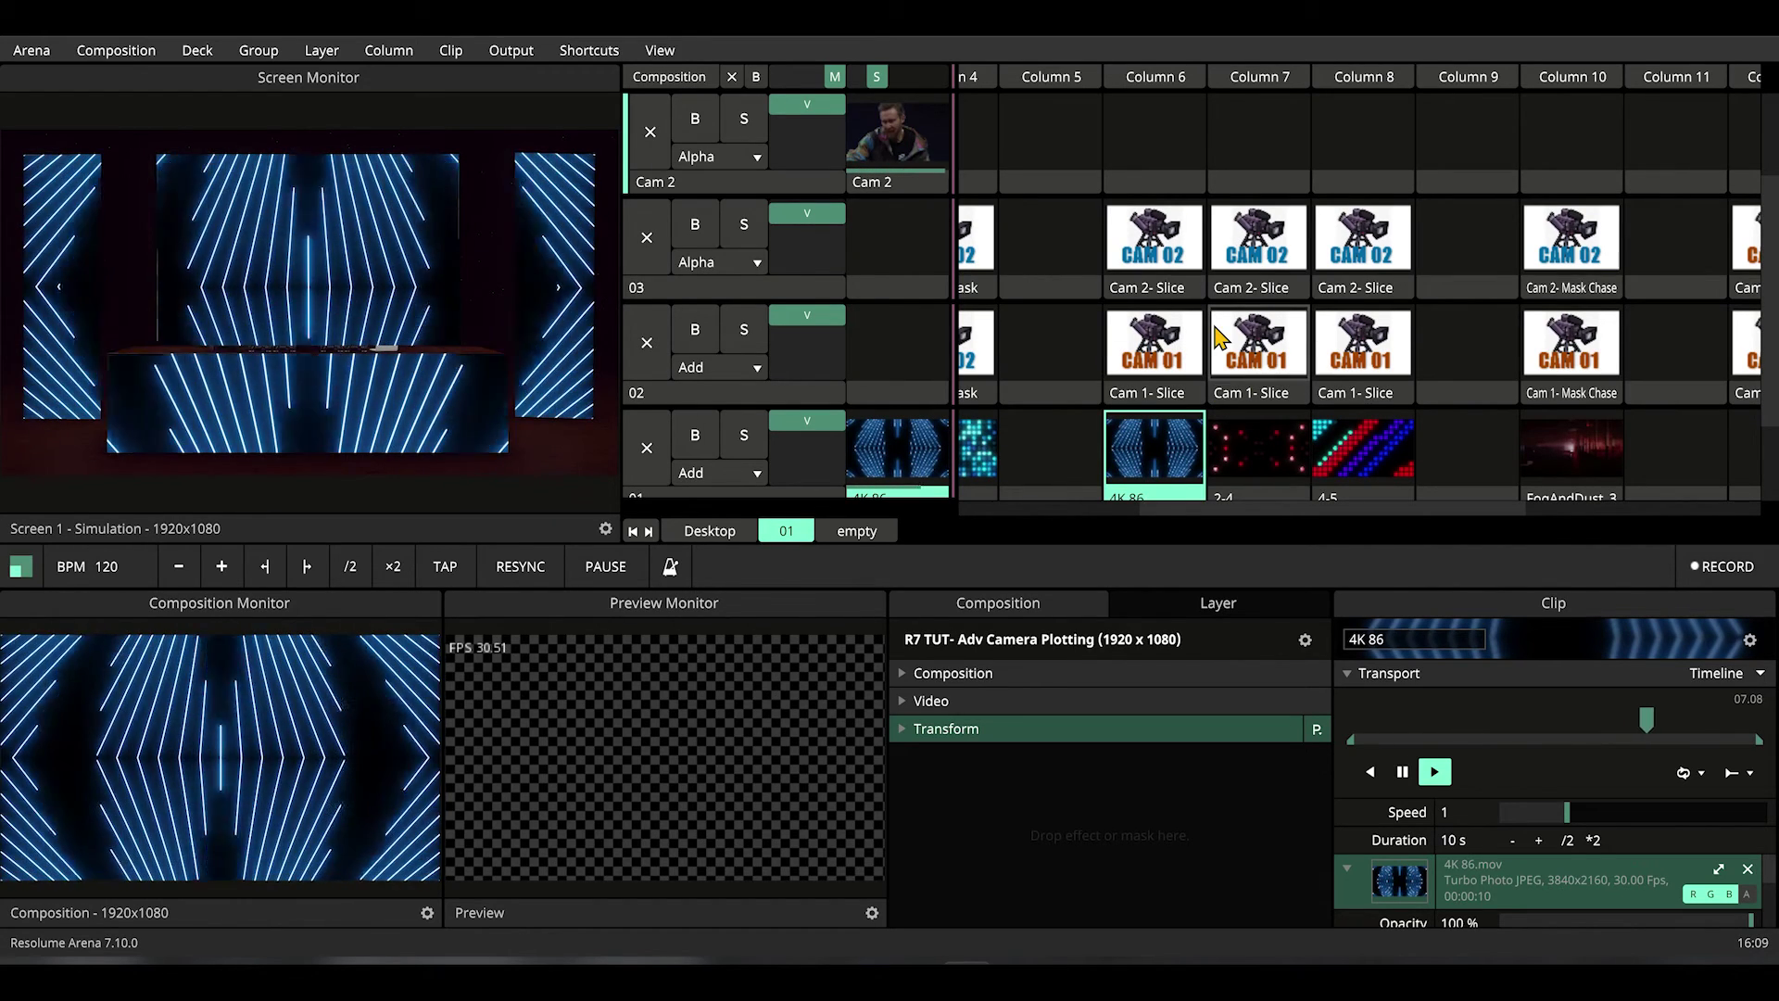
Step: Check the MIDI mappings of the camera slice clips in columns 6 to 8 and trigger them over the 4K 86 background
key(ctrl+m)
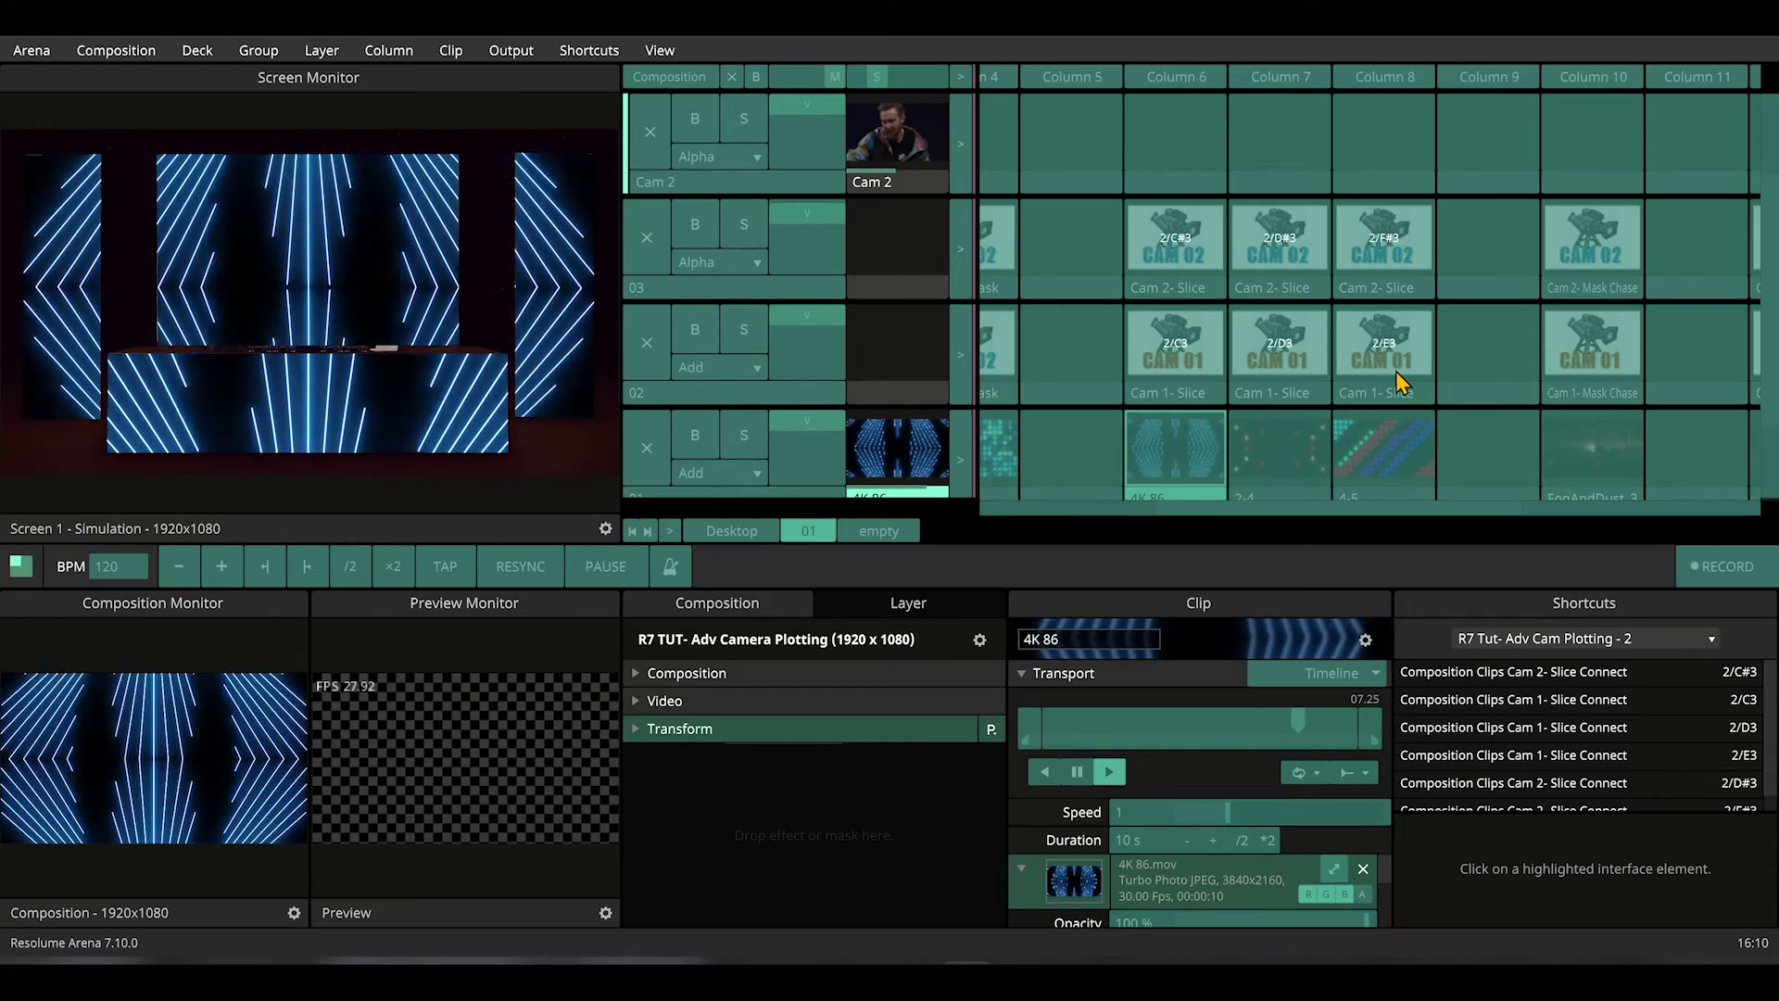
key(ctrl+m)
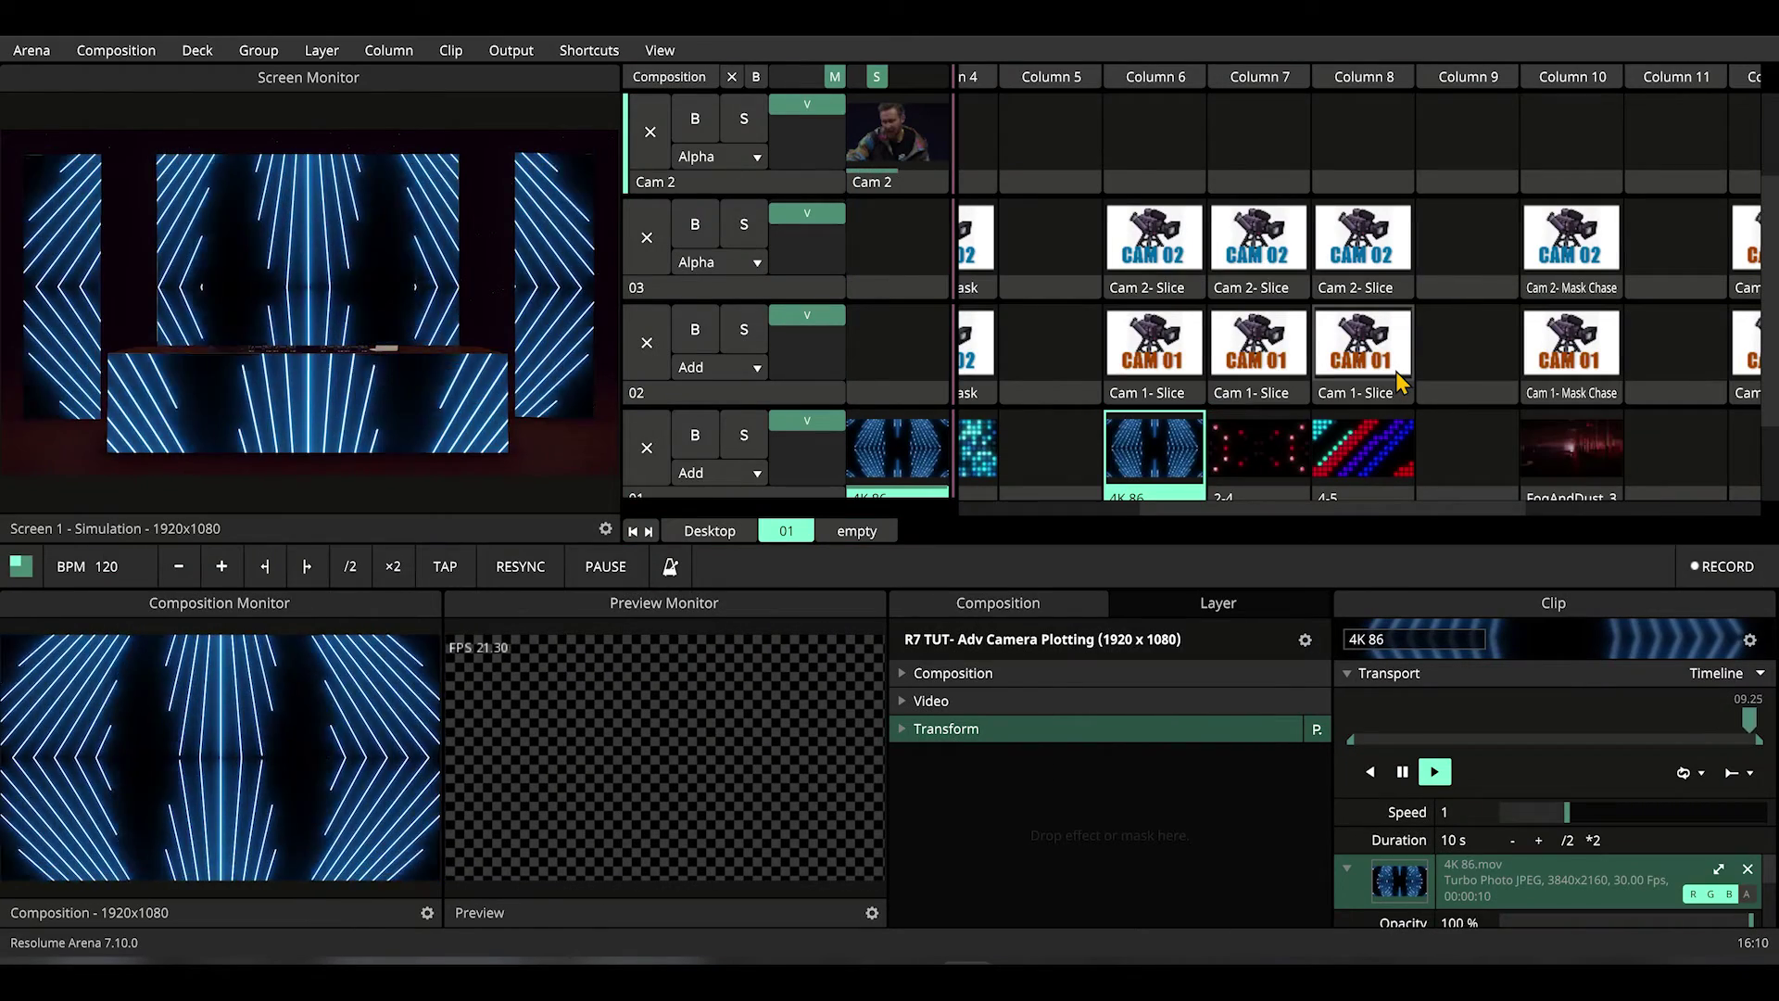
key(6)
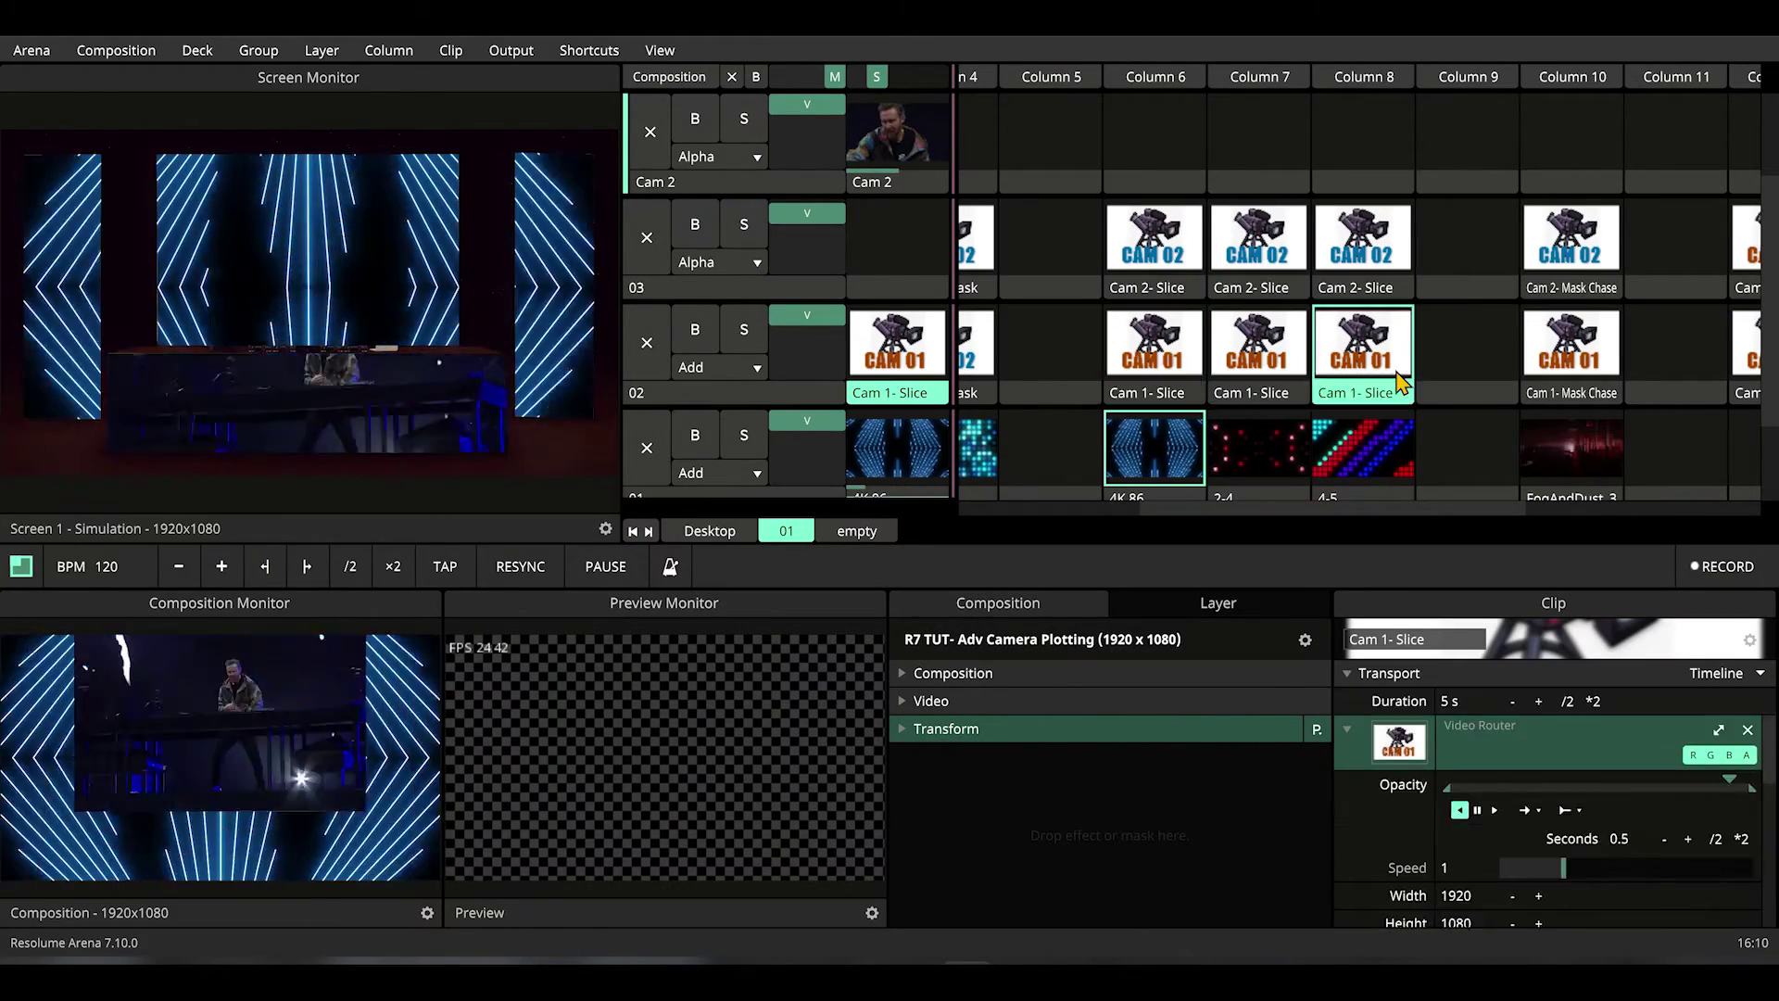
key(7)
key(8)
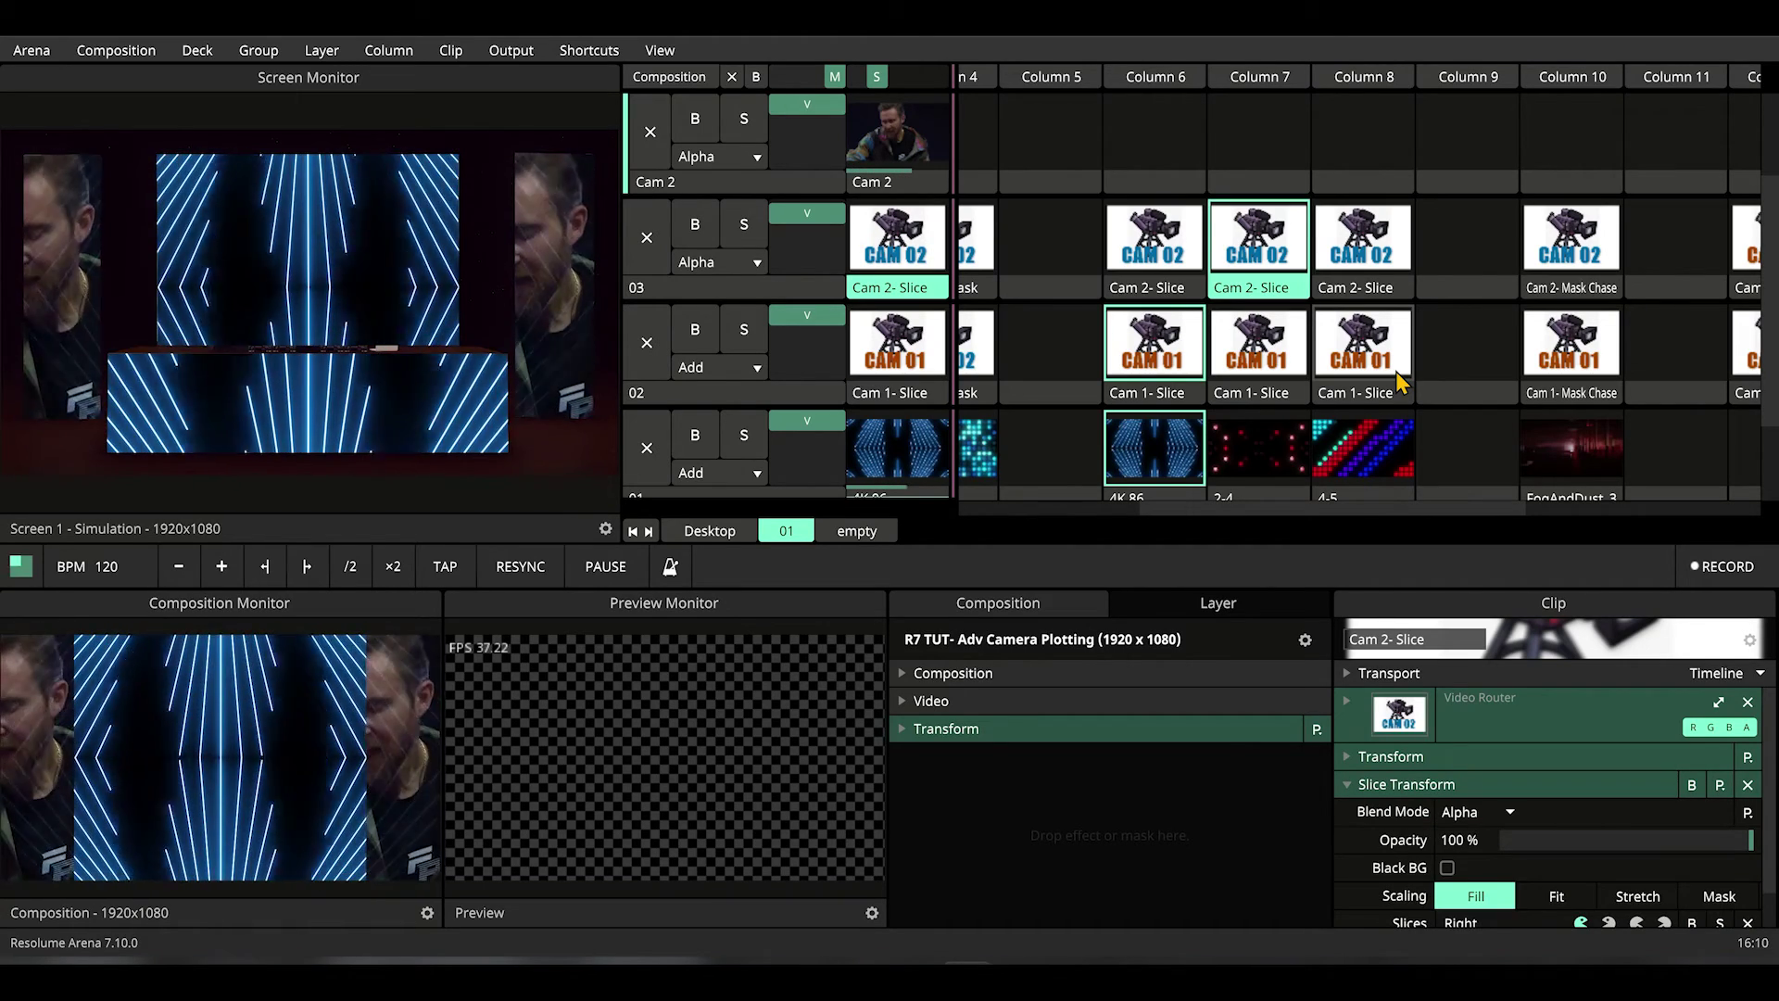
Step: Alternate Cam 2- Slice between columns 6 and 7 on layer 03, with Cam 1- Slice from column 8 playing on layer 02
key(6)
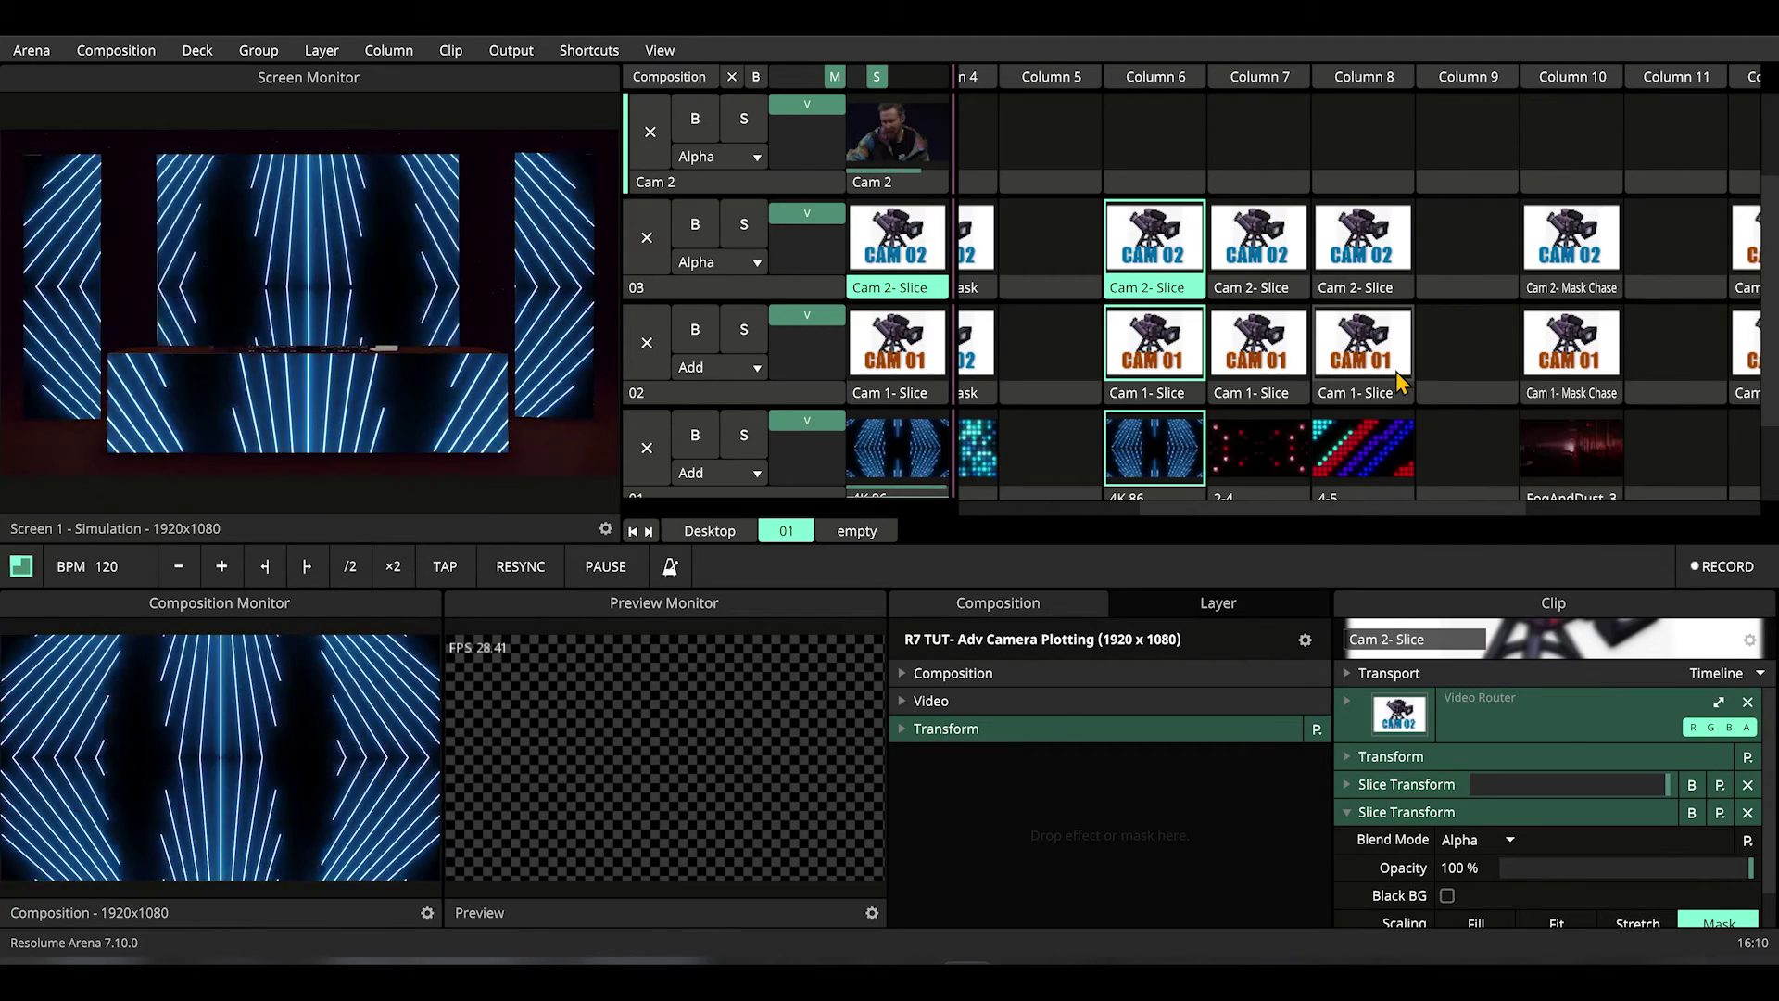
key(7)
key(6)
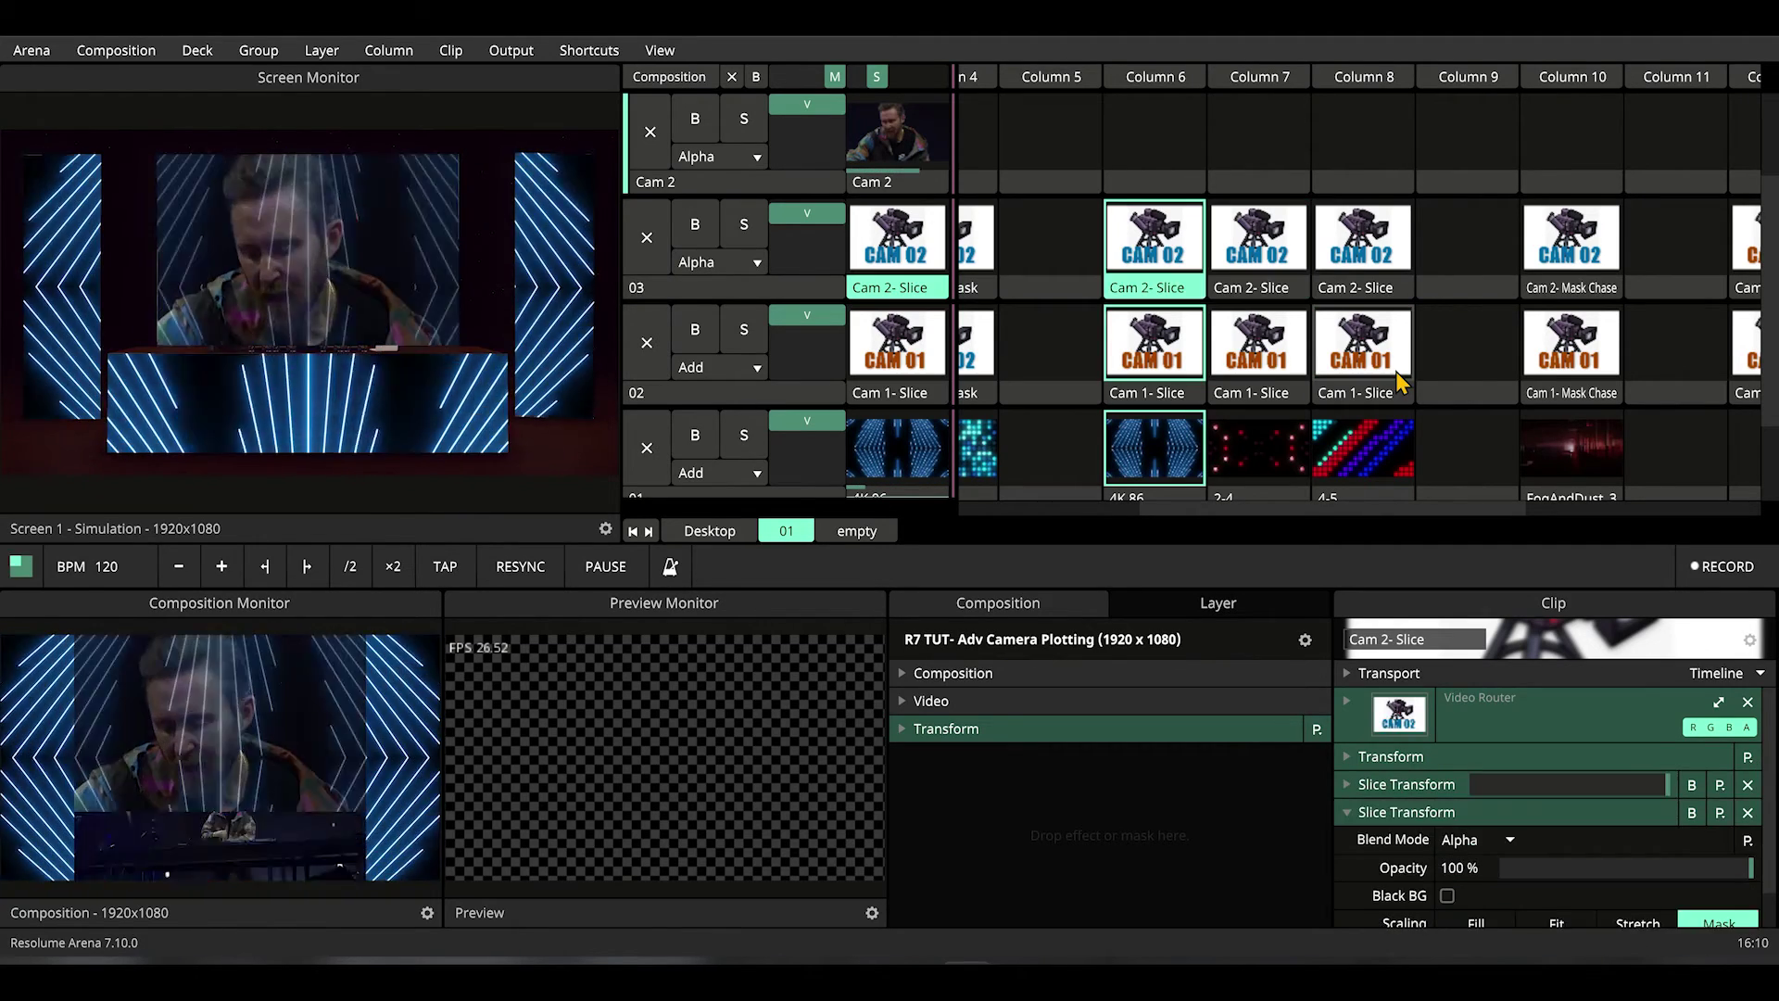
key(7)
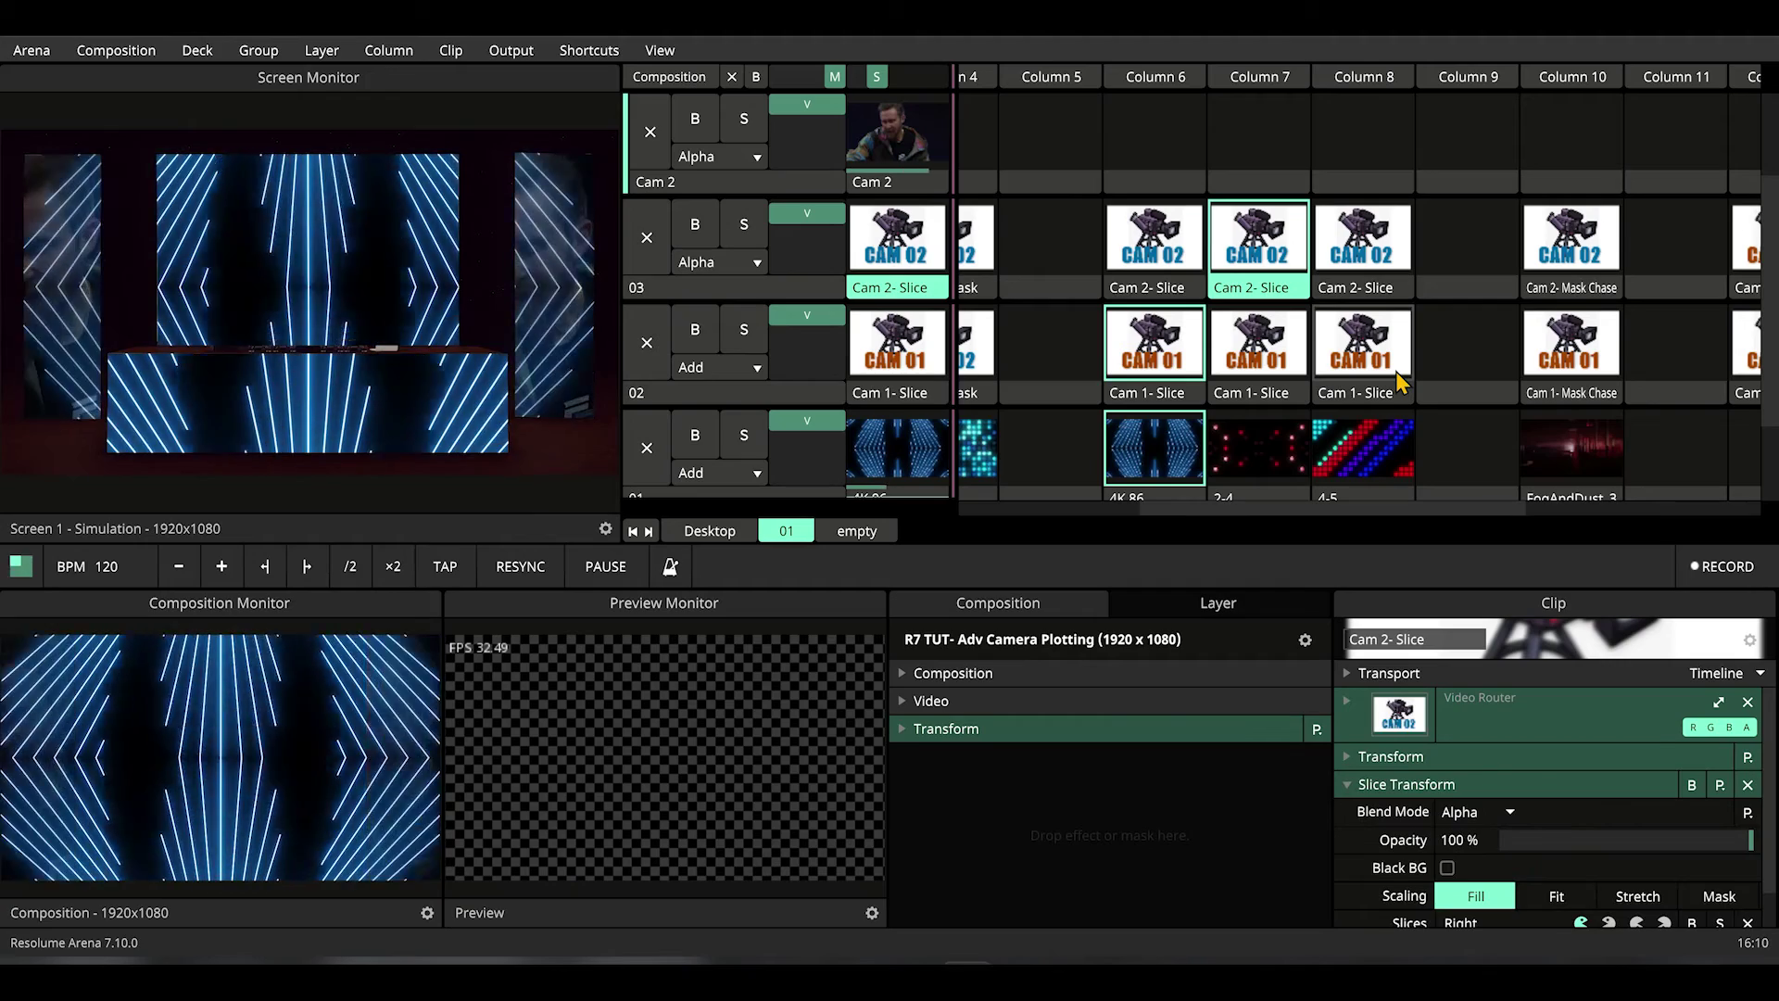
key(6)
click(1396, 371)
key(6)
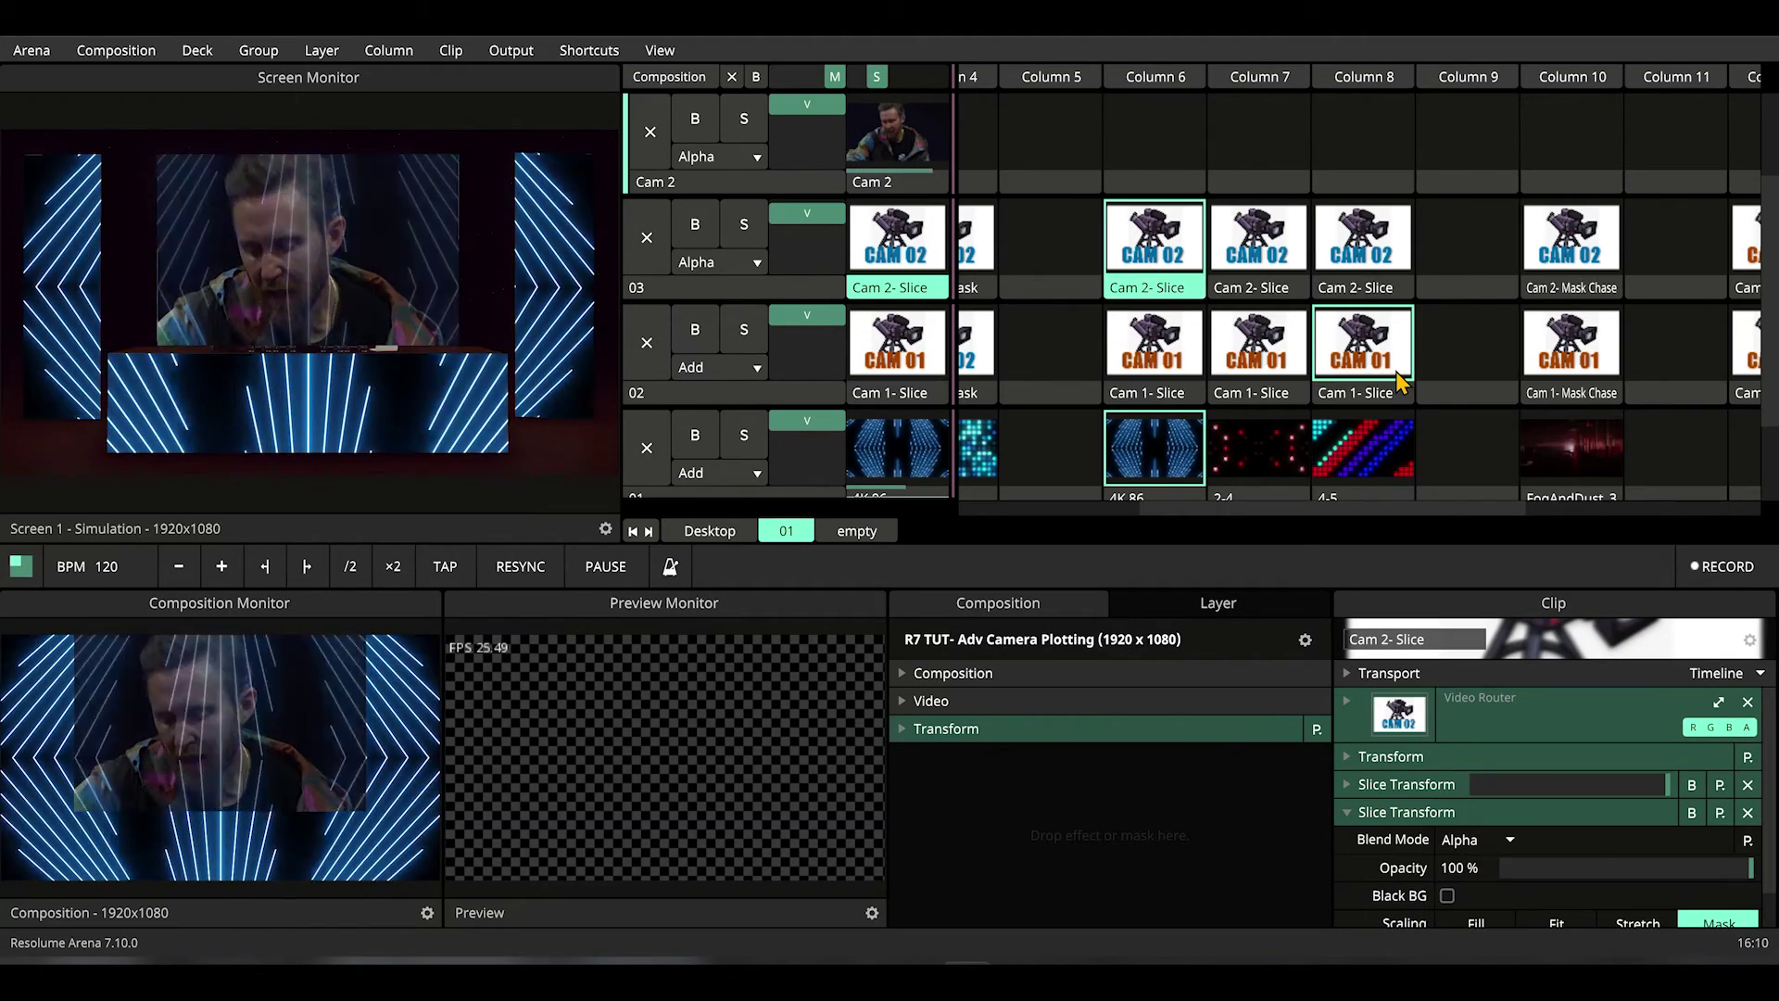
key(7)
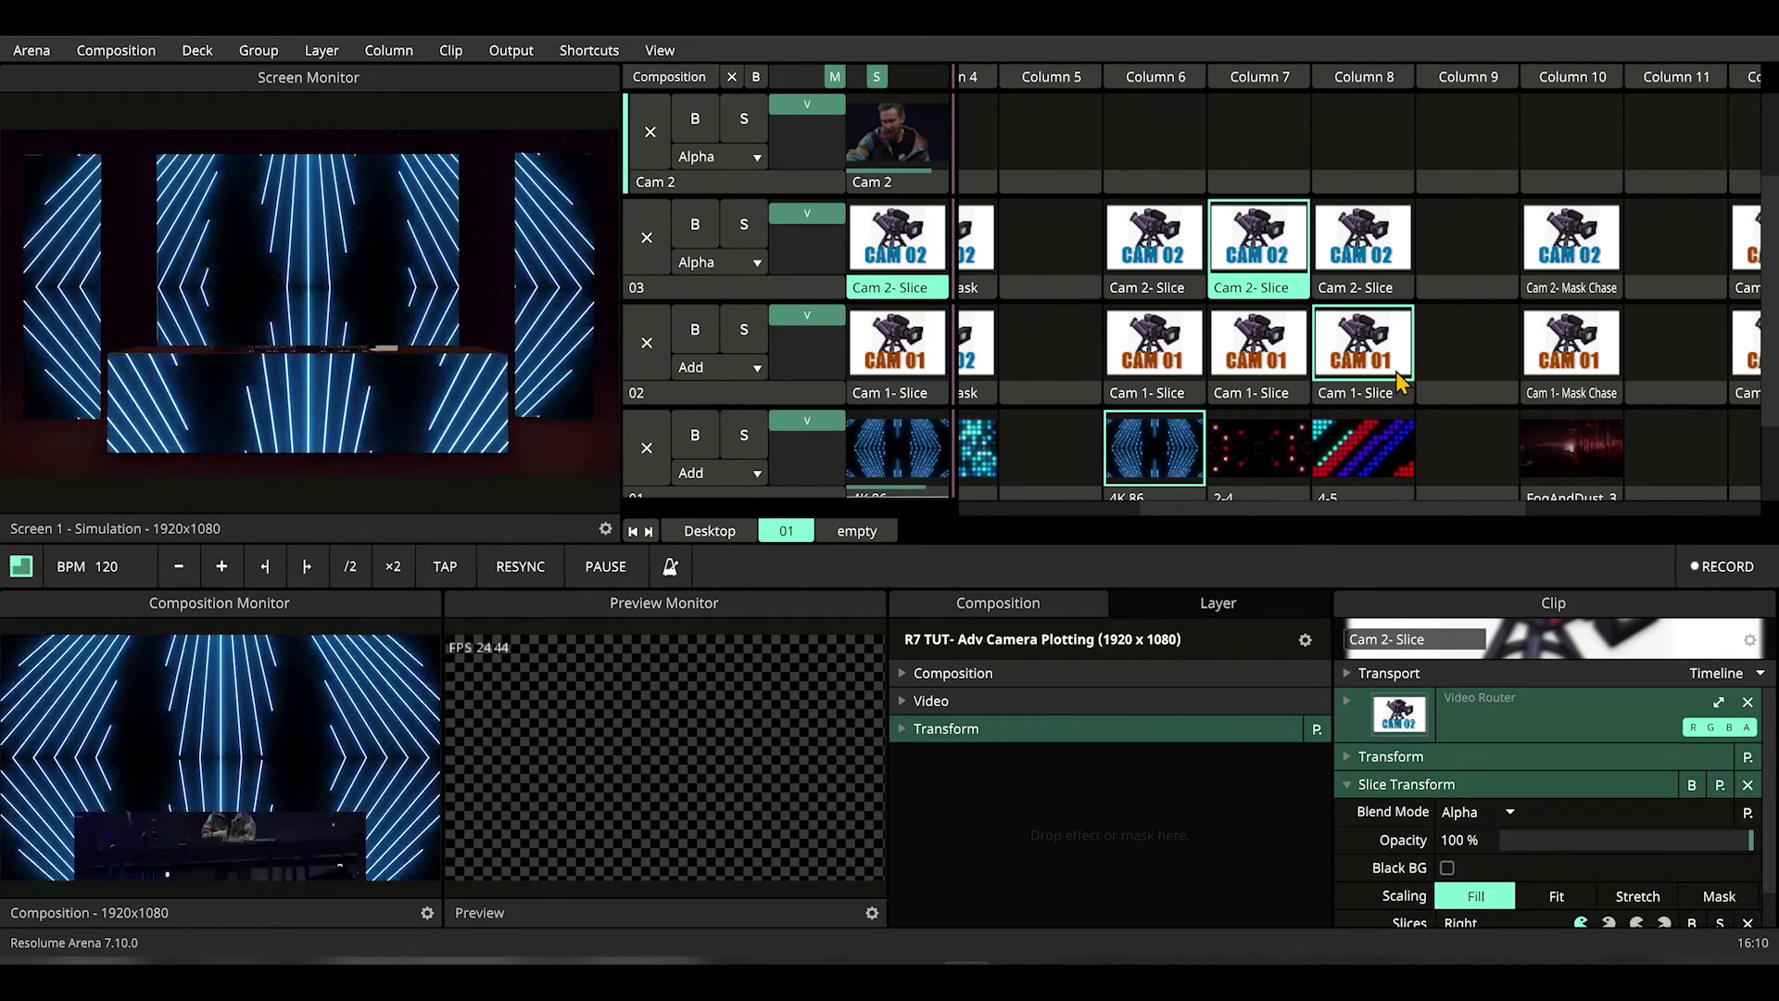
Step: Play the Cam 1- Slice and Cam 2- Slice clips of columns 6 to 8 in rapid alternation over the background
key(y)
key(u)
key(i)
key(u)
key(y)
key(u)
key(i)
key(7)
key(6)
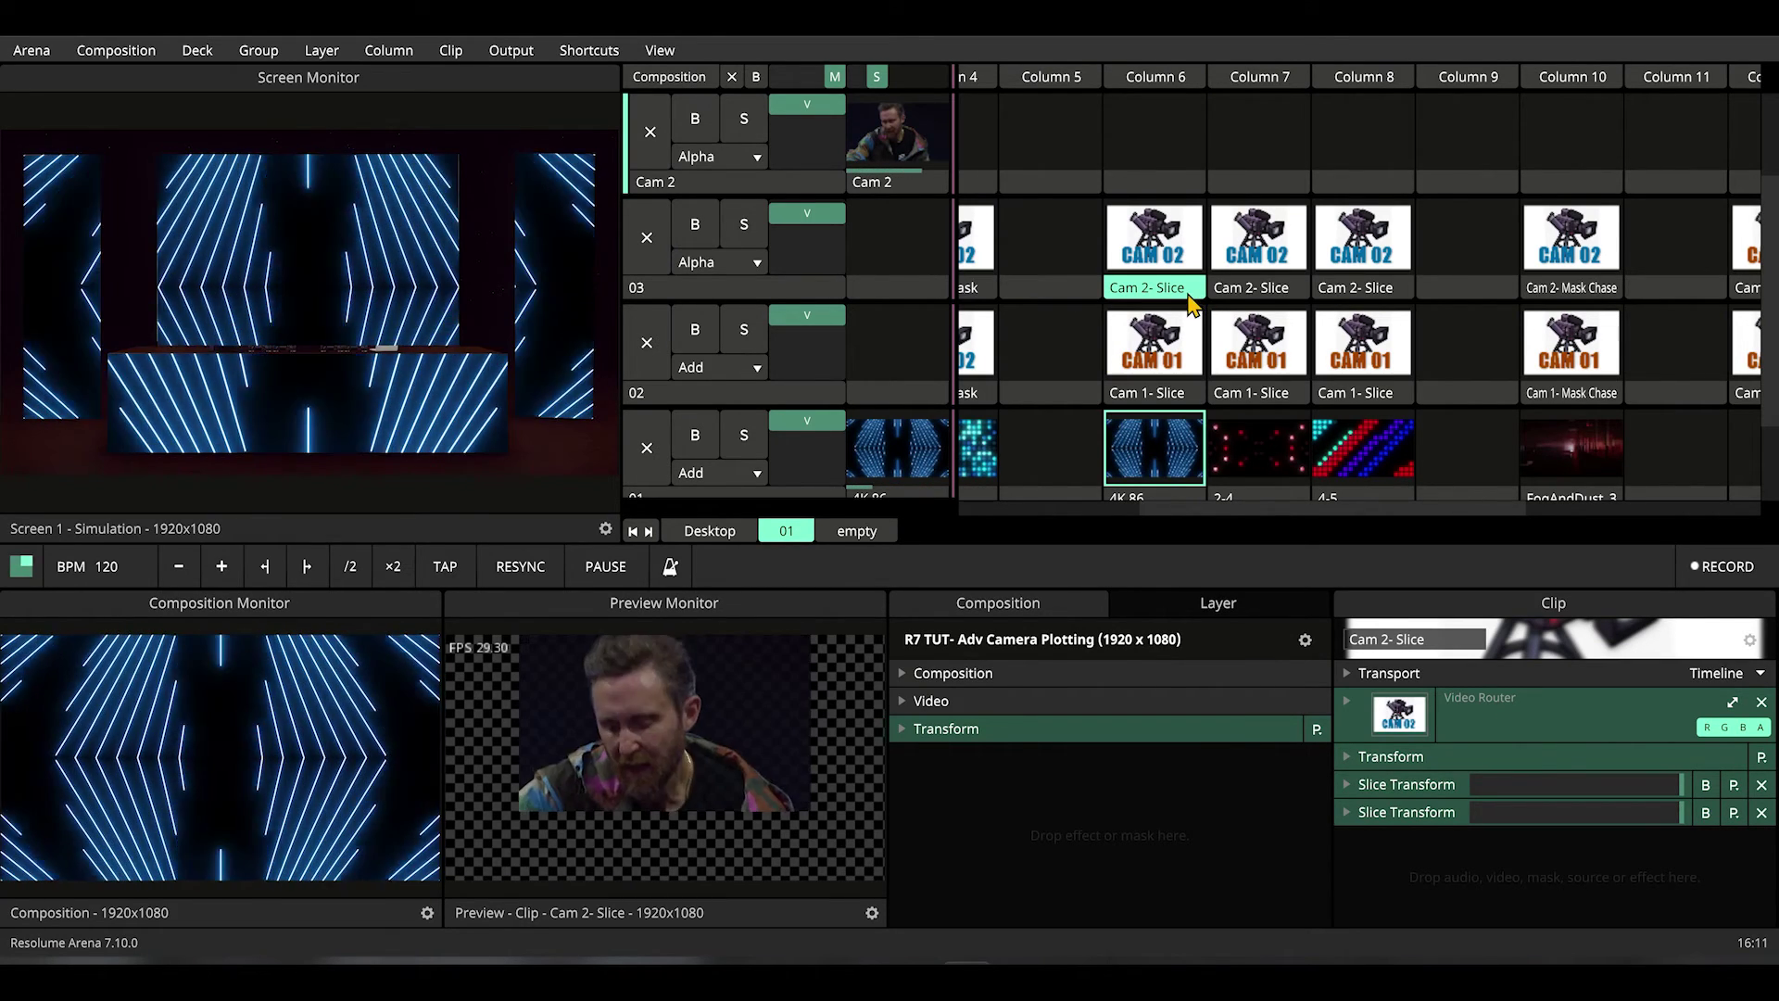
Step: Show the Slice Transform settings of Cam 2- Slice and Cam 1- Slice in column 7, and trigger more slice combinations
click(1253, 287)
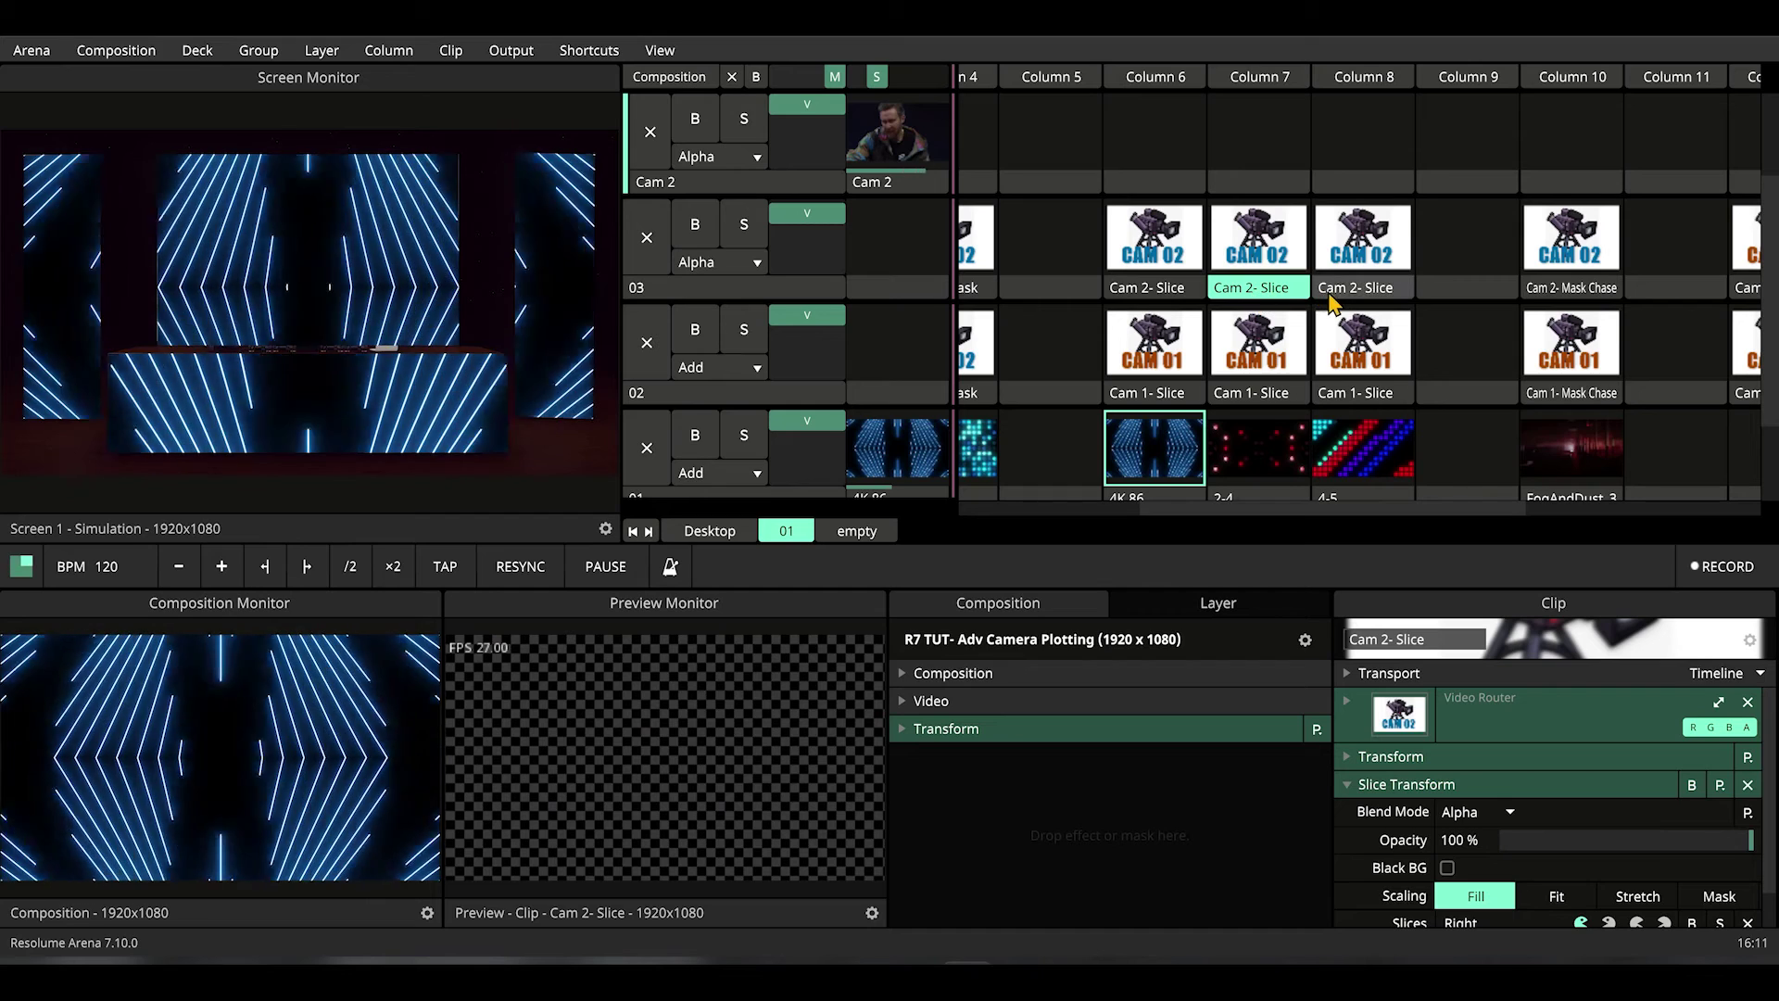
click(1251, 352)
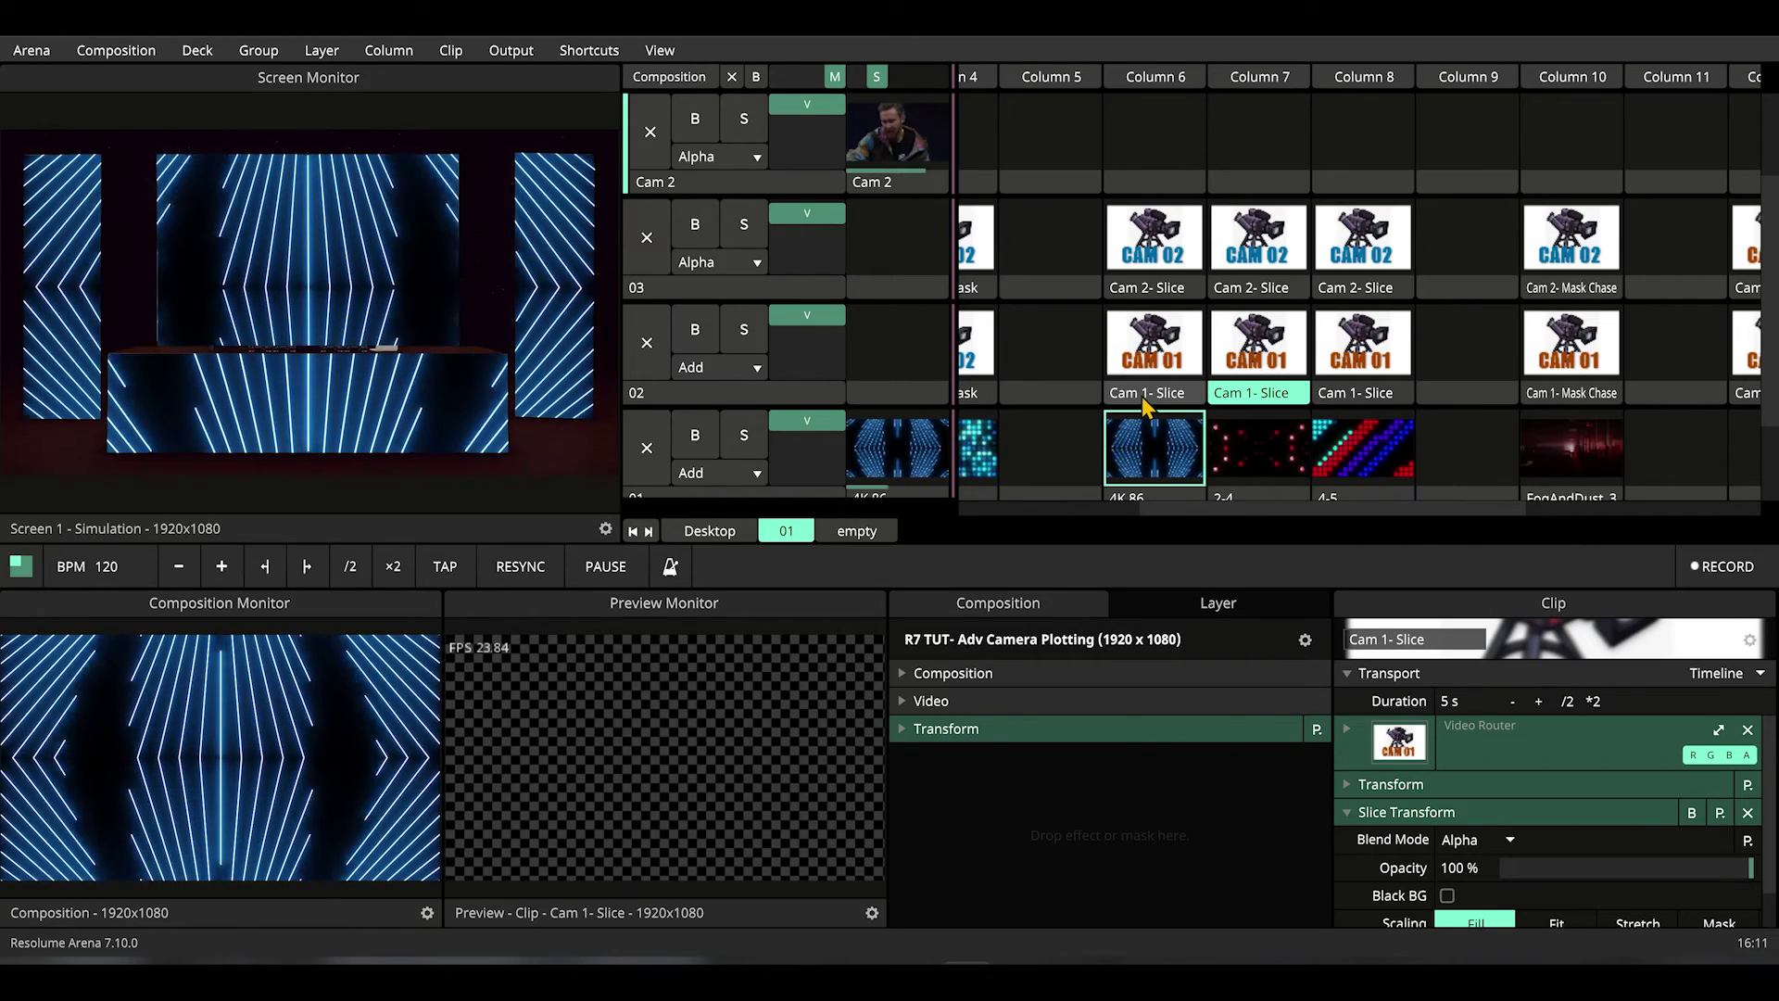
key(2)
key(5)
key(4)
key(5)
key(2)
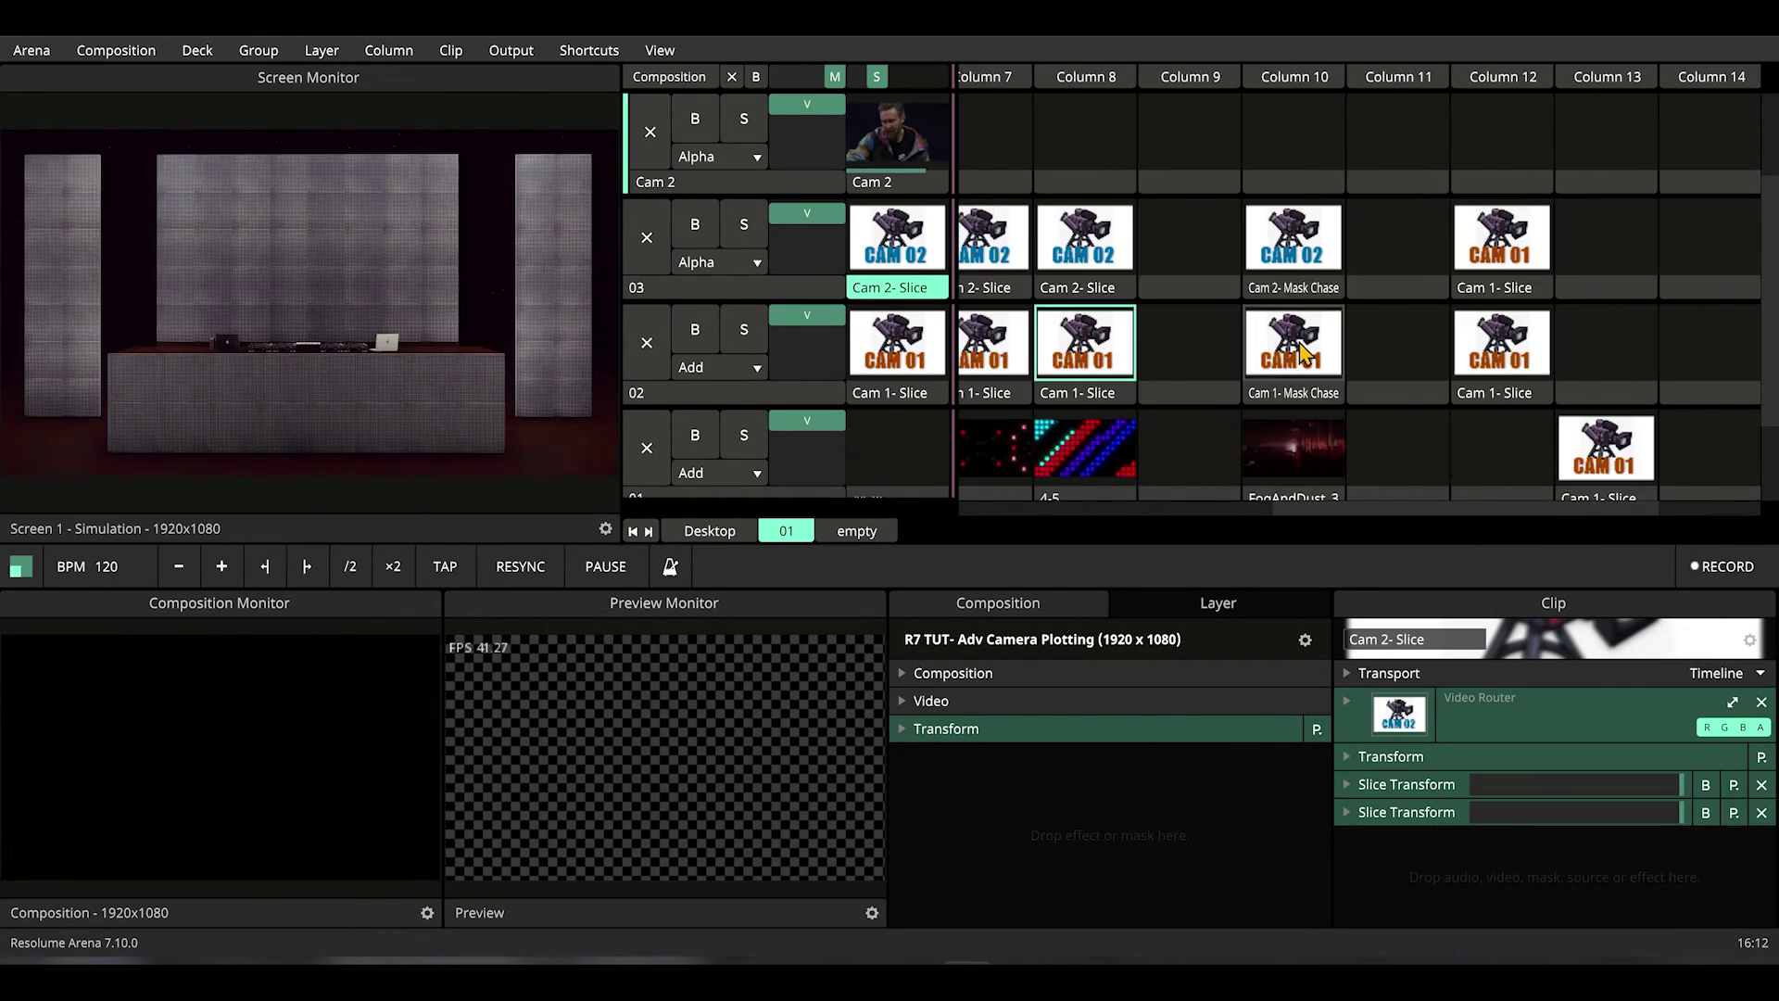
Step: Trigger Cam 1- Mask Chase in column 10 of layer 02 and examine its first Slice Transform's opacity envelope, scaling and slices
click(1302, 352)
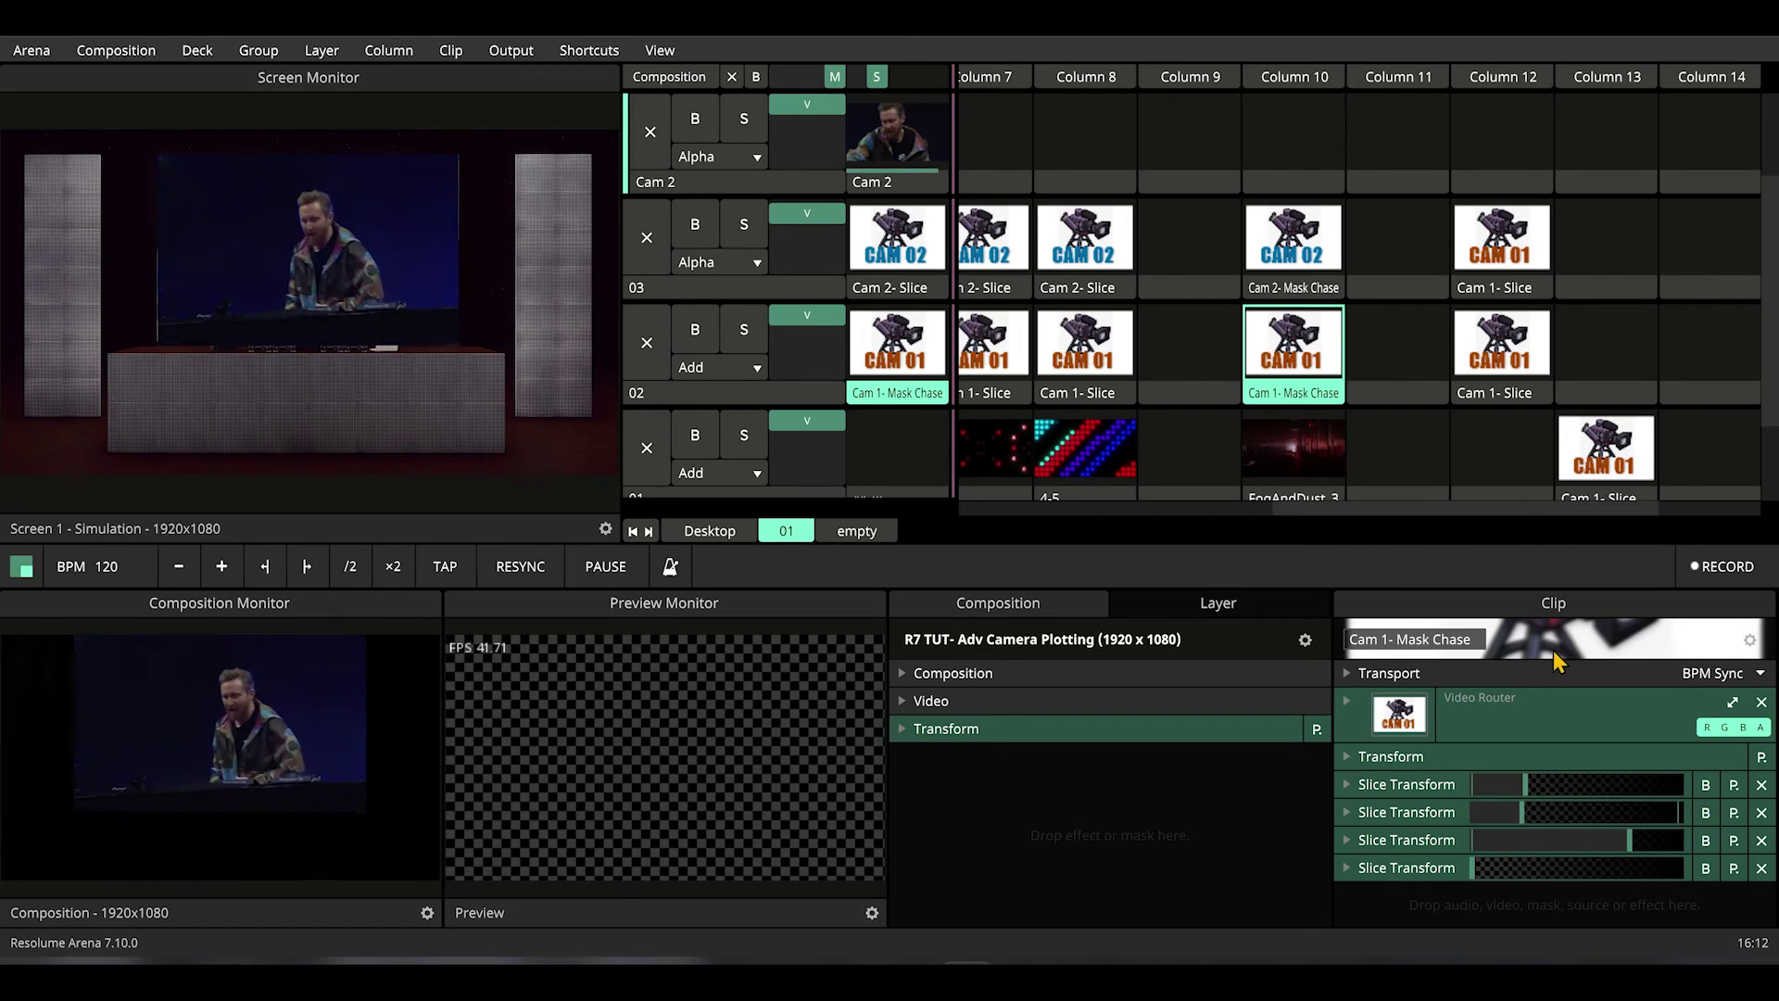
click(1375, 785)
scroll(1397, 783, down, 3)
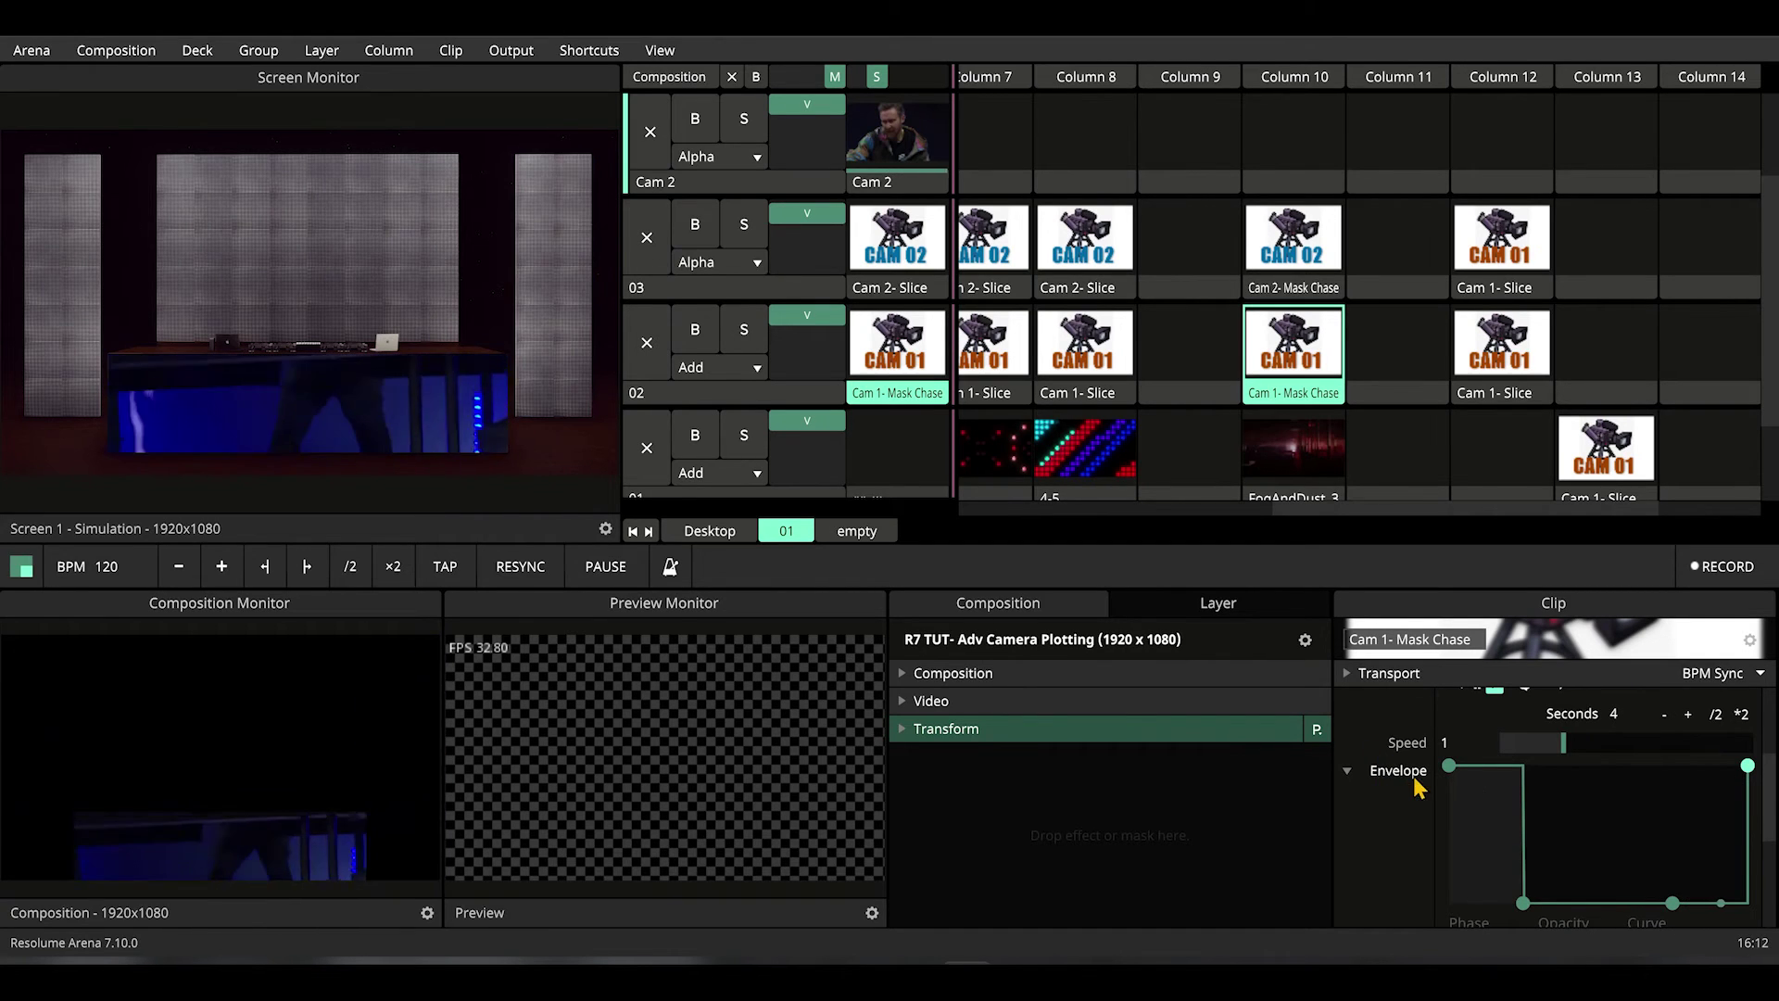
scroll(1607, 814, up, 2)
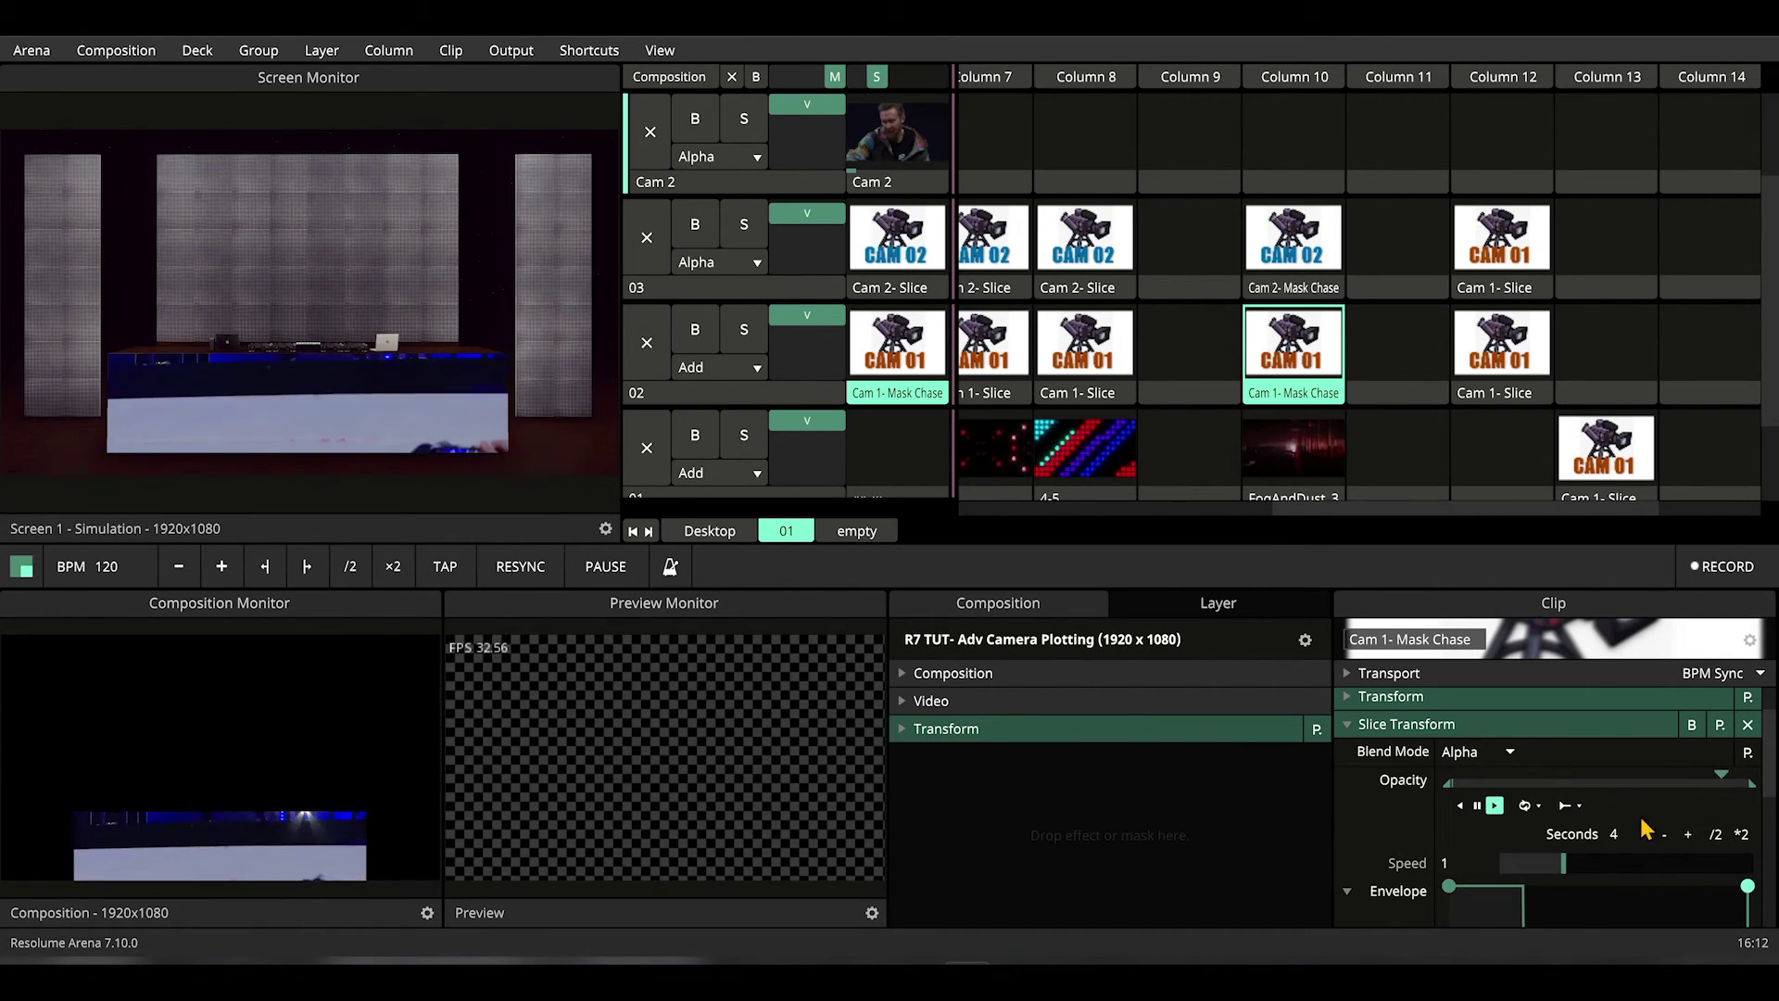
scroll(1658, 813, down, 2)
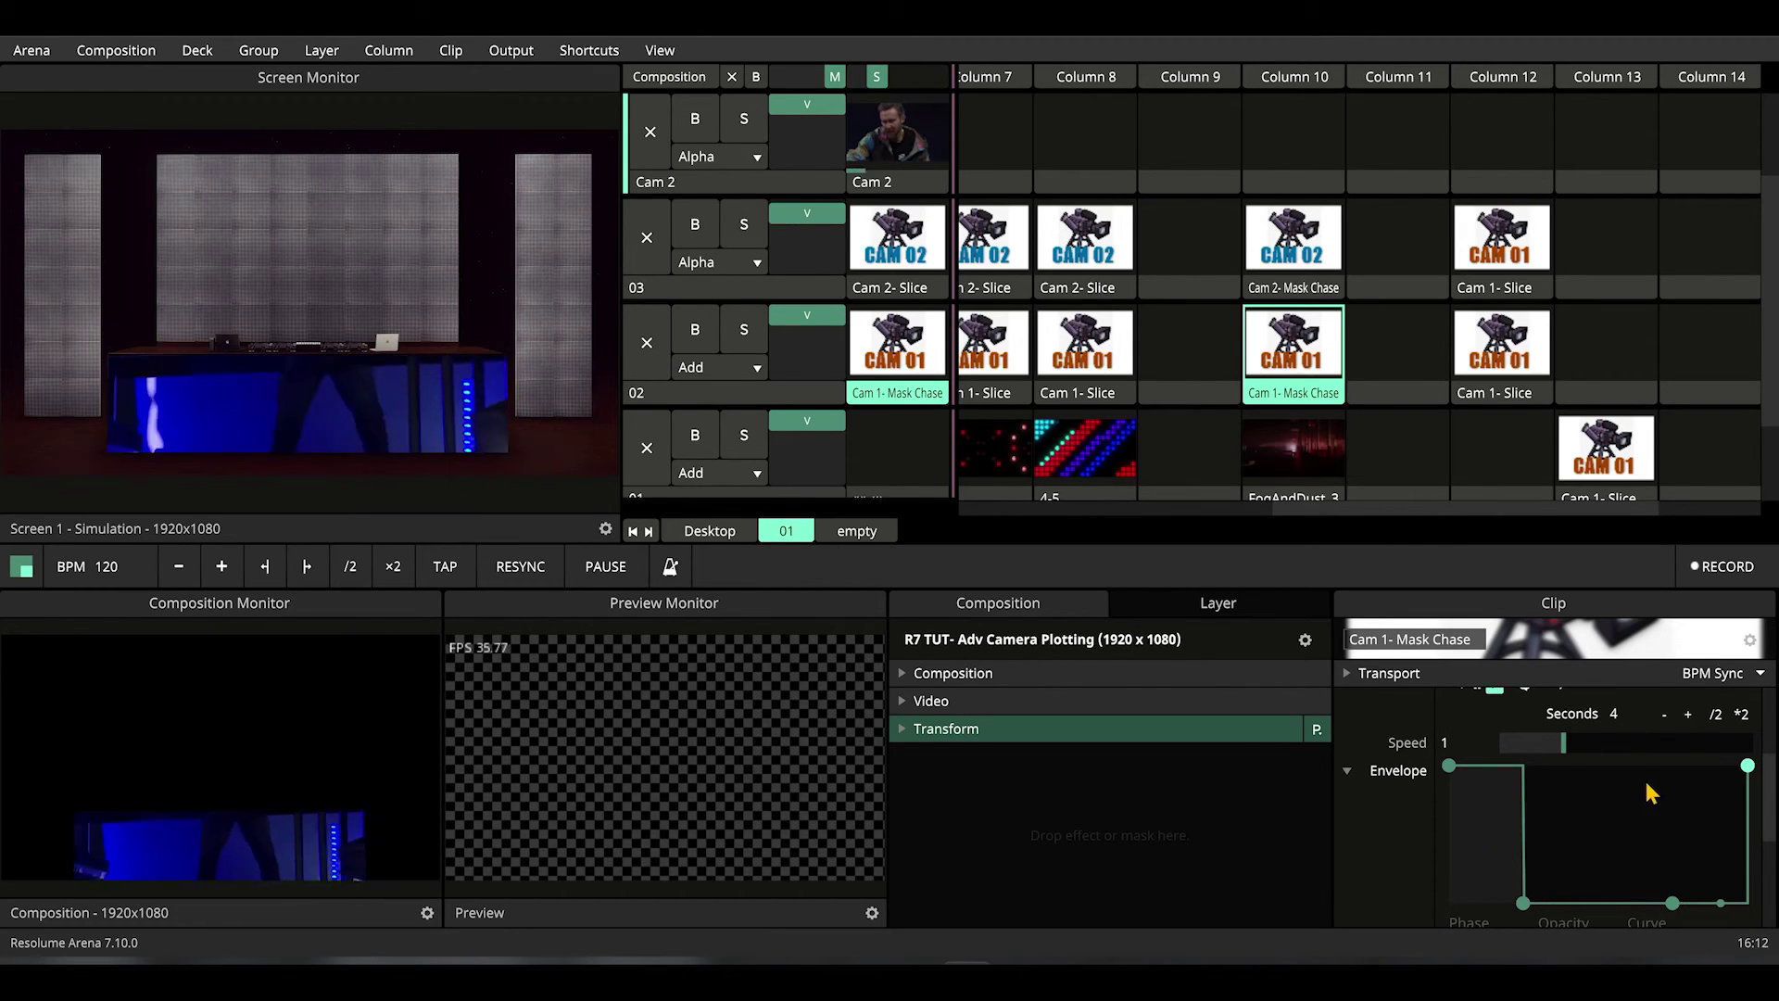
scroll(1628, 786, down, 2)
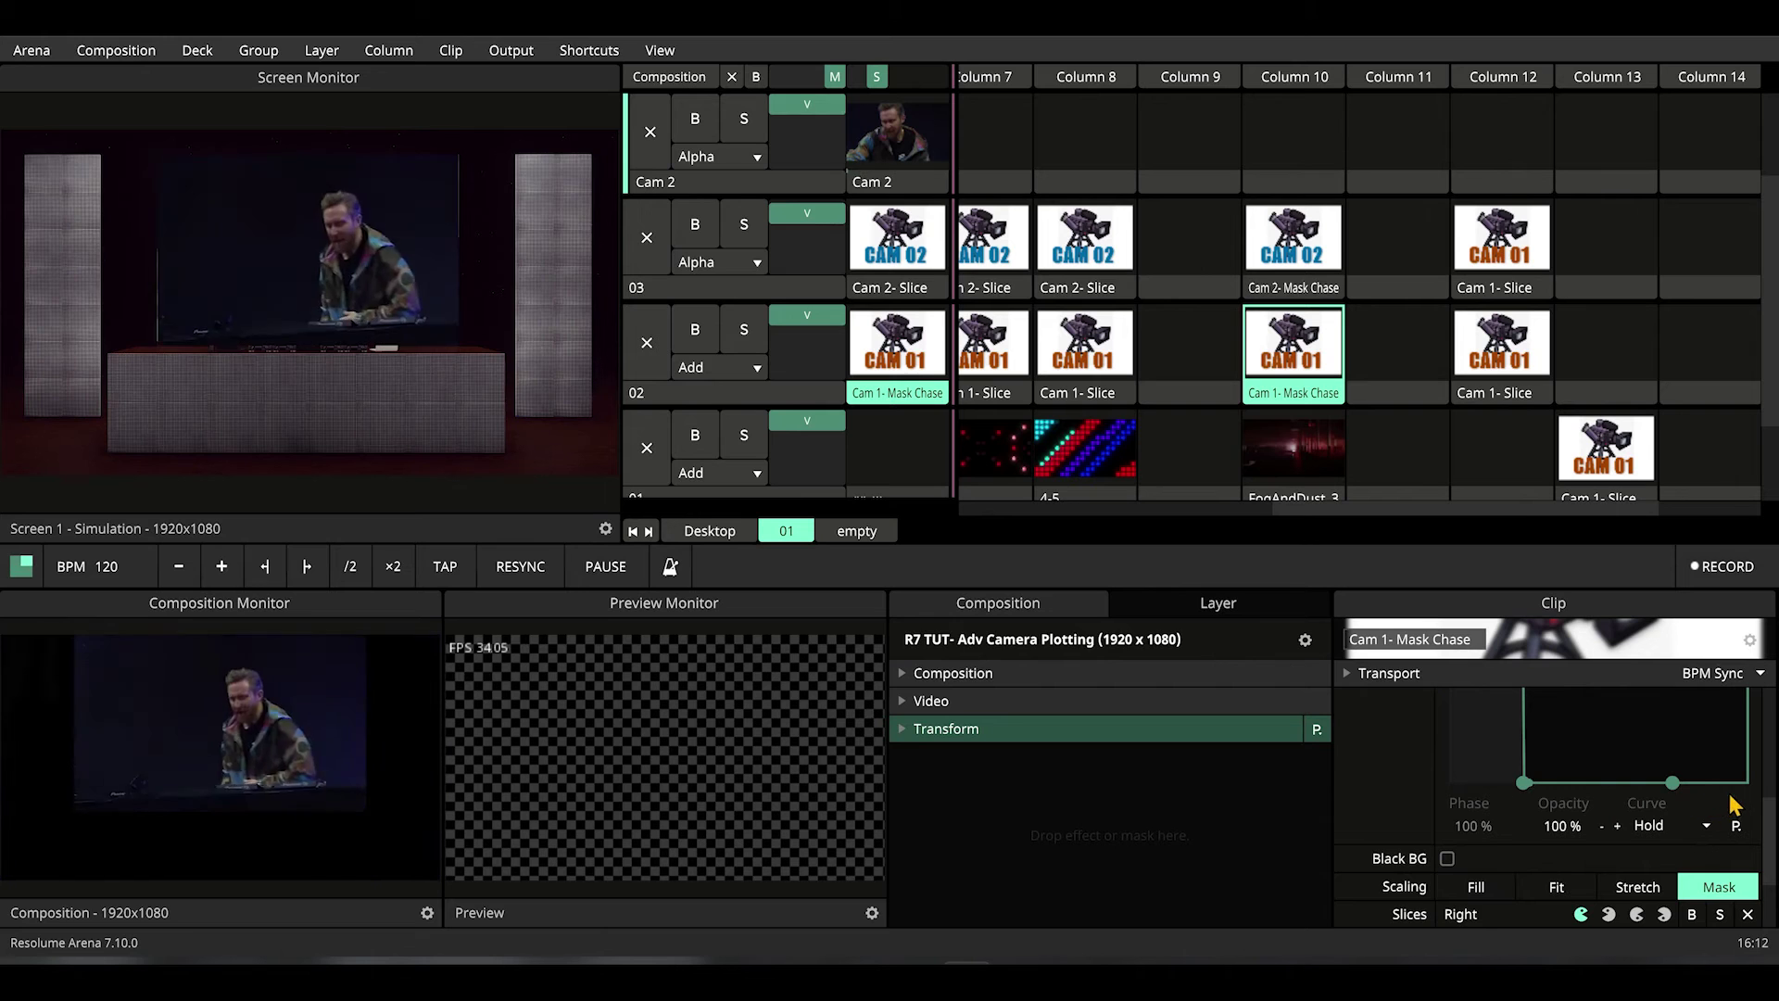
scroll(1612, 806, down, 2)
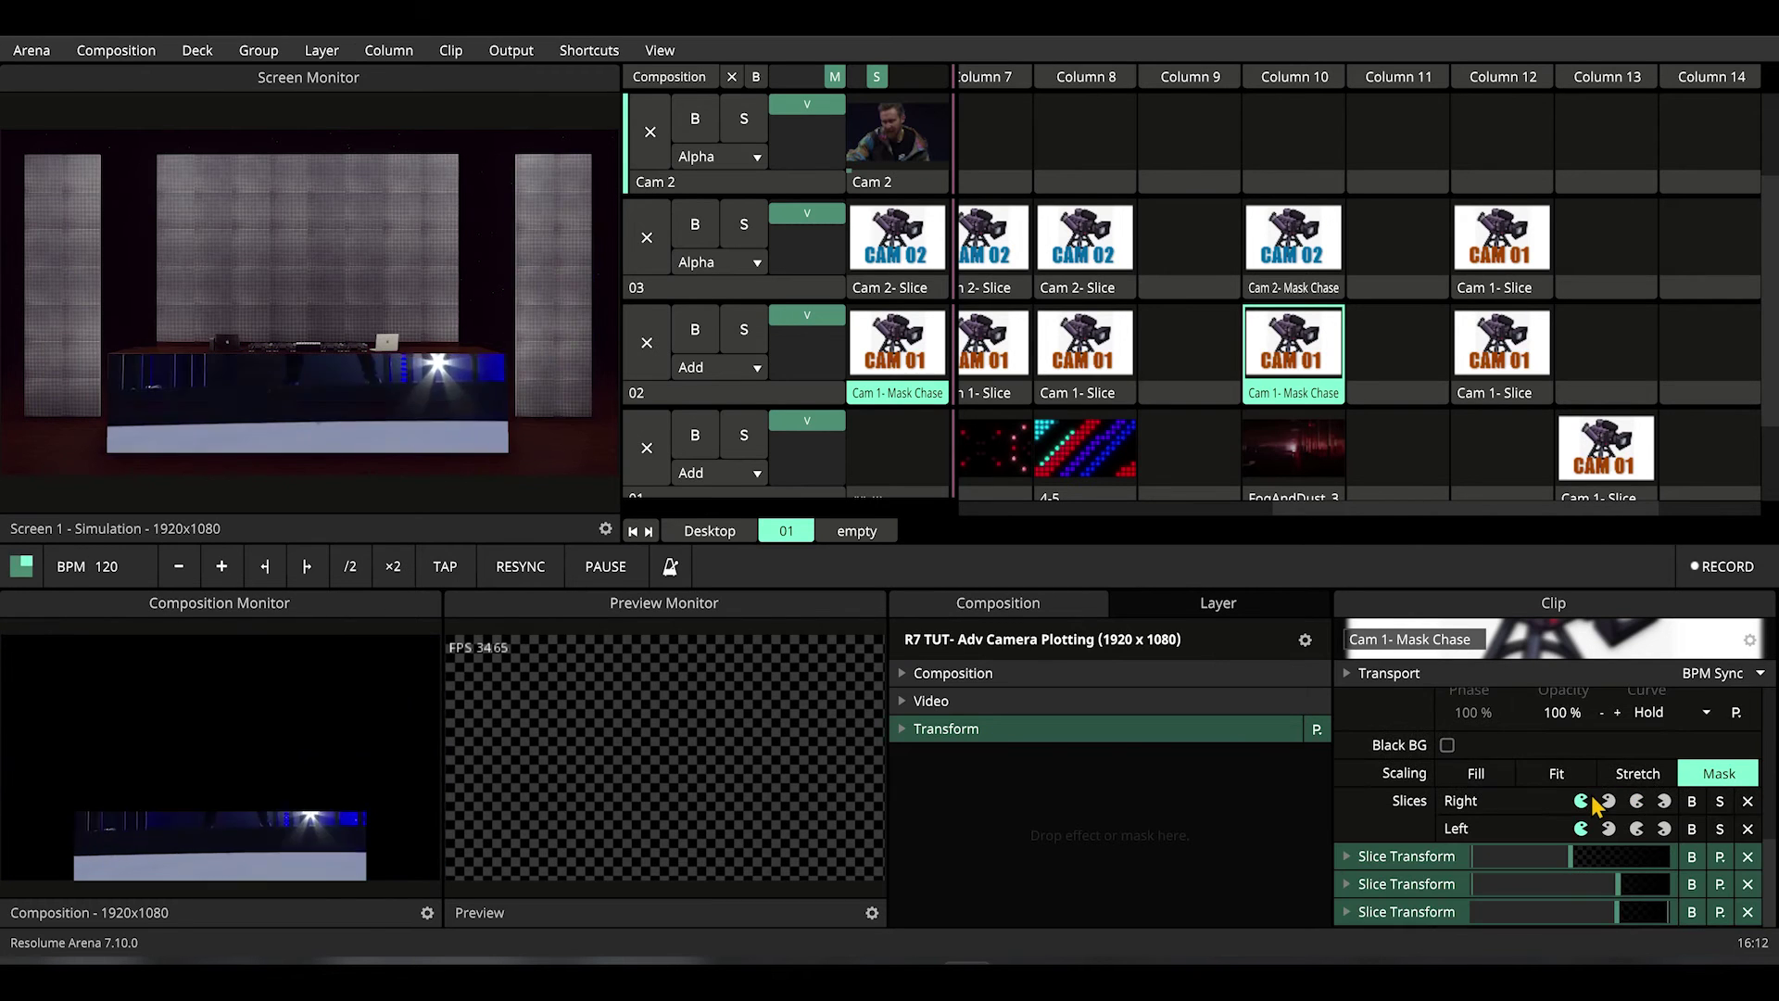
Step: Examine the opacity envelopes and assigned slices of the remaining Slice Transform effects on Cam 1- Mask Chase
click(1431, 862)
scroll(1434, 869, down, 2)
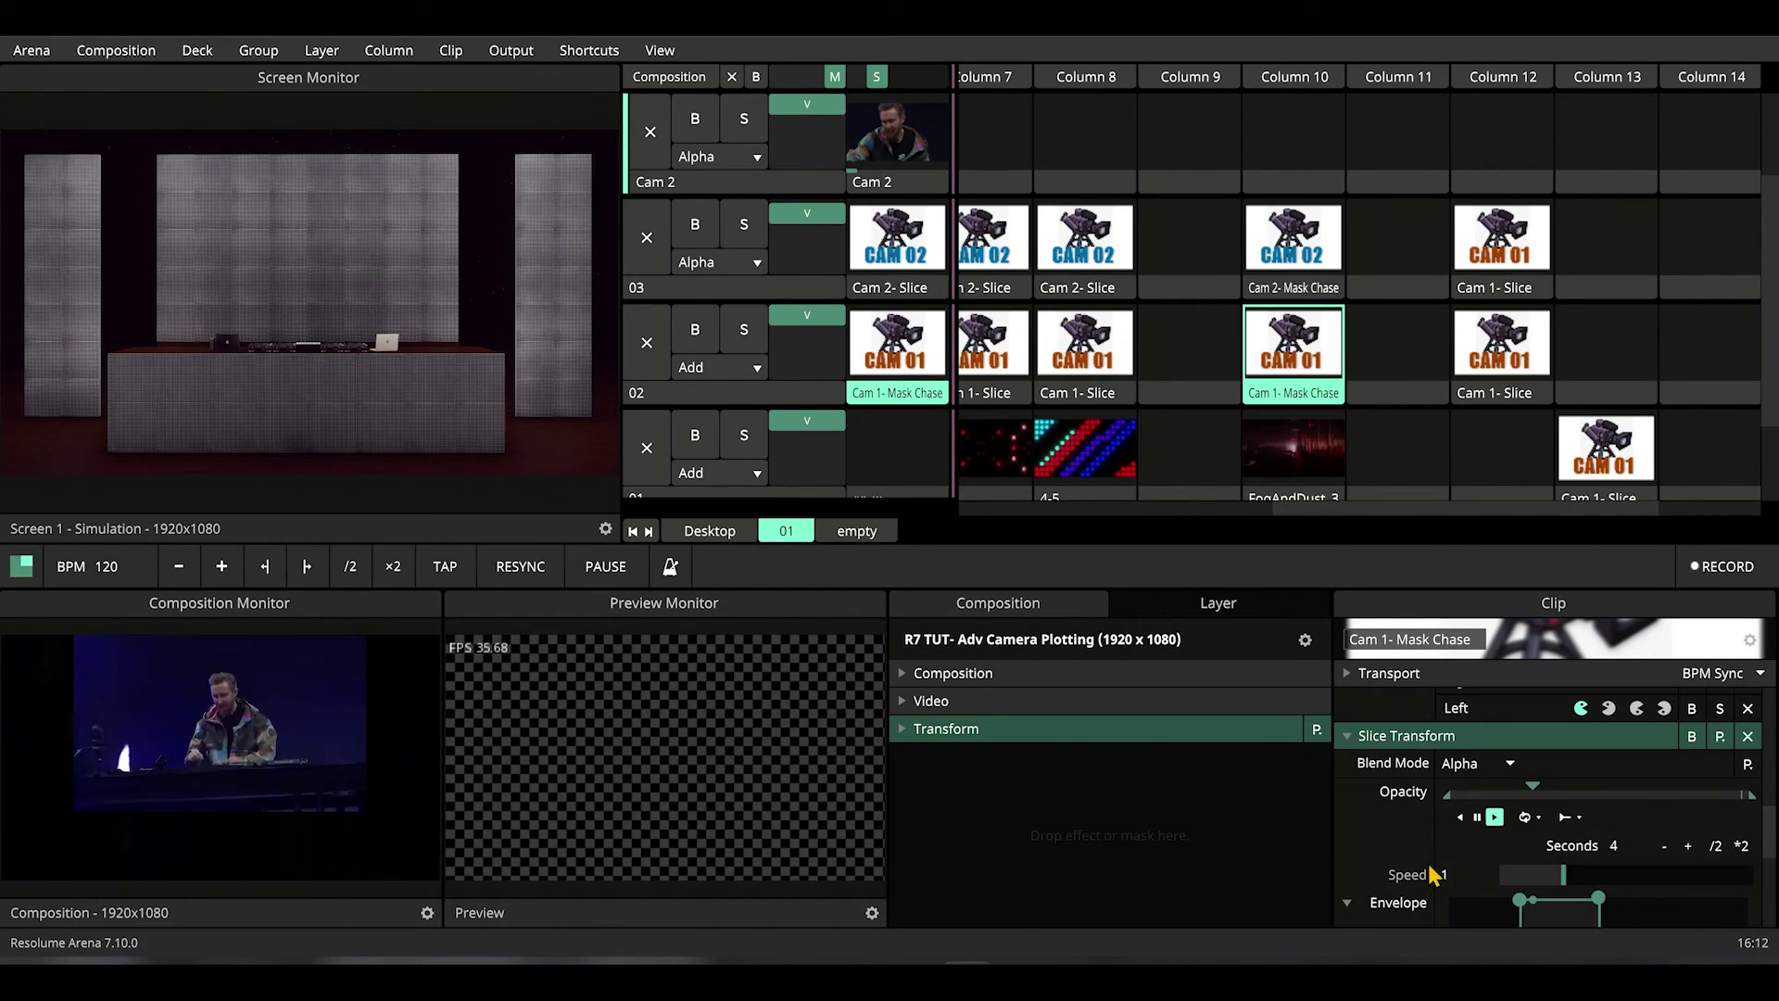
scroll(1450, 871, up, 5)
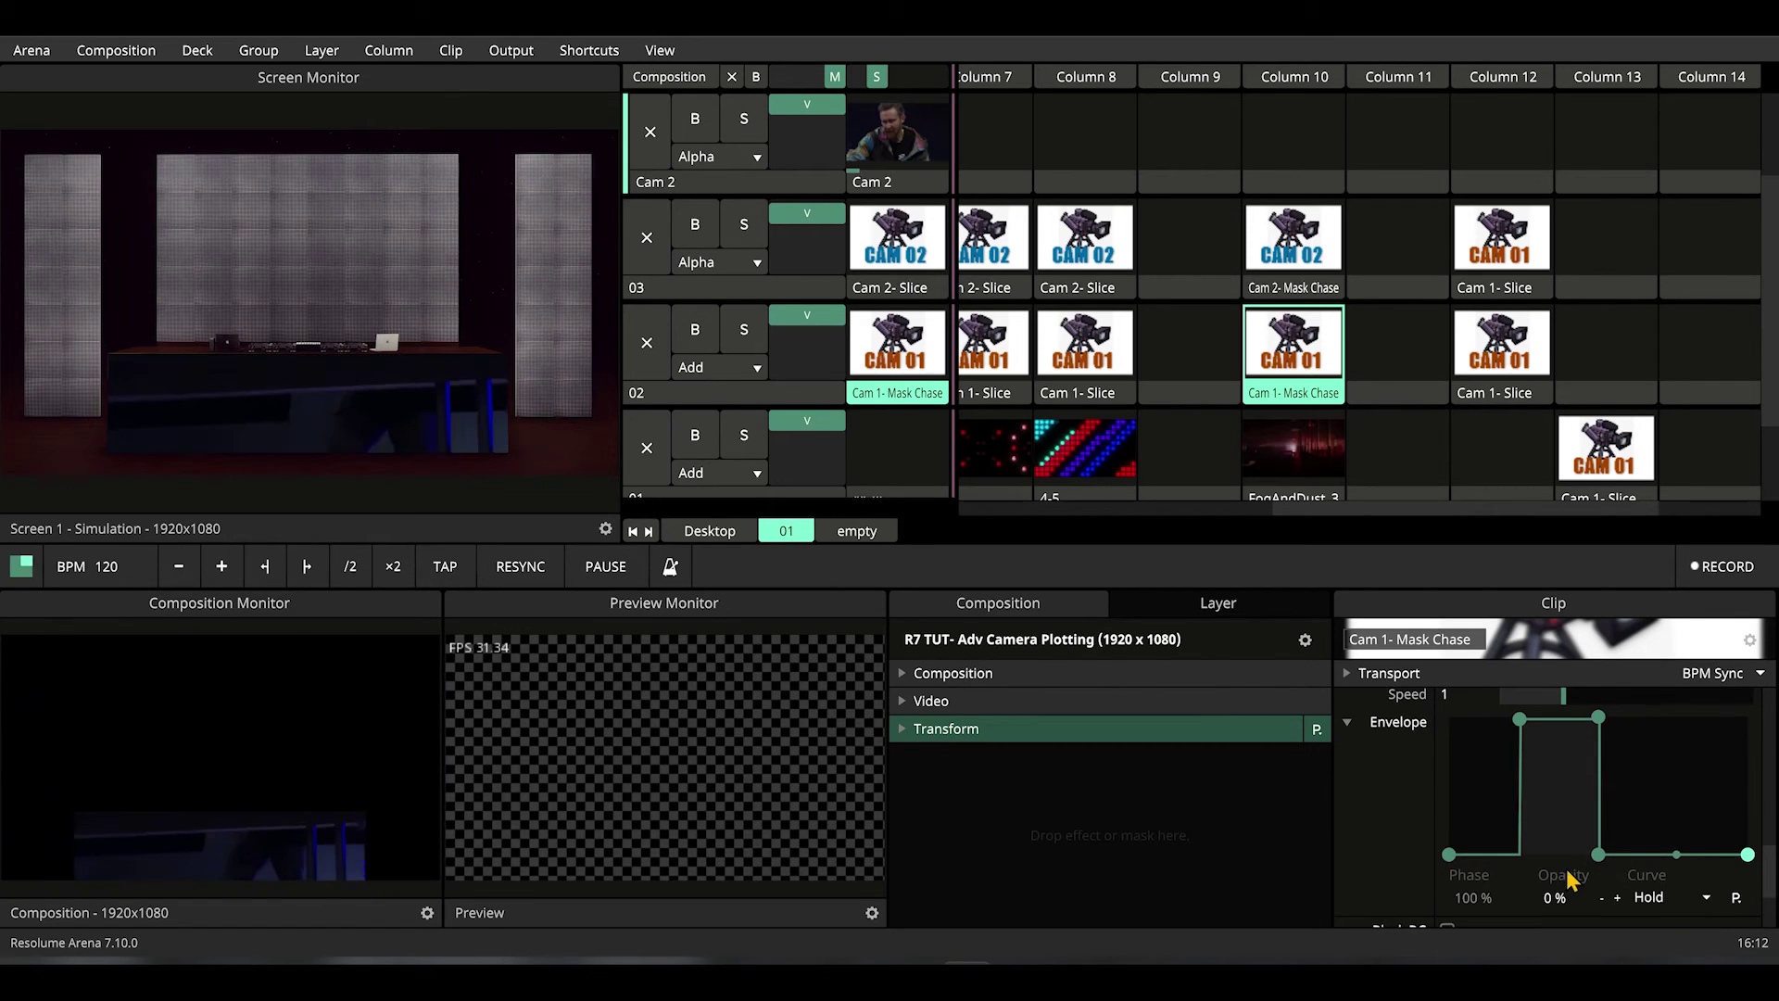
scroll(1501, 880, down, 2)
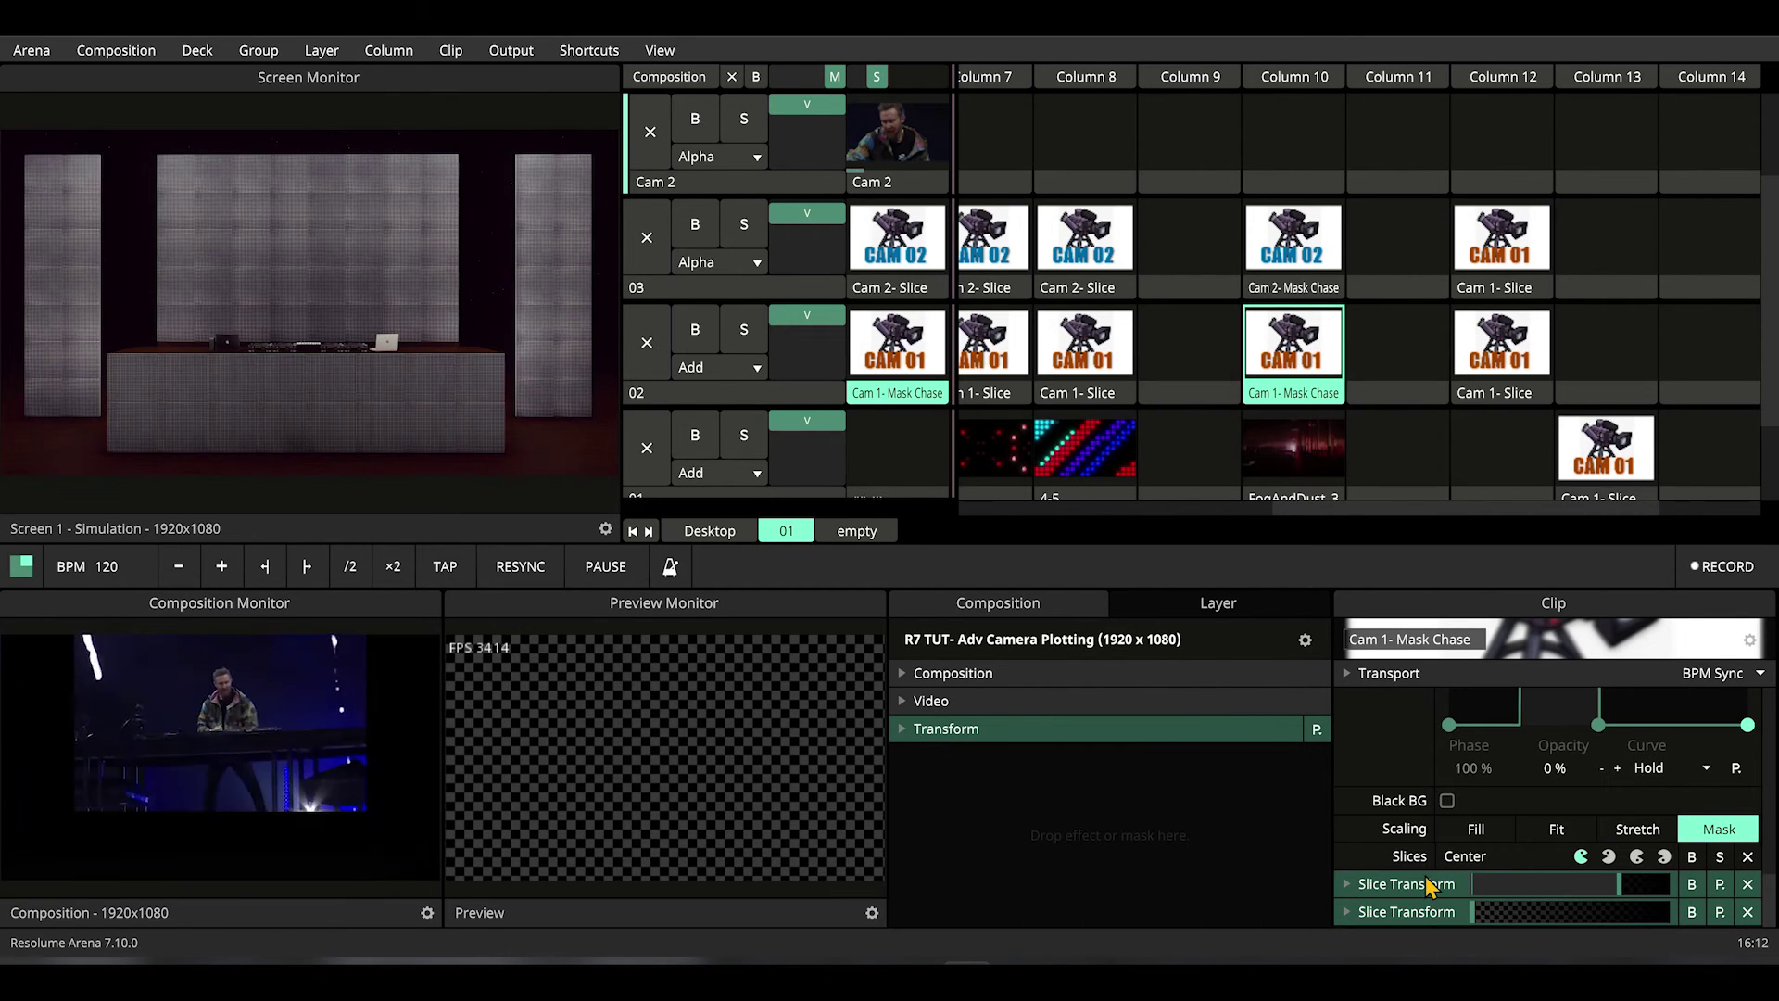
scroll(1430, 886, down, 1)
scroll(1426, 891, up, 3)
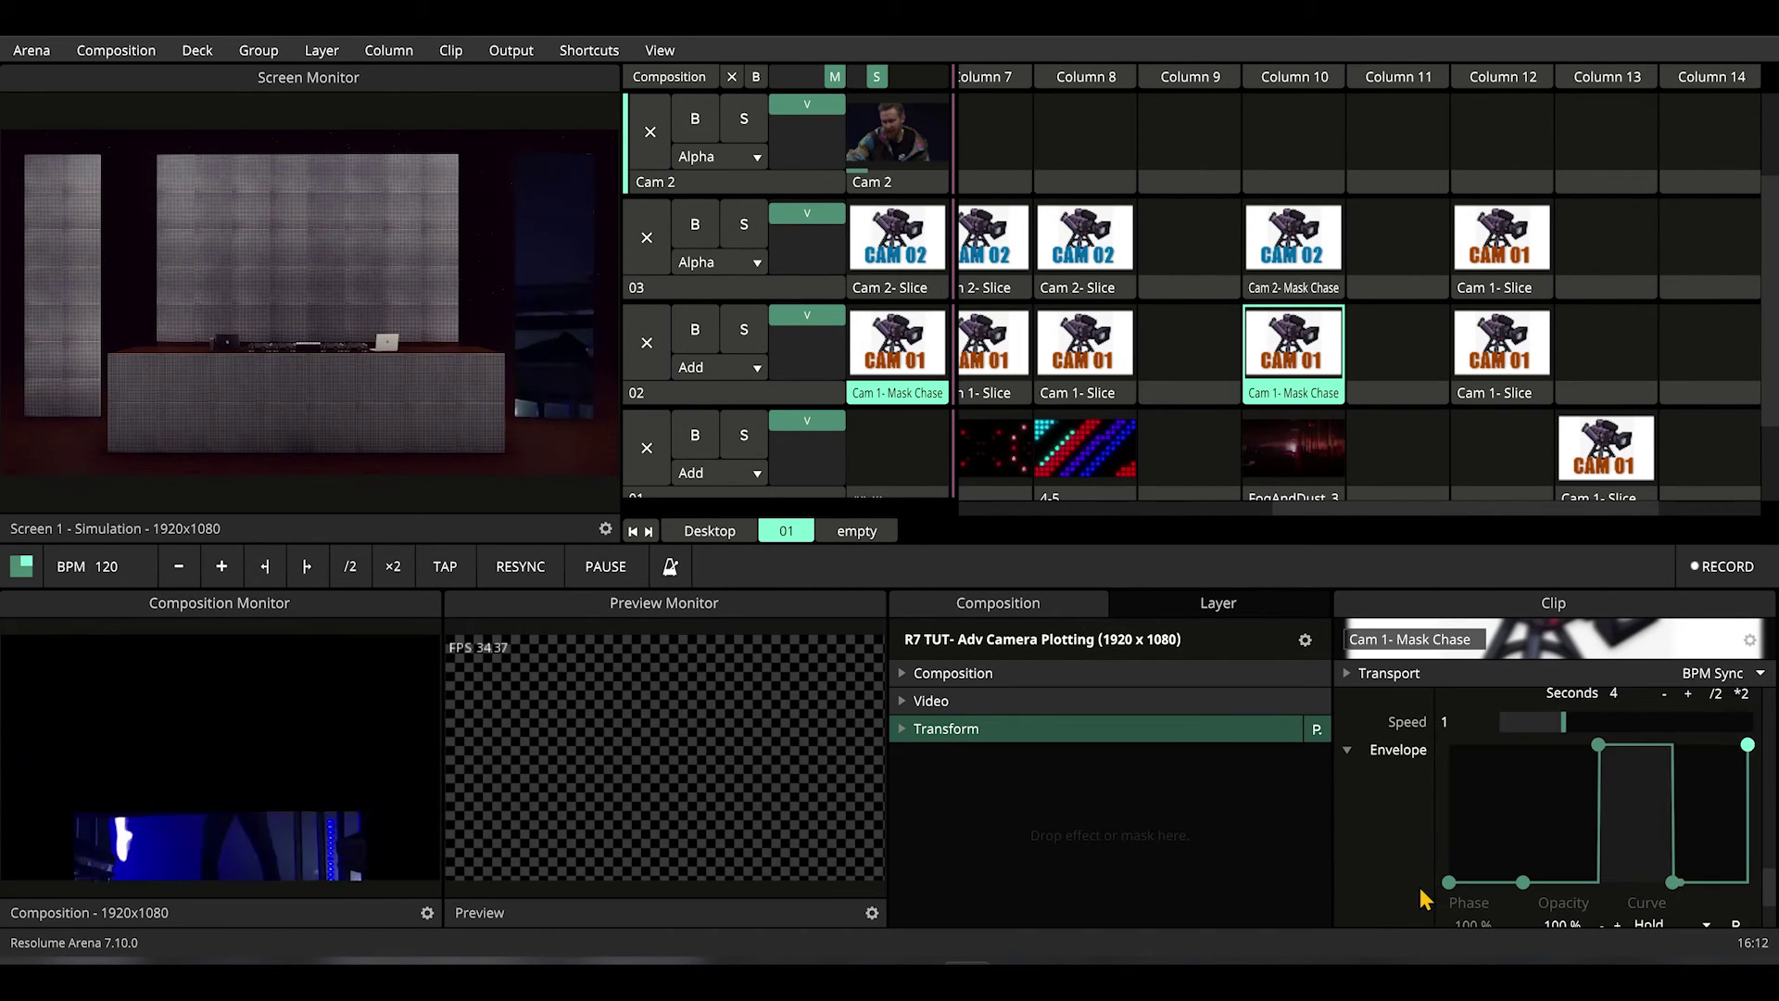
scroll(1427, 898, down, 2)
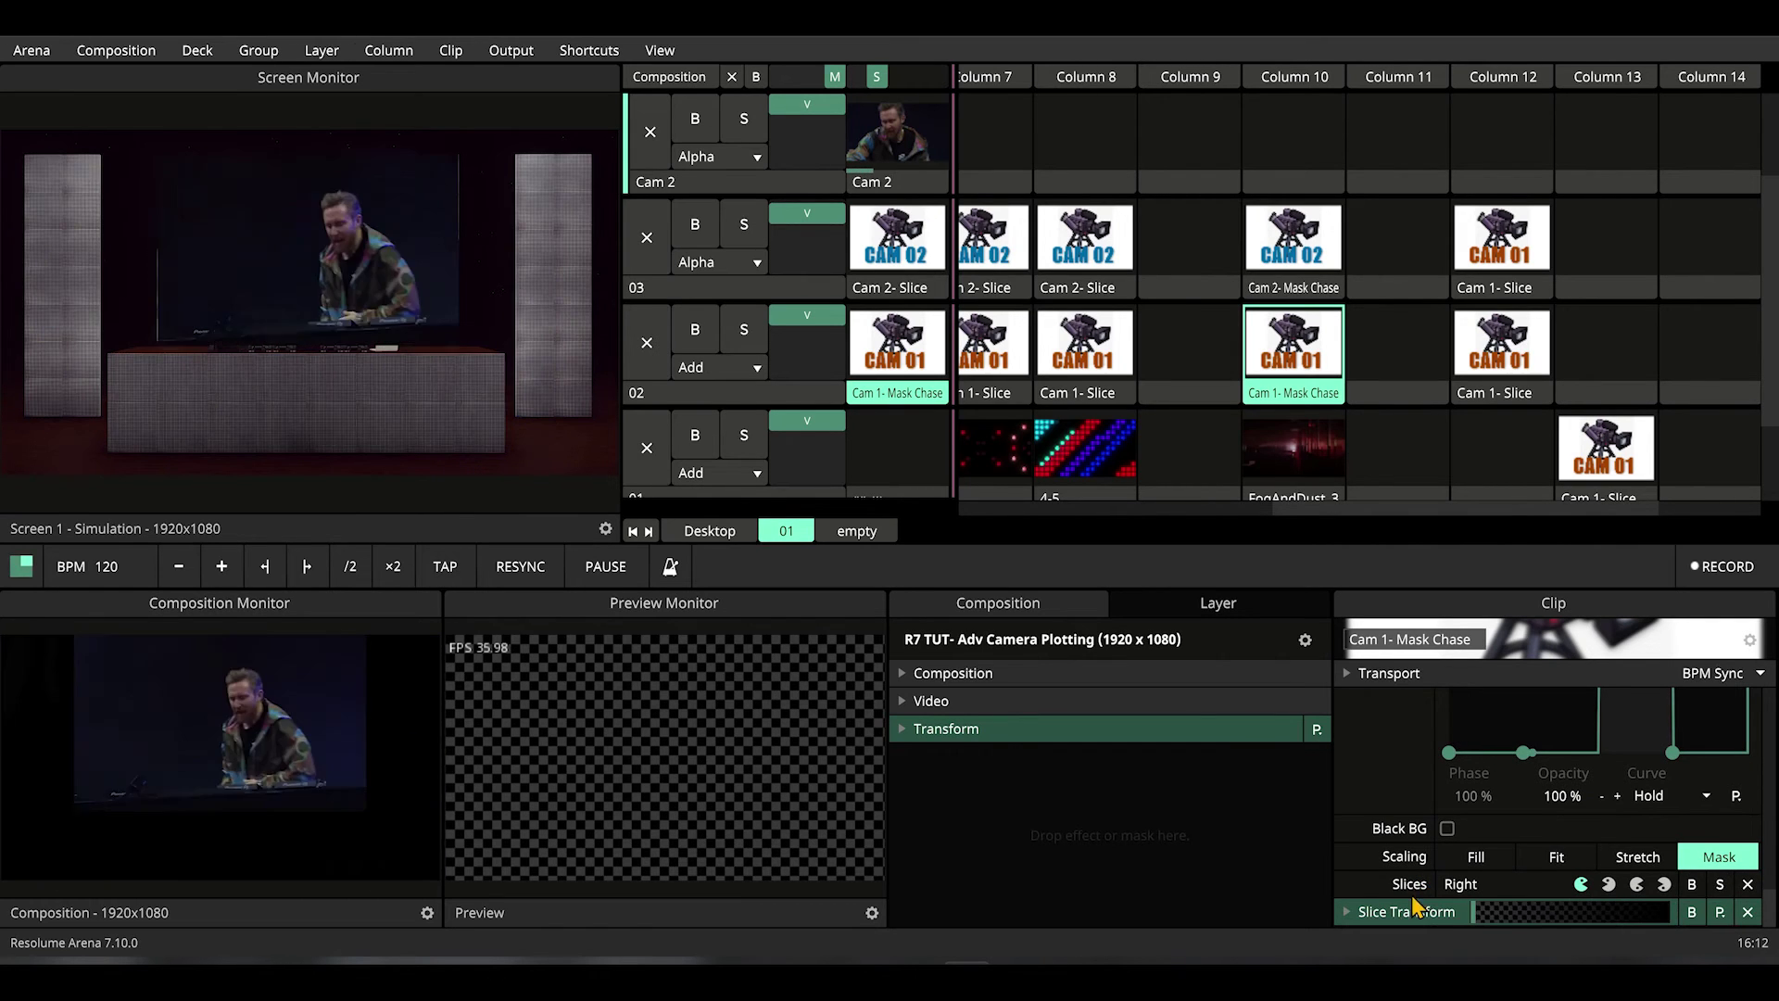
scroll(1445, 888, up, 3)
scroll(1447, 890, down, 2)
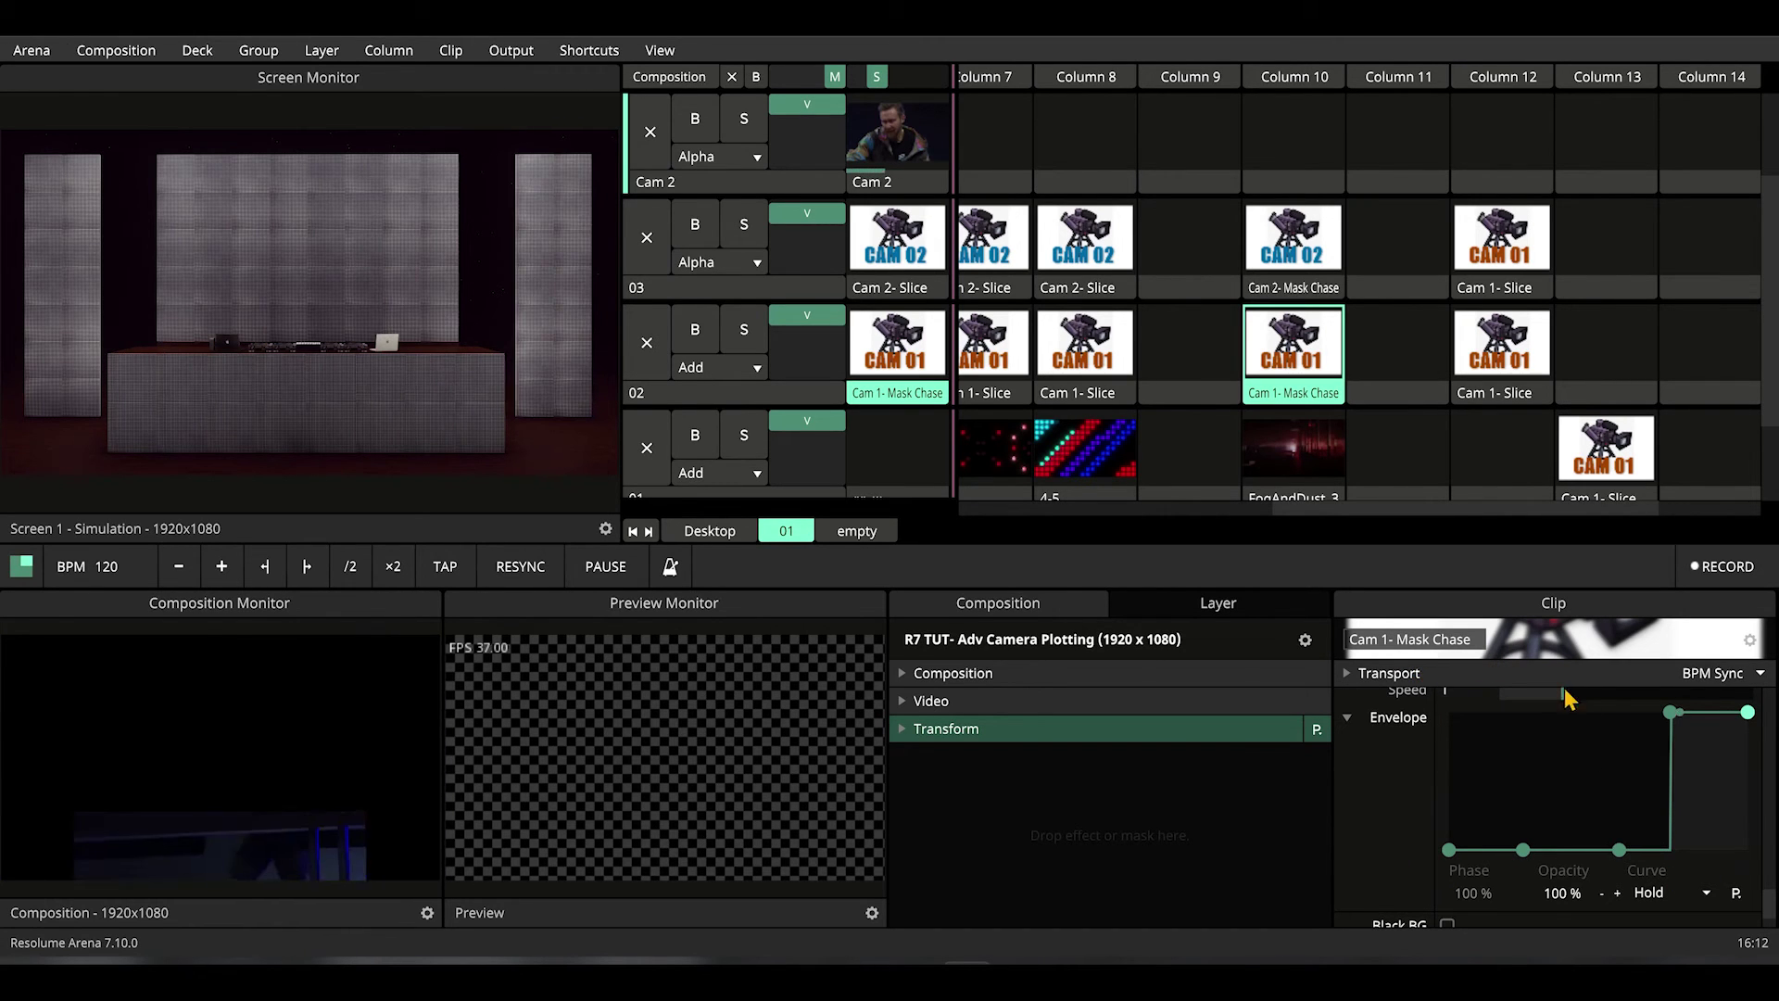
scroll(1630, 852, down, 2)
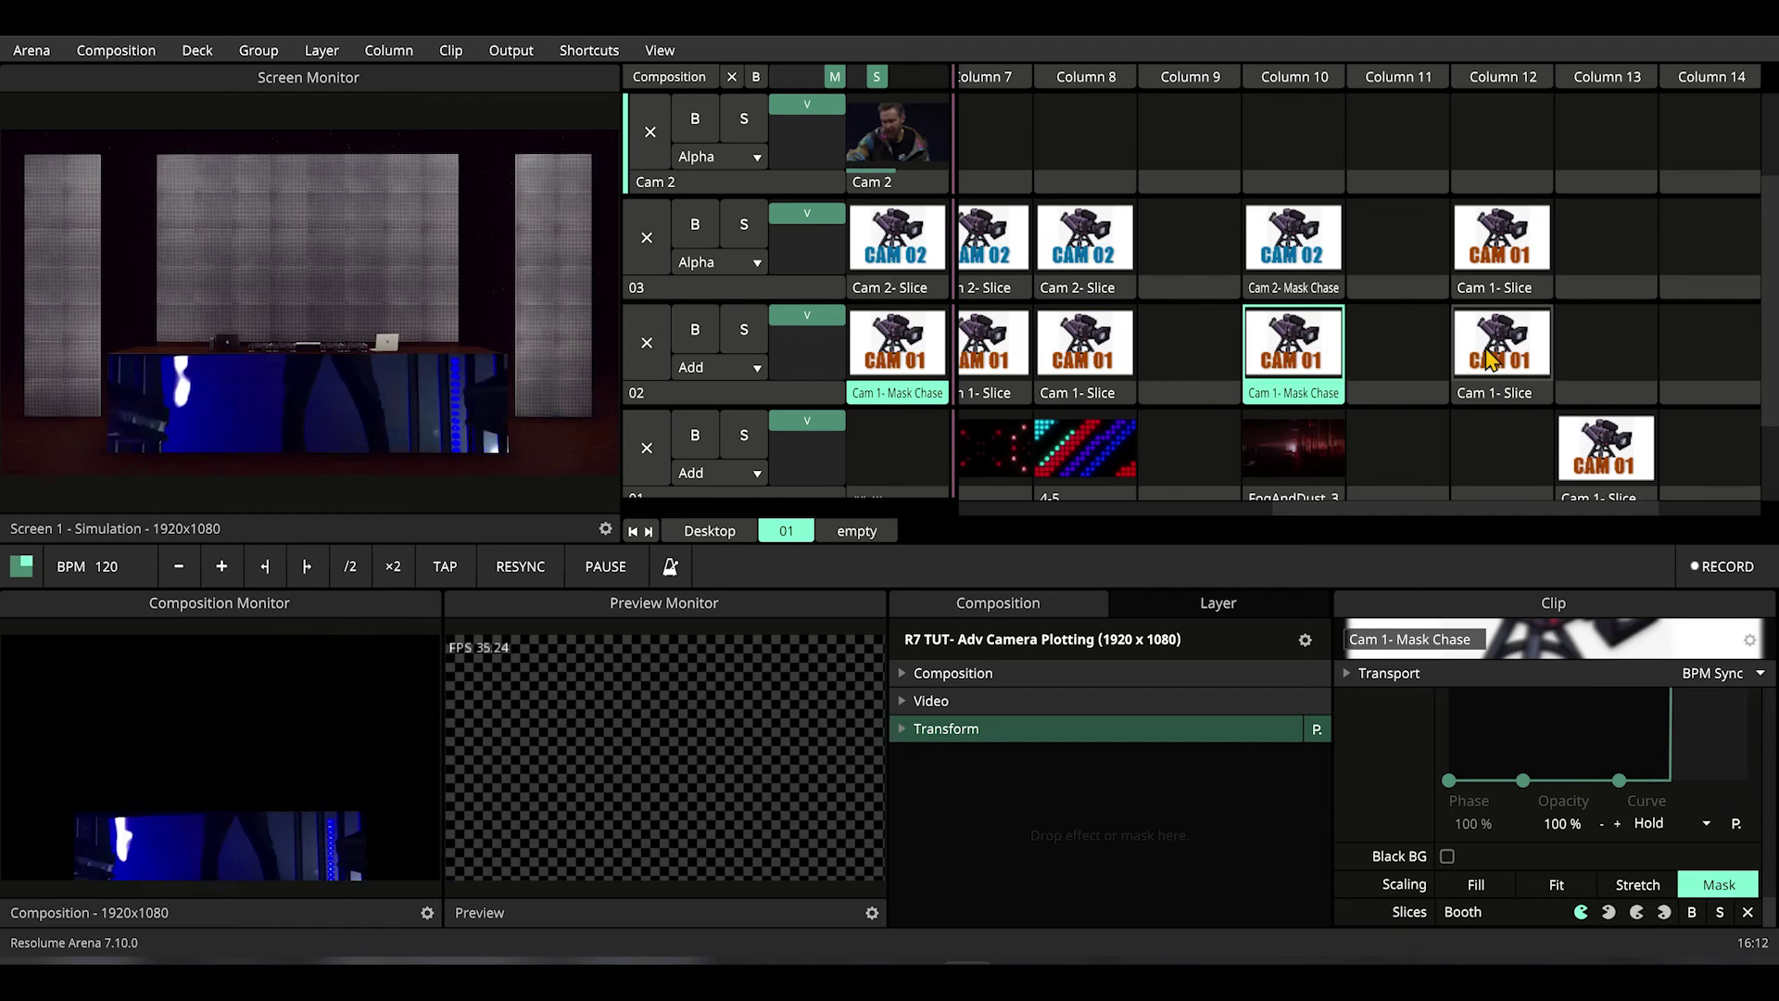
scroll(1572, 799, up, 4)
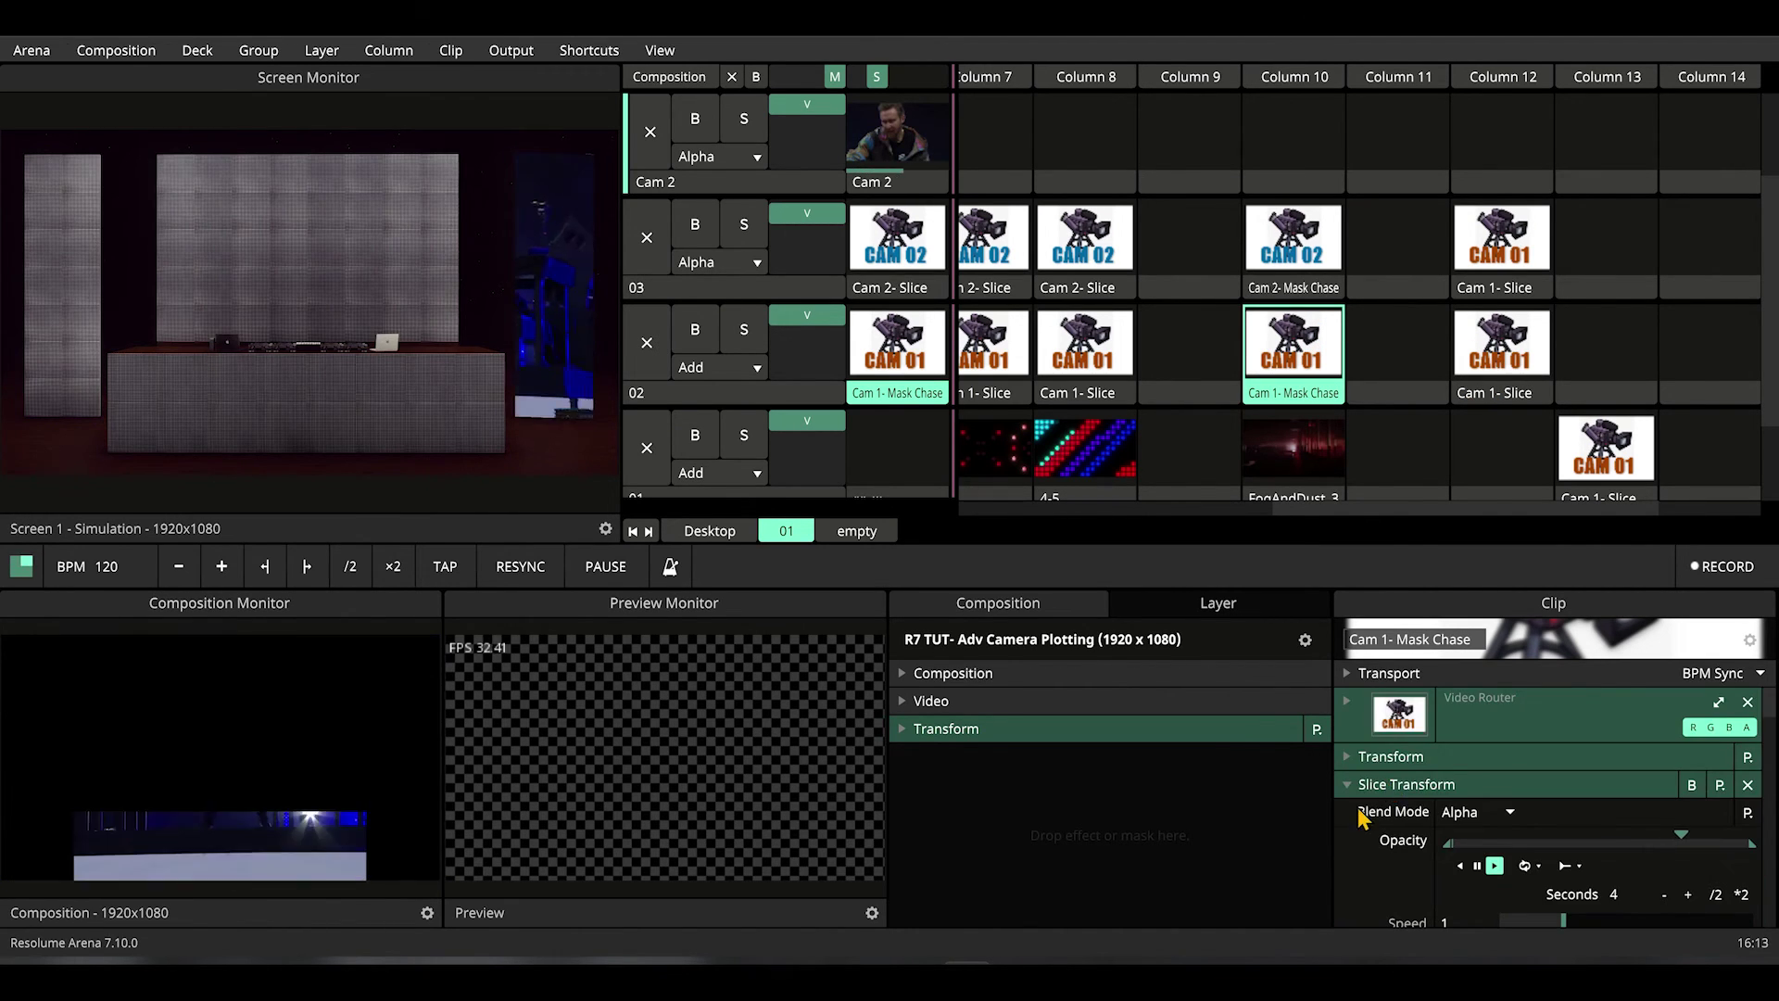
Step: Add Cam 2- Mask Chase on layer 03 and the FogAndDust_3 background on layer 01 to the running Cam 1- Mask Chase
click(1262, 382)
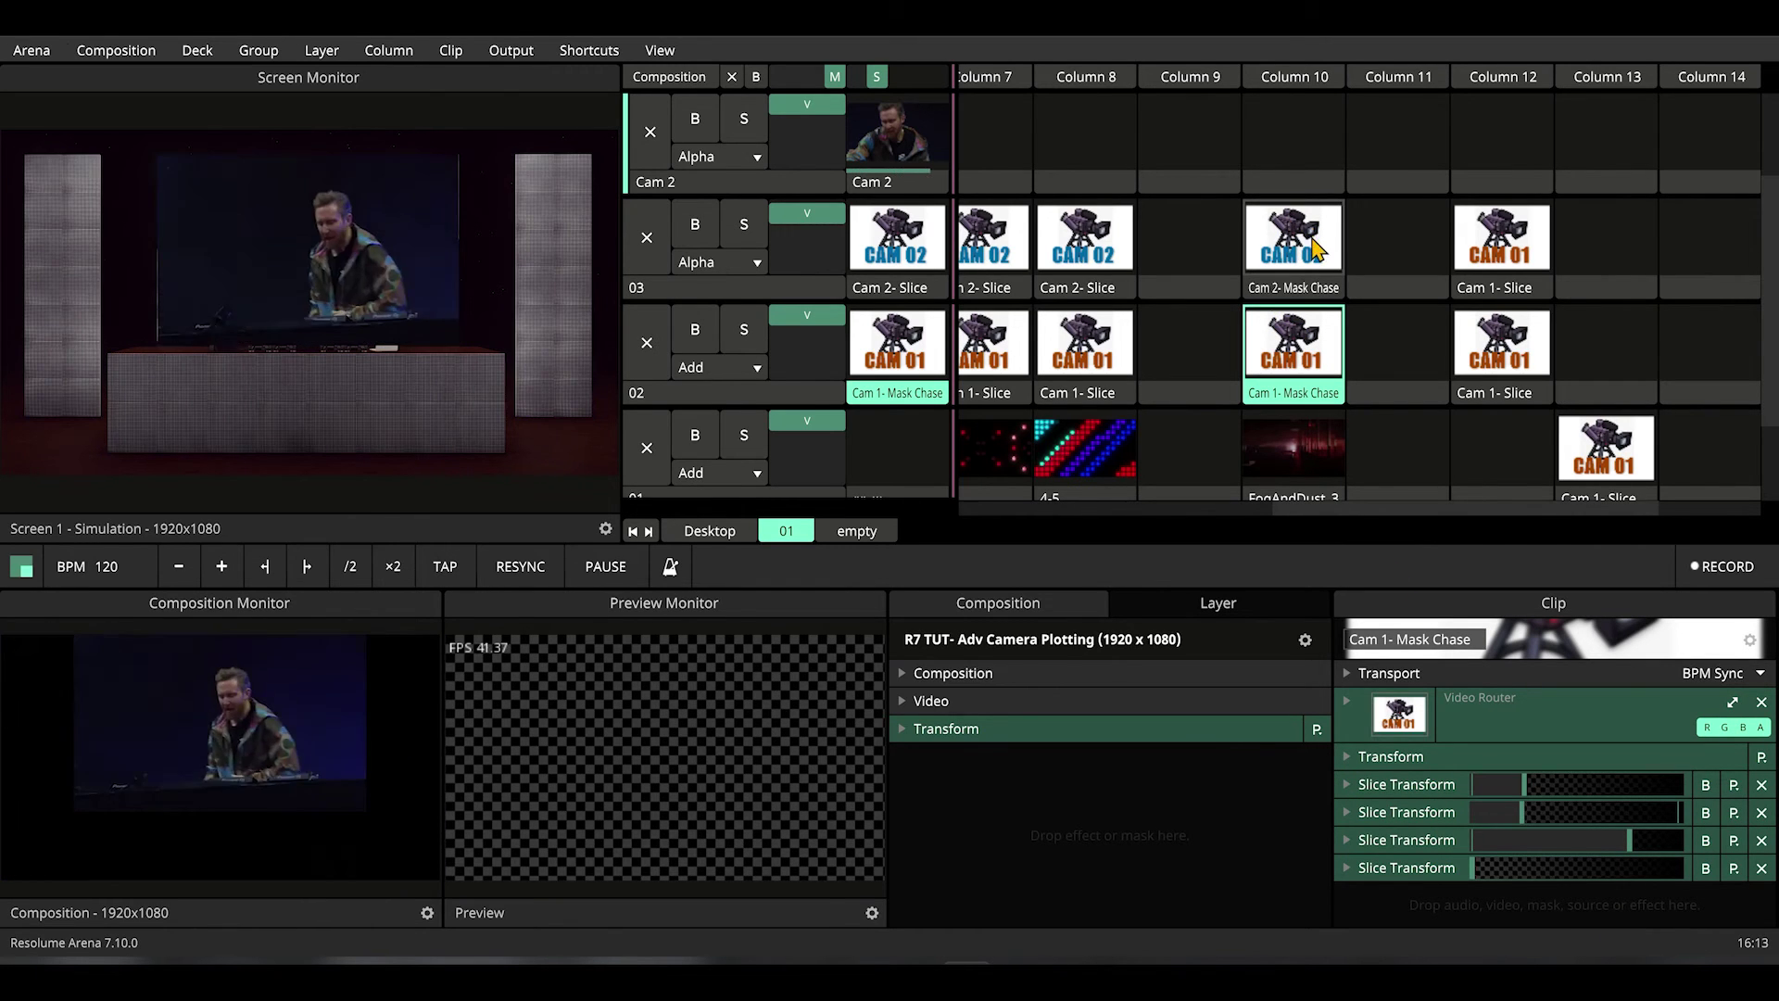
click(1320, 236)
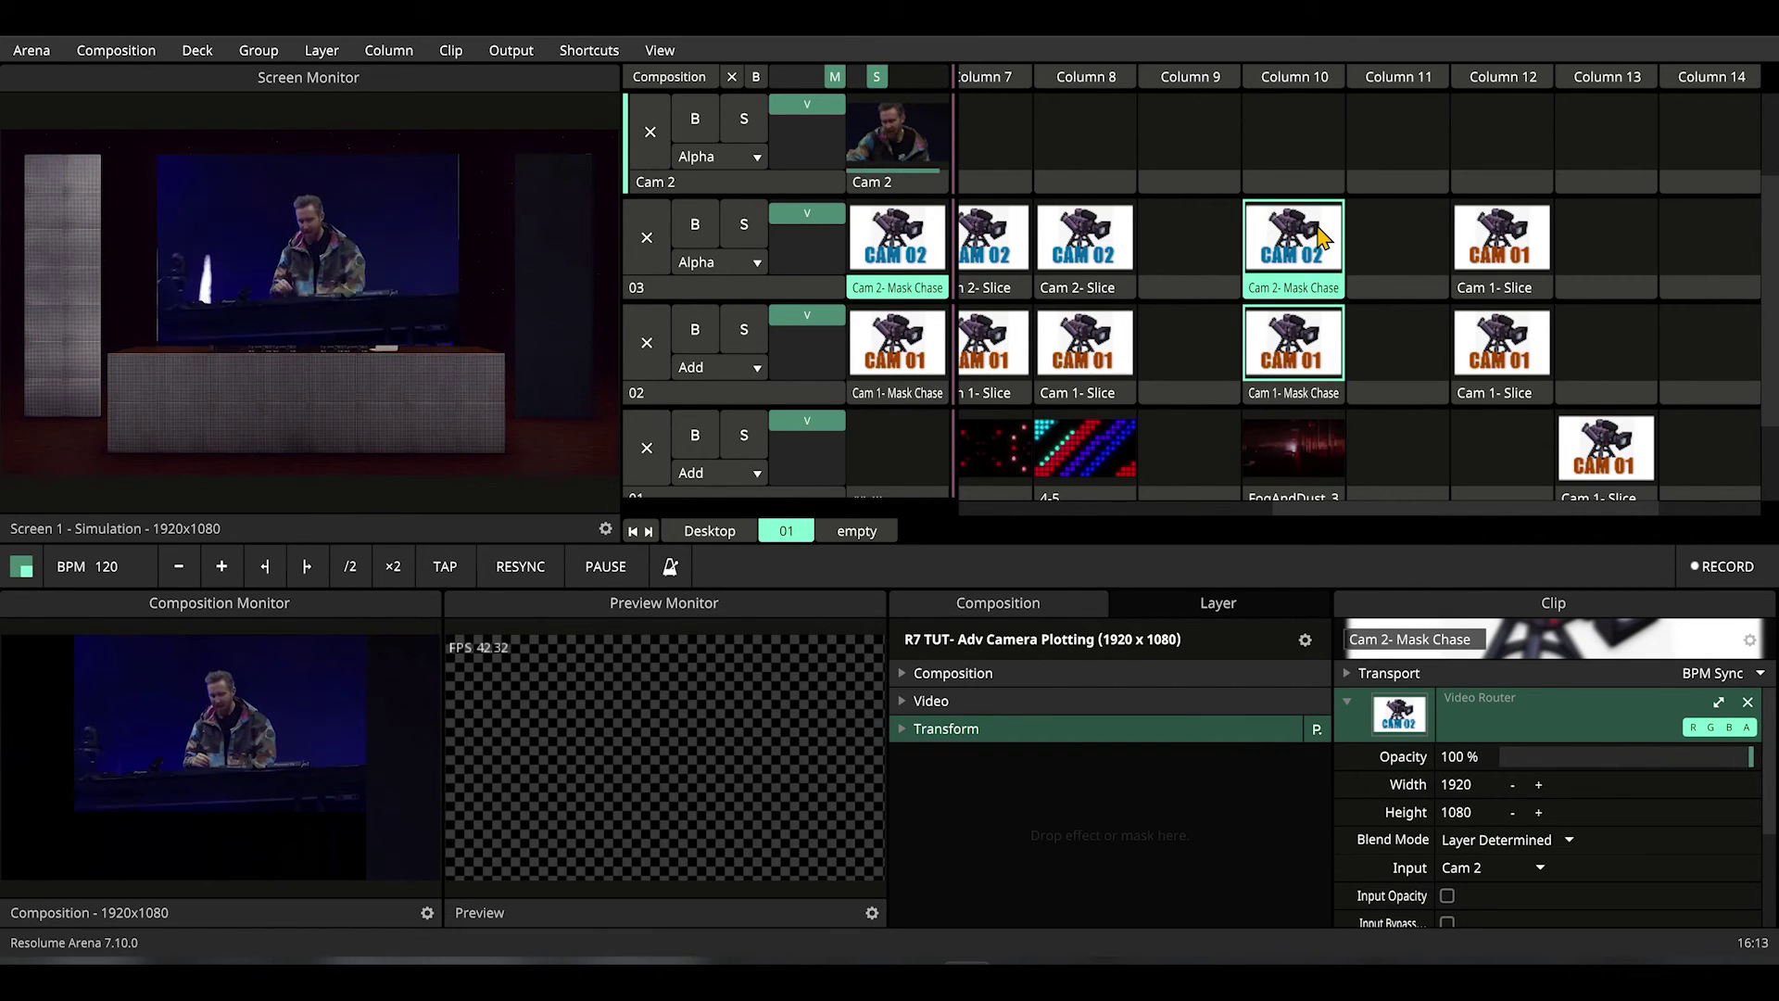
click(1302, 454)
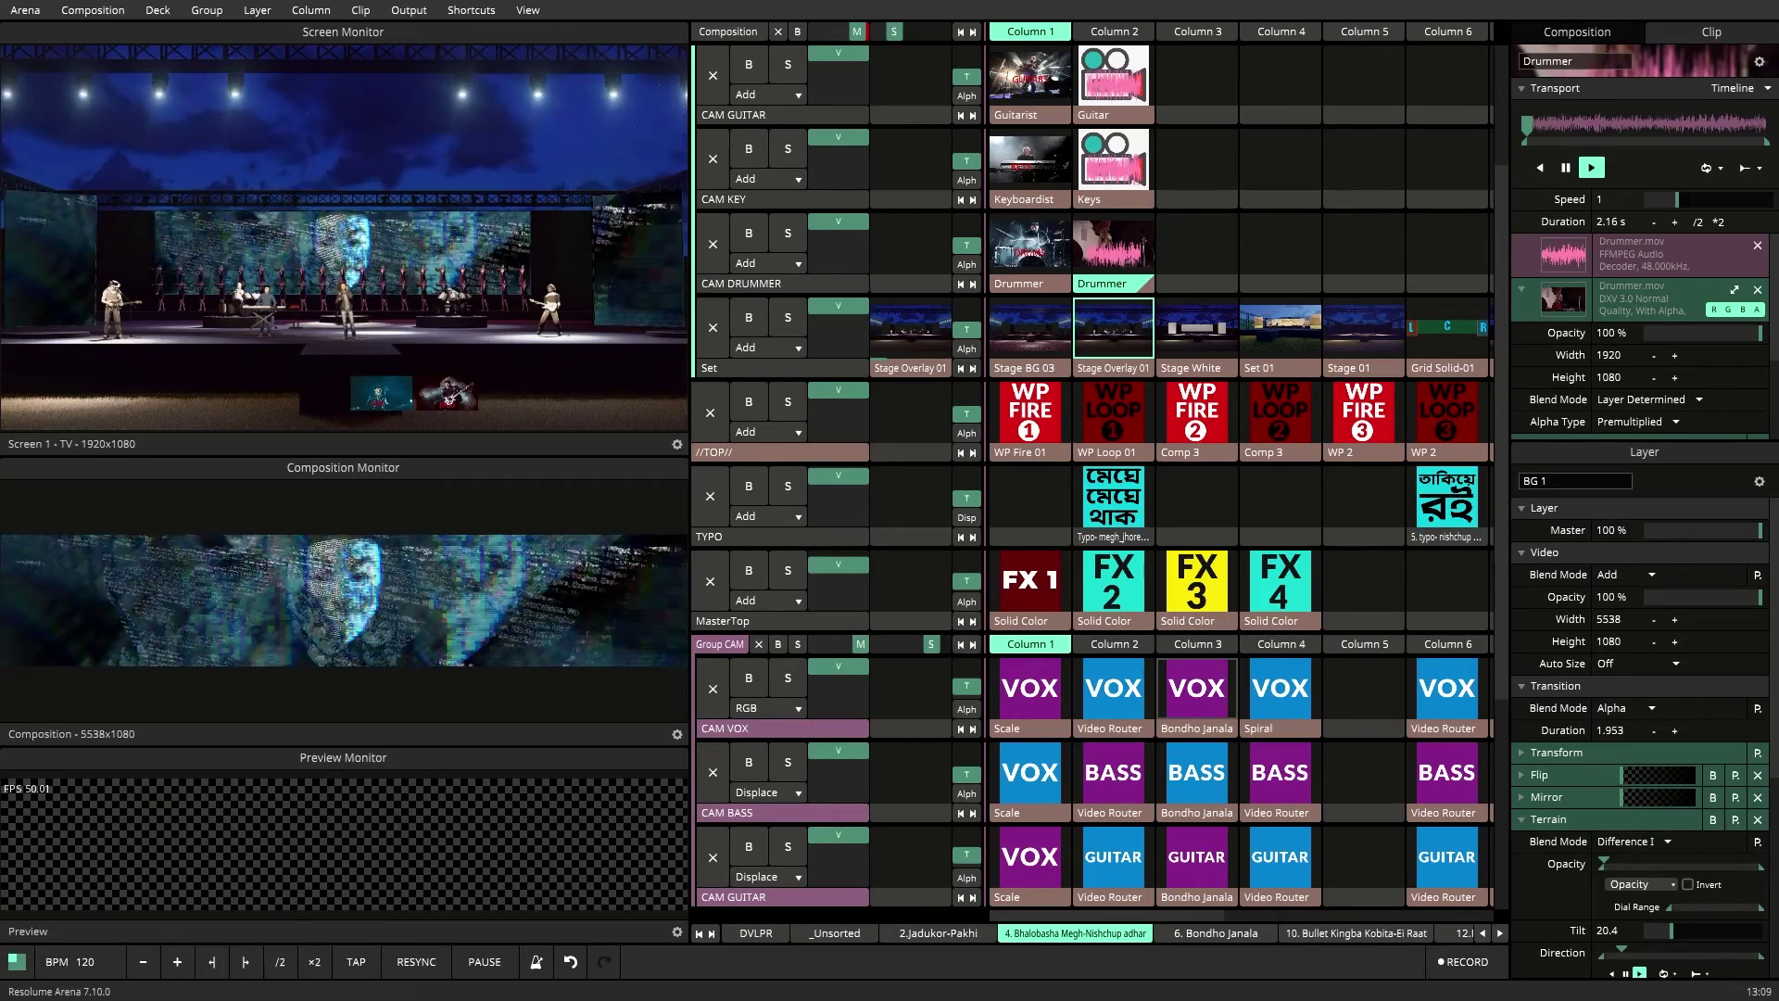
Step: Play the column 1 Guitarist, Keyboardist and Drummer clips on their respective CAM layers in the DVLPR group
scroll(1241, 477, down, 1)
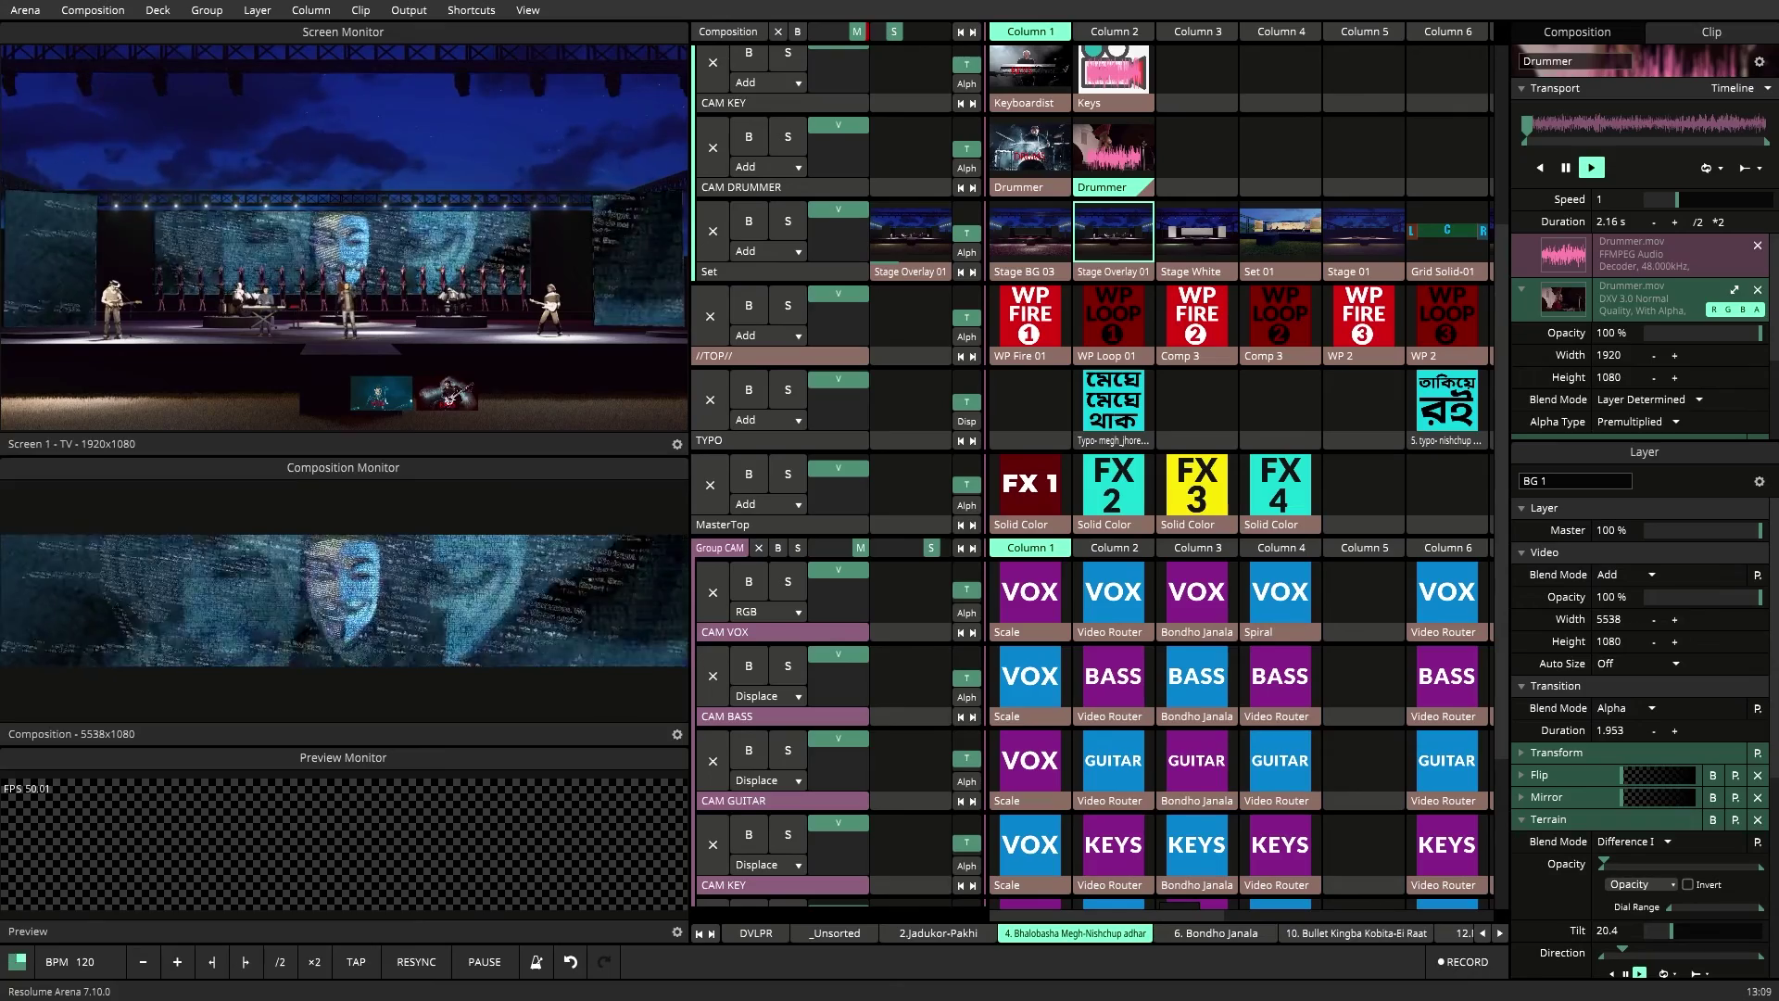
scroll(1019, 278, up, 3)
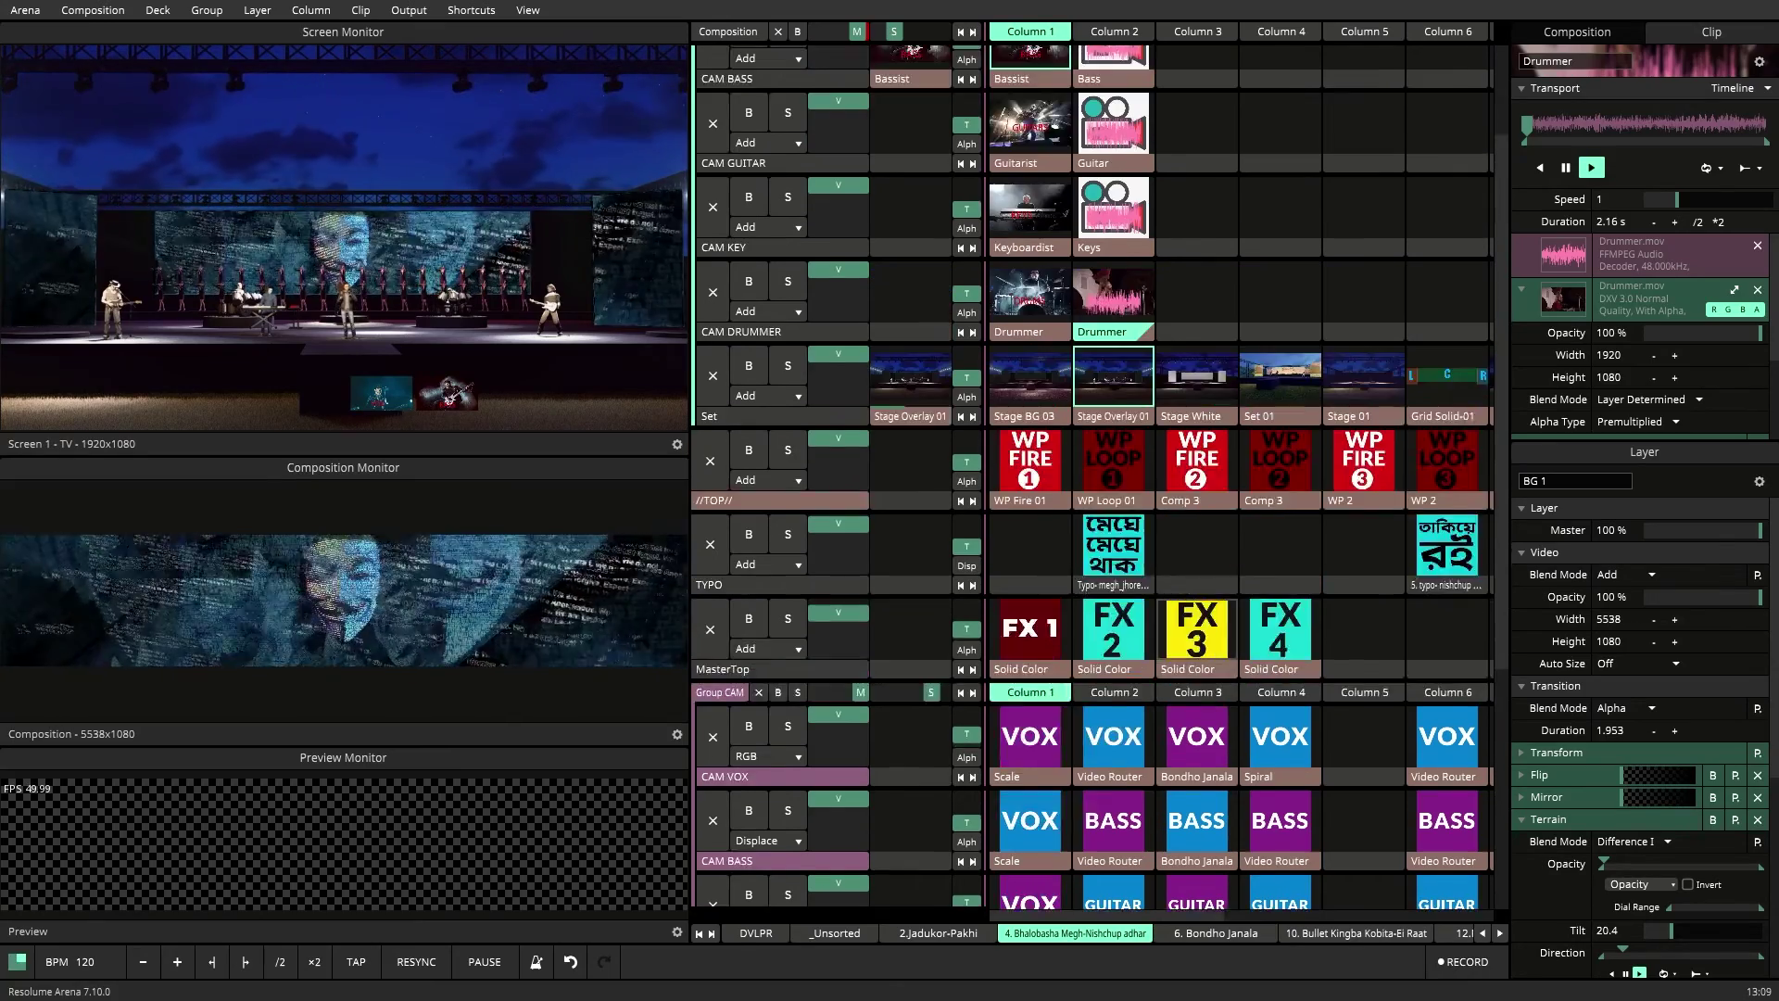
click(1010, 118)
click(1026, 269)
click(1028, 354)
click(1036, 440)
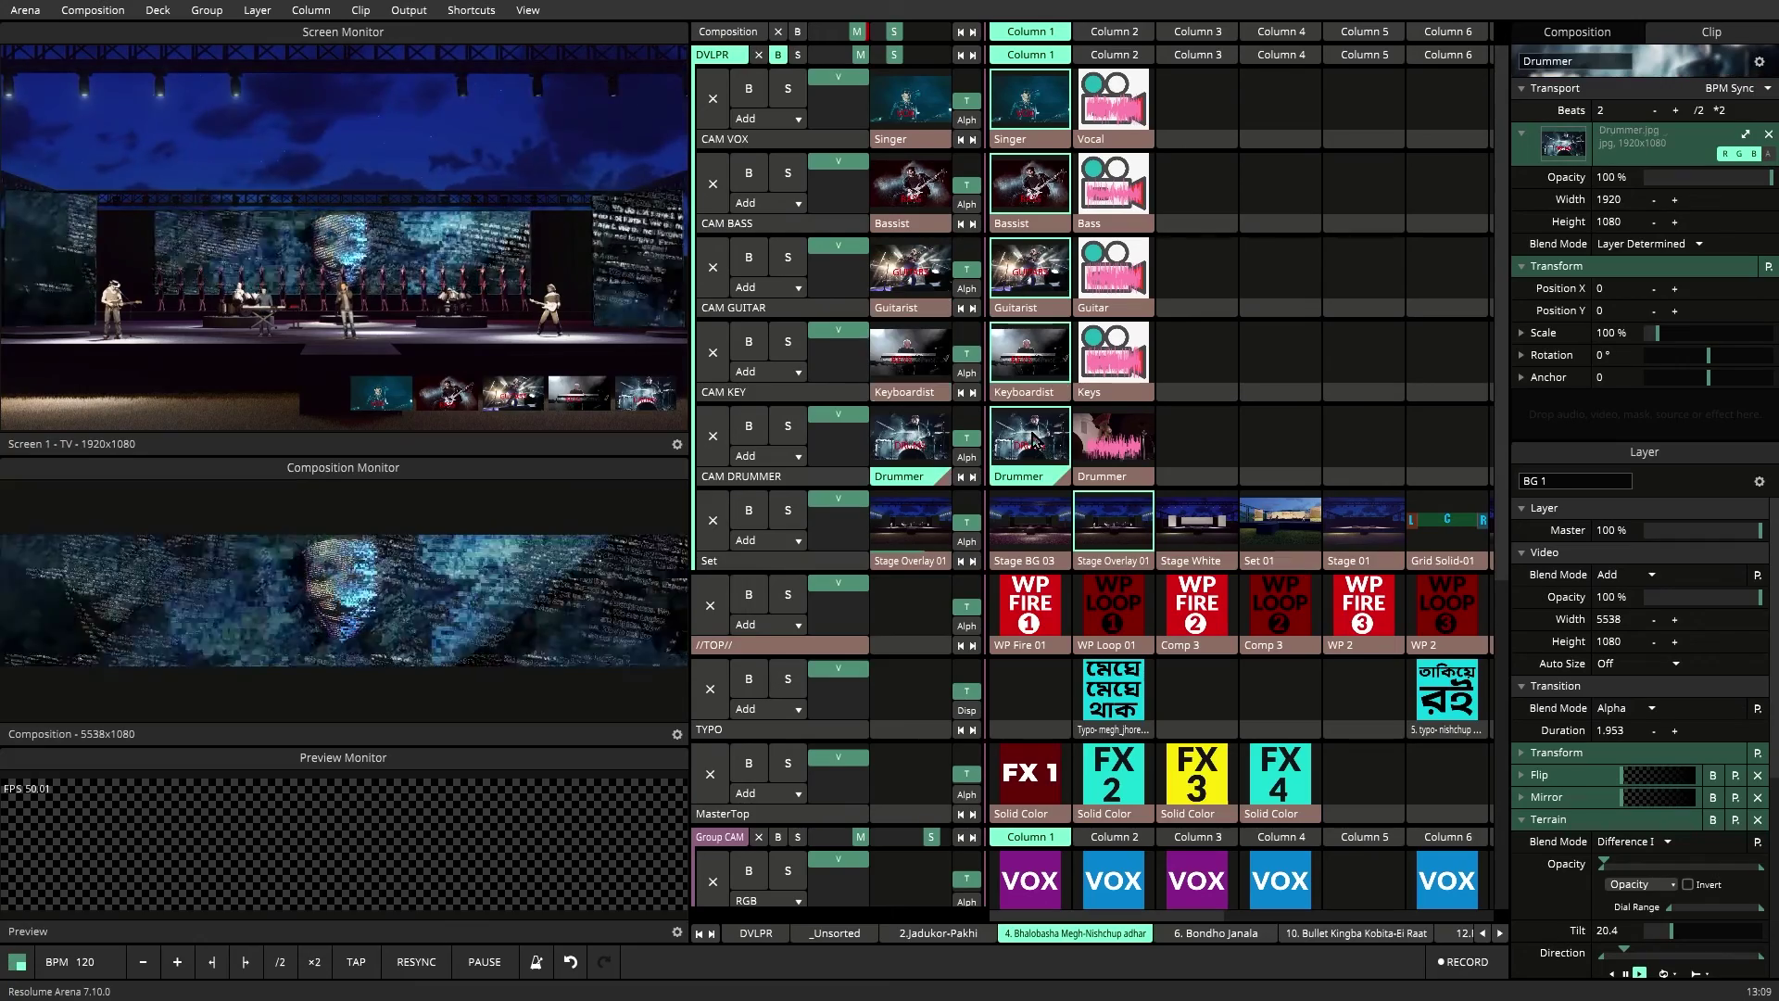
Step: Play the column 2 Vocal, Bass, Guitar, Keys and Drummer clips on their CAM layers in the DVLPR group and preview the Drummer clip
click(1107, 106)
click(1112, 185)
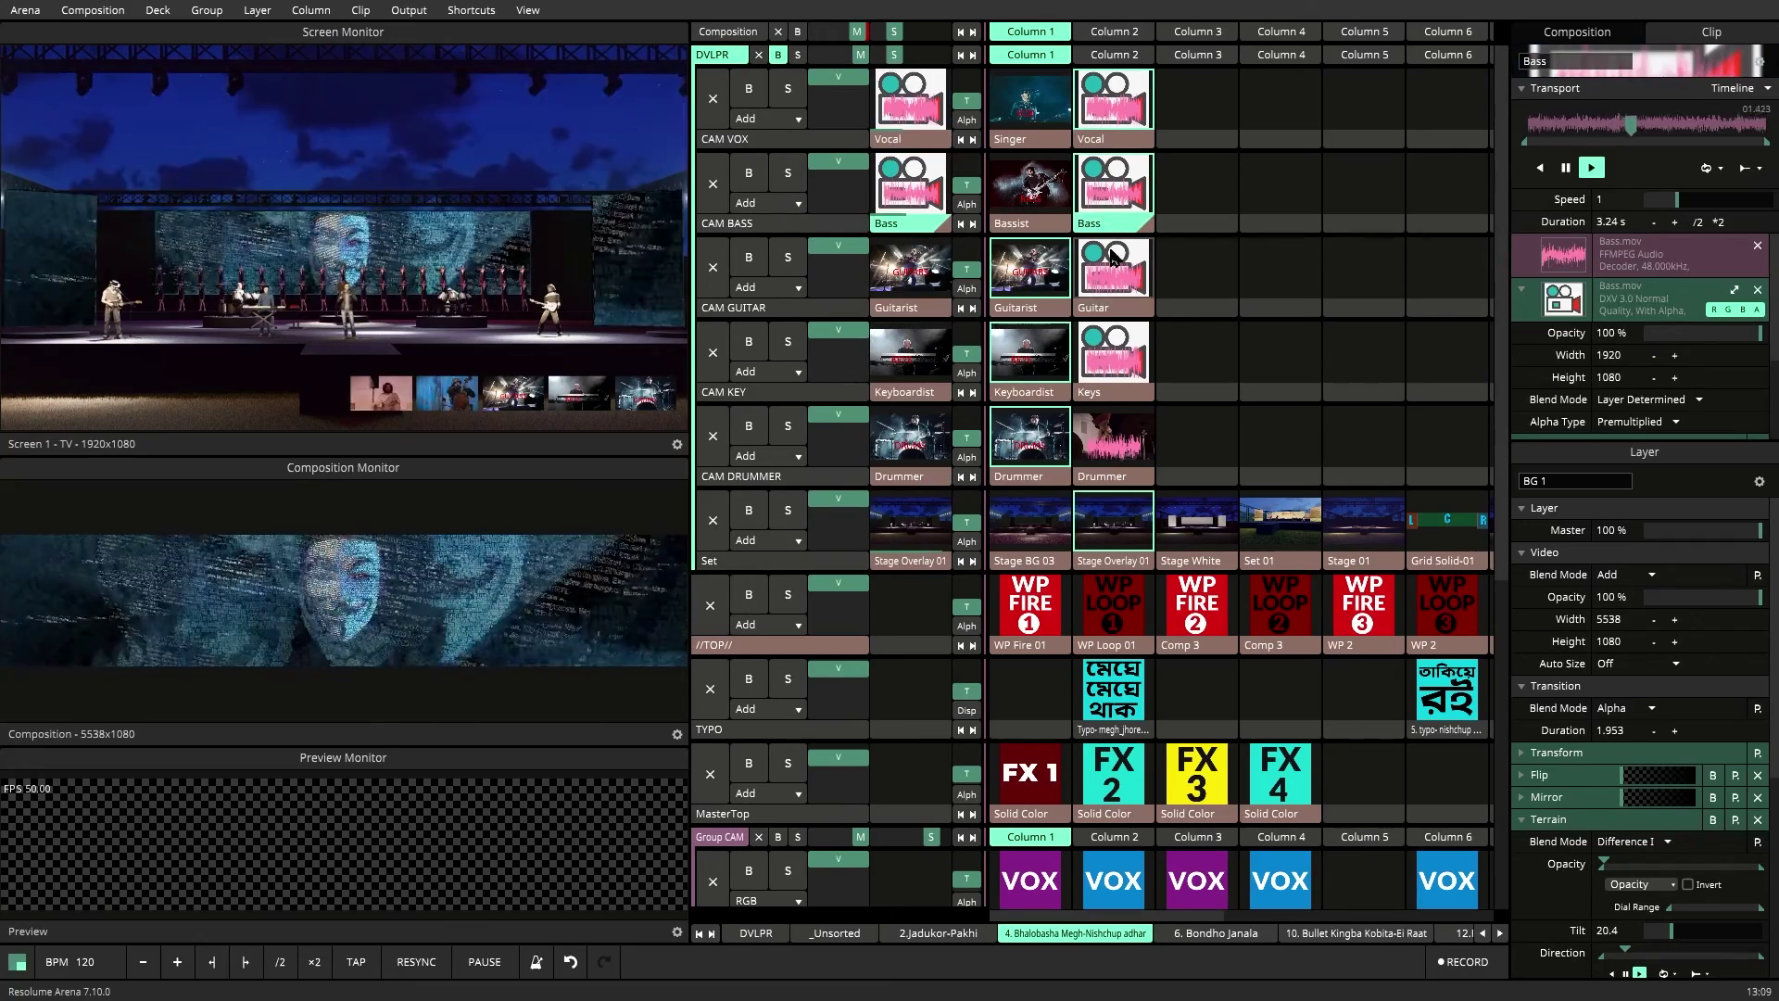
click(1116, 271)
click(1116, 366)
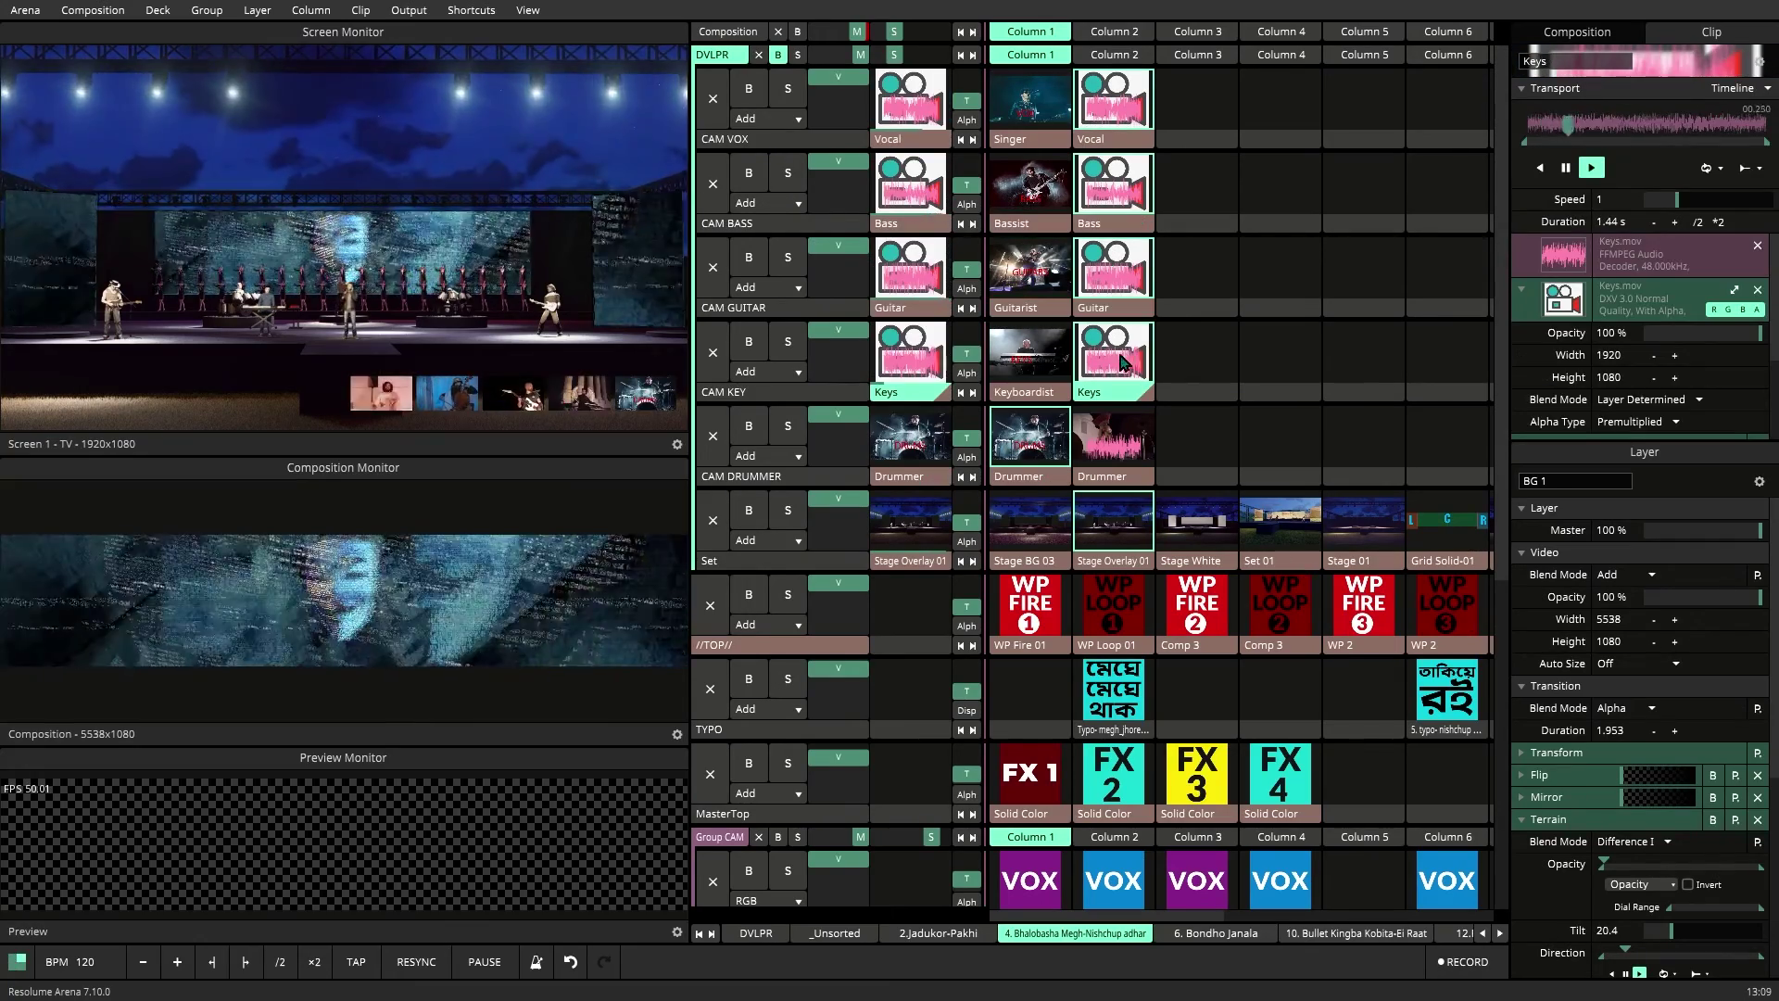
click(1122, 436)
click(1109, 482)
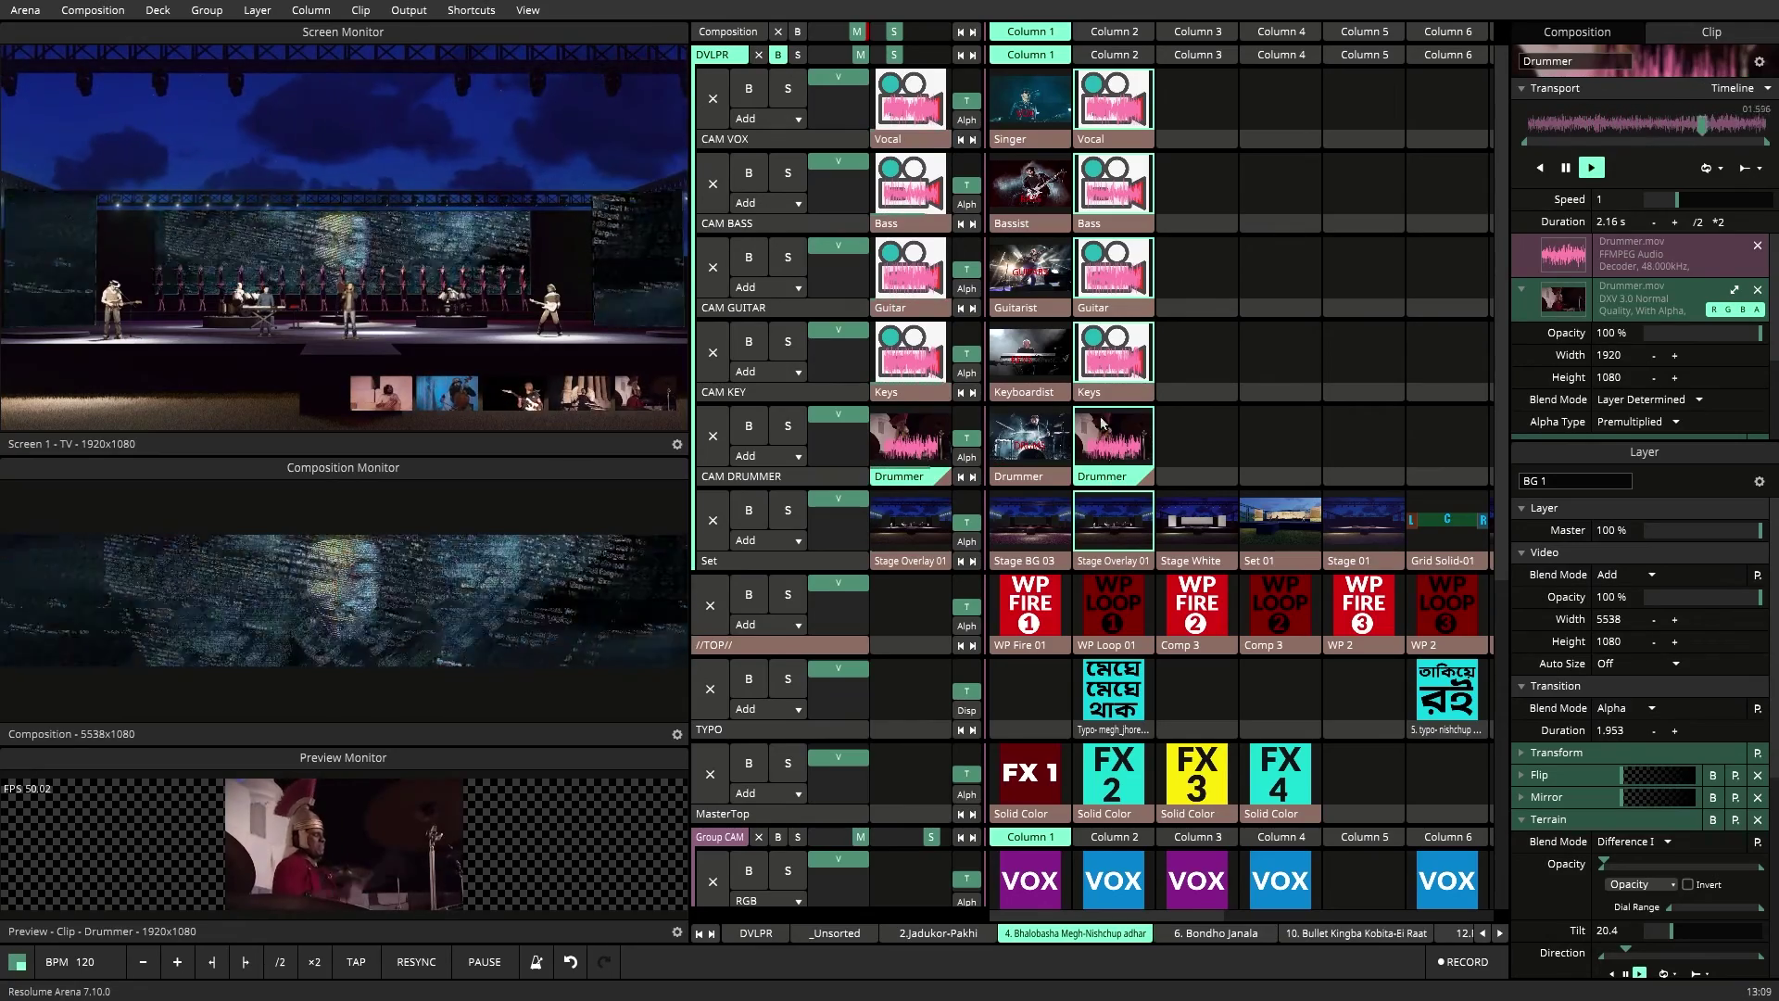
Step: Lock the playing content of the DVLPR group and clear the preview monitor
click(724, 56)
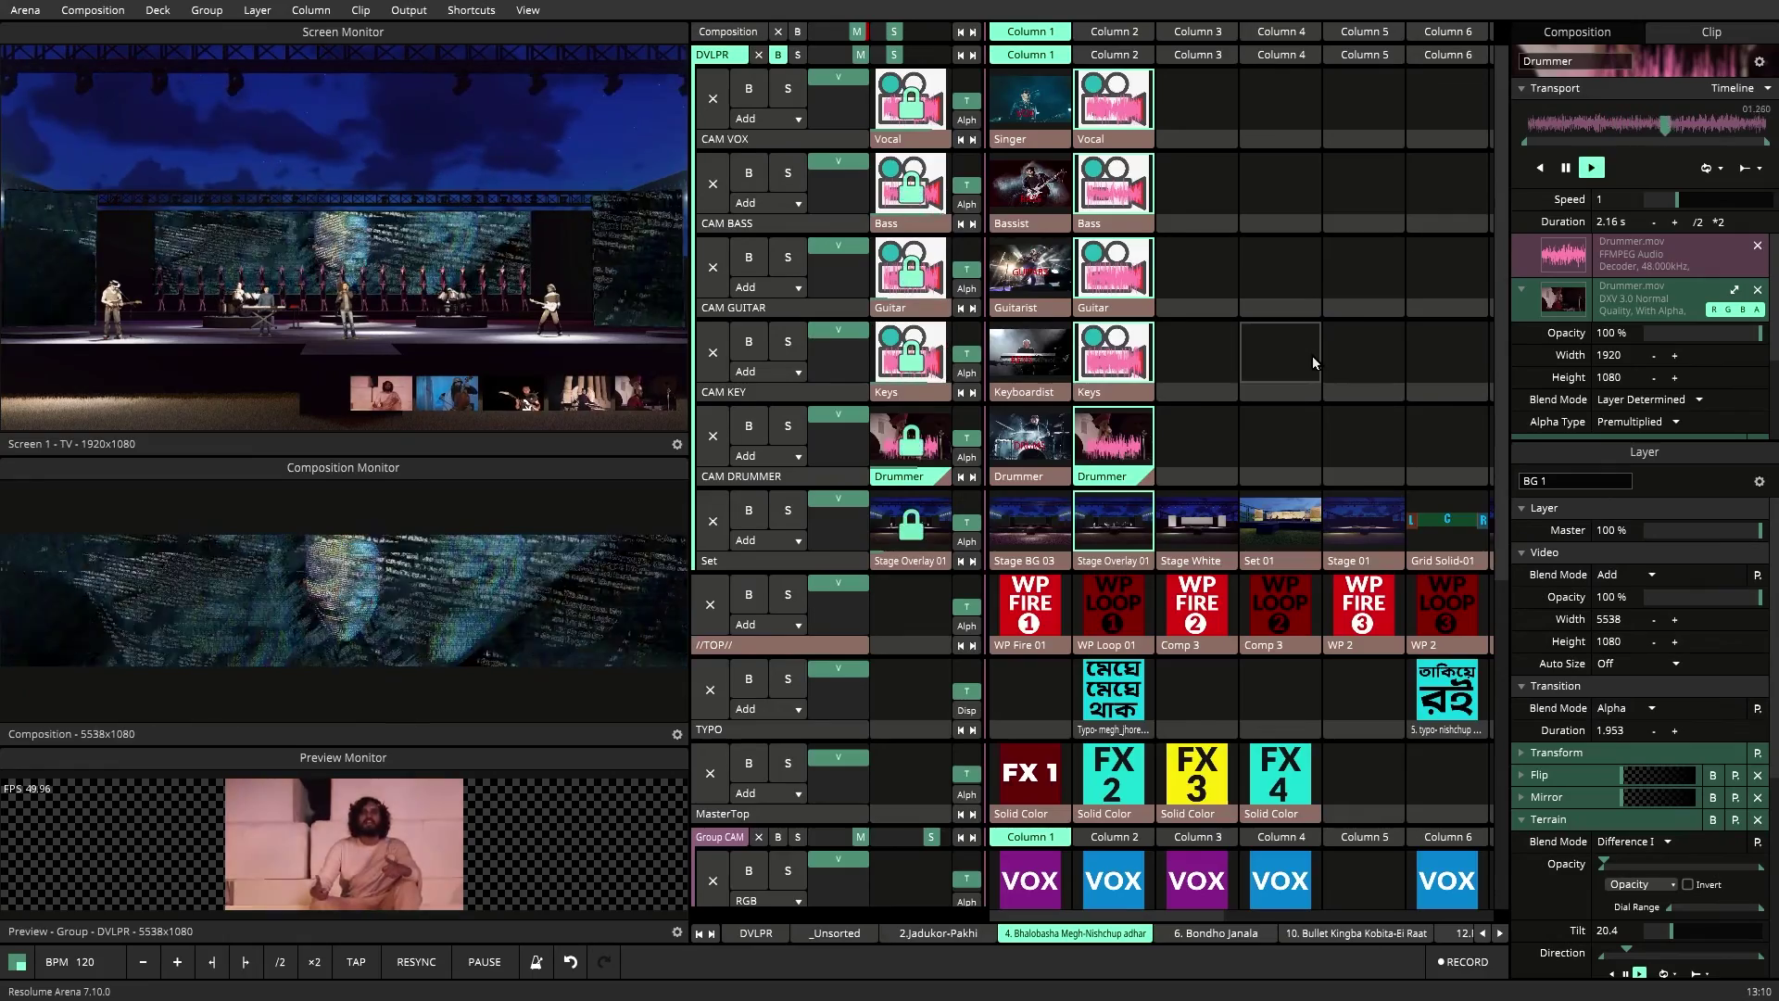
scroll(1306, 357, down, 6)
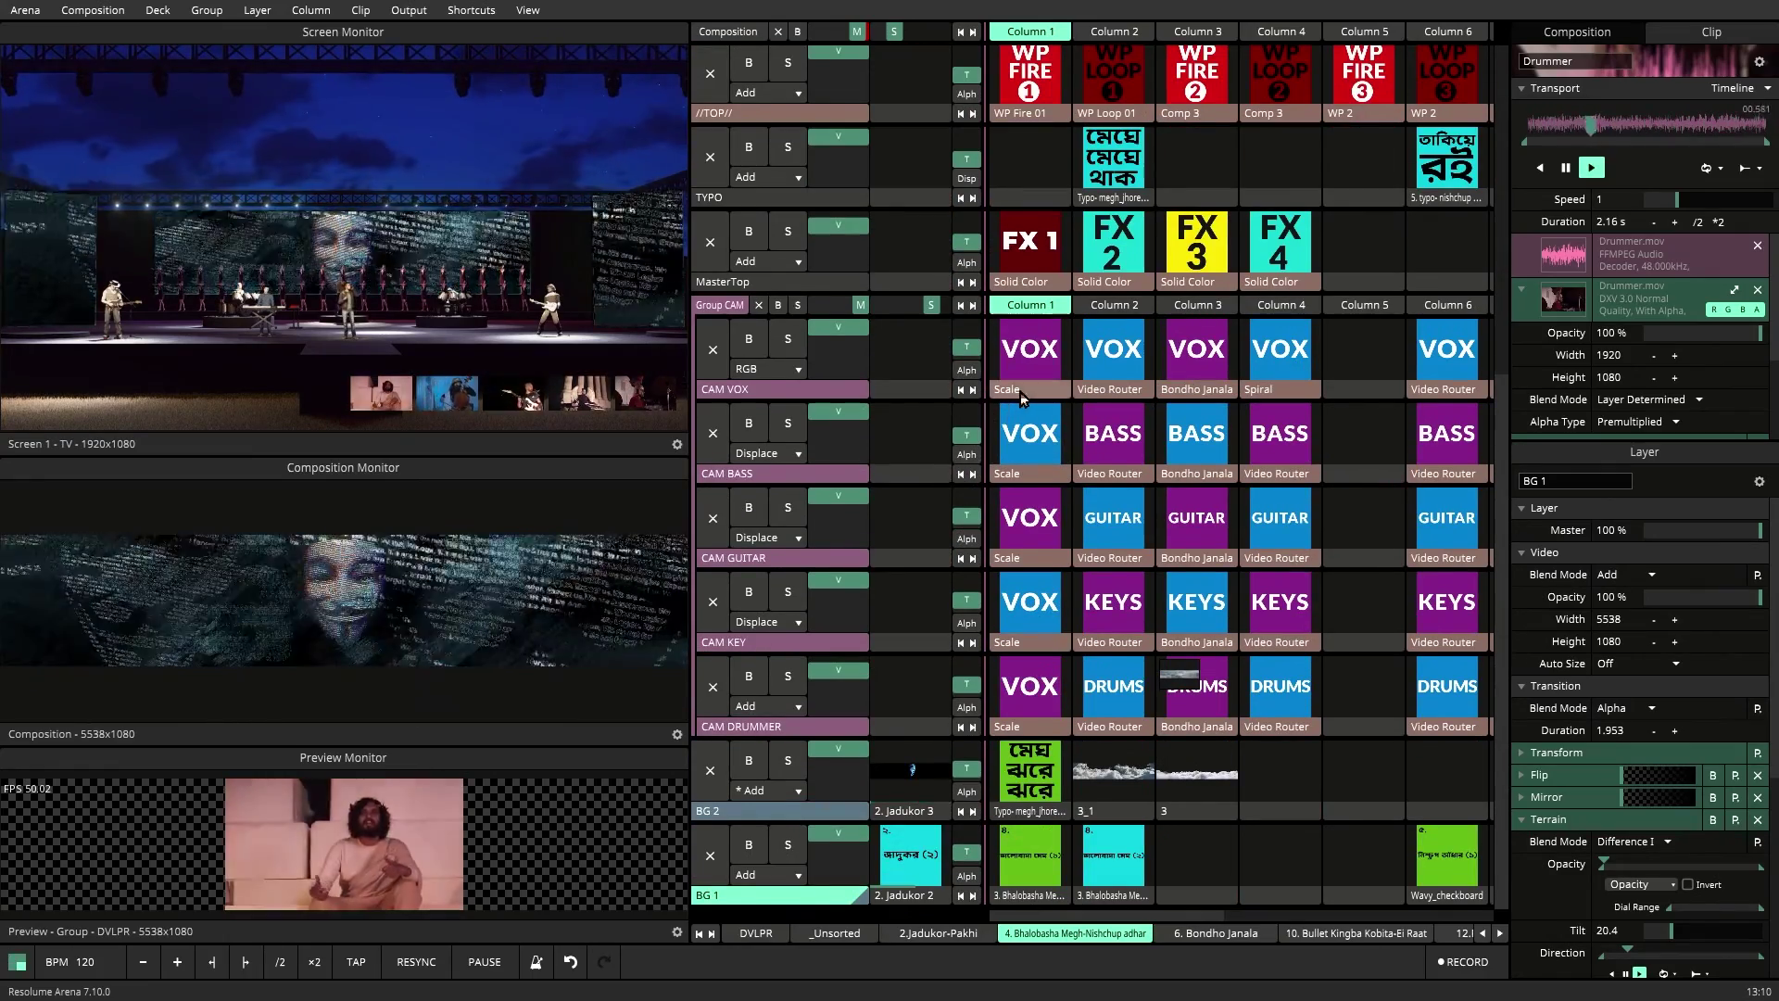
click(204, 828)
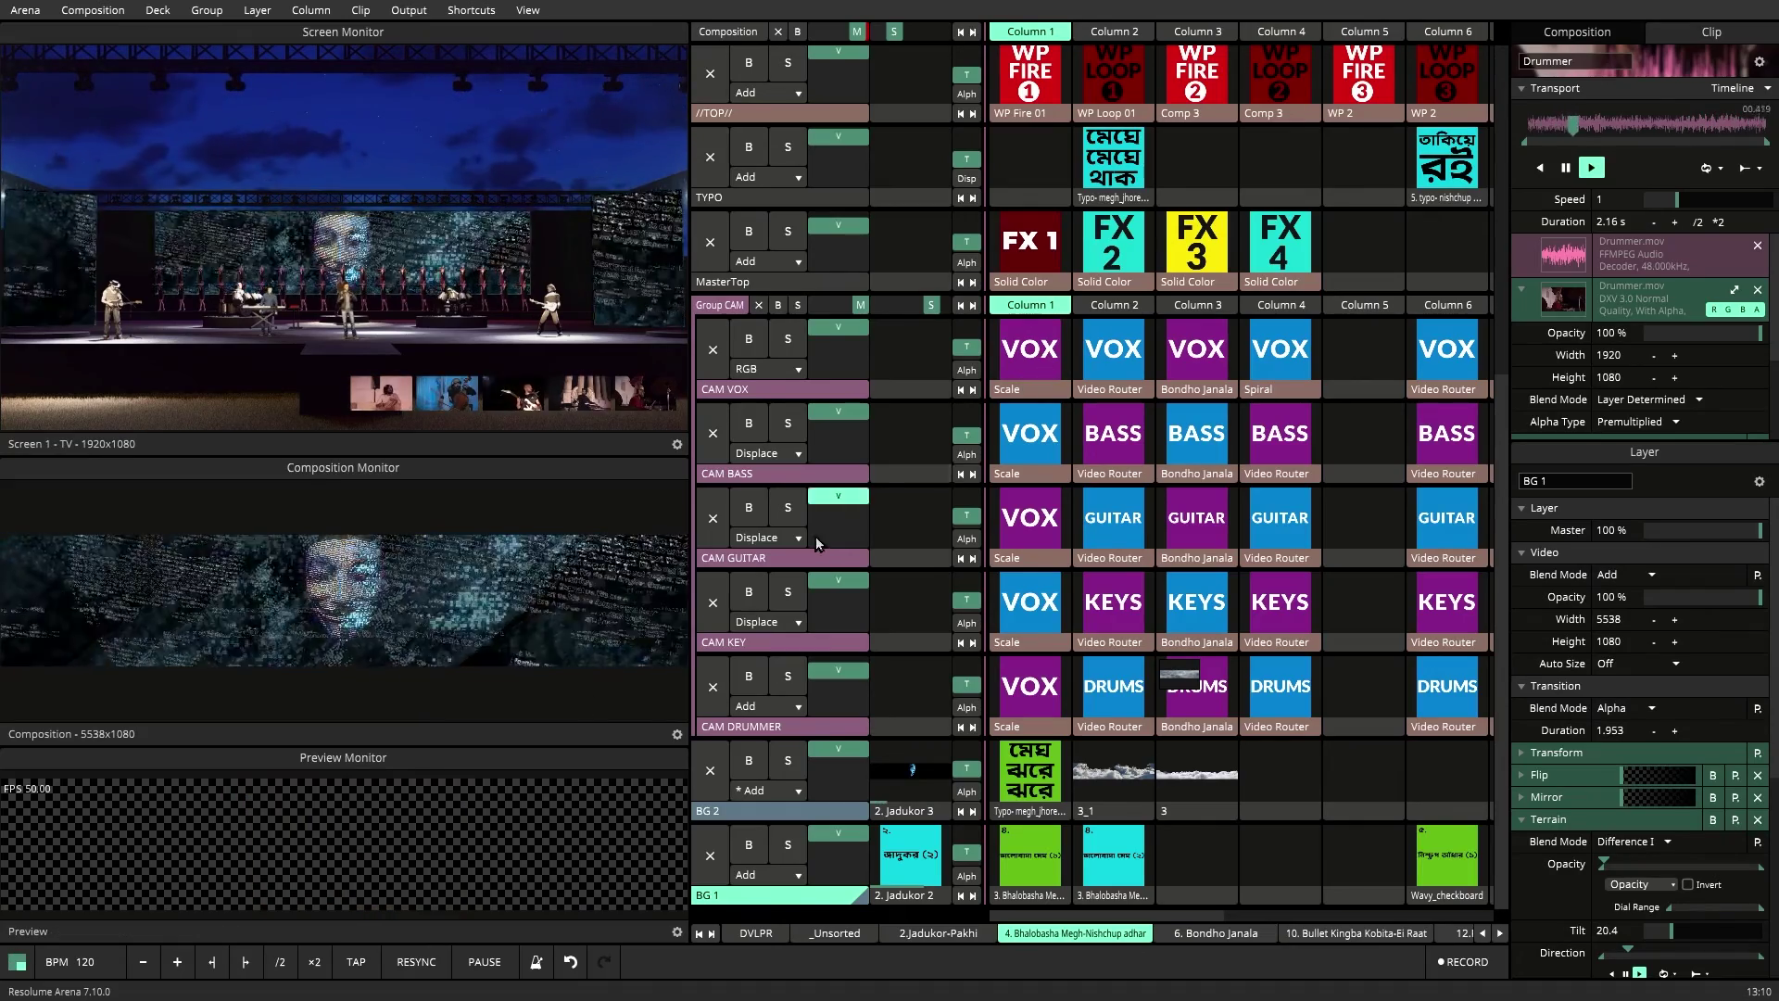
Step: Layer the Scale VOX clips on CAM VOX, CAM BASS and CAM GUITAR in Group CAM, and launch the group's whole column 1
click(1018, 352)
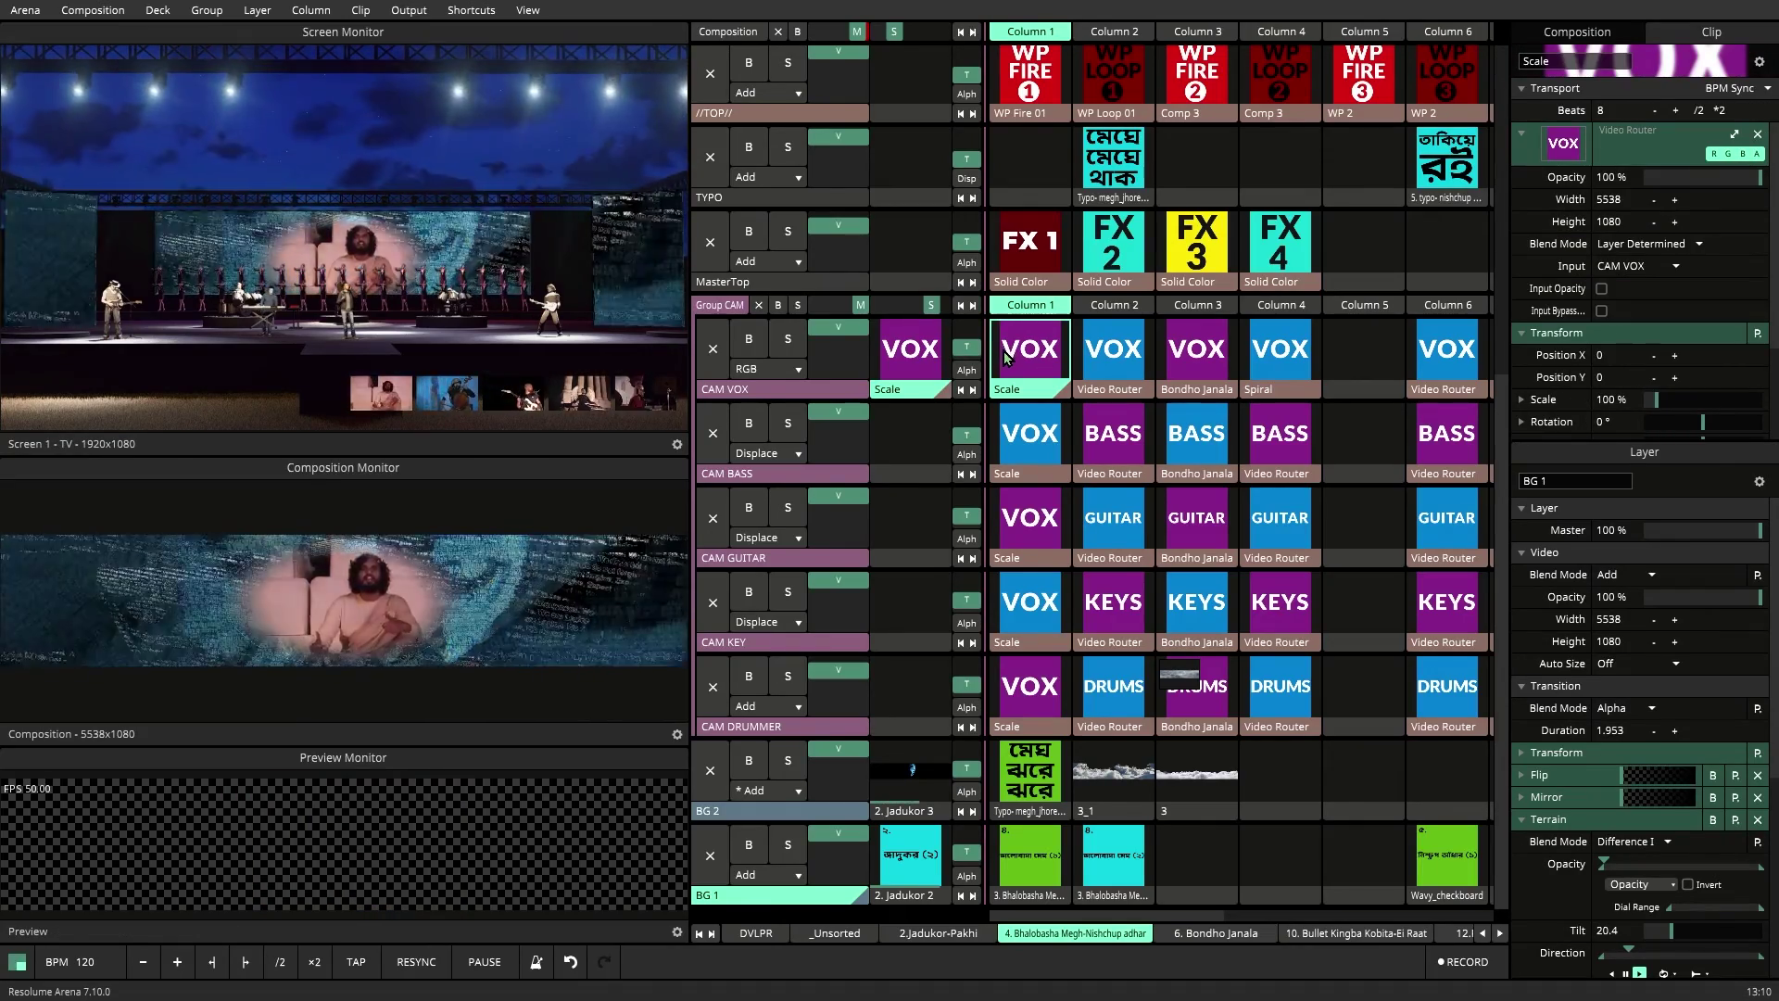
click(1018, 438)
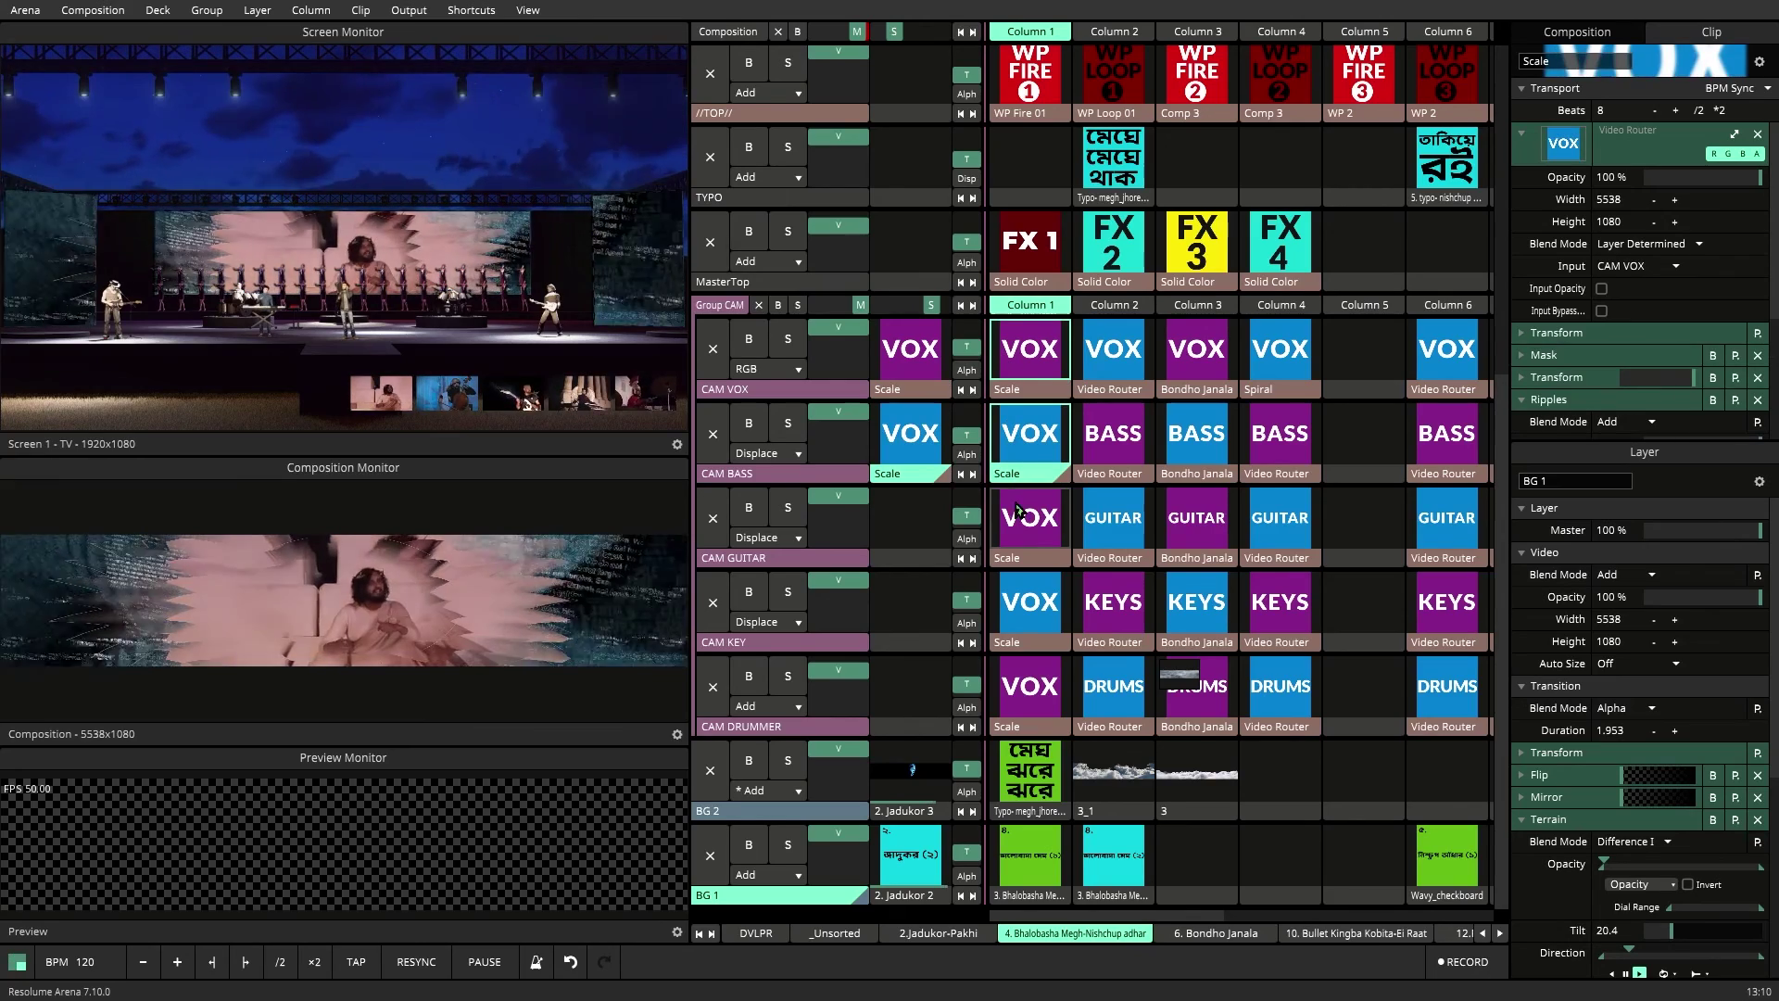
click(1025, 529)
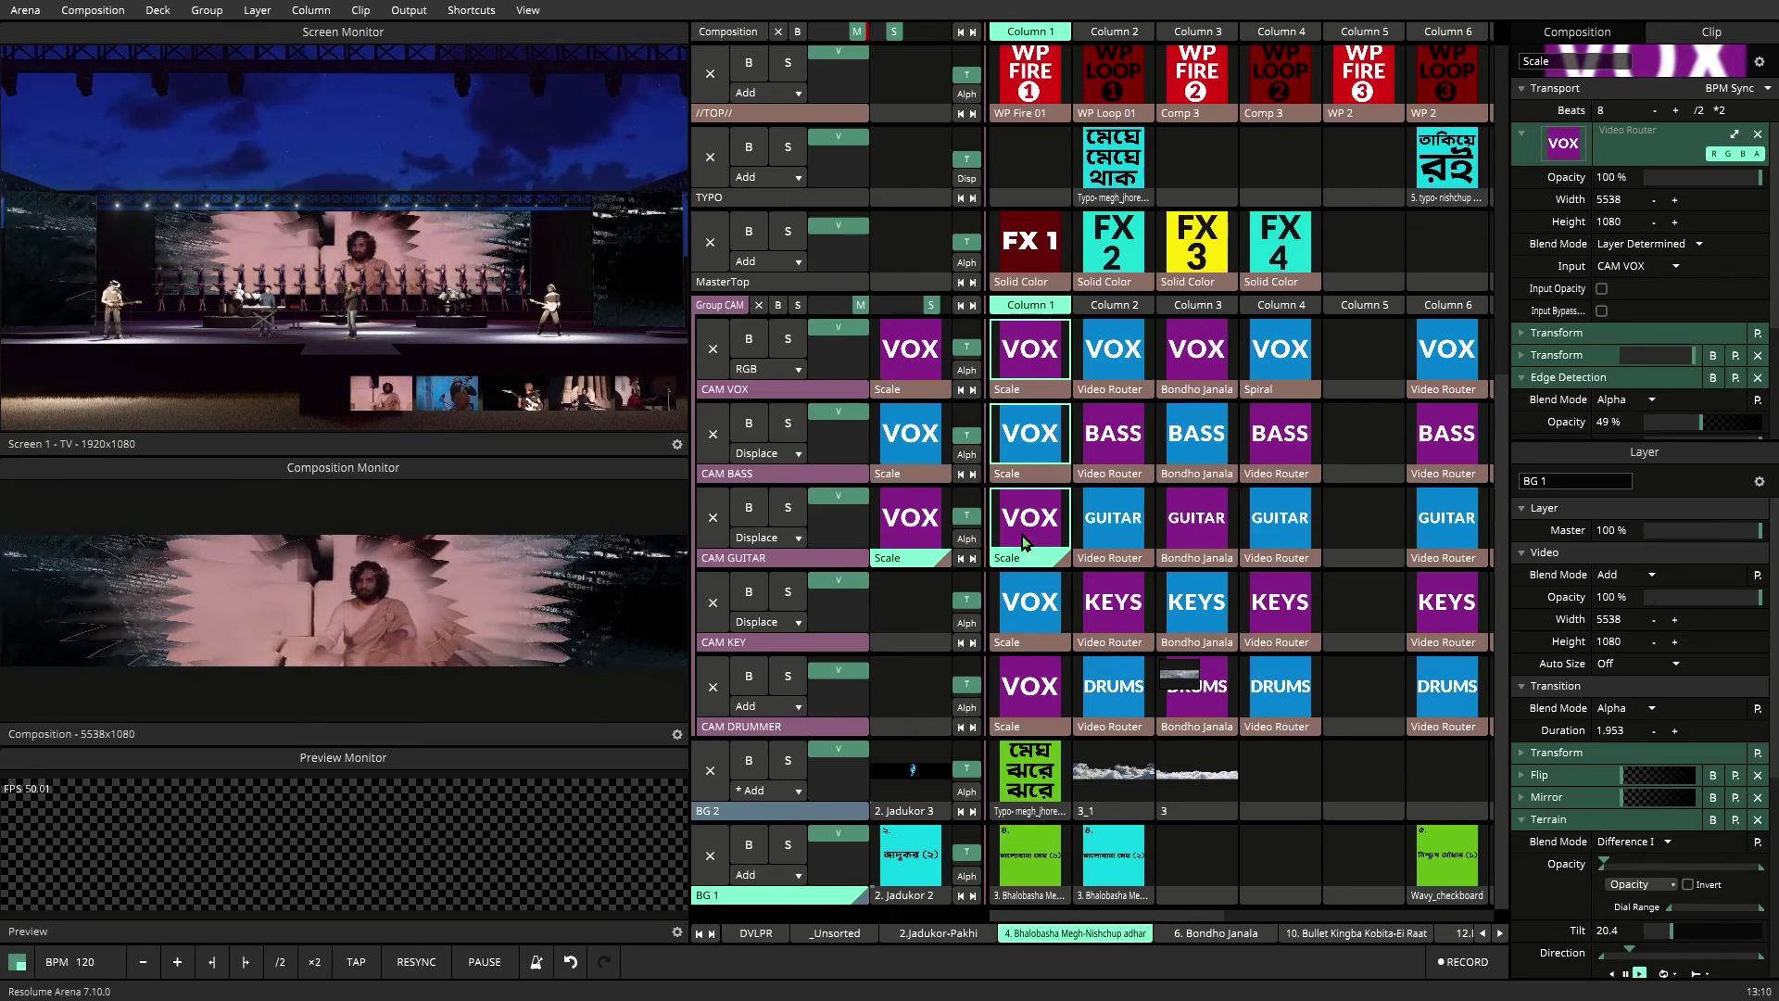
click(1042, 309)
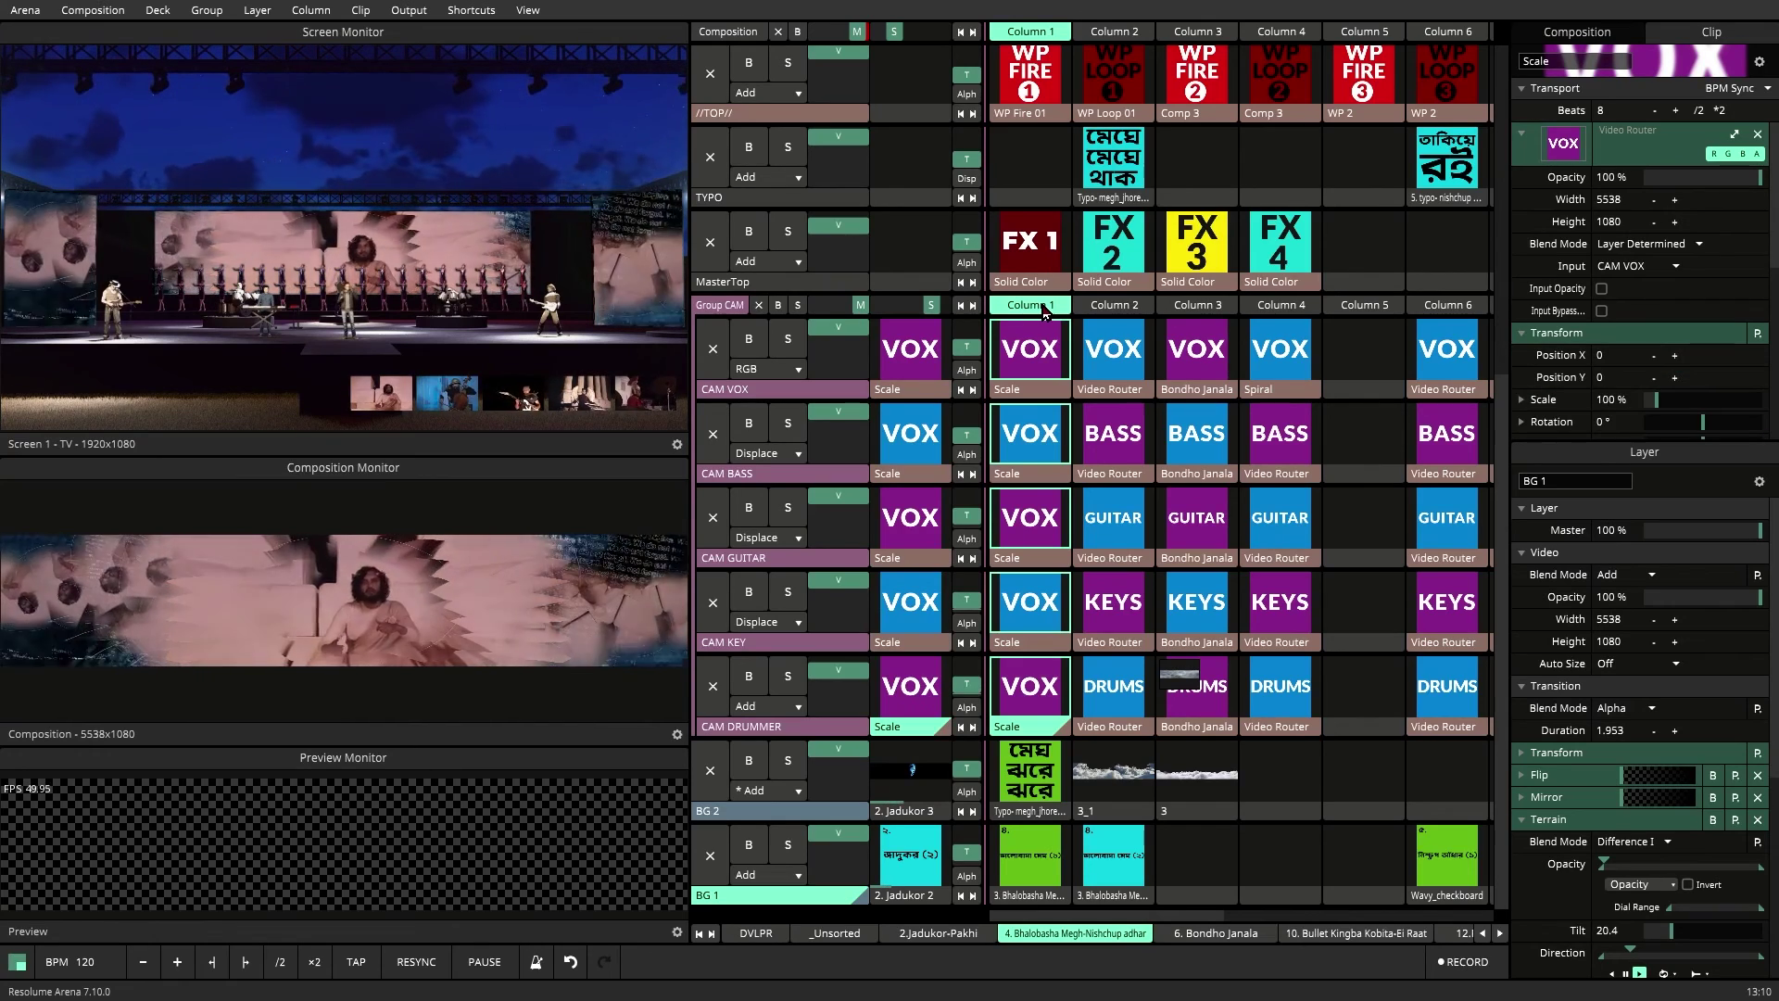
Step: Launch column 2 of Group CAM and clear the playing background clips from the BG 1 and BG 2 layers
click(1115, 306)
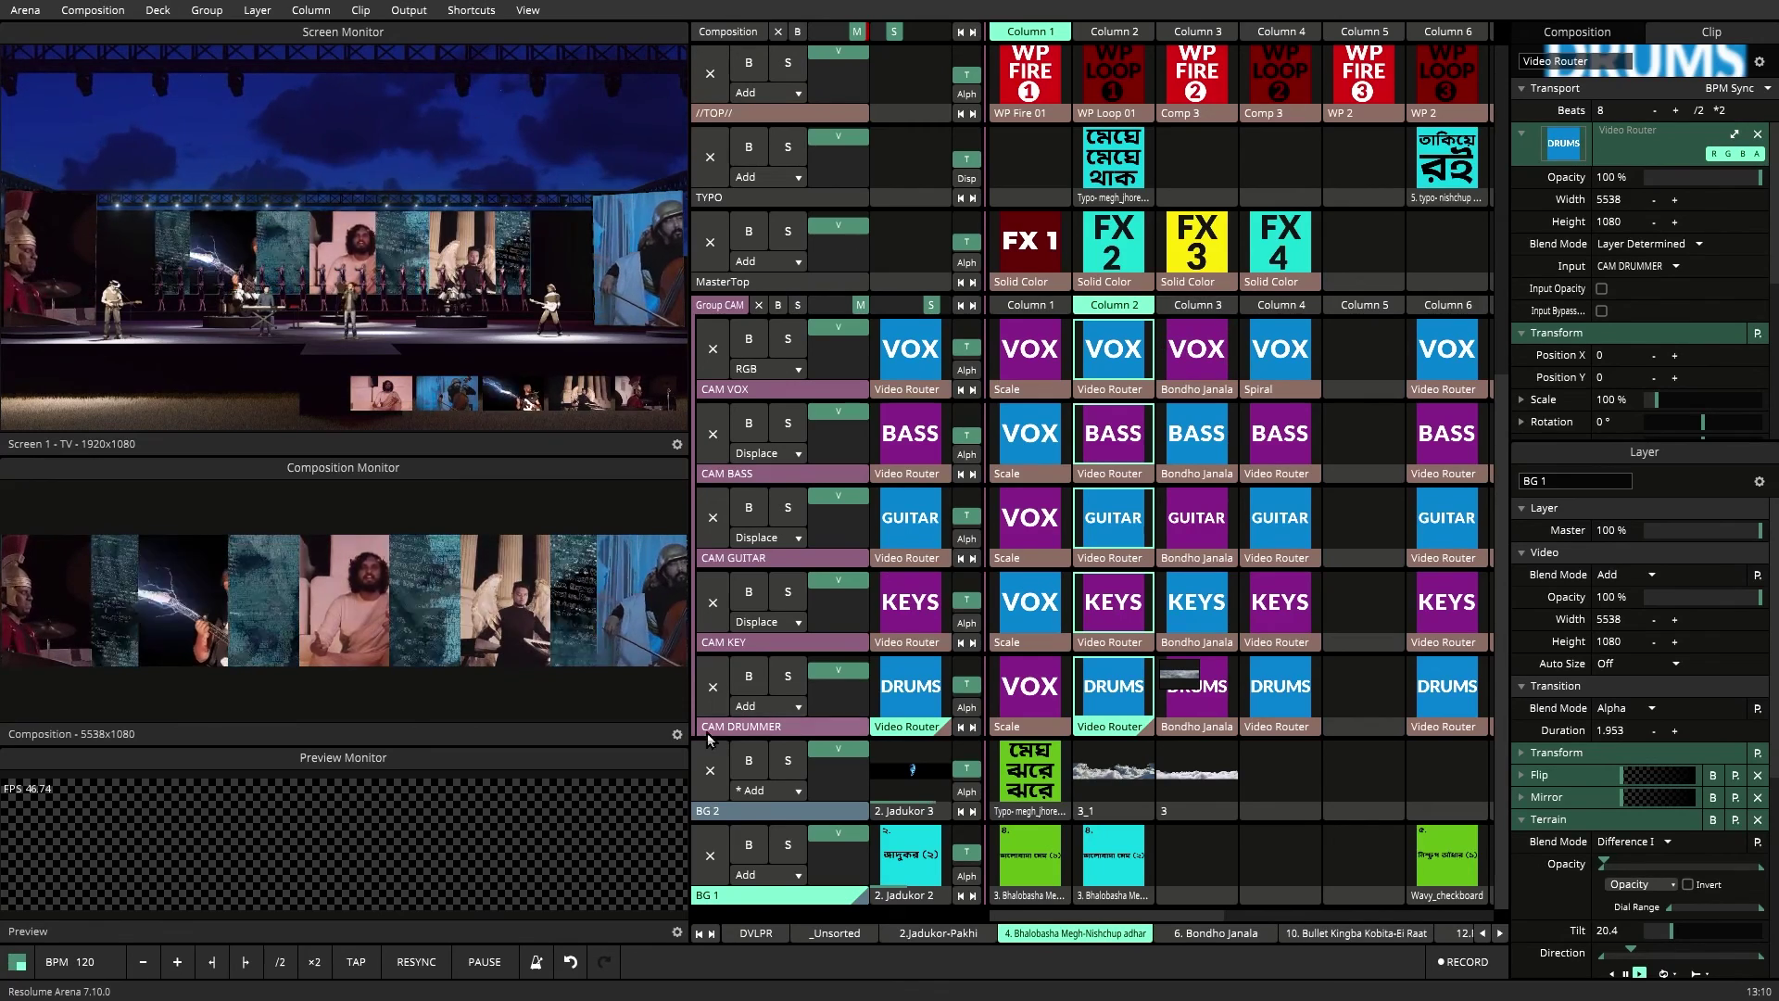
click(723, 877)
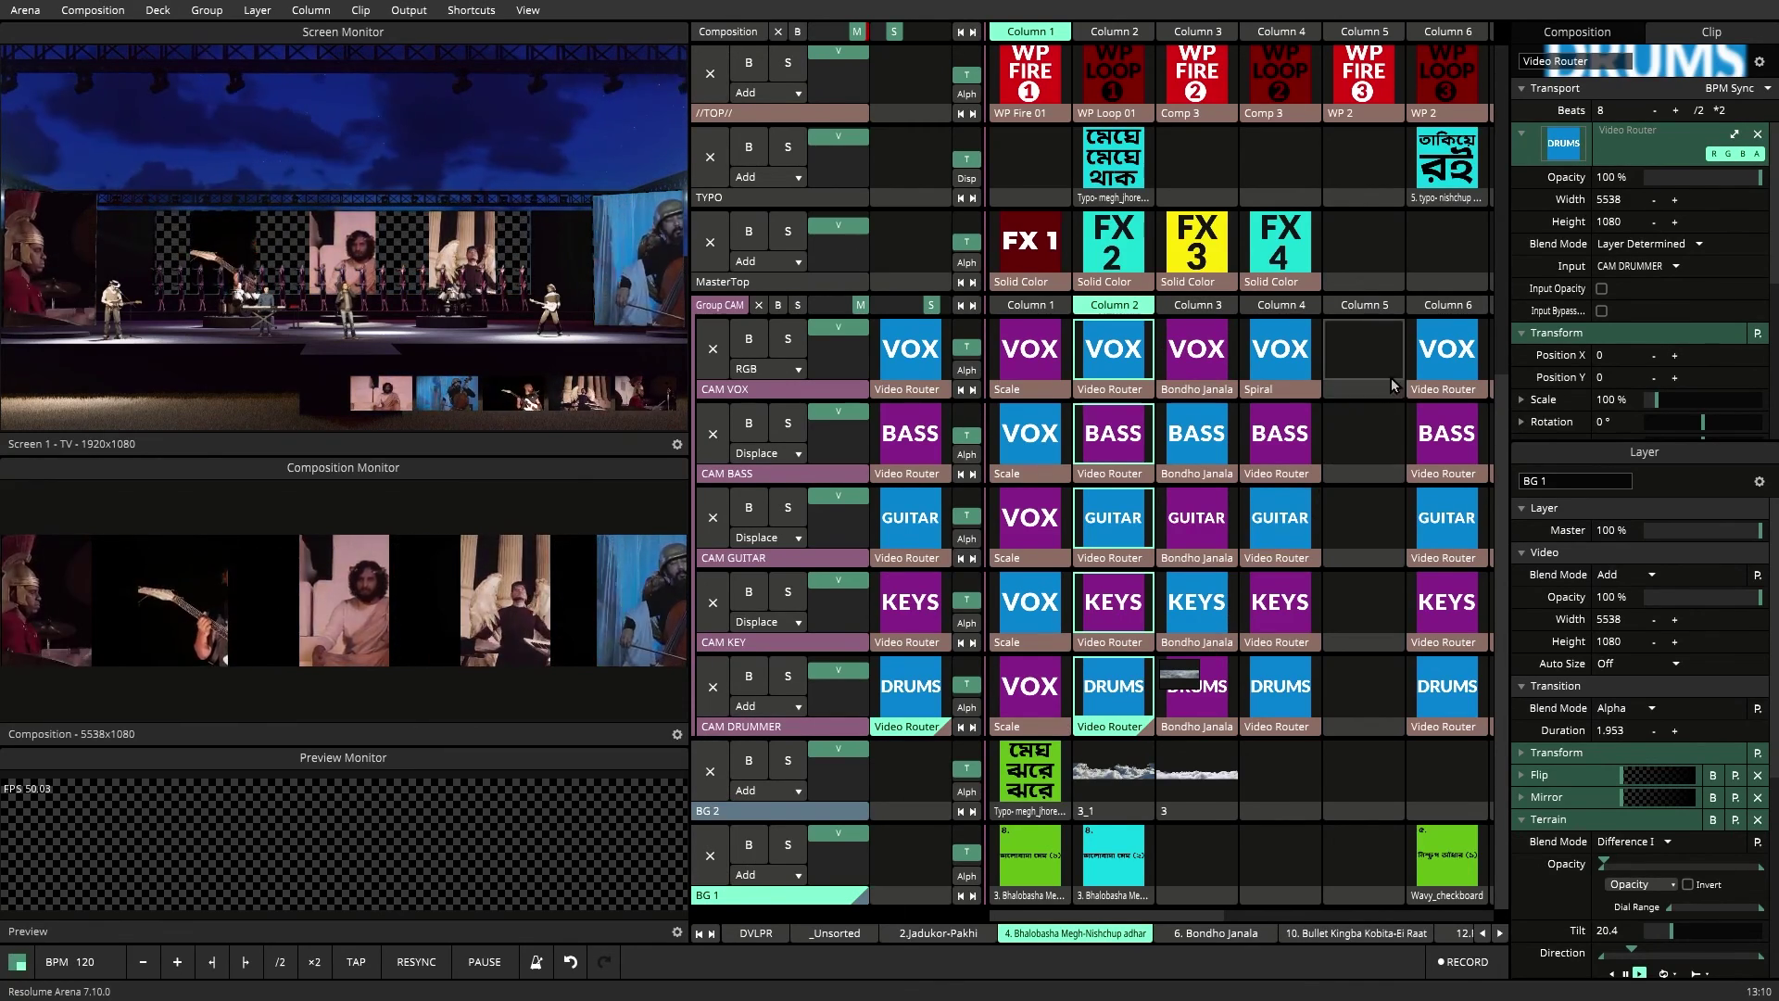
Step: Launch column 6, column 7 and the column following it in Group CAM to run the slanted multi-camera layouts
click(1449, 307)
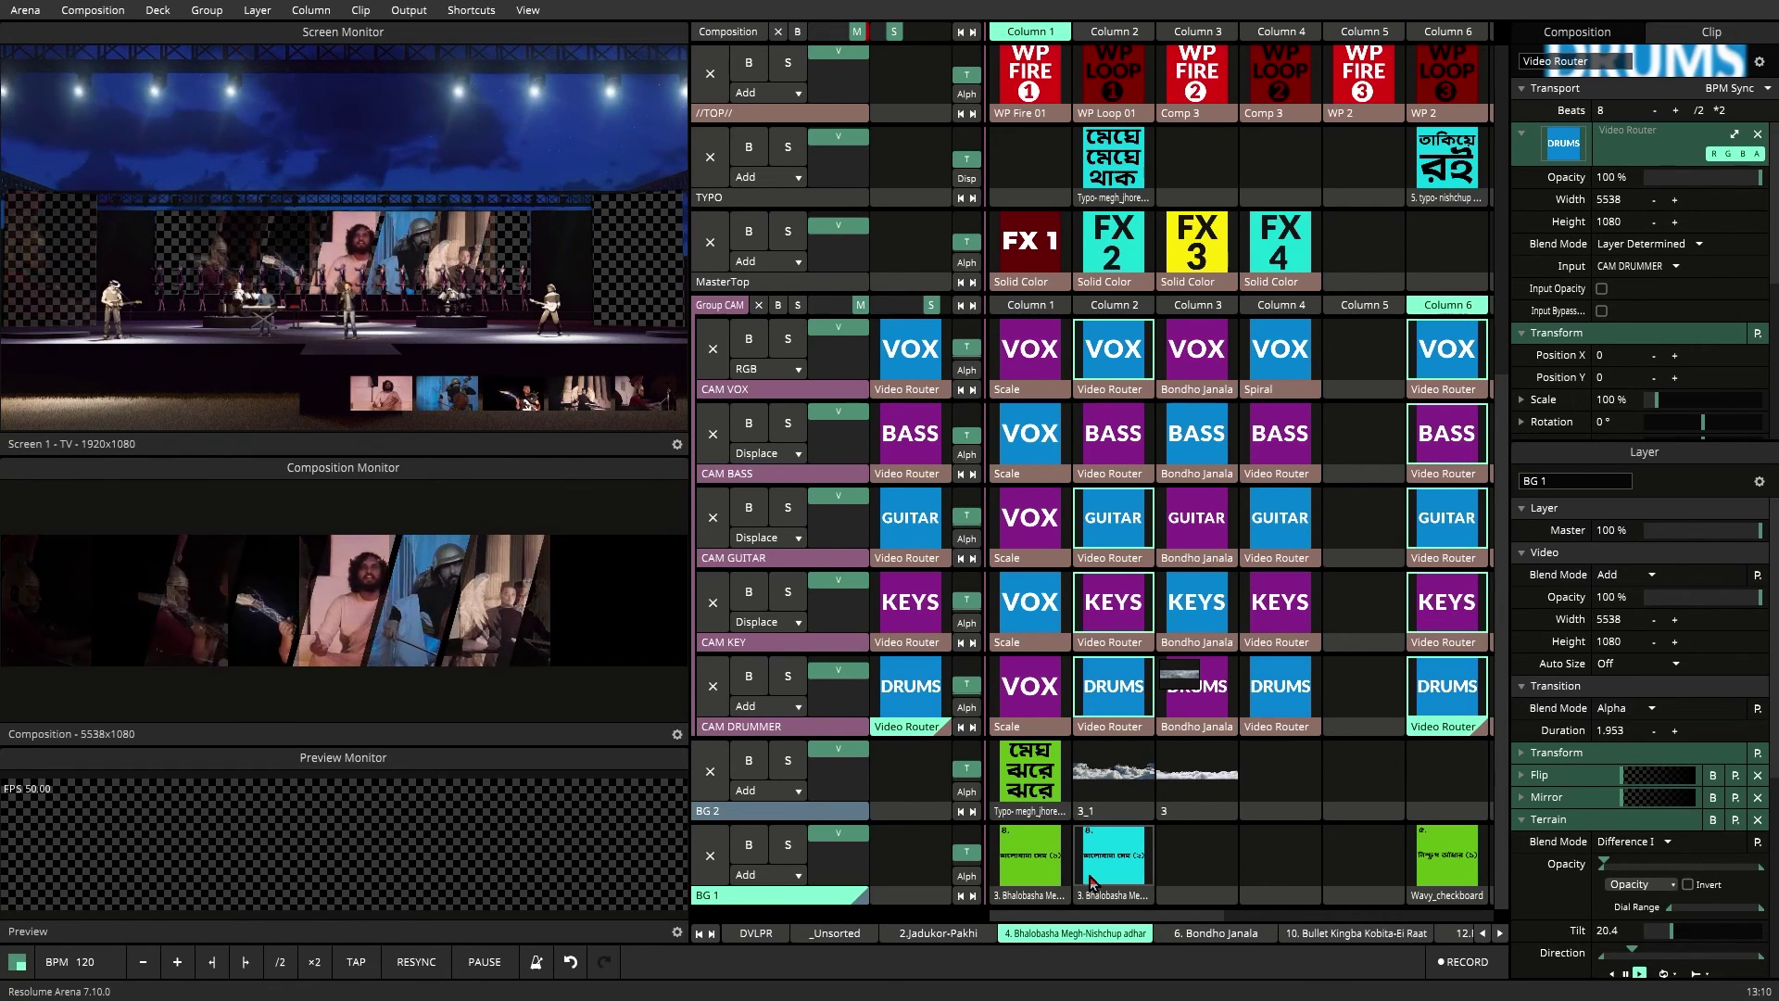
drag(1097, 916, 1147, 914)
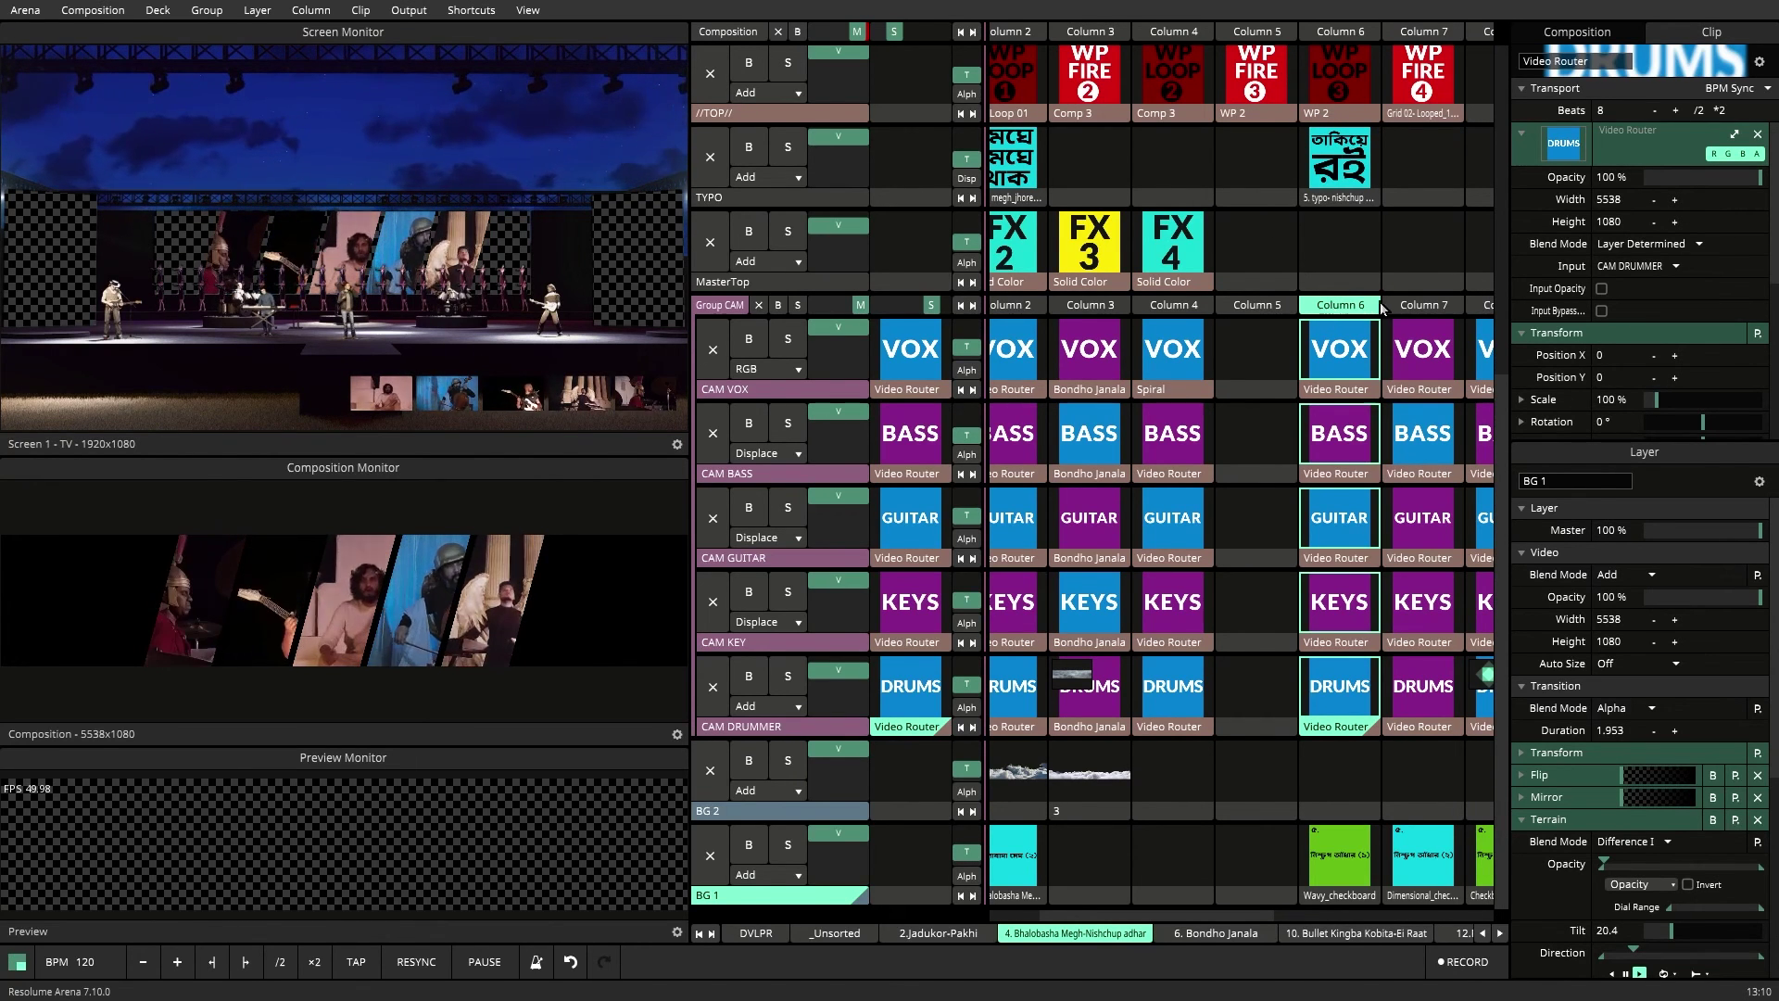
click(1411, 307)
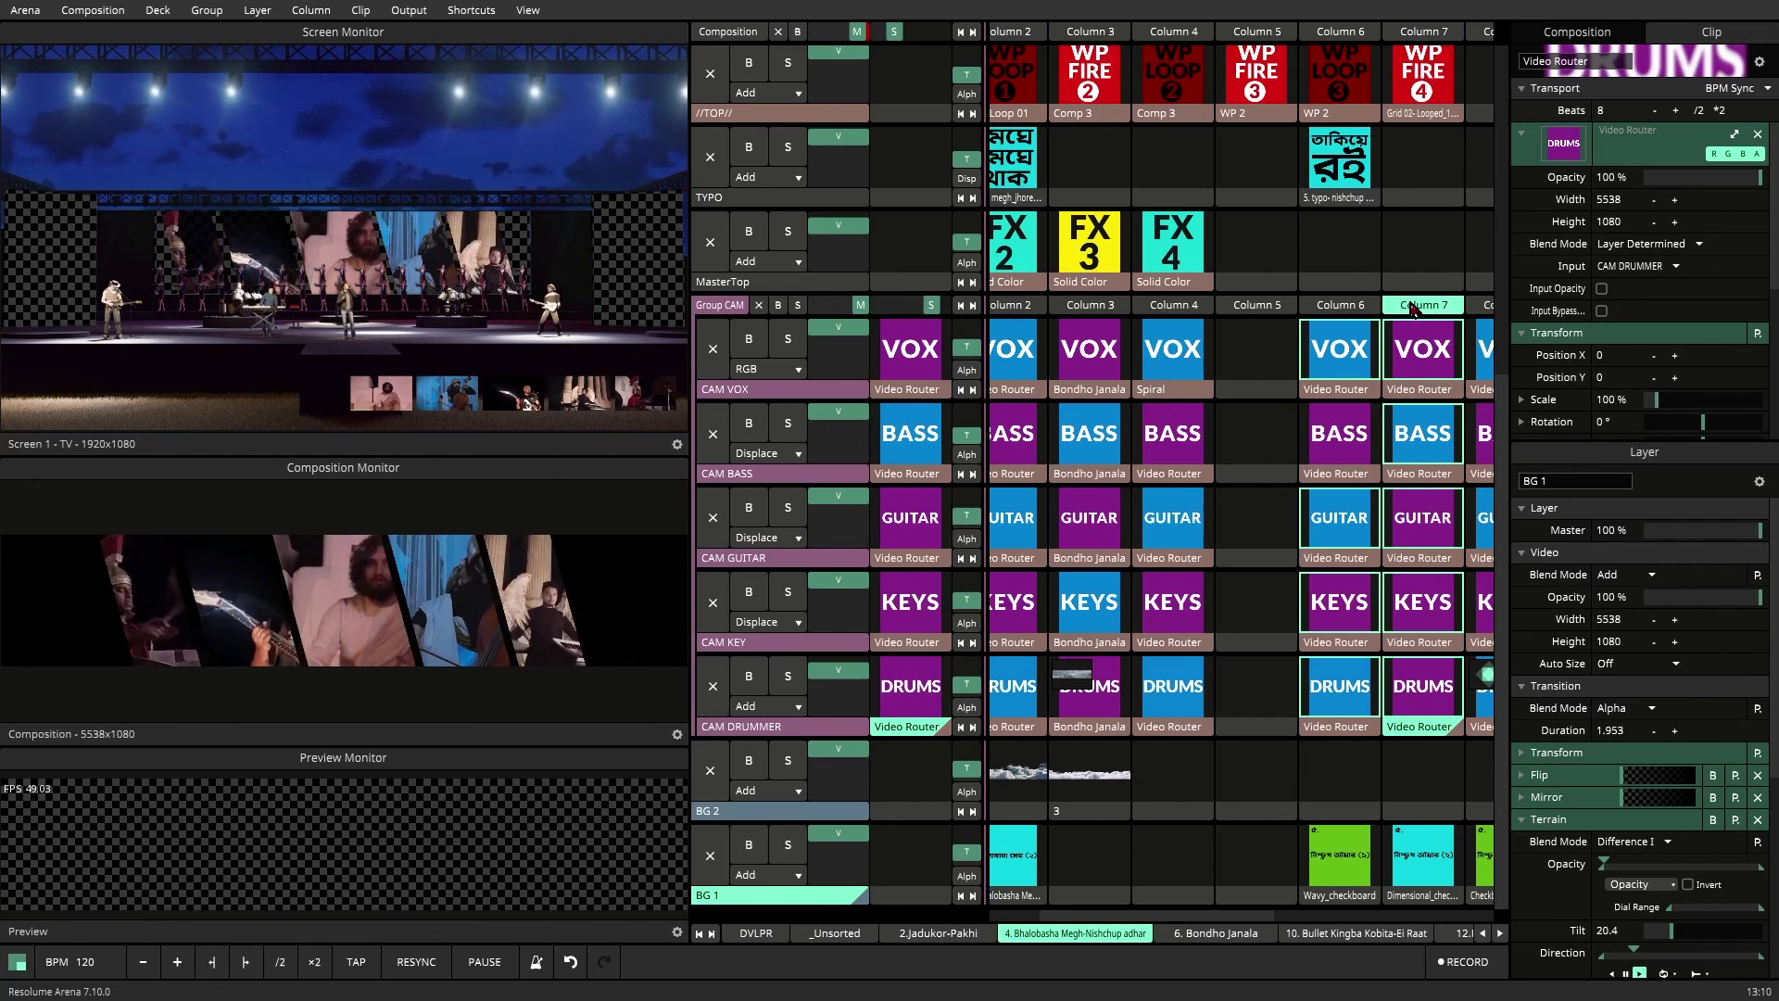
click(1483, 308)
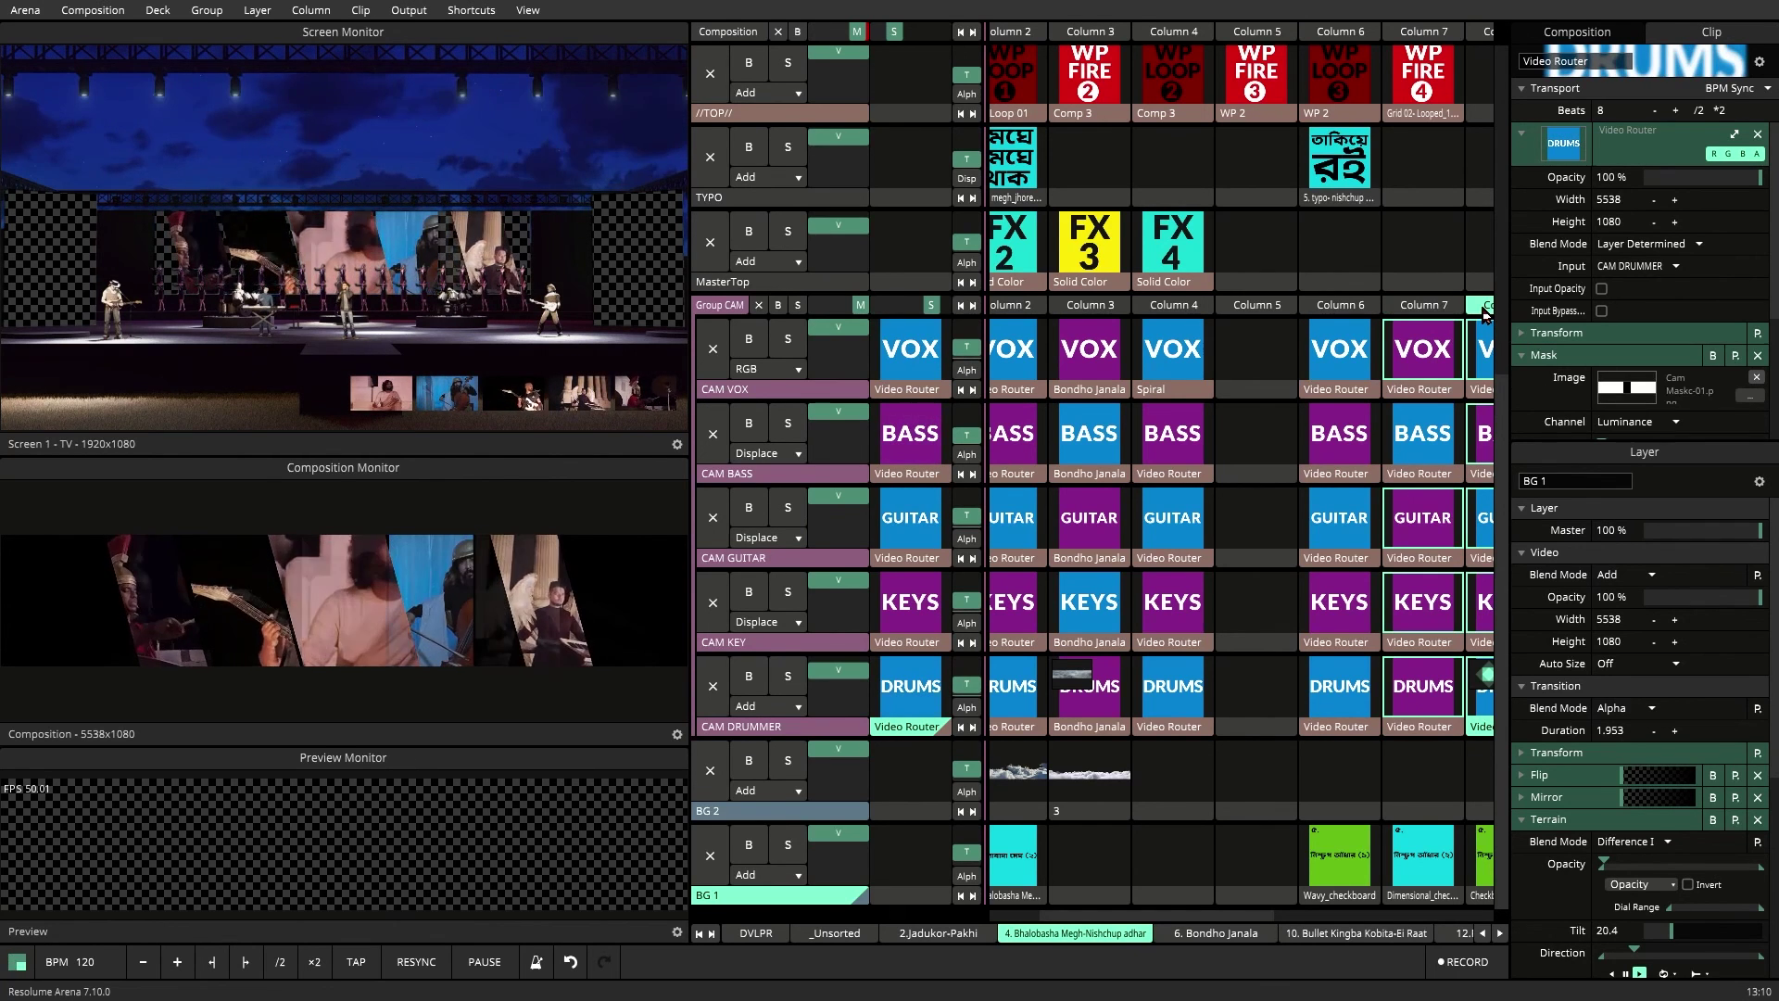